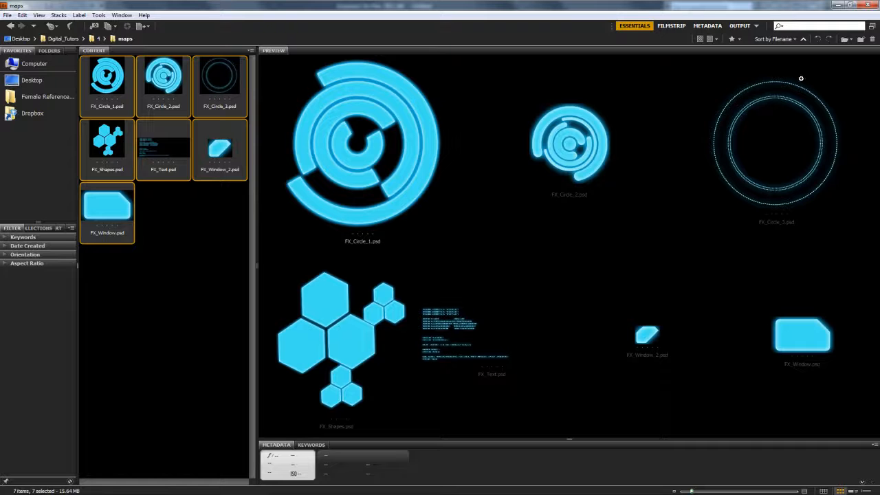
- Switch from Adobe Bridge's HUD maps folder to the empty 3ds Max scene
{"action": "key", "text": "alt+Tab"}
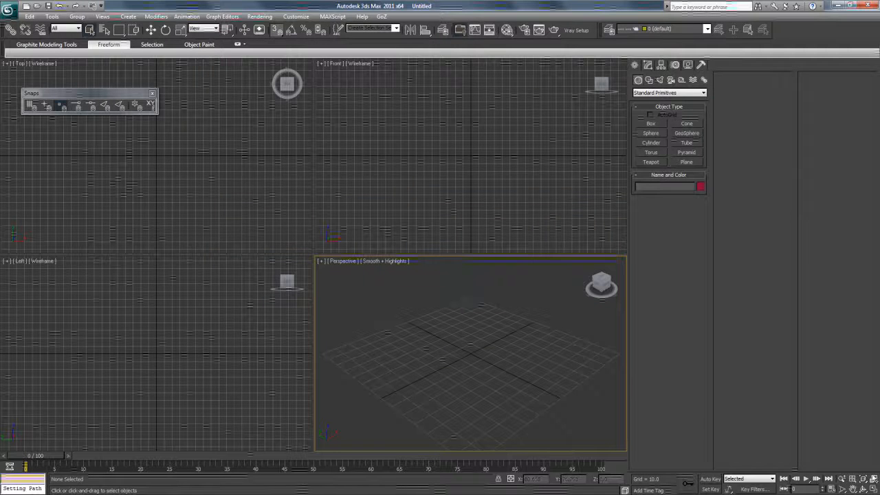
- Create a plane with Length 50 and Width 50 in the maximized Perspective view
{"action": "left_click", "coordinate": [873, 488]}
{"action": "left_click", "coordinate": [864, 488]}
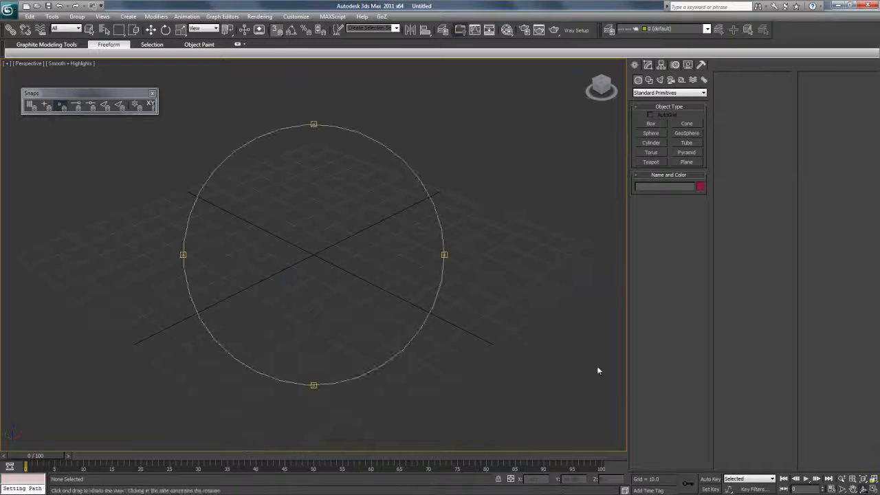
{"action": "left_click", "coordinate": [686, 163]}
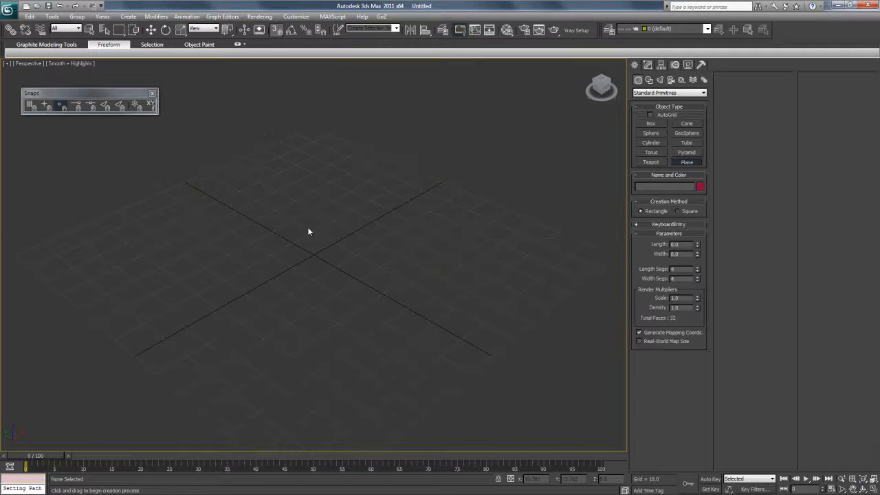
{"action": "left_click_drag", "start_coordinate": [182, 237], "coordinate": [500, 222]}
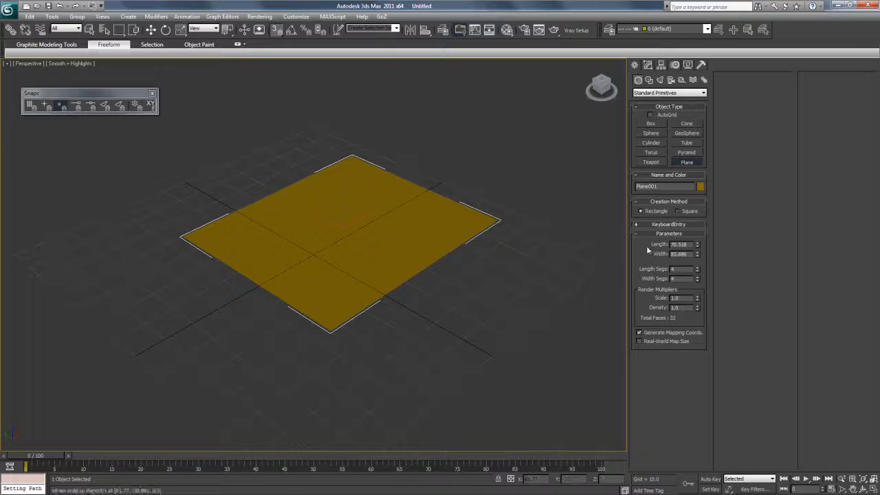
{"action": "double_click", "coordinate": [682, 245]}
{"action": "type", "text": "50"}
{"action": "key", "text": "Return"}
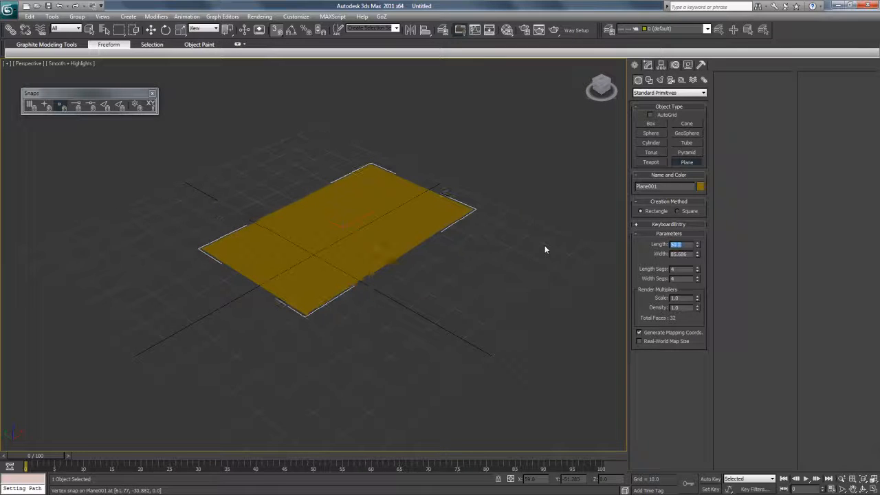
{"action": "double_click", "coordinate": [689, 255]}
{"action": "type", "text": "50"}
{"action": "key", "text": "Return"}
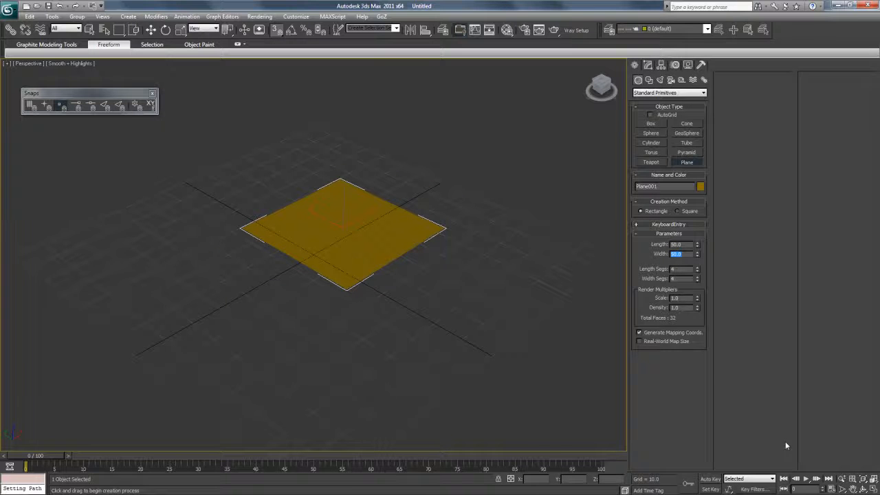
- Snap the plane into place on the grid and bring up the Material Editor
{"action": "left_click", "coordinate": [151, 30]}
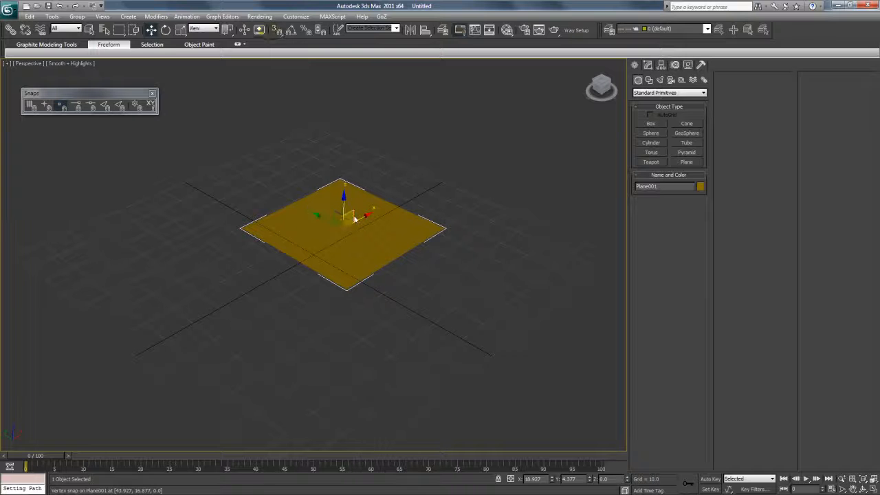
{"action": "left_click_drag", "start_coordinate": [365, 223], "coordinate": [297, 246]}
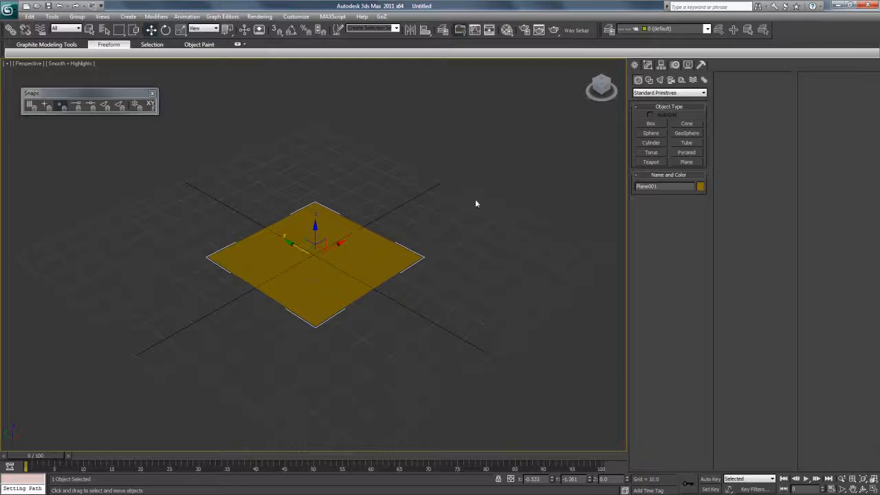
{"action": "left_click", "coordinate": [853, 487]}
{"action": "left_click_drag", "start_coordinate": [512, 313], "coordinate": [513, 332]}
{"action": "key", "text": "m"}
{"action": "mouse_move", "coordinate": [406, 139]}
{"action": "left_mouse_down"}
{"action": "mouse_move", "coordinate": [549, 84]}
{"action": "mouse_move", "coordinate": [525, 83]}
{"action": "left_mouse_up"}
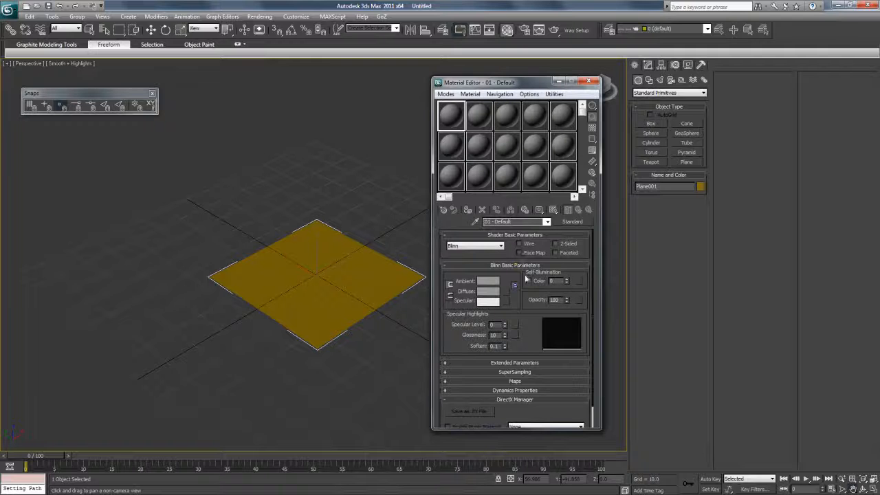
- Load FX_Circle_1.psd from the maps folder as a Collapsed Layers Bitmap for Self-Illumination
{"action": "left_click", "coordinate": [579, 281]}
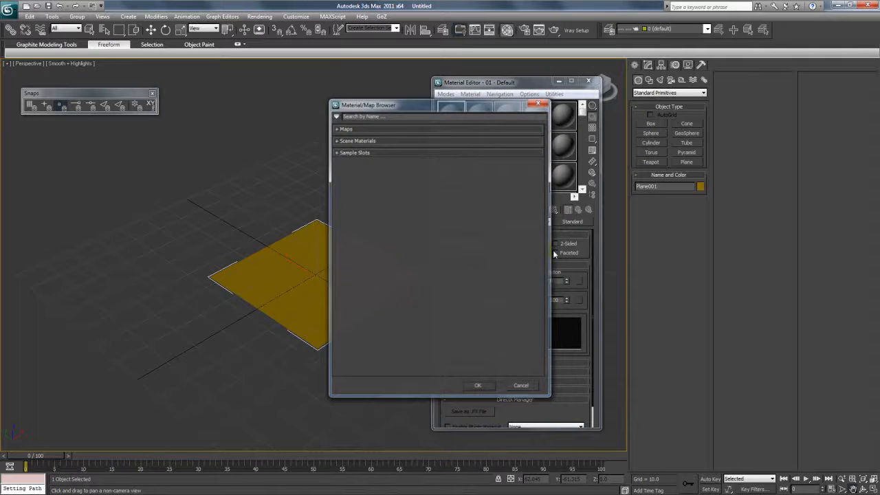
{"action": "left_click", "coordinate": [346, 129]}
{"action": "double_click", "coordinate": [363, 145]}
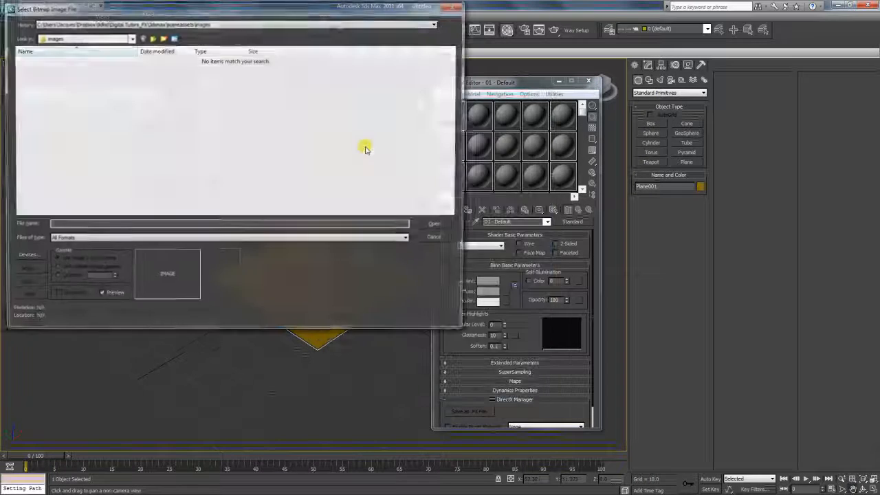
{"action": "left_click", "coordinate": [113, 22]}
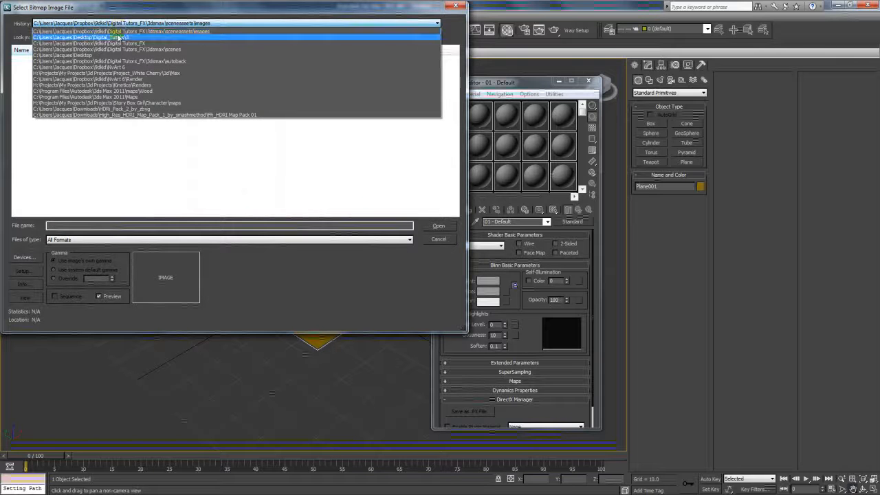
{"action": "left_click", "coordinate": [122, 29]}
{"action": "left_click", "coordinate": [141, 37]}
{"action": "double_click", "coordinate": [35, 70]}
{"action": "double_click", "coordinate": [37, 65]}
{"action": "left_click", "coordinate": [42, 77]}
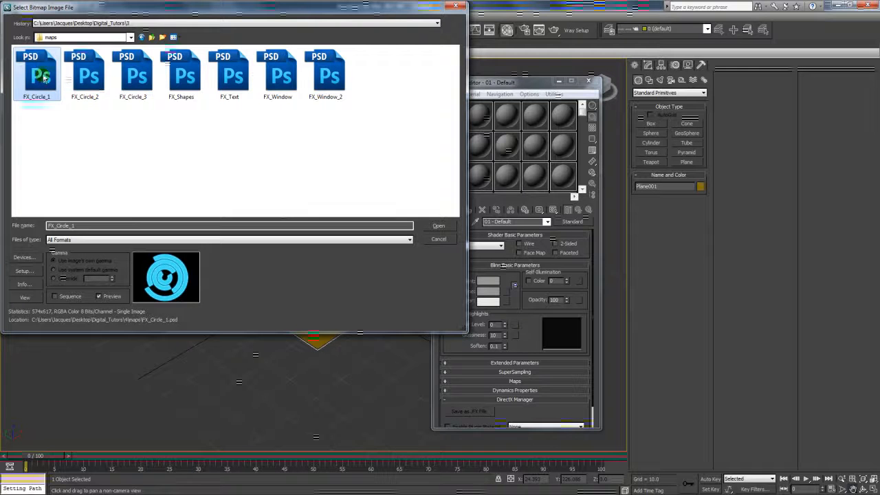
{"action": "double_click", "coordinate": [42, 76]}
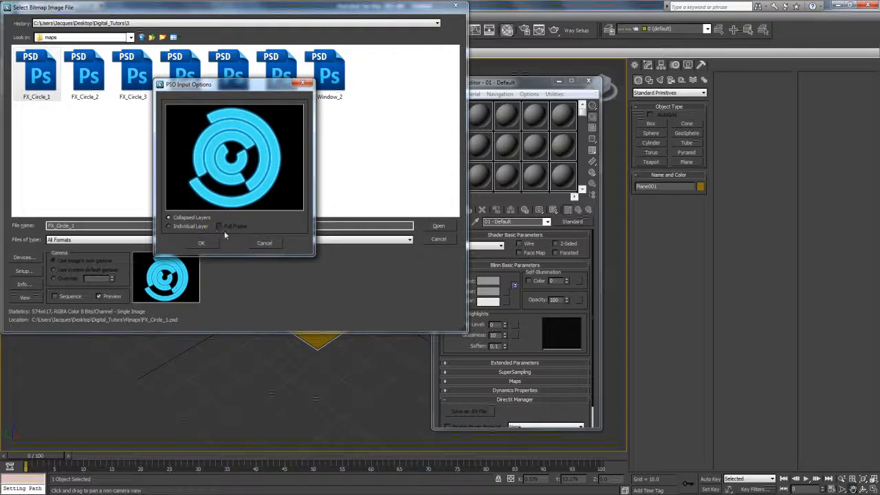
{"action": "left_click", "coordinate": [201, 244]}
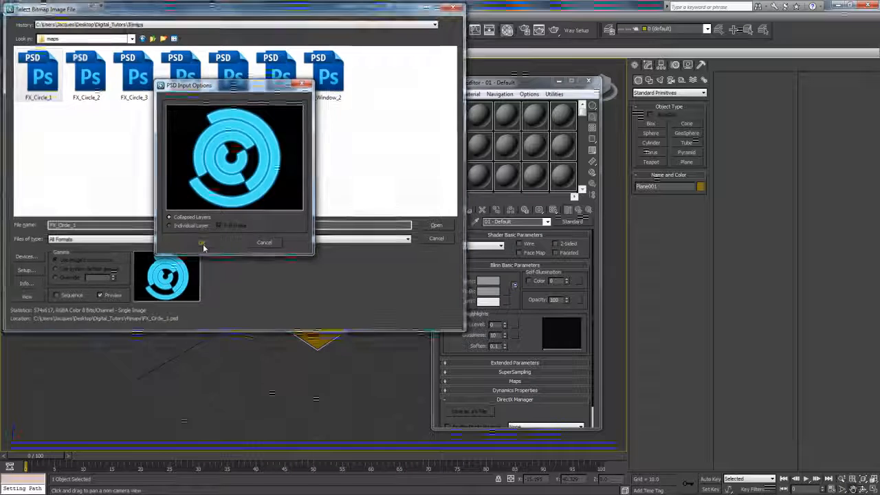
{"action": "left_click", "coordinate": [546, 221]}
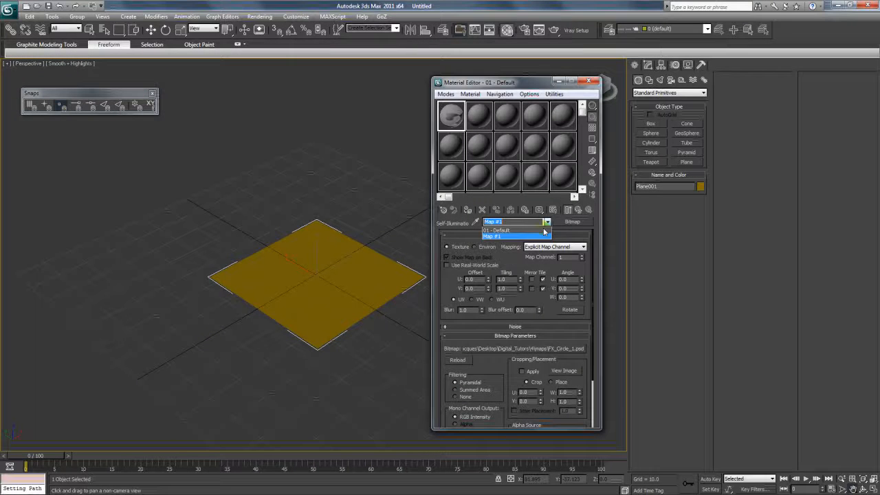
- Assign the 01 - Default material to the plane and enable its Self-Illumination Color
{"action": "left_click", "coordinate": [512, 229]}
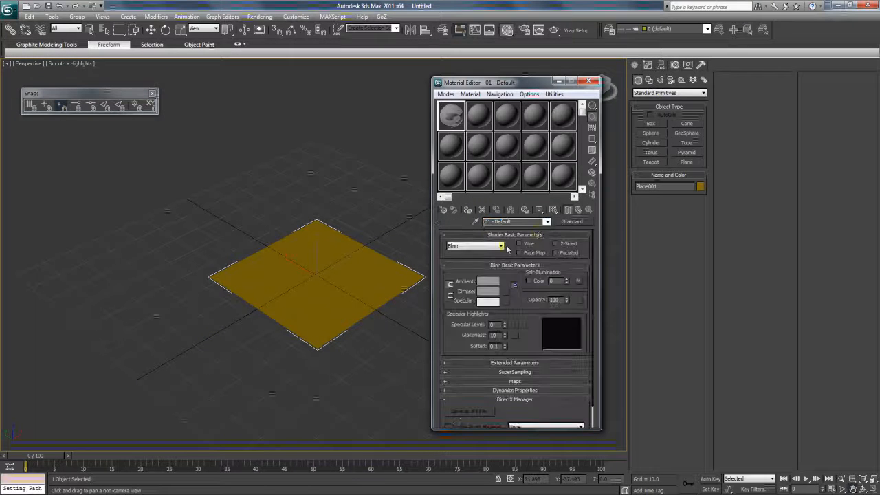
{"action": "left_click", "coordinate": [467, 210]}
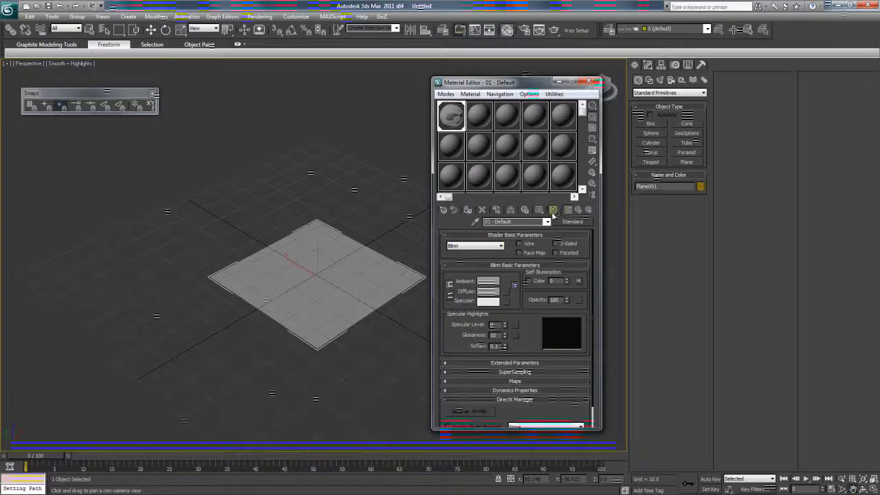
{"action": "left_click", "coordinate": [542, 281]}
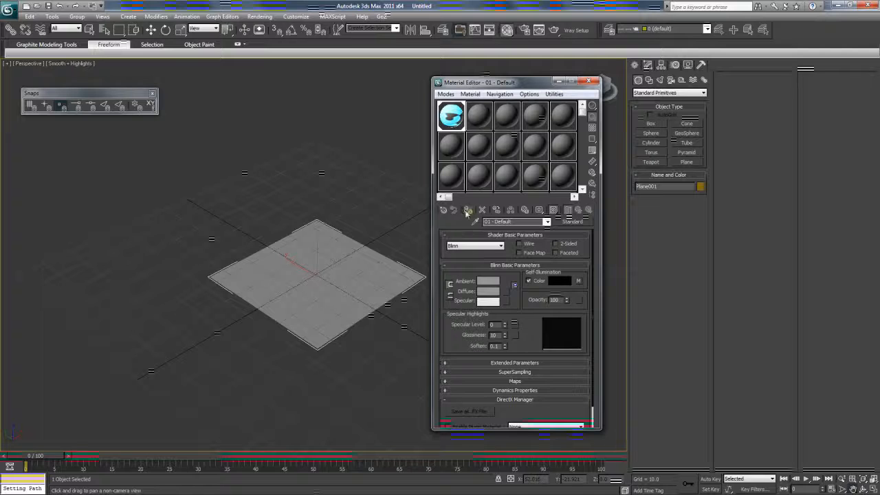
{"action": "left_click_drag", "start_coordinate": [476, 82], "coordinate": [490, 80]}
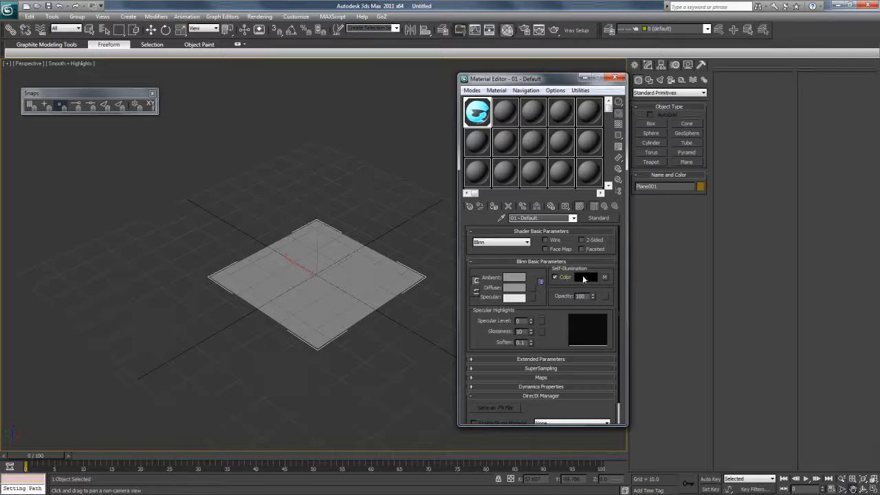
- Set the material's Diffuse and Specular colours to black
{"action": "left_click", "coordinate": [507, 289]}
{"action": "left_click_drag", "start_coordinate": [270, 142], "coordinate": [271, 102]}
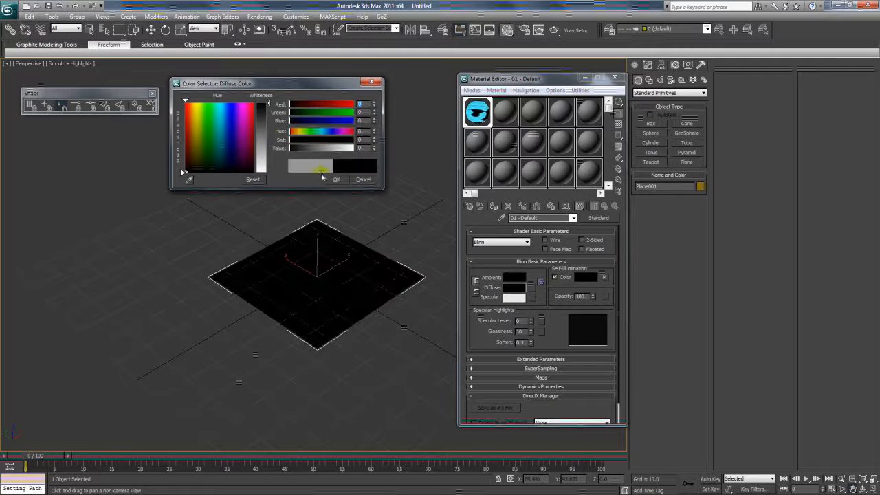
{"action": "left_click", "coordinate": [337, 180]}
{"action": "left_click", "coordinate": [514, 297]}
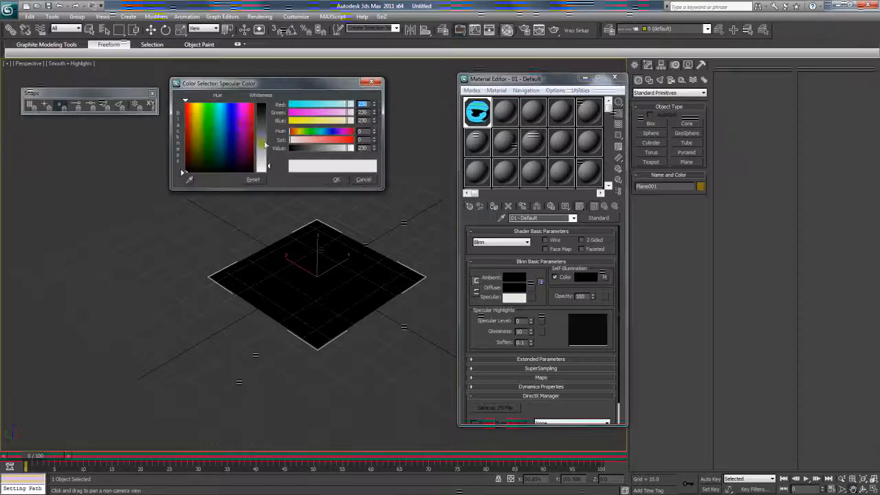
{"action": "left_click_drag", "start_coordinate": [258, 111], "coordinate": [258, 102]}
{"action": "left_click", "coordinate": [336, 179]}
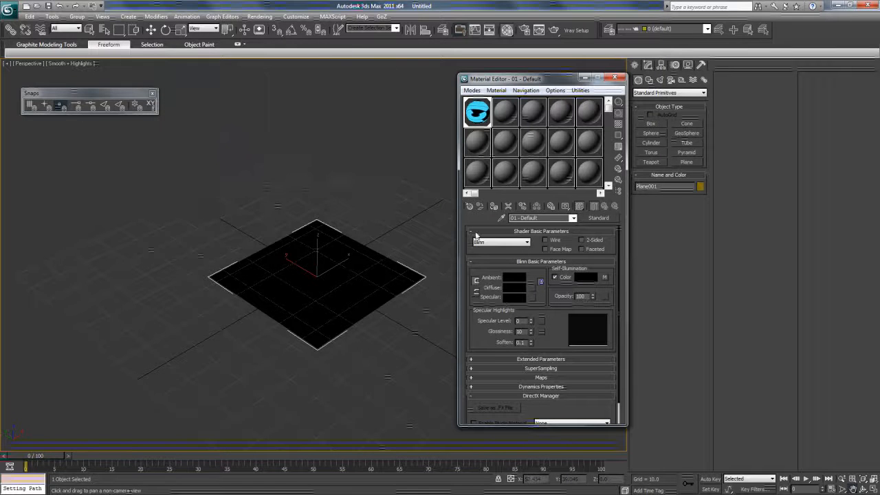
- Show the FX_Circle_1 self-illumination map on the plane in the viewport
{"action": "left_click", "coordinate": [605, 277]}
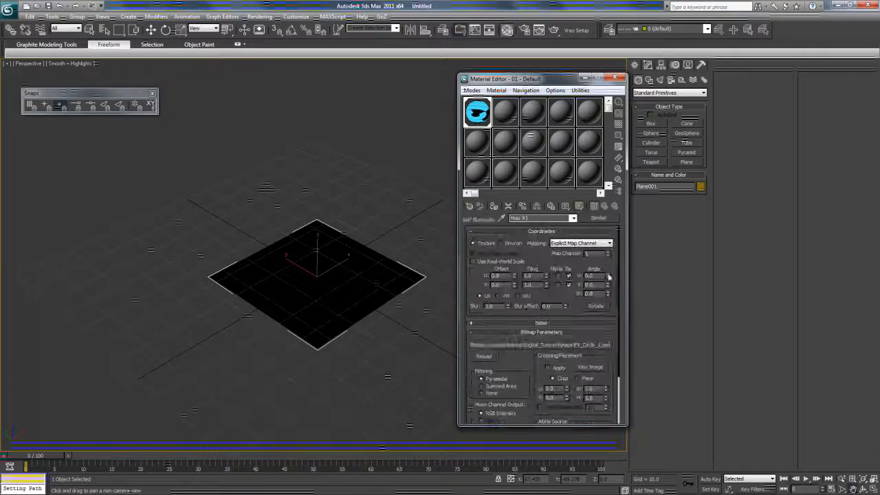
{"action": "left_click", "coordinate": [580, 207]}
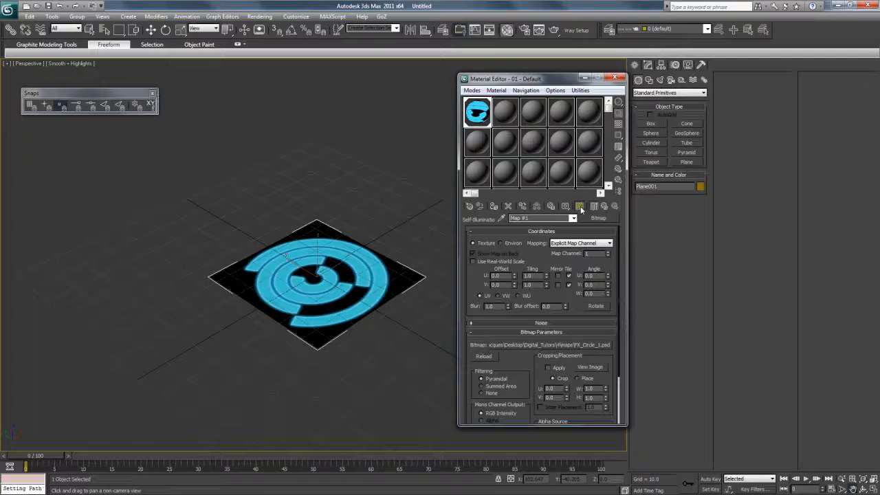
{"action": "left_click", "coordinate": [864, 489]}
{"action": "left_click_drag", "start_coordinate": [386, 291], "coordinate": [324, 308]}
{"action": "scroll", "coordinate": [320, 333], "scroll_direction": "up", "scroll_amount": 5}
{"action": "scroll", "coordinate": [318, 334], "scroll_direction": "down", "scroll_amount": 5}
{"action": "scroll", "coordinate": [320, 326], "scroll_direction": "up", "scroll_amount": 5}
{"action": "scroll", "coordinate": [299, 311], "scroll_direction": "down", "scroll_amount": 6}
{"action": "left_click", "coordinate": [852, 488]}
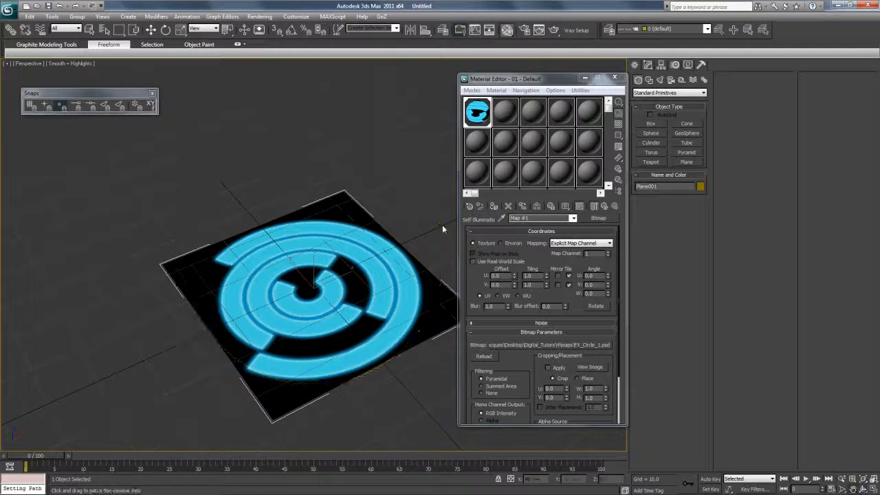
{"action": "left_click_drag", "start_coordinate": [386, 241], "coordinate": [373, 197]}
- Render the Perspective view and reposition the Rendered Frame Window beside the Material Editor
{"action": "left_click", "coordinate": [260, 16]}
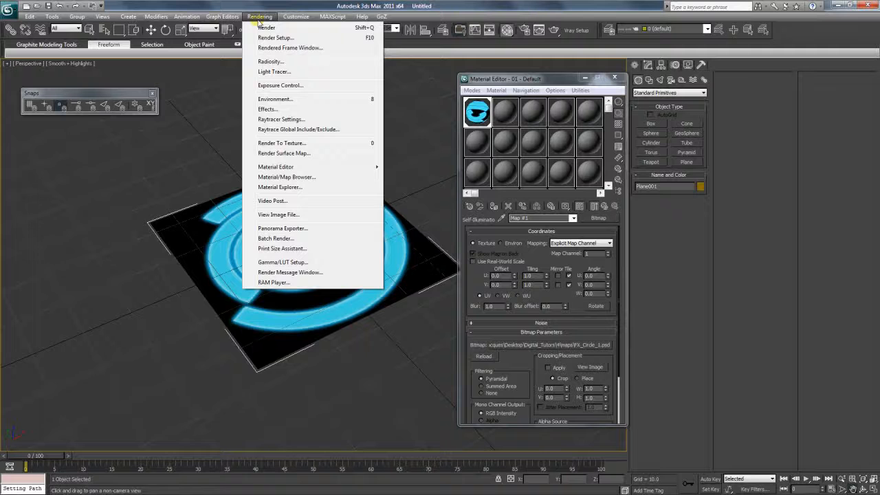
{"action": "left_click", "coordinate": [555, 30]}
{"action": "left_click", "coordinate": [554, 30]}
{"action": "left_click", "coordinate": [232, 174]}
{"action": "scroll", "coordinate": [223, 187], "scroll_direction": "up", "scroll_amount": 2}
{"action": "scroll", "coordinate": [224, 187], "scroll_direction": "down", "scroll_amount": 2}
{"action": "left_click_drag", "start_coordinate": [278, 33], "coordinate": [764, 138]}
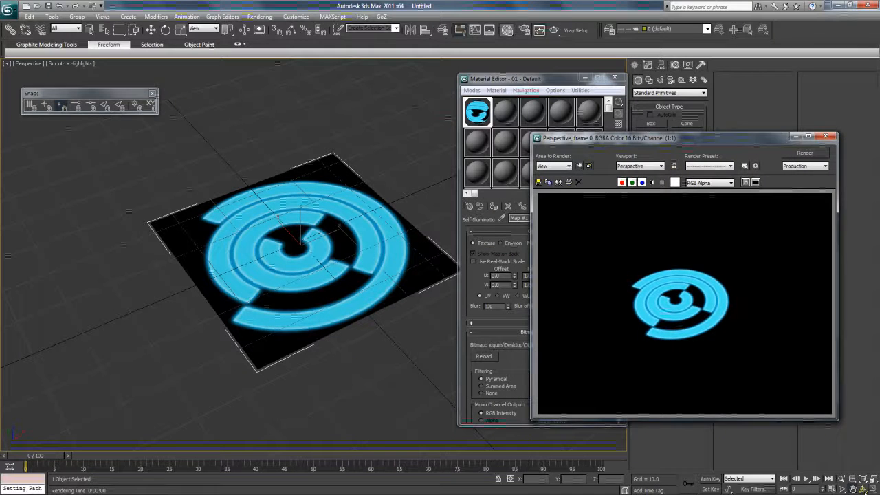
{"action": "left_click_drag", "start_coordinate": [631, 149], "coordinate": [630, 158]}
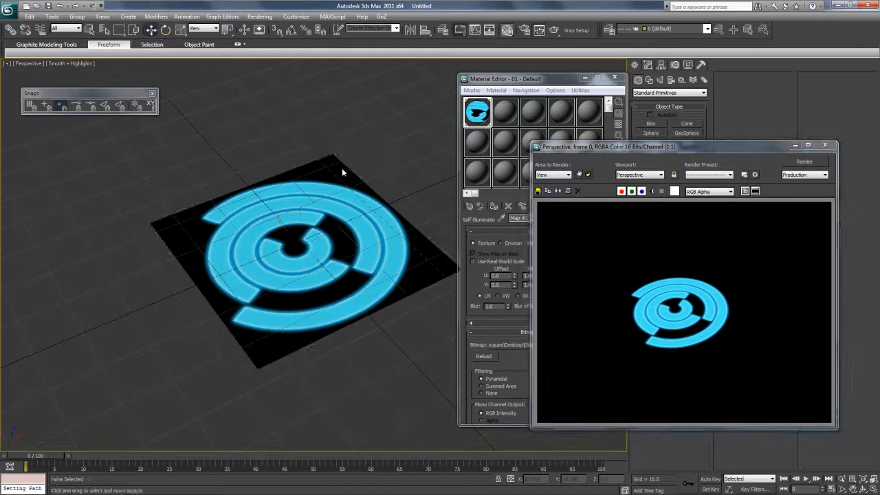
{"action": "left_click_drag", "start_coordinate": [491, 79], "coordinate": [422, 72]}
- Copy the Self-Illumination bitmap into the Opacity slot and show the checkered preview background
{"action": "left_click", "coordinate": [503, 210]}
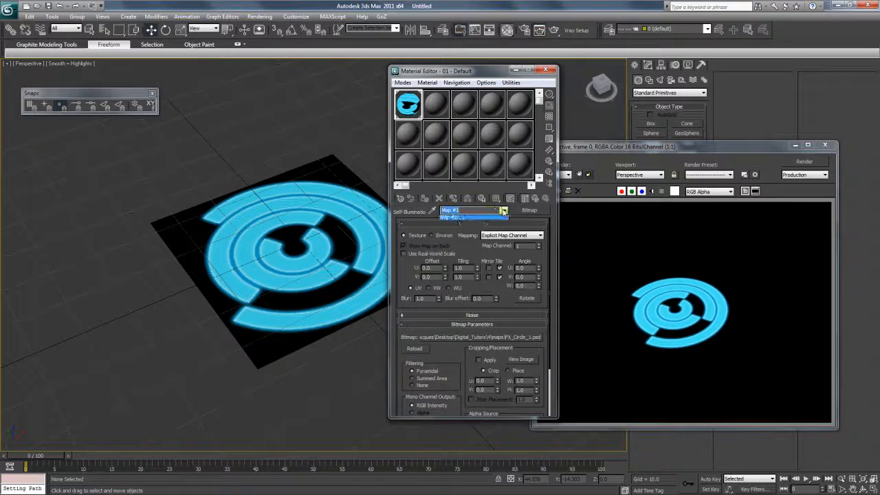
{"action": "left_click", "coordinate": [504, 221]}
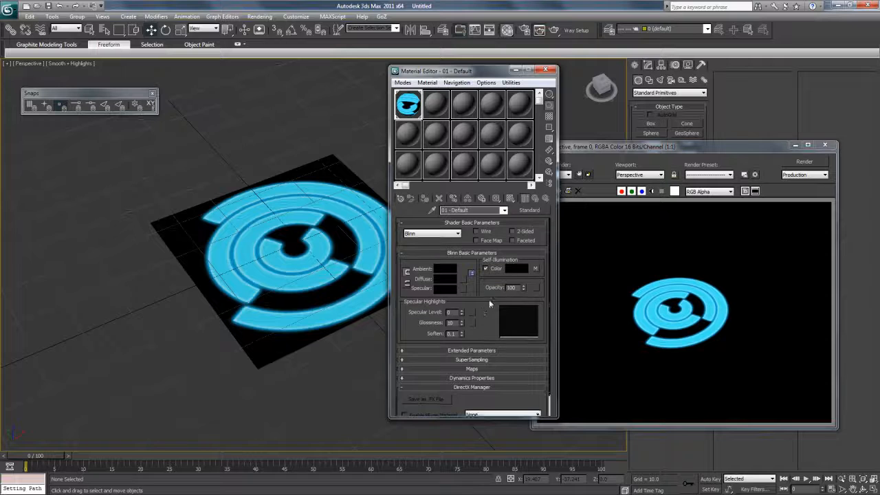
{"action": "right_click", "coordinate": [536, 270]}
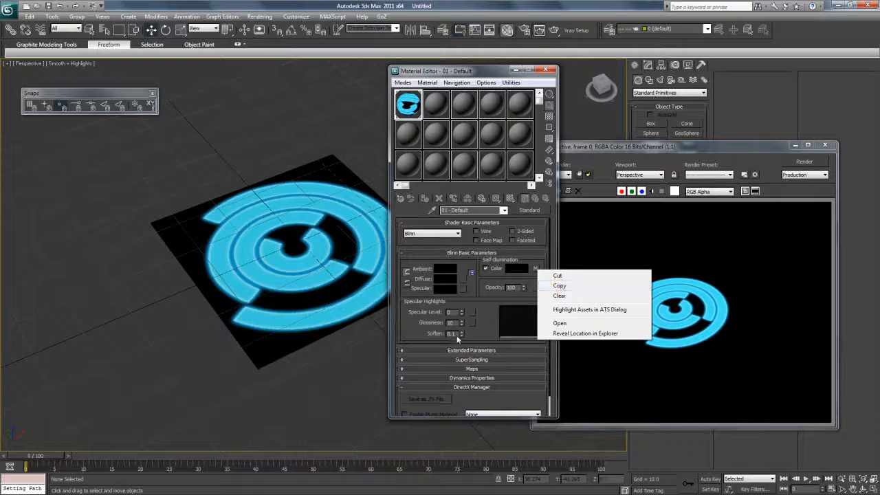
{"action": "left_click", "coordinate": [495, 308]}
{"action": "right_click", "coordinate": [537, 270]}
{"action": "left_click", "coordinate": [560, 286]}
{"action": "right_click", "coordinate": [536, 288]}
{"action": "left_click", "coordinate": [558, 290]}
{"action": "left_click", "coordinate": [549, 116]}
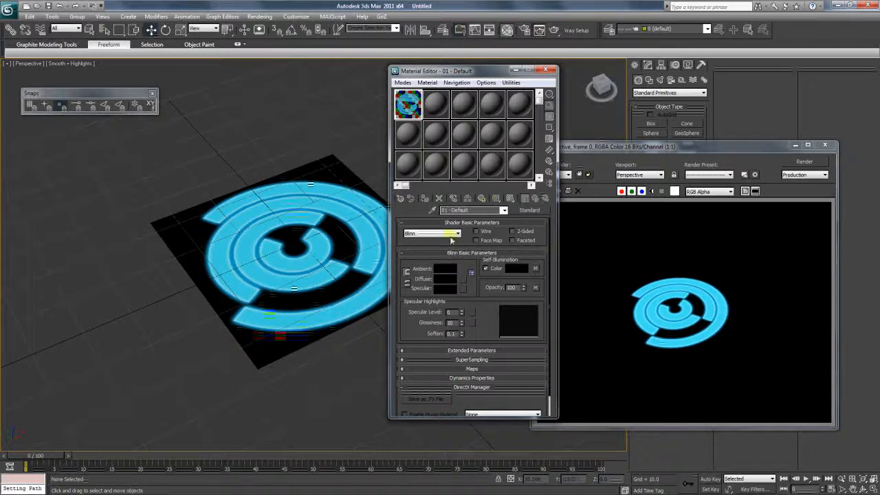
- Review the opacity bitmap's parameter and time rollouts, then return to 01 - Default
{"action": "left_click", "coordinate": [536, 288]}
{"action": "scroll", "coordinate": [507, 299], "scroll_direction": "down", "scroll_amount": 2}
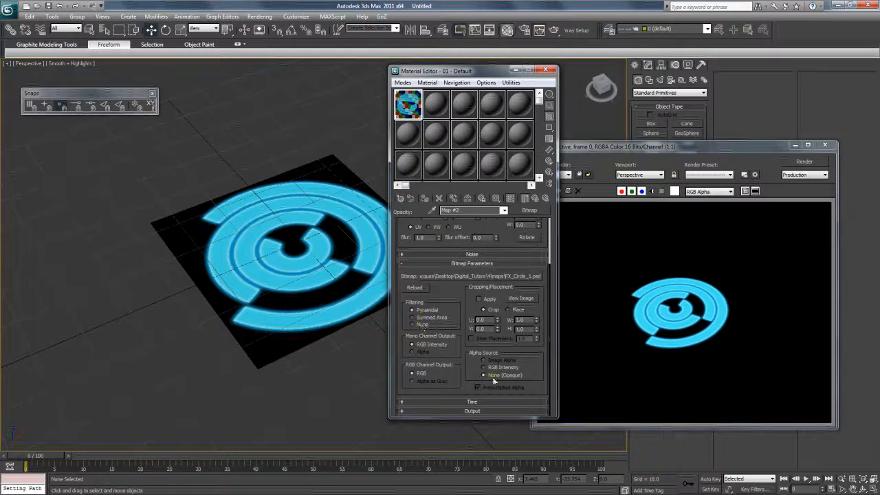
{"action": "left_click", "coordinate": [488, 266]}
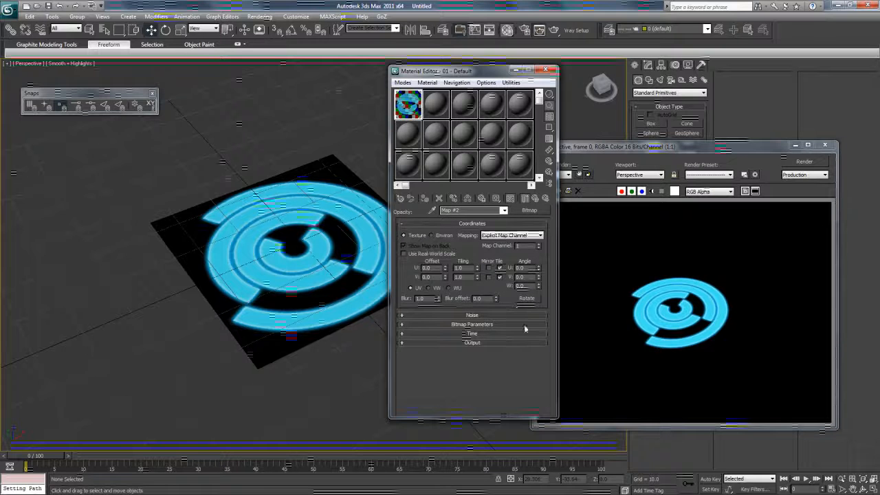
{"action": "left_click", "coordinate": [492, 334]}
{"action": "left_click", "coordinate": [492, 334]}
{"action": "left_click", "coordinate": [483, 324]}
{"action": "scroll", "coordinate": [471, 309], "scroll_direction": "down", "scroll_amount": 2}
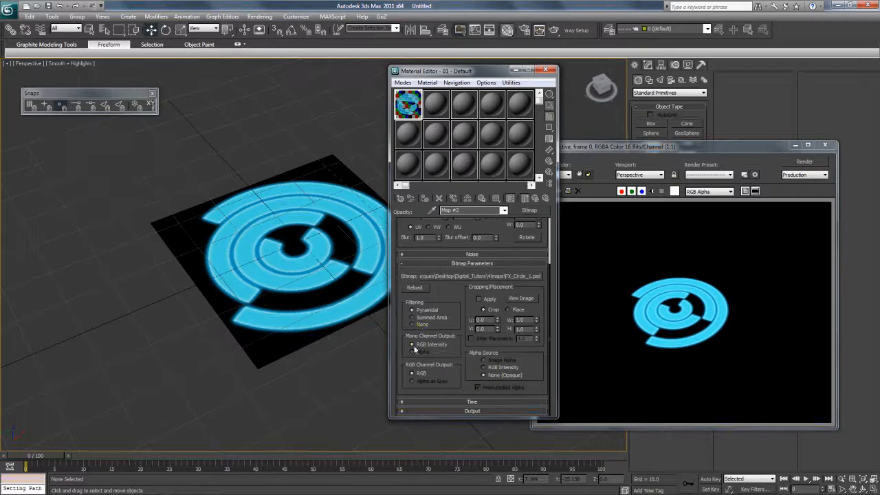
{"action": "scroll", "coordinate": [465, 286], "scroll_direction": "up", "scroll_amount": 1}
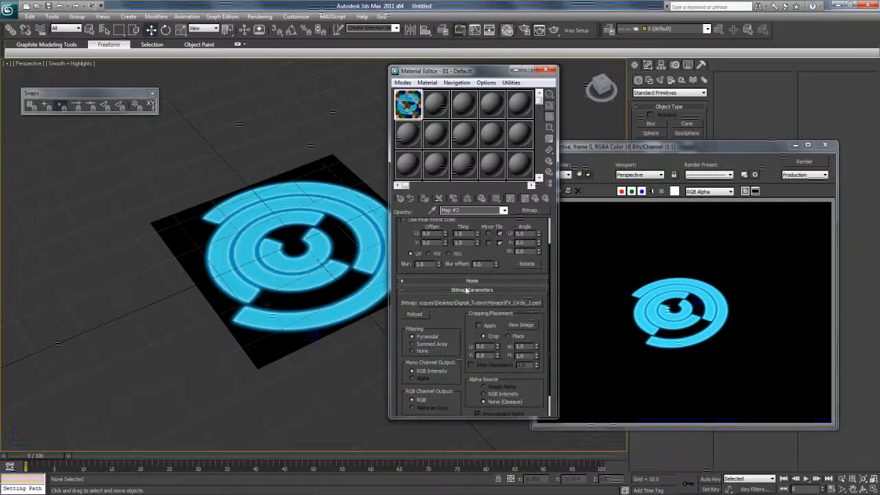
{"action": "scroll", "coordinate": [511, 315], "scroll_direction": "up", "scroll_amount": 2}
{"action": "left_click", "coordinate": [504, 210]}
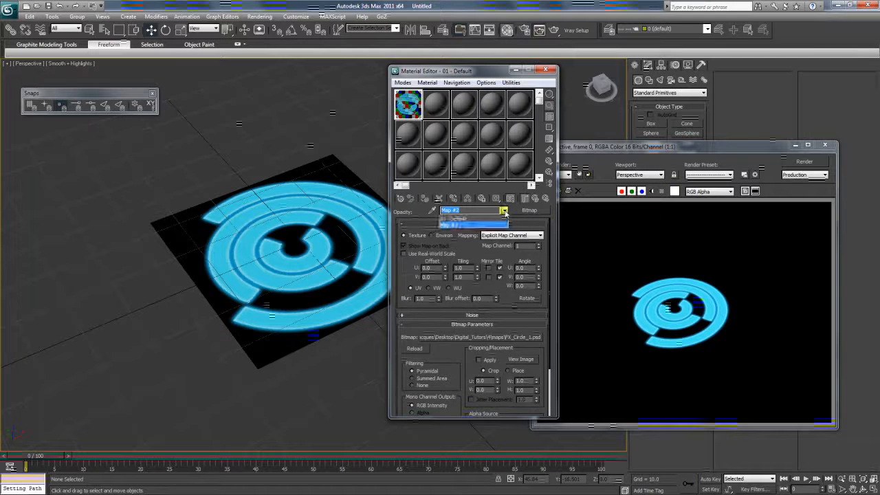
{"action": "left_click", "coordinate": [482, 219]}
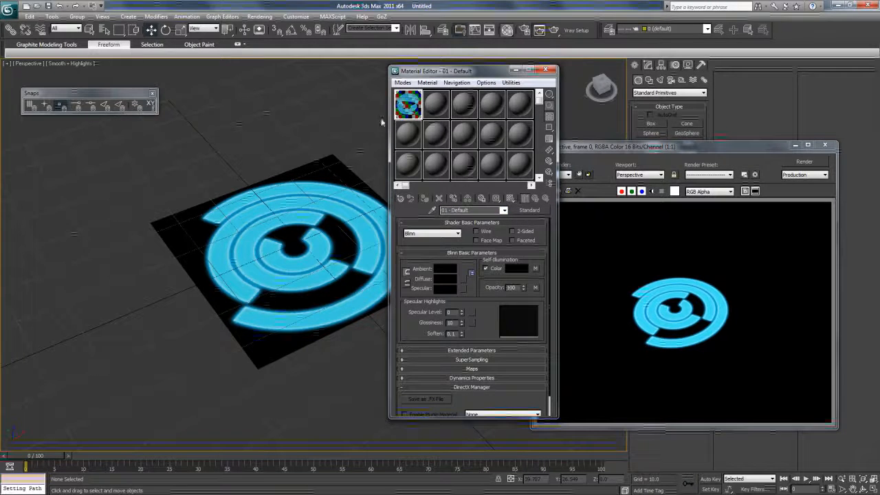
- Preview the full FX_Circle_1 image from the opacity bitmap settings
{"action": "left_click", "coordinate": [535, 288]}
{"action": "scroll", "coordinate": [502, 283], "scroll_direction": "down", "scroll_amount": 1}
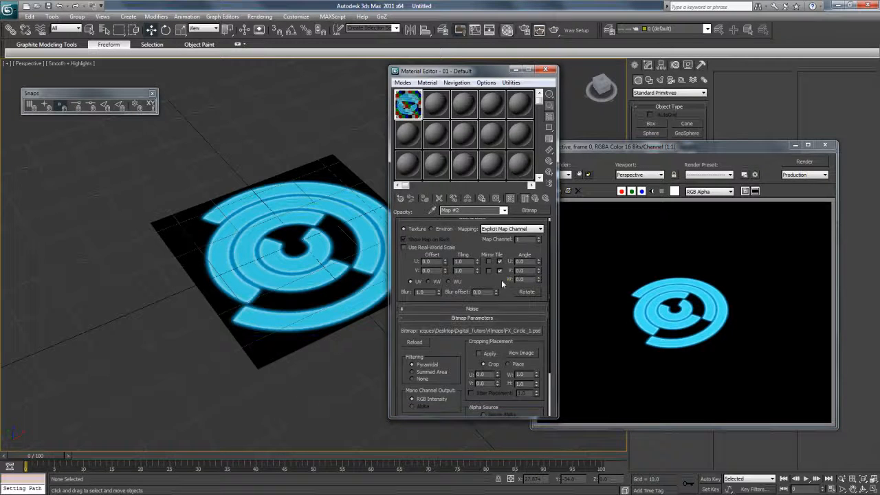
{"action": "scroll", "coordinate": [503, 283], "scroll_direction": "down", "scroll_amount": 2}
{"action": "left_click", "coordinate": [520, 308]}
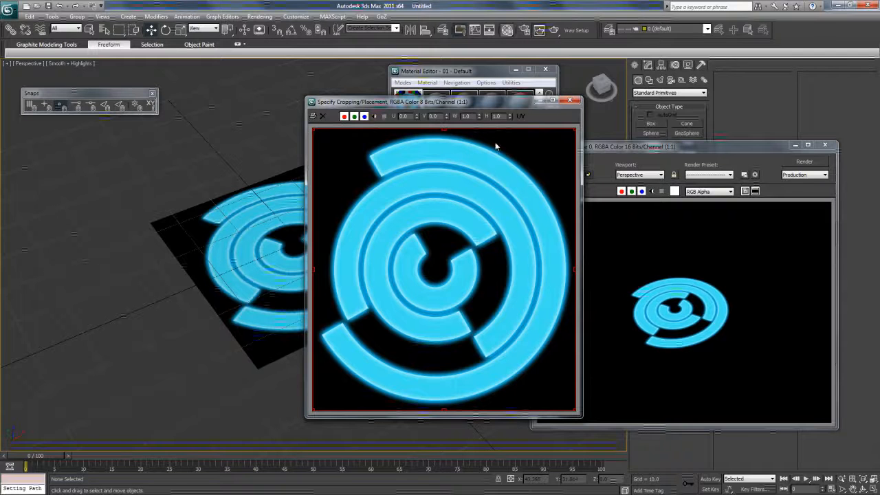
{"action": "left_click", "coordinate": [570, 100]}
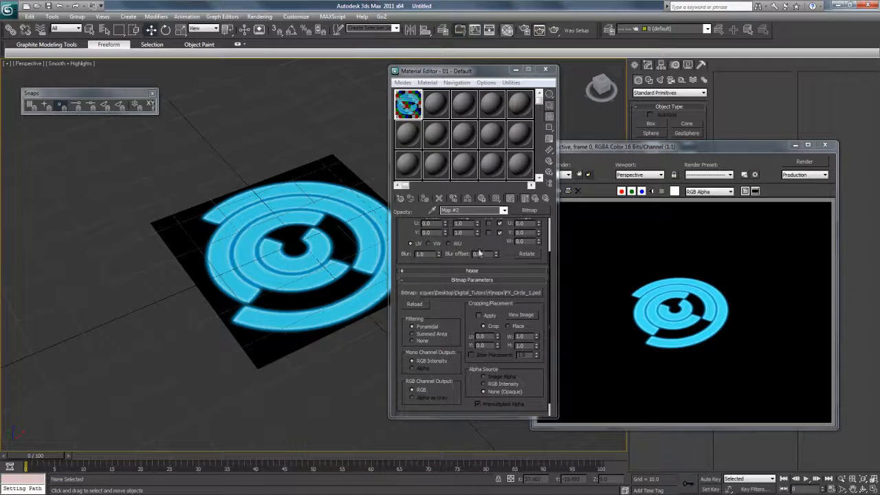
{"action": "scroll", "coordinate": [480, 254], "scroll_direction": "up", "scroll_amount": 1}
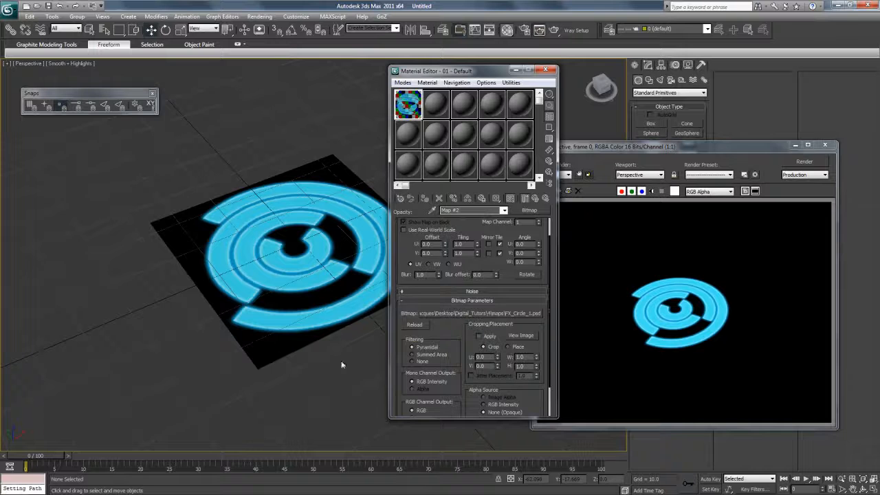
- Open FX_Circle_1.psd in Photoshop CS5 from the bitmap file browser
{"action": "left_click", "coordinate": [461, 313]}
{"action": "left_click", "coordinate": [428, 162]}
{"action": "right_click", "coordinate": [432, 172]}
{"action": "mouse_move", "coordinate": [381, 241]}
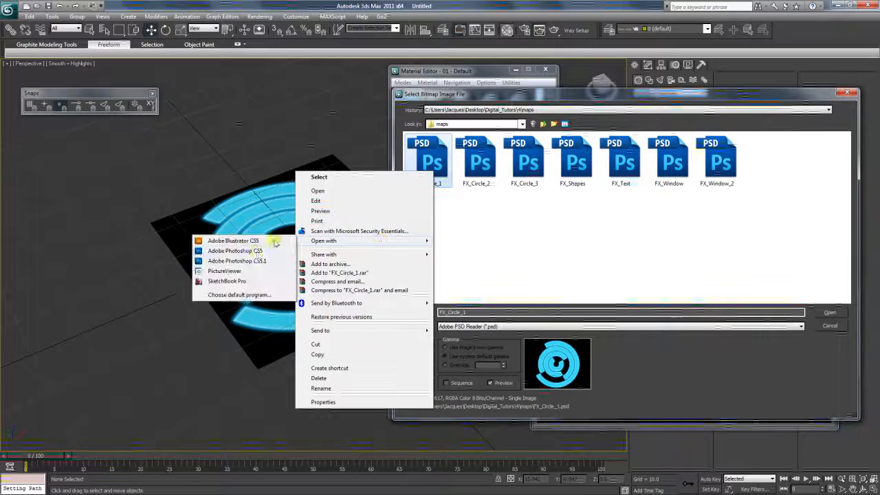
{"action": "left_click", "coordinate": [260, 262]}
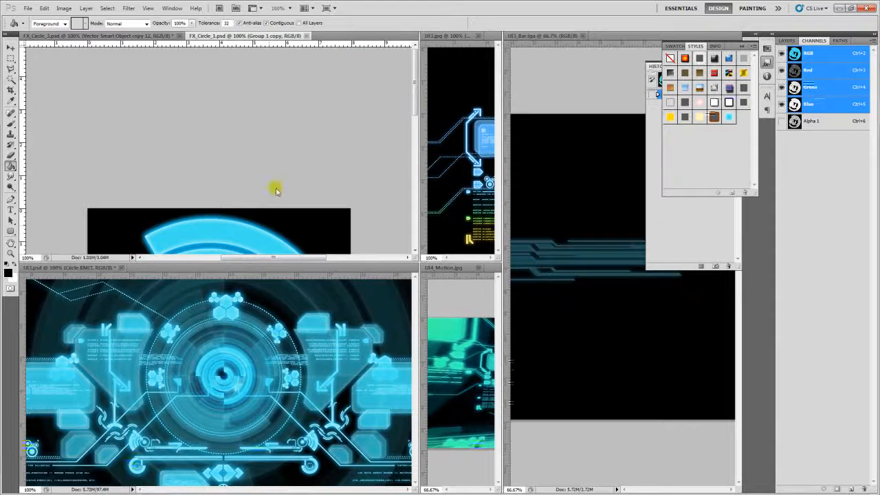
- Paste the circle's Alpha 1 mask into the image as a new grey ring layer
{"action": "key", "text": "f"}
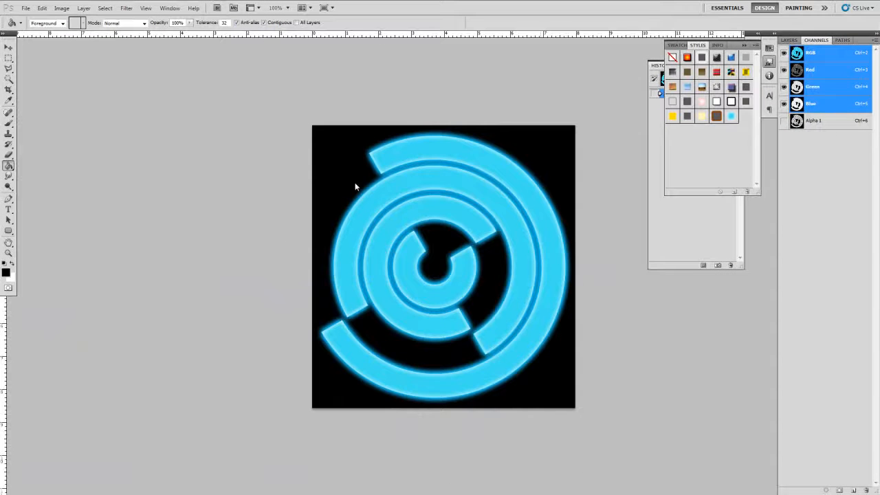
{"action": "left_click", "coordinate": [820, 121]}
{"action": "key", "text": "ctrl+a"}
{"action": "left_click", "coordinate": [821, 52]}
{"action": "left_click", "coordinate": [789, 41]}
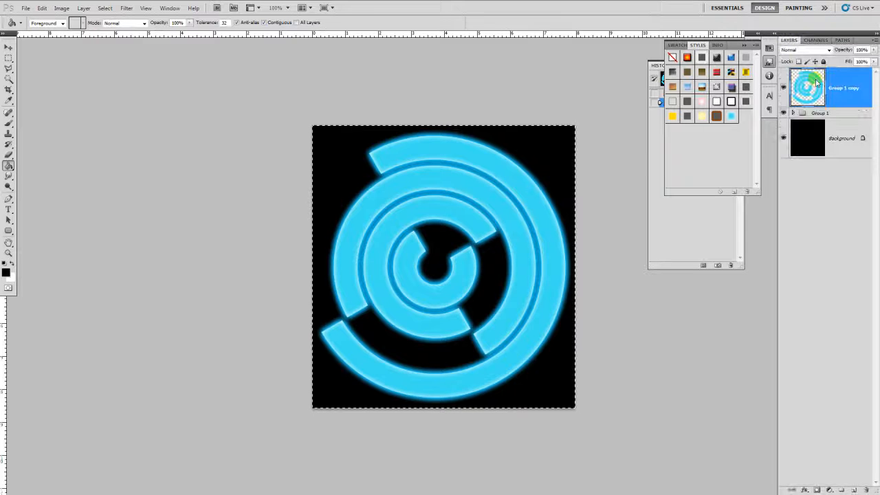
{"action": "key", "text": "ctrl+v"}
{"action": "key", "text": "v"}
- Save the image as the JPEG FX_Circle_1_Alpha with default quality settings
{"action": "key", "text": "ctrl+shift+s"}
{"action": "left_click", "coordinate": [451, 242]}
{"action": "left_click", "coordinate": [440, 291]}
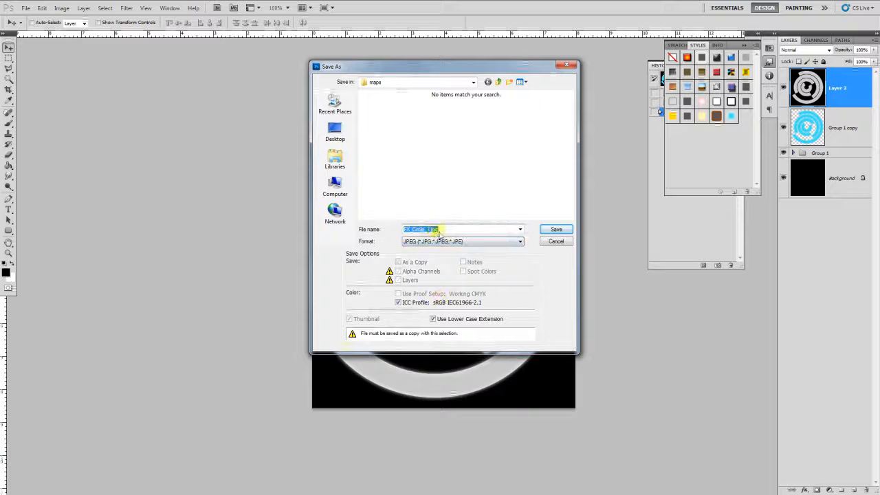
{"action": "left_click", "coordinate": [447, 229]}
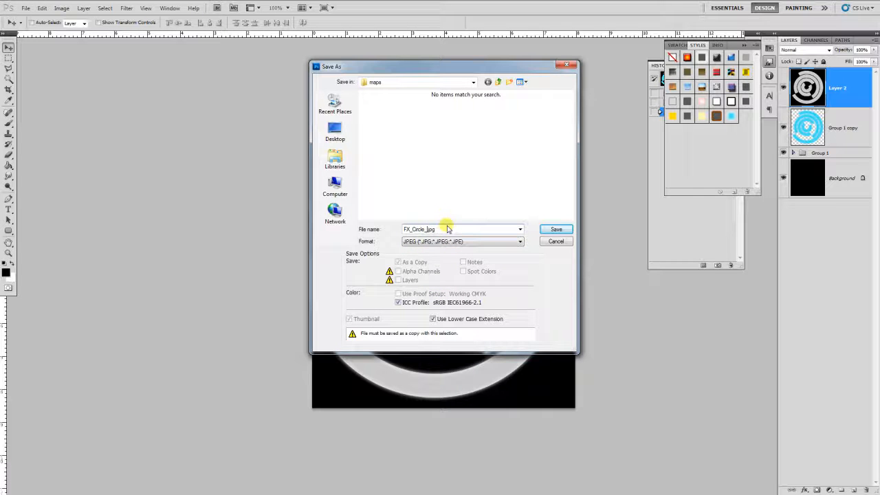
{"action": "key", "text": "Caps_Lock"}
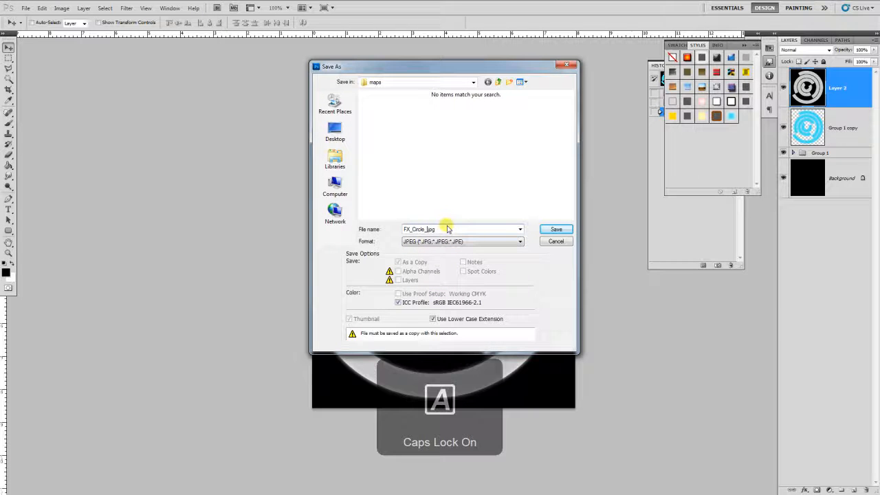
{"action": "type", "text": "_A"}
{"action": "key", "text": "Caps_Lock"}
{"action": "type", "text": "lpha"}
{"action": "key", "text": "Return"}
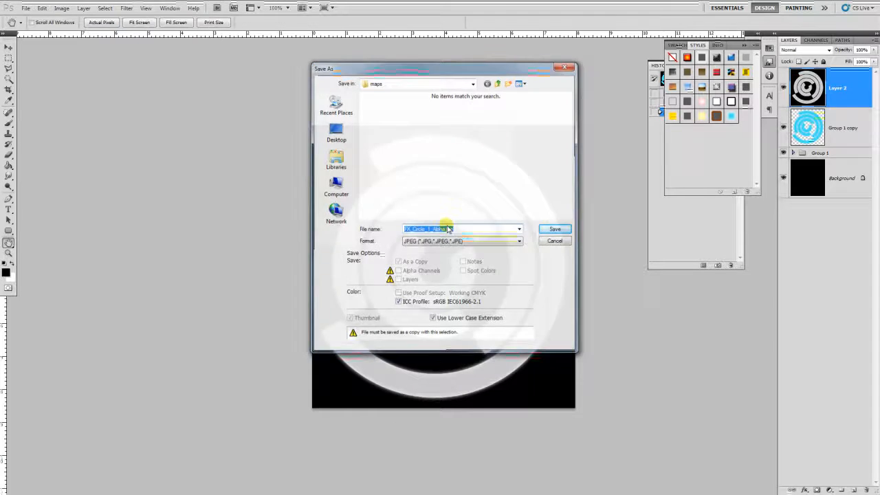
{"action": "key", "text": "Return"}
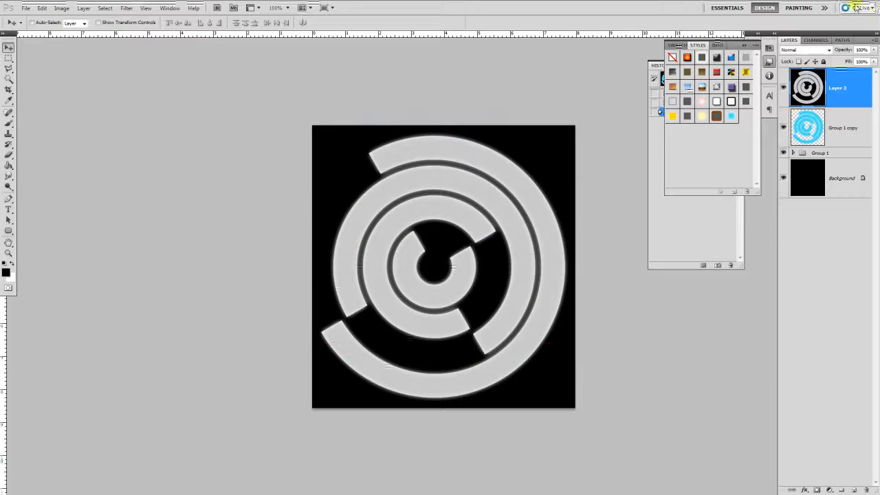
{"action": "key", "text": "alt+Tab"}
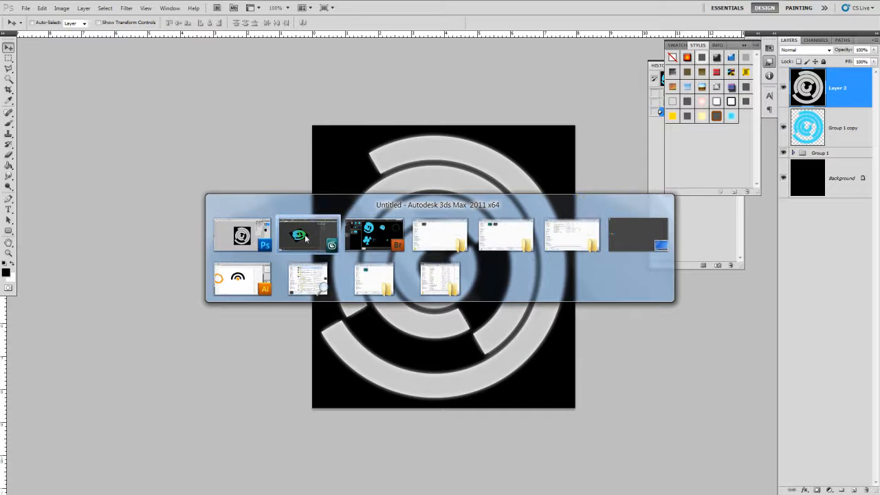
- Filter to JPEG files and load FX_Circle_1_Alpha.jpg as the opacity bitmap
{"action": "left_click", "coordinate": [573, 326]}
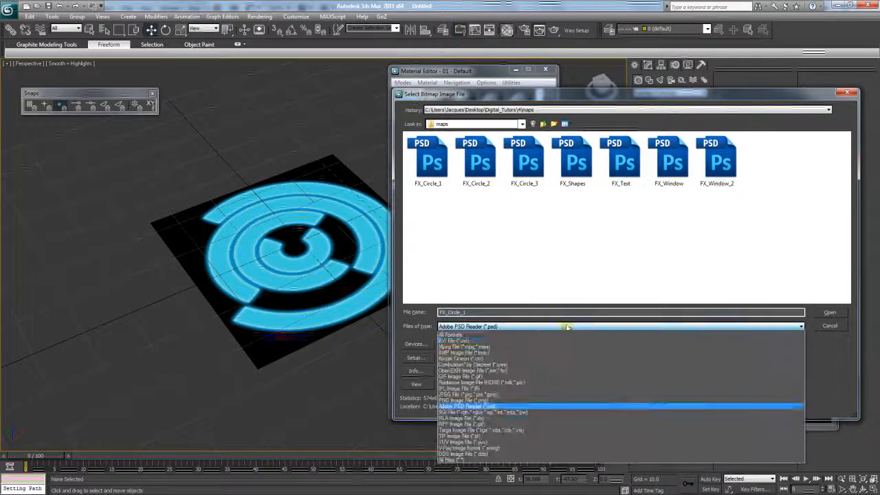
{"action": "left_click", "coordinate": [509, 395]}
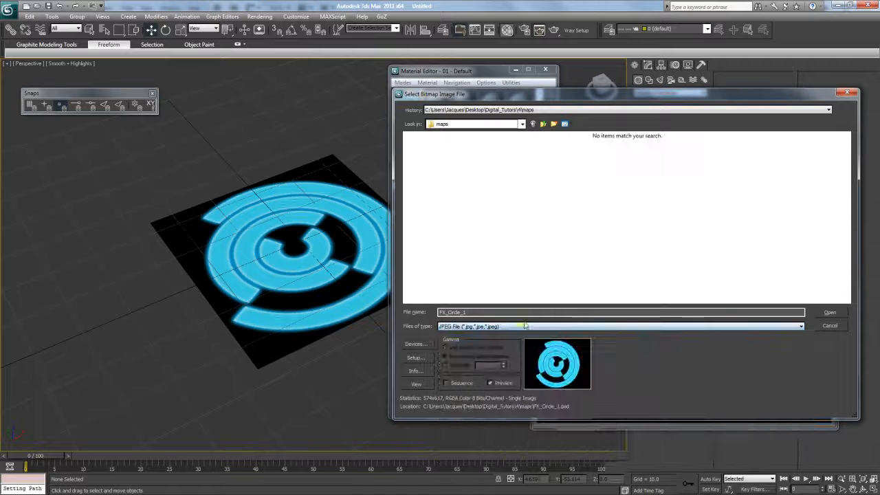
{"action": "right_click", "coordinate": [514, 216]}
{"action": "left_click", "coordinate": [470, 252]}
{"action": "left_click", "coordinate": [427, 158]}
{"action": "double_click", "coordinate": [428, 158]}
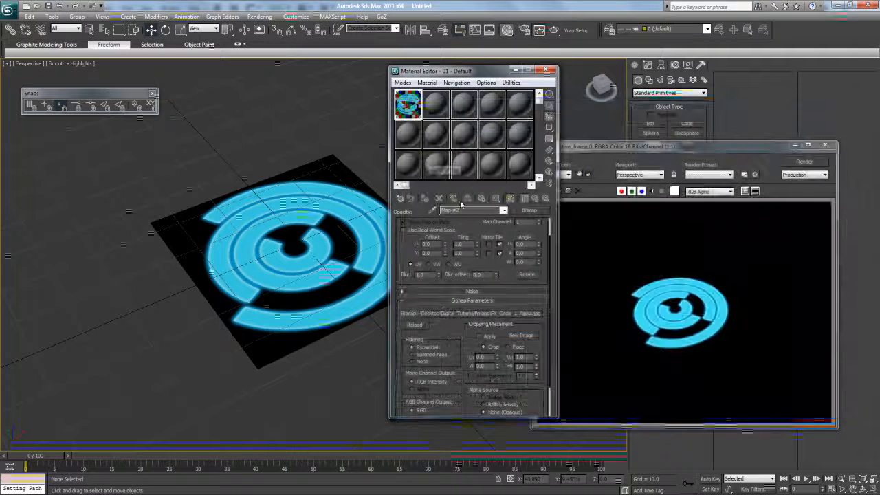
- Return to the 01 - Default material level and rearrange the editor windows
{"action": "left_click", "coordinate": [504, 212]}
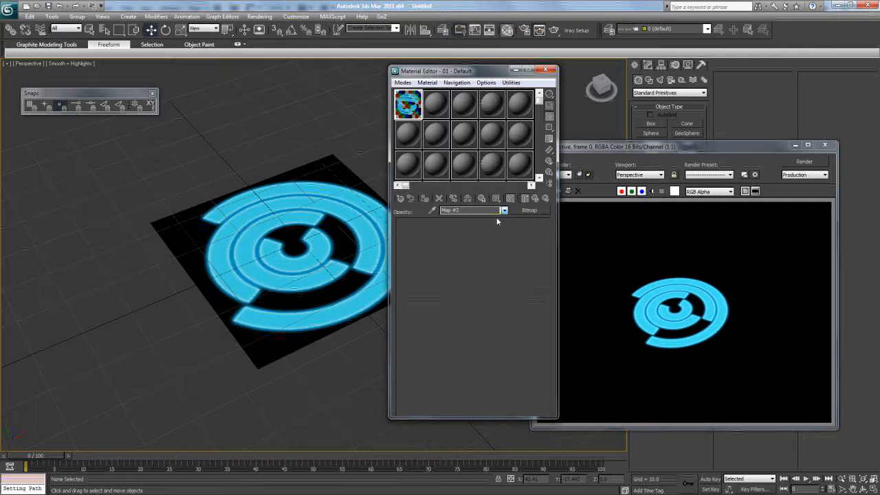
{"action": "left_click", "coordinate": [499, 224]}
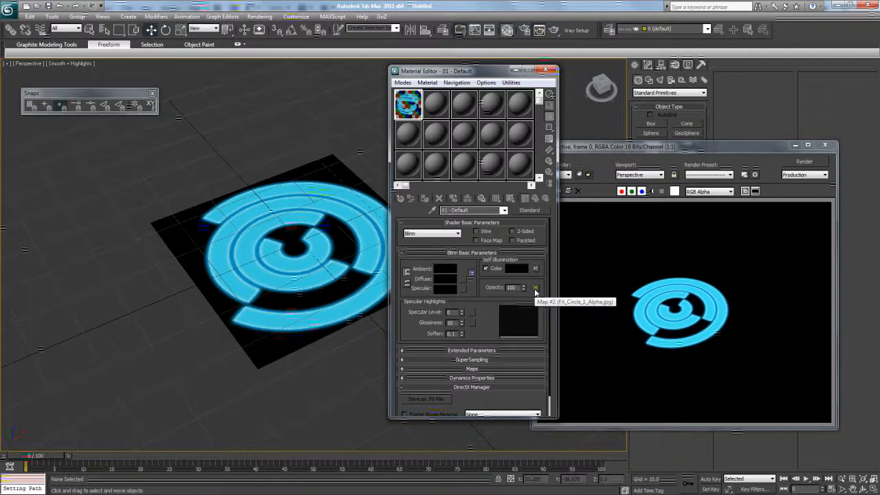
{"action": "left_click", "coordinate": [619, 256]}
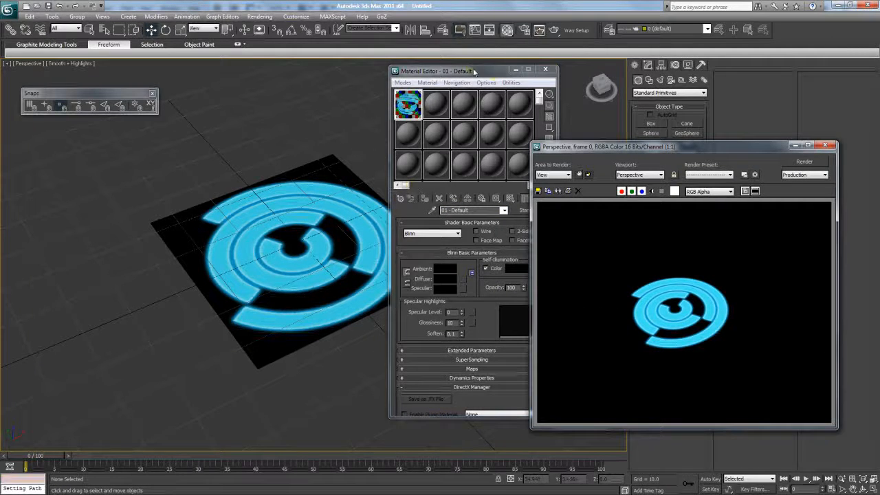
{"action": "left_click_drag", "start_coordinate": [474, 71], "coordinate": [481, 72]}
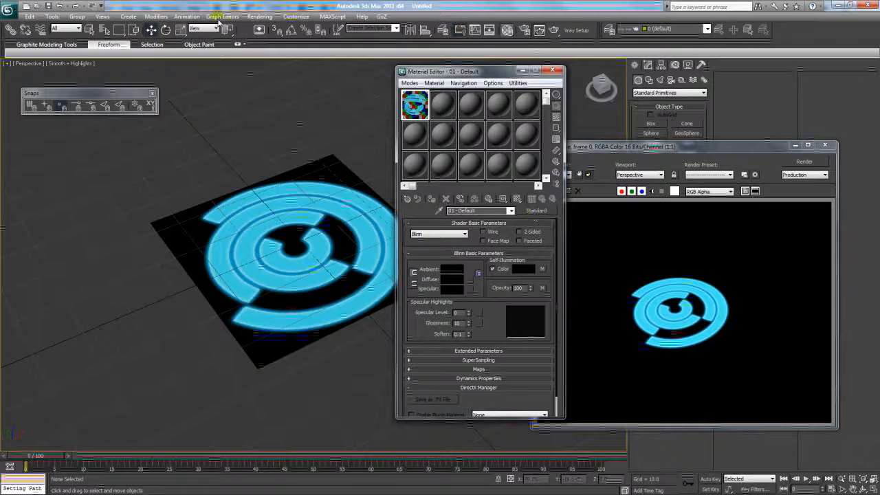
- Select the rings plane and set the animation End Time to 500 frames
{"action": "left_click_drag", "start_coordinate": [468, 72], "coordinate": [492, 70]}
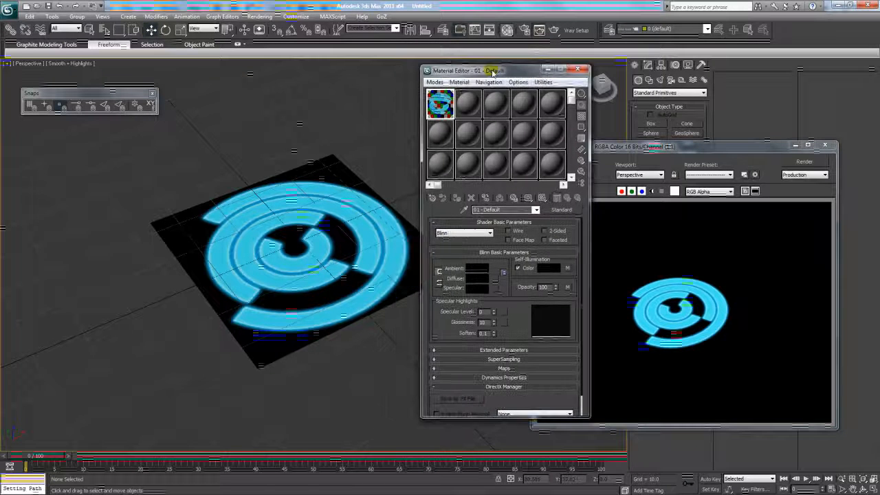
{"action": "left_click", "coordinate": [617, 147]}
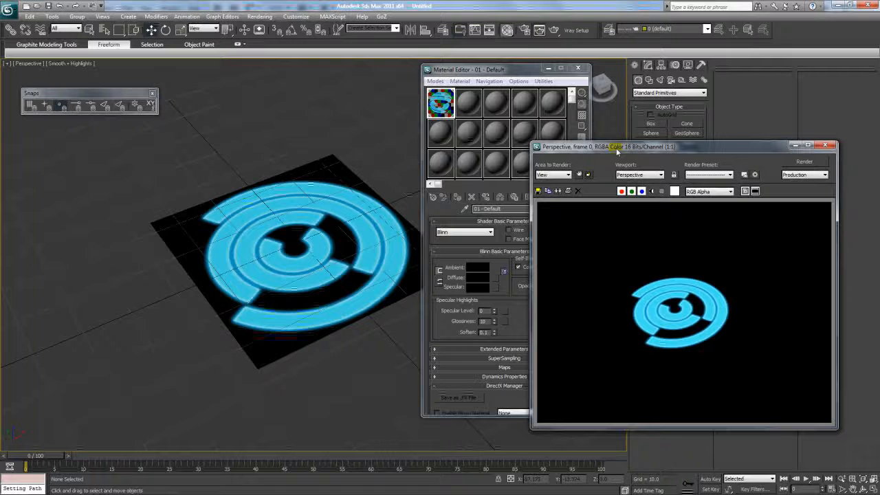
{"action": "left_click_drag", "start_coordinate": [616, 155], "coordinate": [642, 187]}
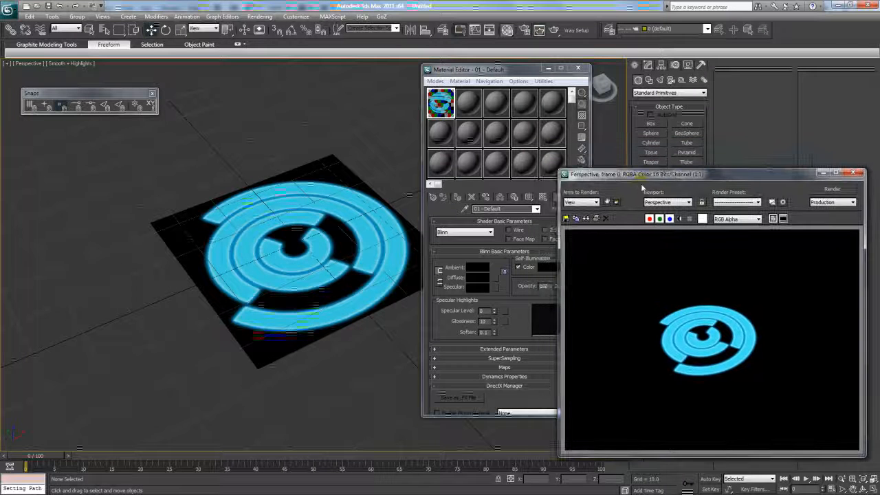
{"action": "left_click", "coordinate": [266, 271]}
{"action": "left_click", "coordinate": [166, 30]}
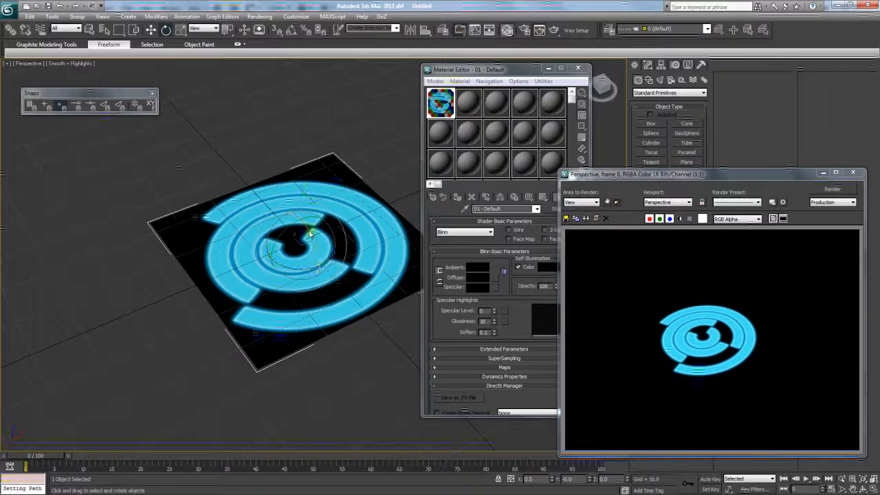
{"action": "left_click_drag", "start_coordinate": [36, 461], "coordinate": [708, 462]}
{"action": "left_click", "coordinate": [831, 489]}
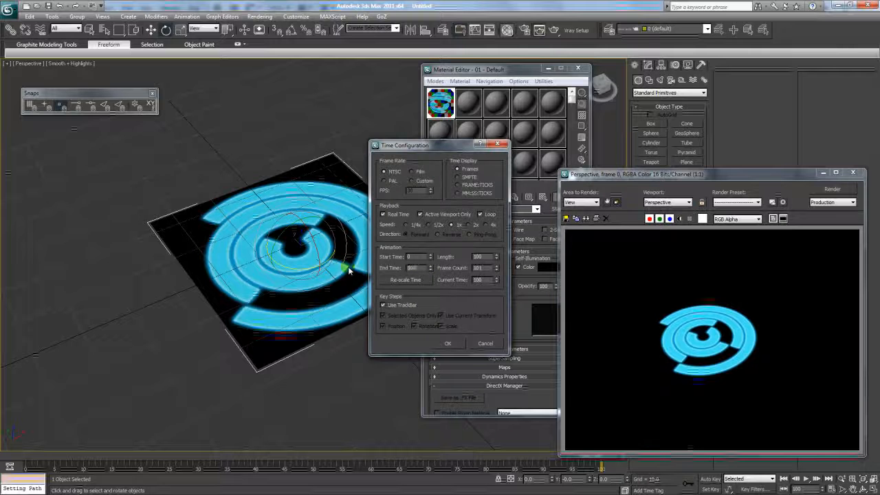
{"action": "type", "text": "500"}
{"action": "key", "text": "Return"}
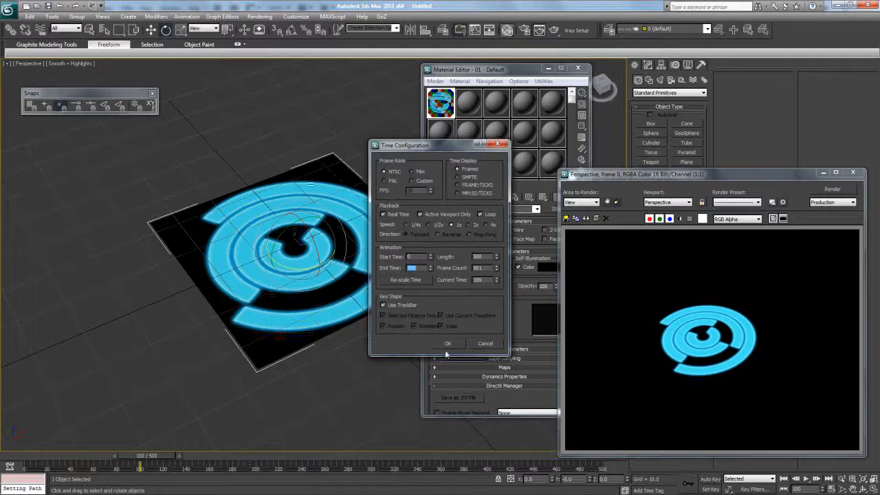
{"action": "left_click", "coordinate": [447, 344]}
{"action": "left_click_drag", "start_coordinate": [157, 456], "coordinate": [31, 456]}
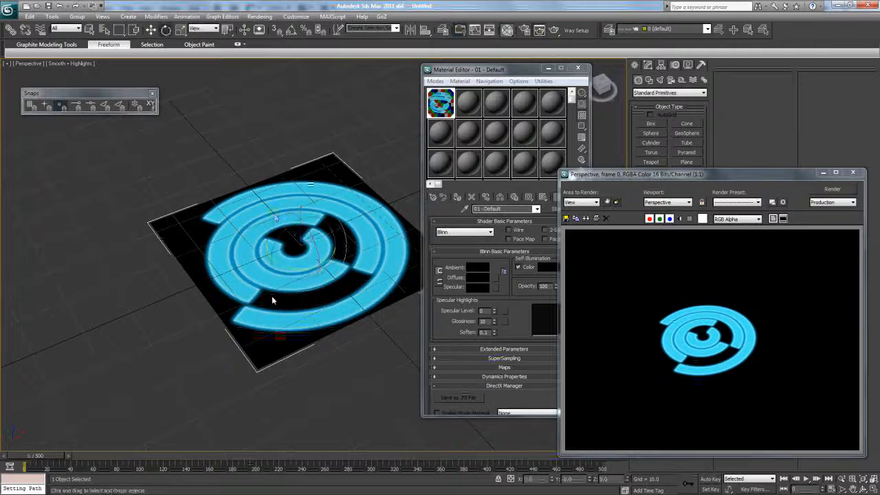
- With Auto Key, rotate the plane on its local axis at frame 200, then disable Auto Key
{"action": "left_click", "coordinate": [710, 480]}
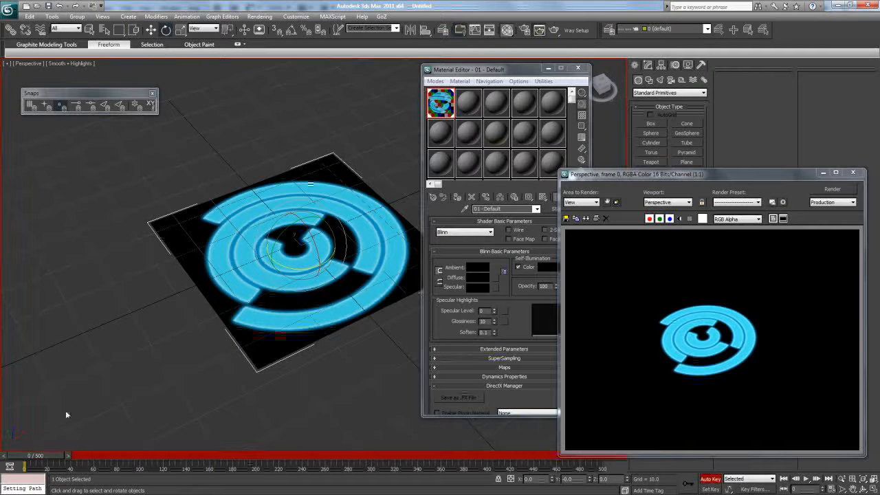
{"action": "left_click_drag", "start_coordinate": [51, 456], "coordinate": [265, 464]}
{"action": "key", "text": "e"}
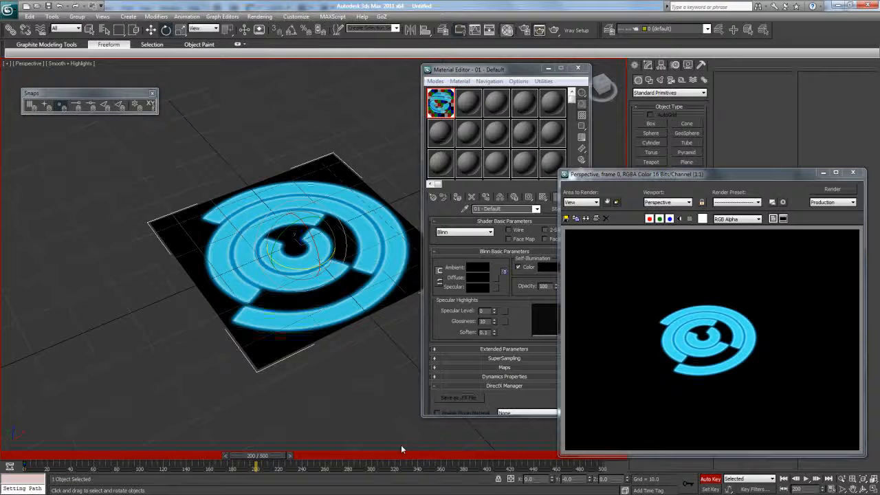
{"action": "left_click", "coordinate": [194, 29]}
{"action": "left_click", "coordinate": [199, 66]}
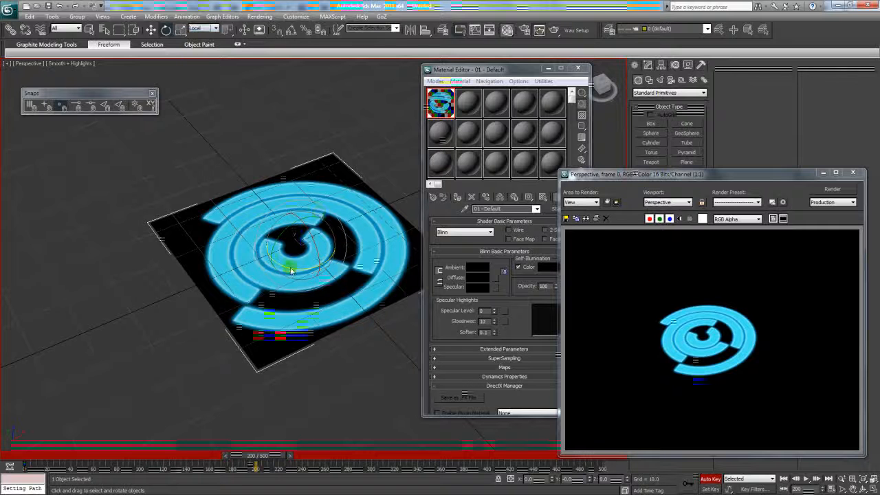
{"action": "left_click_drag", "start_coordinate": [282, 270], "coordinate": [714, 45]}
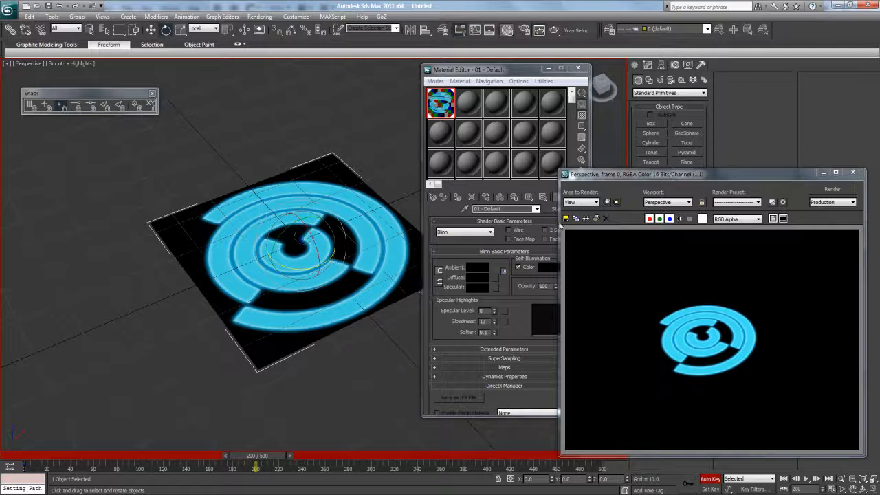
{"action": "left_click", "coordinate": [711, 480]}
{"action": "left_click_drag", "start_coordinate": [286, 455], "coordinate": [68, 455]}
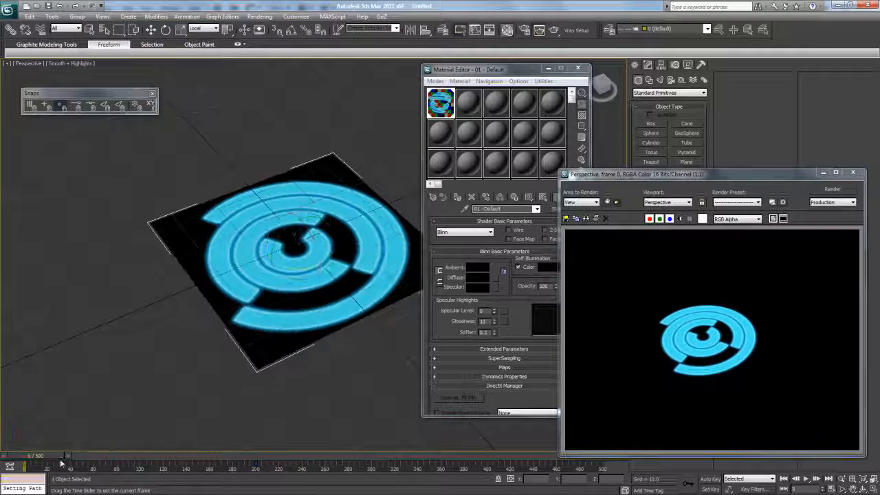
- Close the render preview and Shift-drag the rings plane into three stacked copies
{"action": "left_click", "coordinate": [648, 64]}
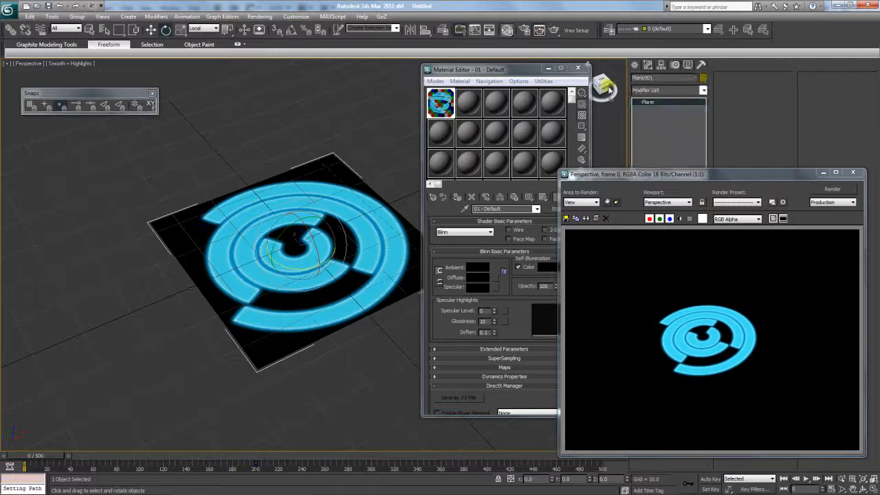
{"action": "left_click_drag", "start_coordinate": [714, 174], "coordinate": [462, 233]}
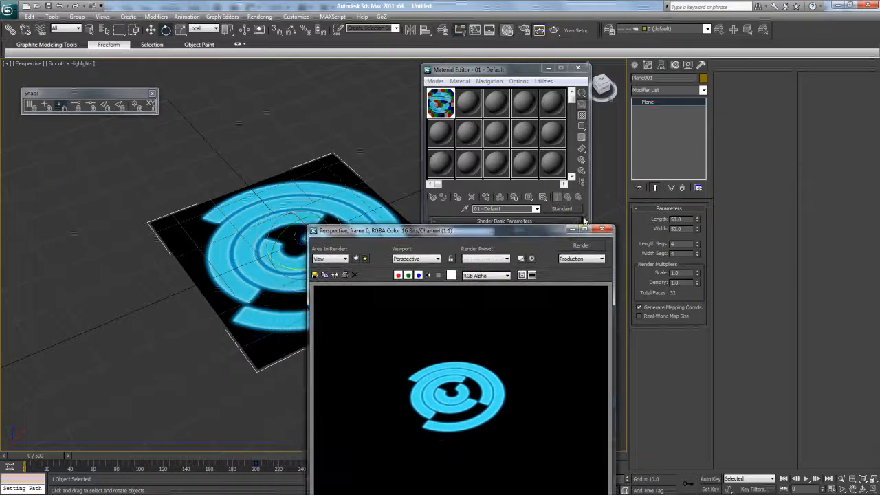
{"action": "left_click", "coordinate": [602, 228]}
{"action": "left_click", "coordinate": [151, 29]}
{"action": "left_click", "coordinate": [204, 29]}
{"action": "left_click", "coordinate": [199, 35]}
{"action": "left_click_drag", "start_coordinate": [303, 226], "coordinate": [302, 221], "text": "shift"}
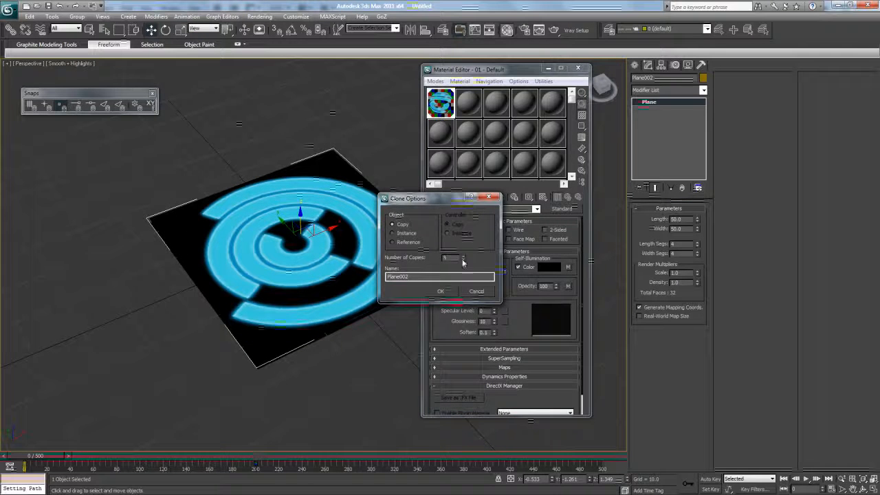
{"action": "left_click", "coordinate": [441, 293]}
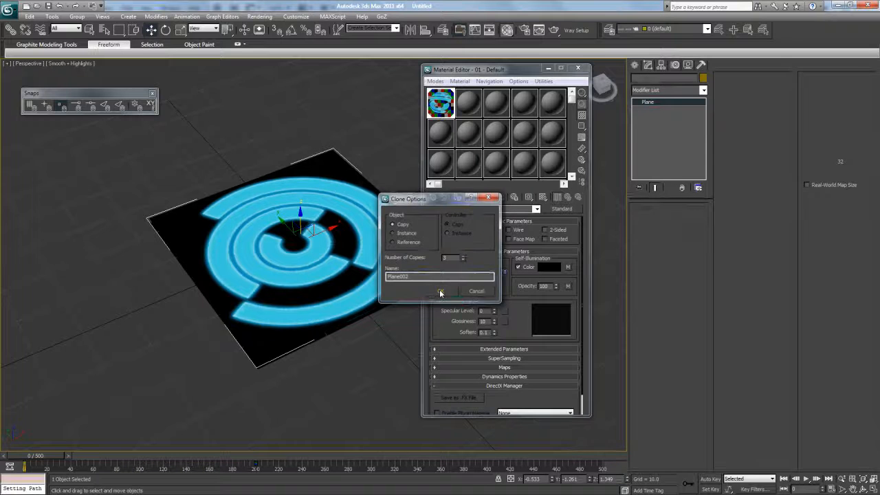
- Shrink the top copy Plane004 and shift its spin keys later to about 61/261
{"action": "left_click", "coordinate": [379, 142]}
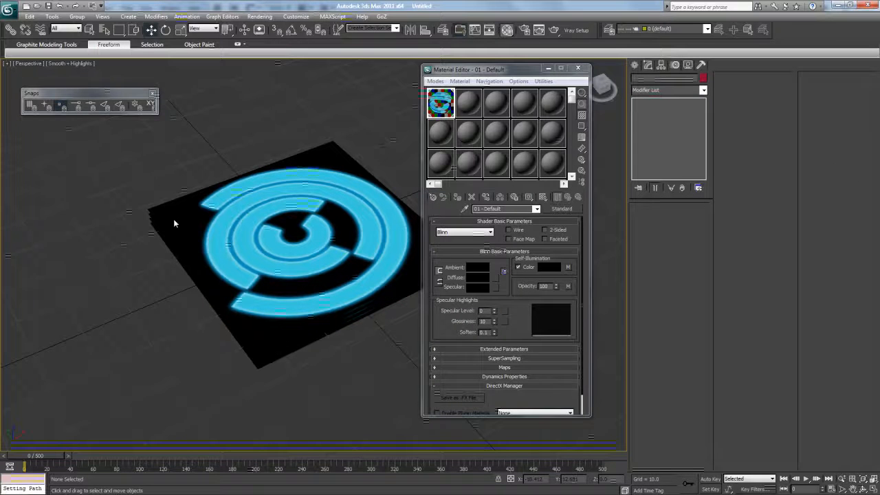
{"action": "left_click_drag", "start_coordinate": [101, 185], "coordinate": [233, 319]}
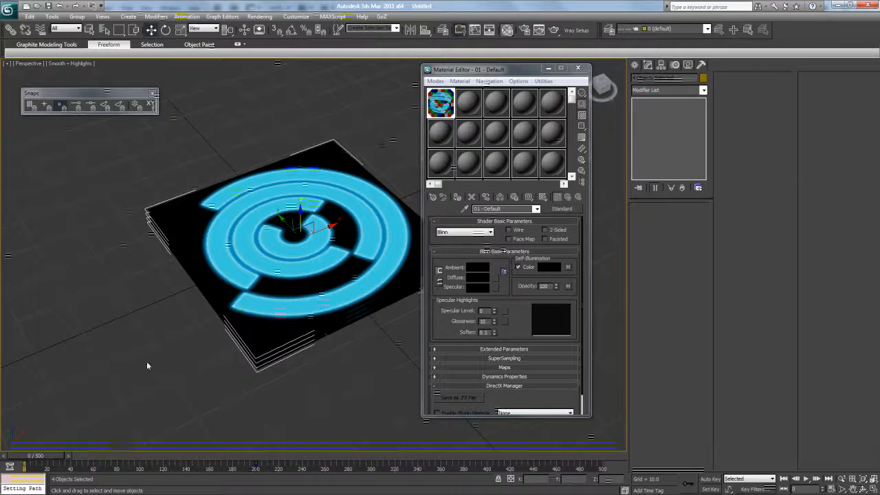
{"action": "left_click", "coordinate": [165, 328]}
{"action": "left_click", "coordinate": [231, 265]}
{"action": "left_click_drag", "start_coordinate": [59, 455], "coordinate": [11, 463]}
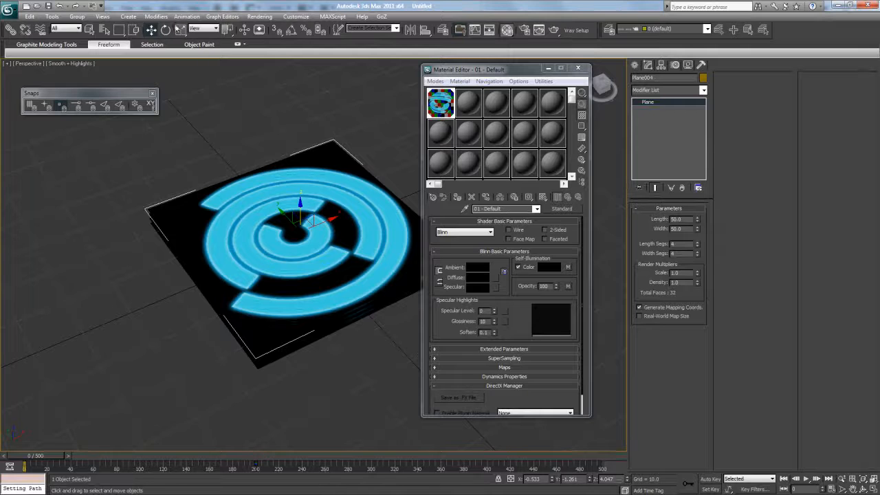
{"action": "key", "text": "r"}
{"action": "left_click_drag", "start_coordinate": [303, 236], "coordinate": [304, 276]}
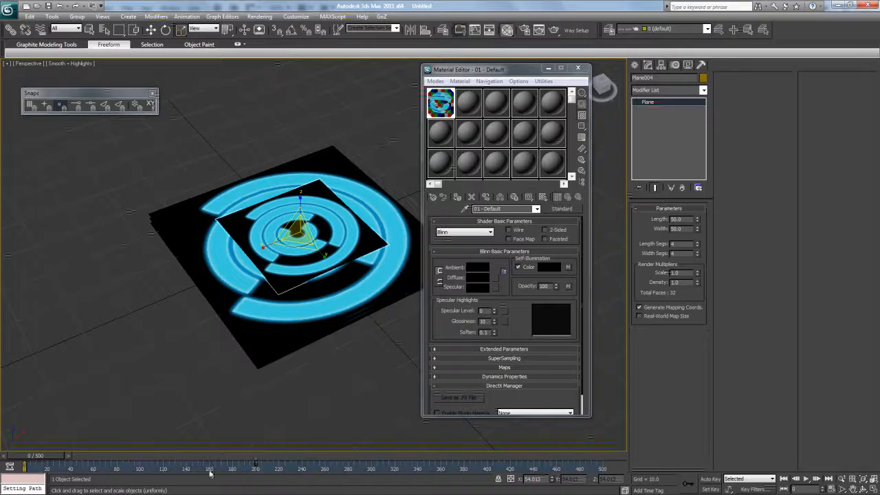
{"action": "mouse_move", "coordinate": [24, 469]}
{"action": "left_mouse_down"}
{"action": "mouse_move", "coordinate": [94, 475]}
{"action": "mouse_move", "coordinate": [23, 466]}
{"action": "left_mouse_up"}
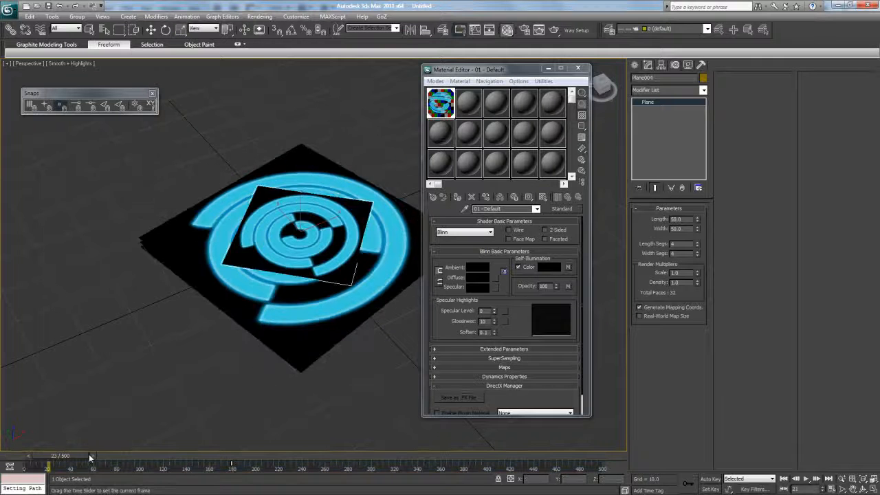
- Scale Plane003 to 84 percent and rotate it 90° using angle snap
{"action": "left_click", "coordinate": [258, 316]}
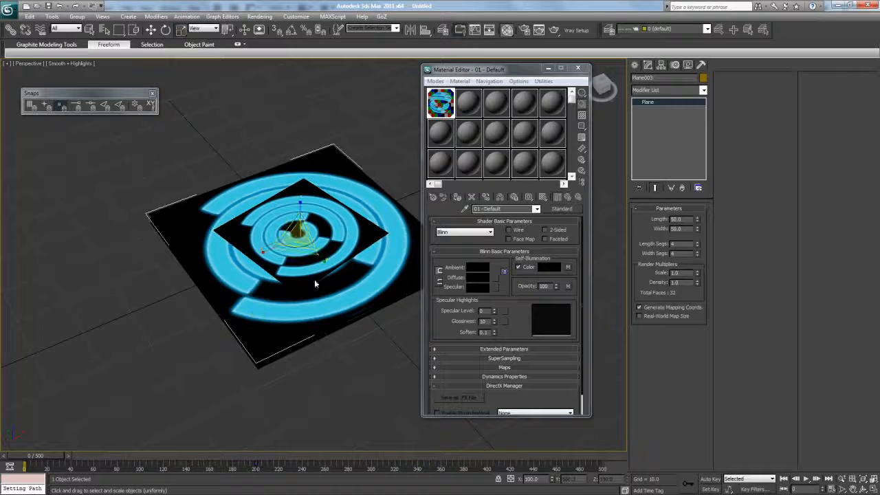
{"action": "left_click_drag", "start_coordinate": [289, 237], "coordinate": [301, 248]}
{"action": "key", "text": "ctrl+z"}
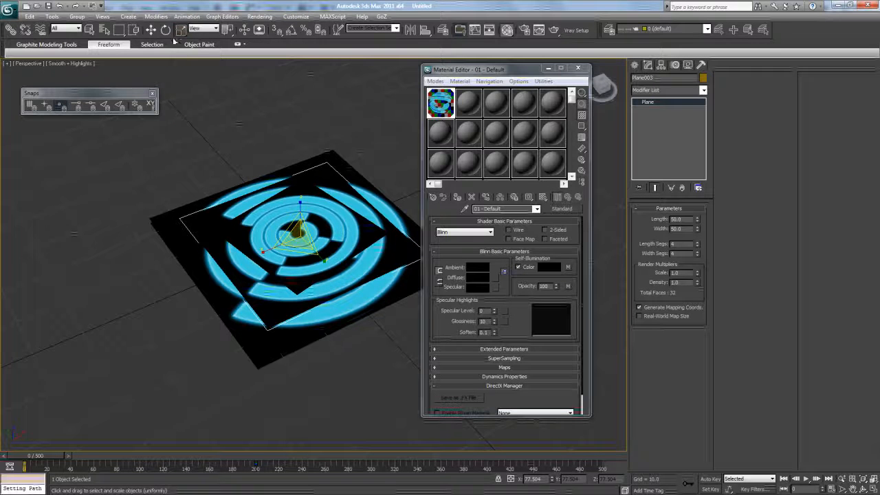
{"action": "left_click", "coordinate": [166, 29]}
{"action": "left_click", "coordinate": [291, 30]}
{"action": "left_click", "coordinate": [277, 30]}
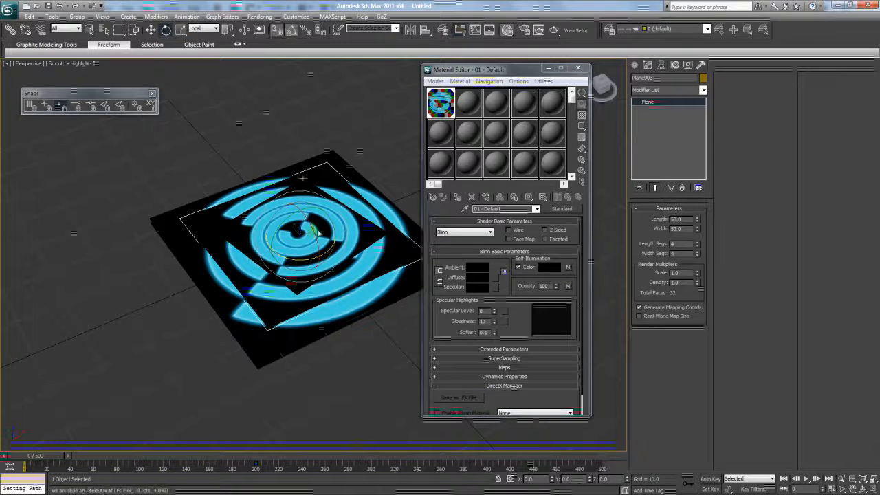
{"action": "left_click_drag", "start_coordinate": [284, 260], "coordinate": [330, 267]}
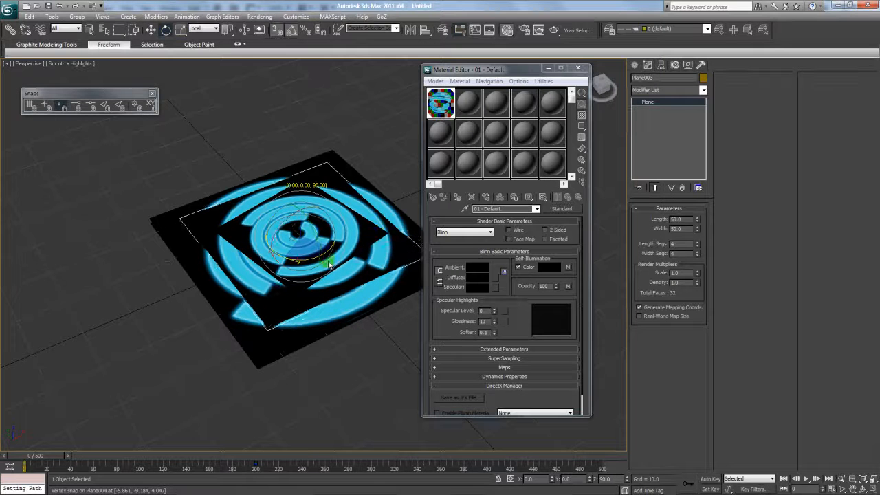
{"action": "left_click", "coordinate": [150, 30]}
{"action": "left_click", "coordinate": [174, 156]}
{"action": "left_click", "coordinate": [185, 232]}
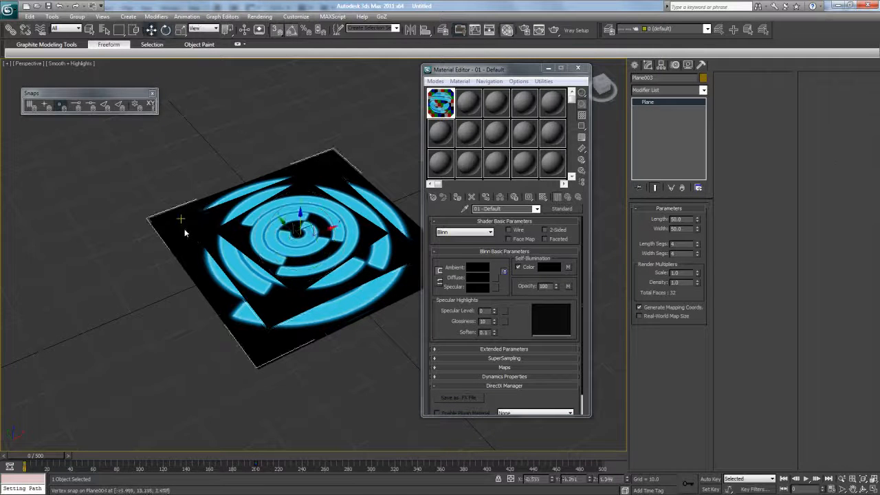
- Scale Plane002 well beyond the other rings and lower it beneath them on Z
{"action": "left_click", "coordinate": [181, 30]}
{"action": "left_click_drag", "start_coordinate": [294, 242], "coordinate": [292, 196]}
{"action": "left_click", "coordinate": [150, 30]}
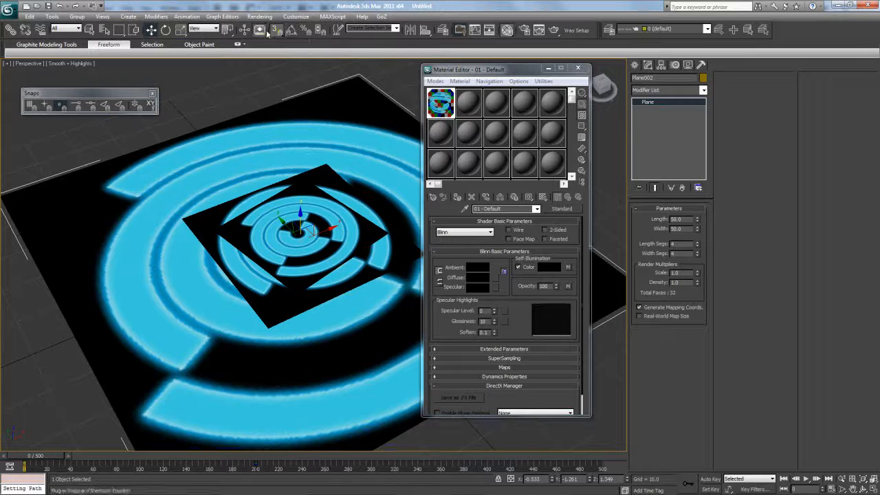
{"action": "left_click_drag", "start_coordinate": [301, 219], "coordinate": [337, 259]}
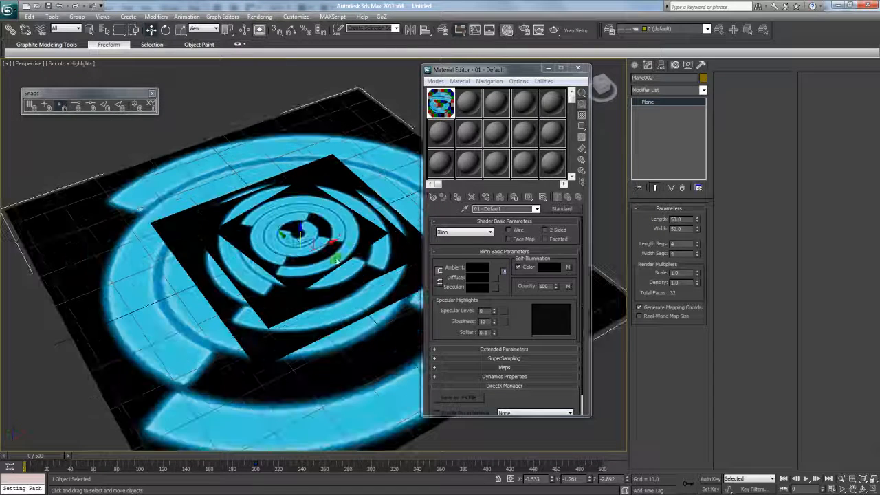
{"action": "left_click_drag", "start_coordinate": [458, 69], "coordinate": [687, 110]}
- Select all four ring planes and start typing the FX_ base name in Rename Objects
{"action": "left_click_drag", "start_coordinate": [485, 103], "coordinate": [124, 371]}
{"action": "left_click", "coordinate": [52, 16]}
{"action": "left_click", "coordinate": [106, 190]}
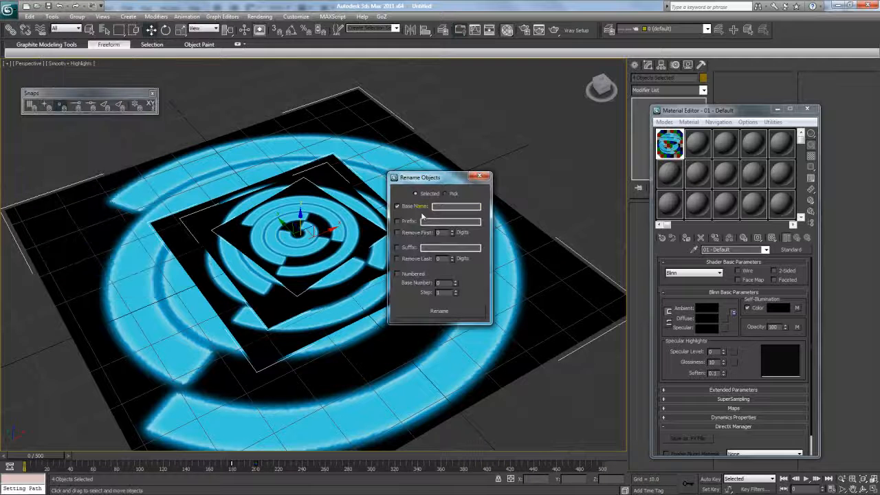
{"action": "key", "text": "Caps_Lock"}
{"action": "type", "text": "FX_"}
{"action": "key", "text": "Caps_Lock"}
{"action": "type", "text": "Or"}
- Apply numbered renaming to produce FX_Circle_00 through FX_Circle_03
{"action": "left_click", "coordinate": [413, 275]}
{"action": "left_click", "coordinate": [483, 178]}
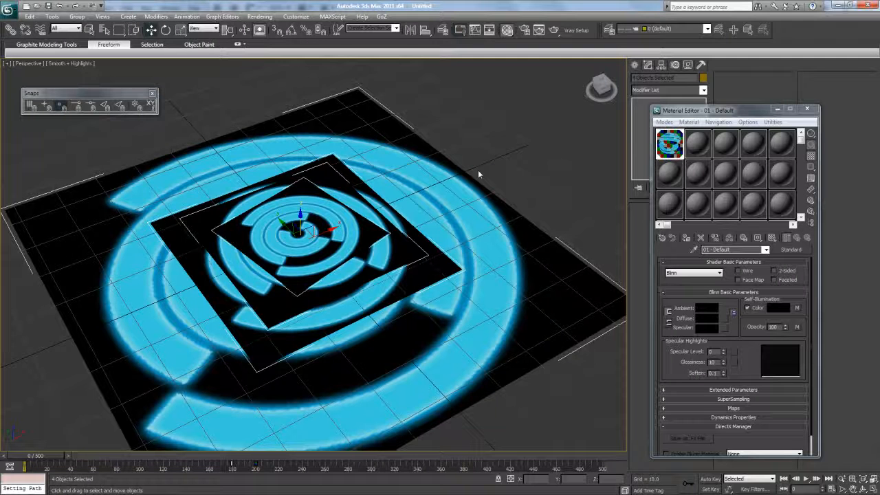
{"action": "key", "text": "h"}
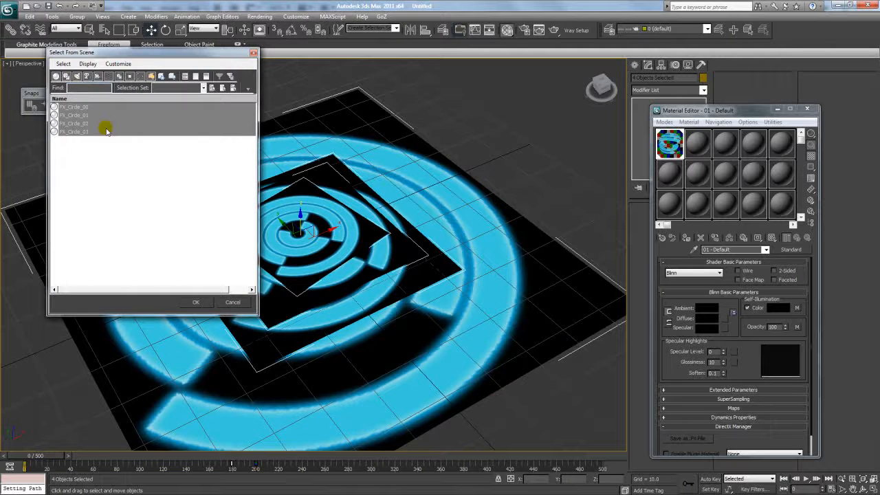
{"action": "left_click", "coordinate": [114, 115]}
{"action": "left_click", "coordinate": [213, 282]}
{"action": "left_click", "coordinate": [196, 301]}
- Drag FX_Circle_01's frame-200 spin key to about frame 70 for a faster spin
{"action": "left_click_drag", "start_coordinate": [77, 455], "coordinate": [47, 456]}
{"action": "left_click", "coordinate": [426, 207]}
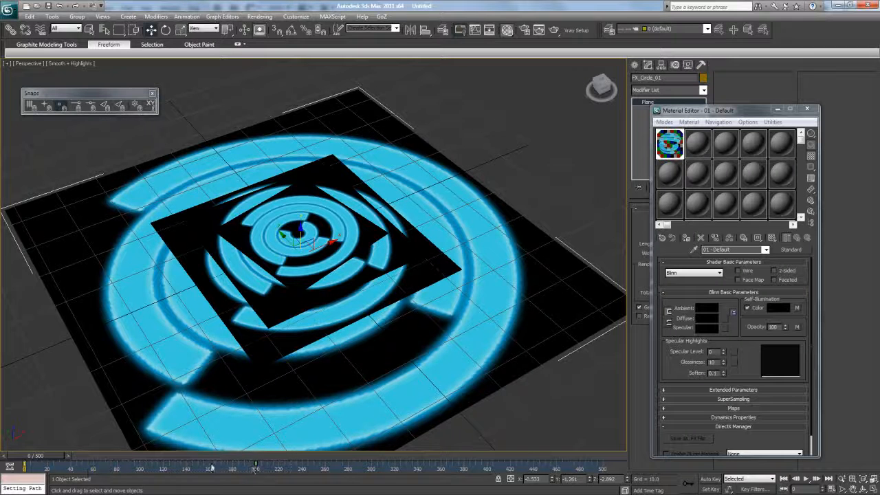
{"action": "left_click_drag", "start_coordinate": [256, 468], "coordinate": [106, 469]}
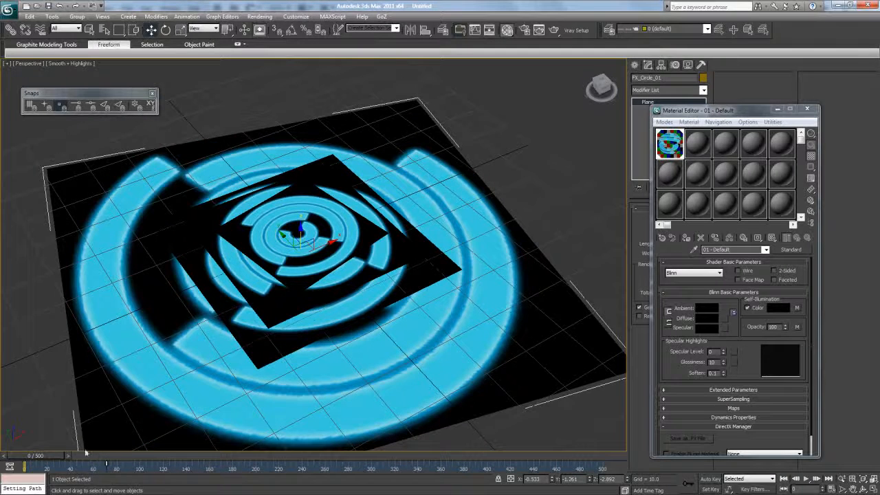
{"action": "mouse_move", "coordinate": [49, 459]}
{"action": "left_mouse_down"}
{"action": "mouse_move", "coordinate": [179, 458]}
{"action": "mouse_move", "coordinate": [51, 457]}
{"action": "left_mouse_up"}
{"action": "left_click", "coordinate": [47, 377]}
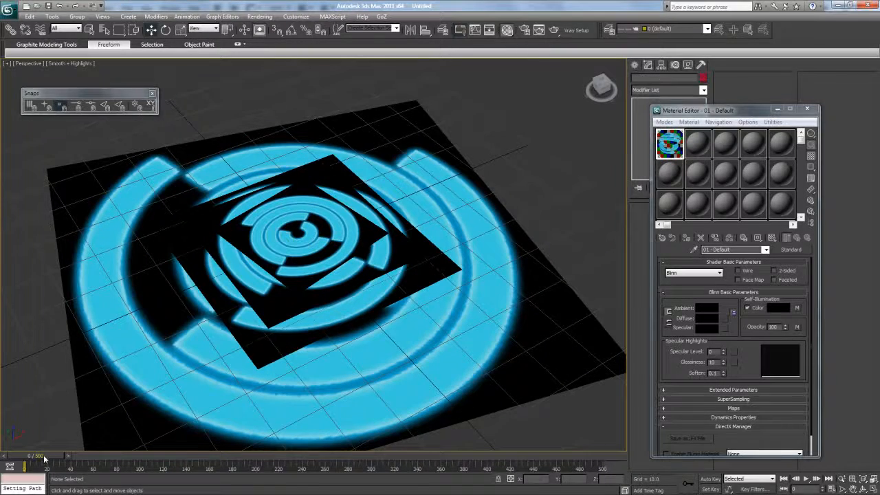
{"action": "left_click", "coordinate": [118, 367]}
{"action": "left_click", "coordinate": [221, 16]}
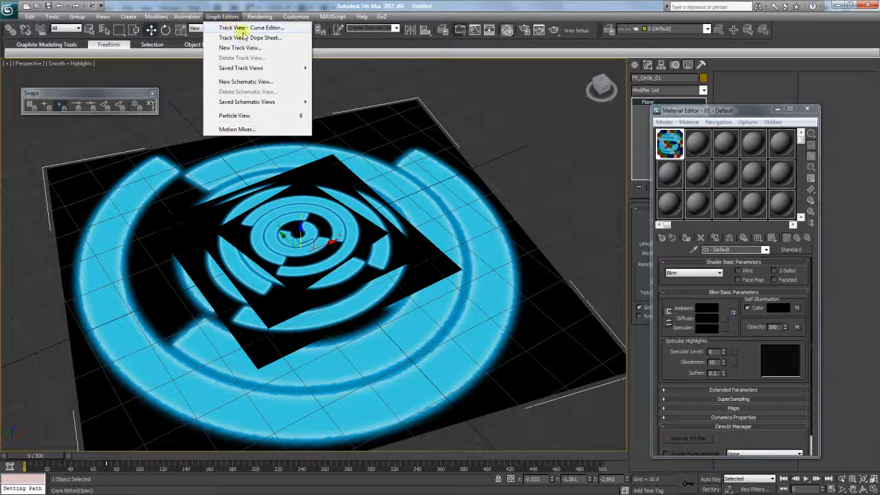
- In the Curve Editor, set FX_Circle_01's out-of-range type to Loop
{"action": "left_click", "coordinate": [243, 31]}
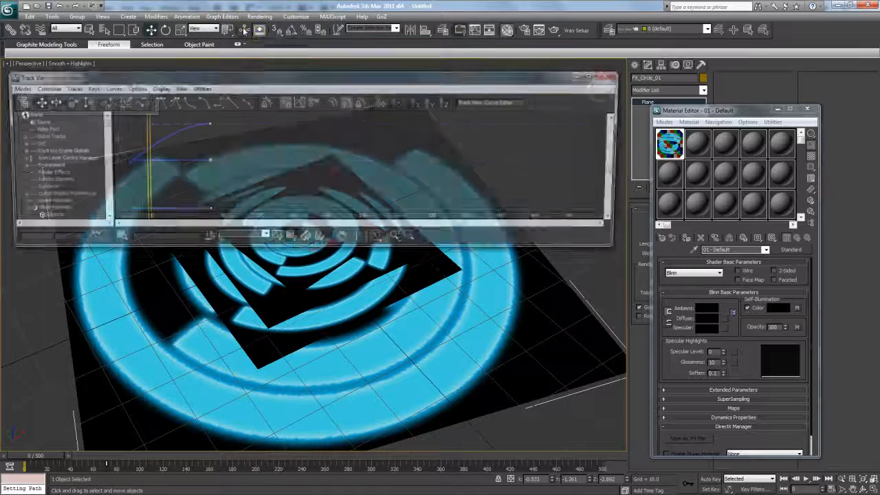
{"action": "left_click_drag", "start_coordinate": [241, 79], "coordinate": [419, 72]}
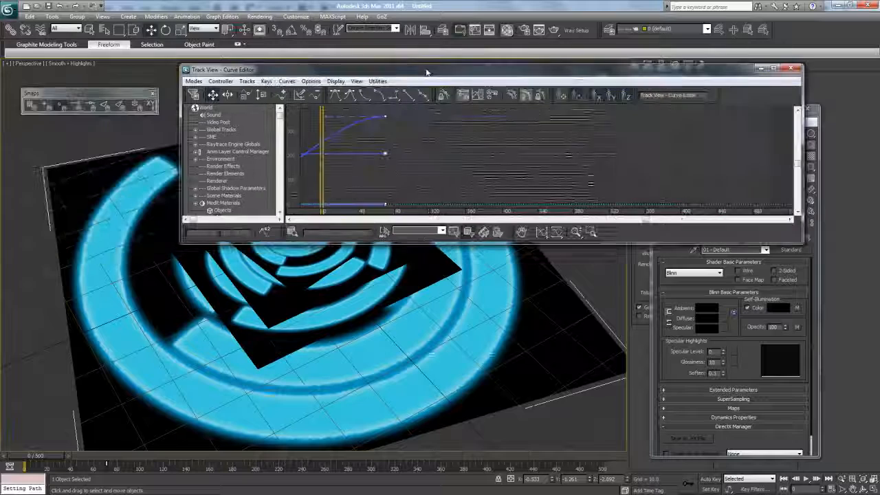
{"action": "left_click_drag", "start_coordinate": [182, 65], "coordinate": [315, 10]}
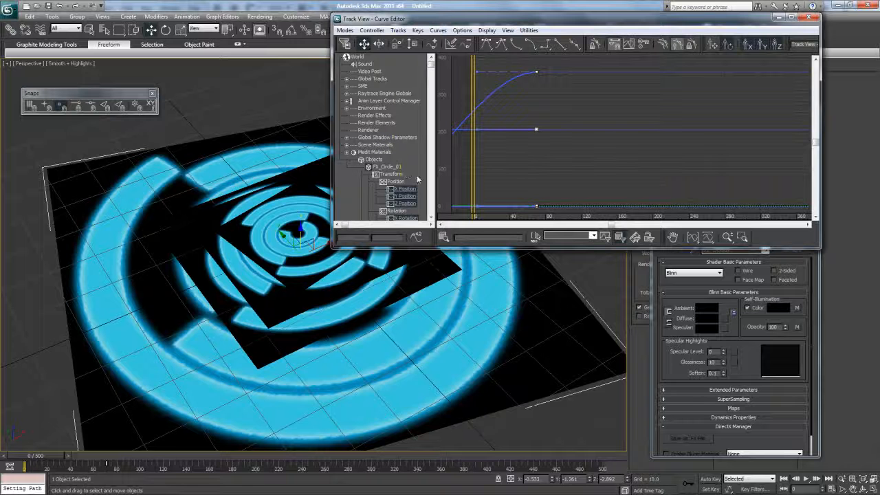
{"action": "left_click_drag", "start_coordinate": [537, 139], "coordinate": [356, 20]}
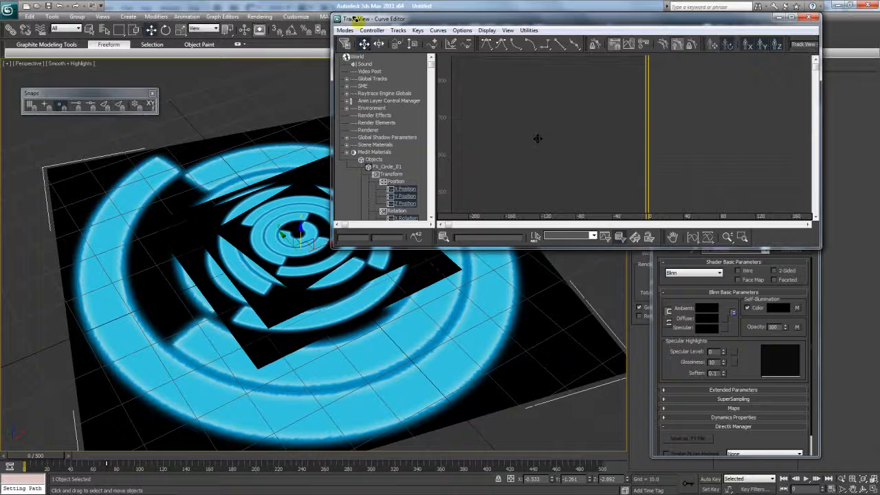
{"action": "left_click", "coordinate": [248, 140]}
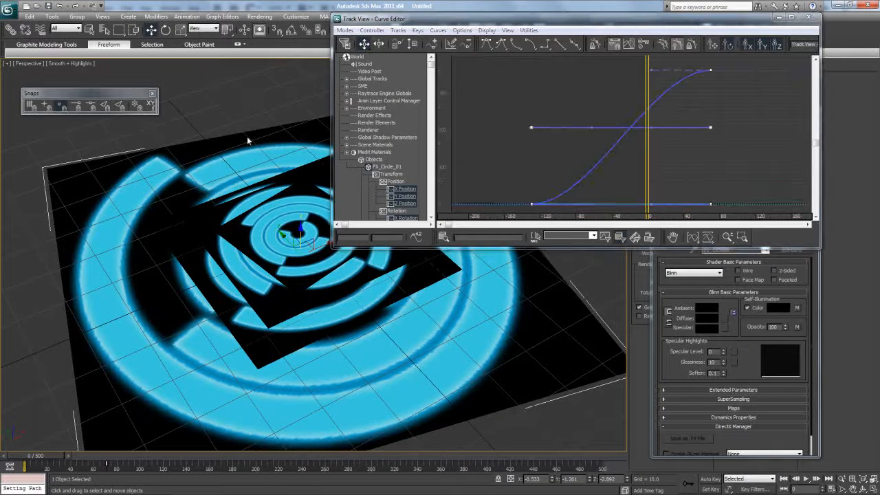
{"action": "left_click", "coordinate": [345, 30]}
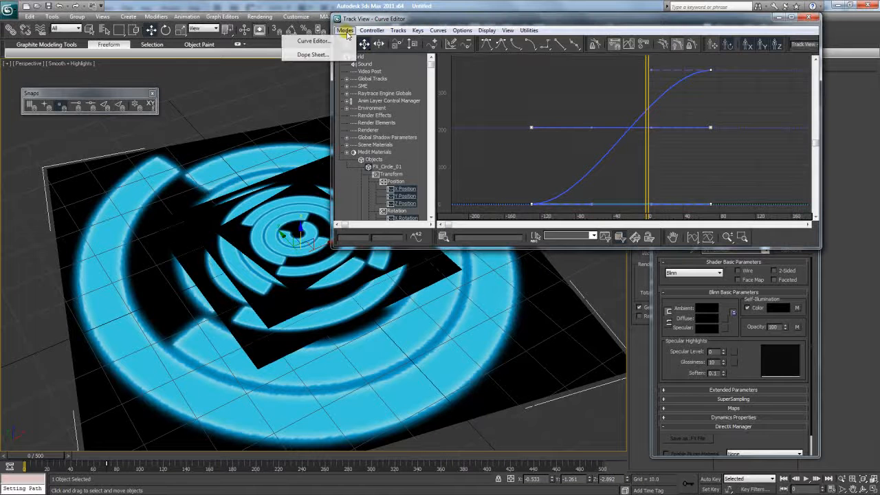
{"action": "mouse_move", "coordinate": [371, 31]}
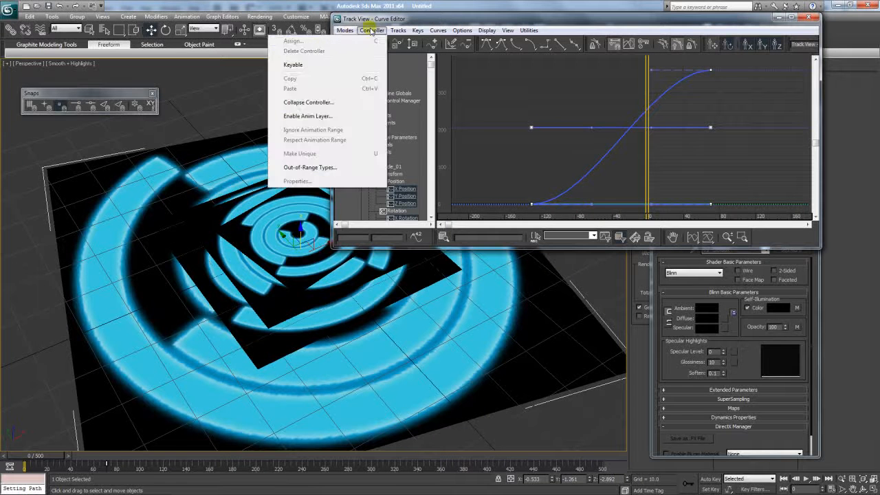
{"action": "left_click", "coordinate": [313, 168]}
{"action": "left_click", "coordinate": [429, 69]}
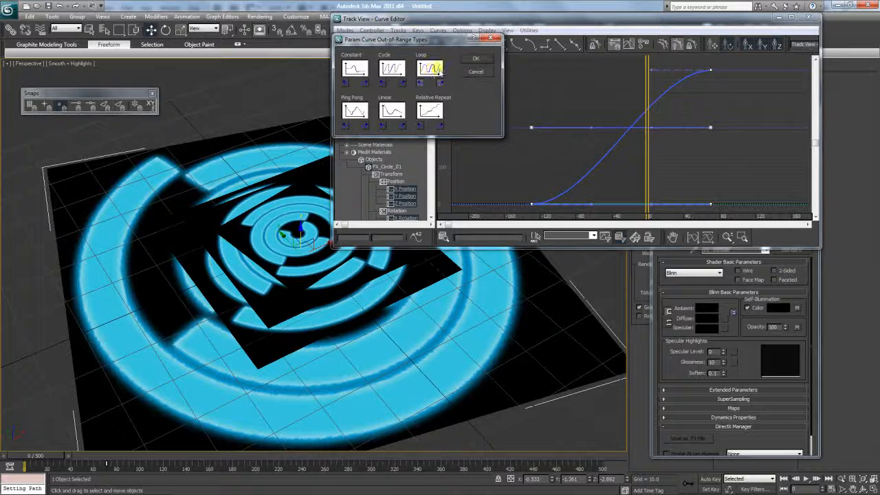
{"action": "left_click", "coordinate": [475, 58]}
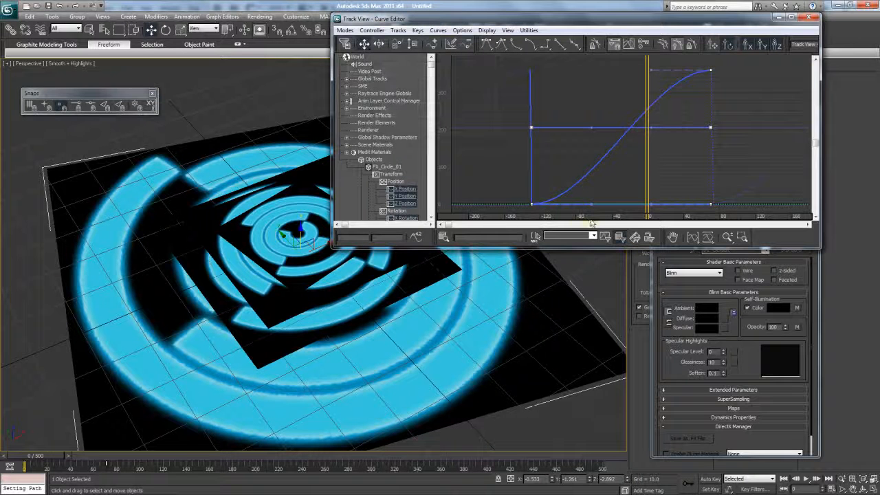
- Give FX_Circle_01's start and end keys linear tangents and preview the steady motion
{"action": "left_click_drag", "start_coordinate": [821, 231], "coordinate": [879, 230]}
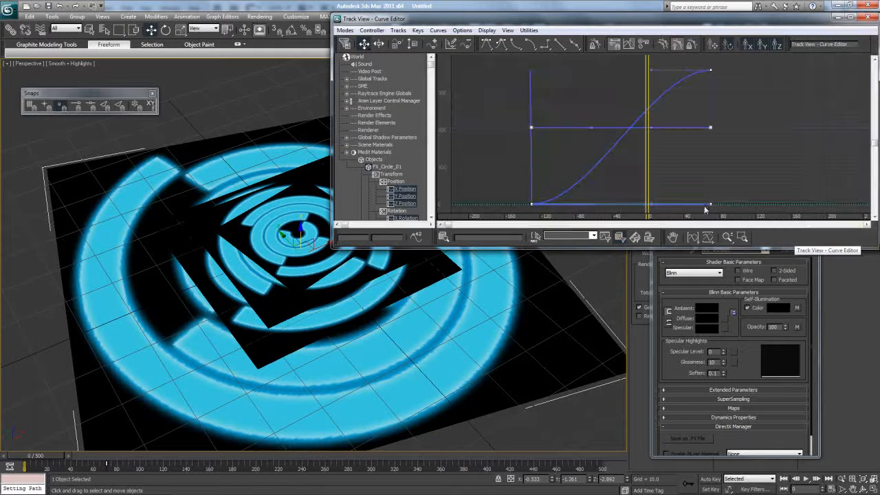
{"action": "left_click_drag", "start_coordinate": [447, 226], "coordinate": [500, 235]}
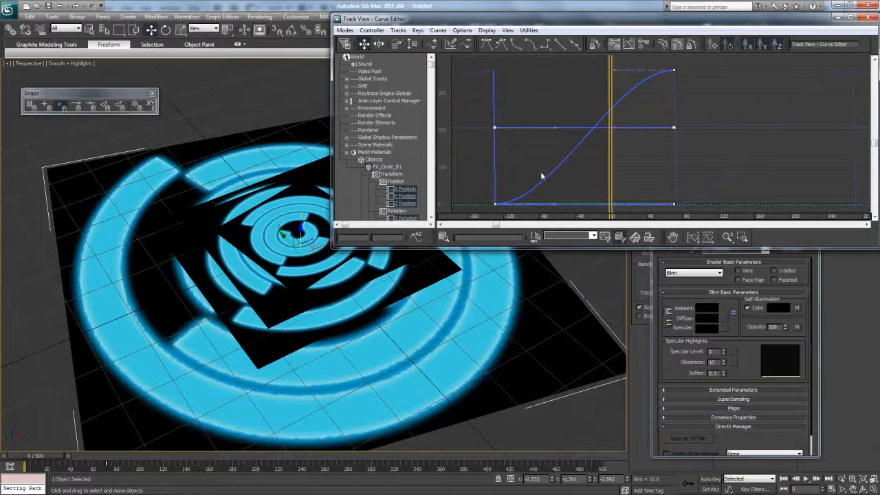
{"action": "left_click", "coordinate": [675, 74]}
{"action": "left_click_drag", "start_coordinate": [679, 74], "coordinate": [669, 81]}
{"action": "left_click", "coordinate": [495, 205], "text": "ctrl"}
{"action": "left_click", "coordinate": [560, 44]}
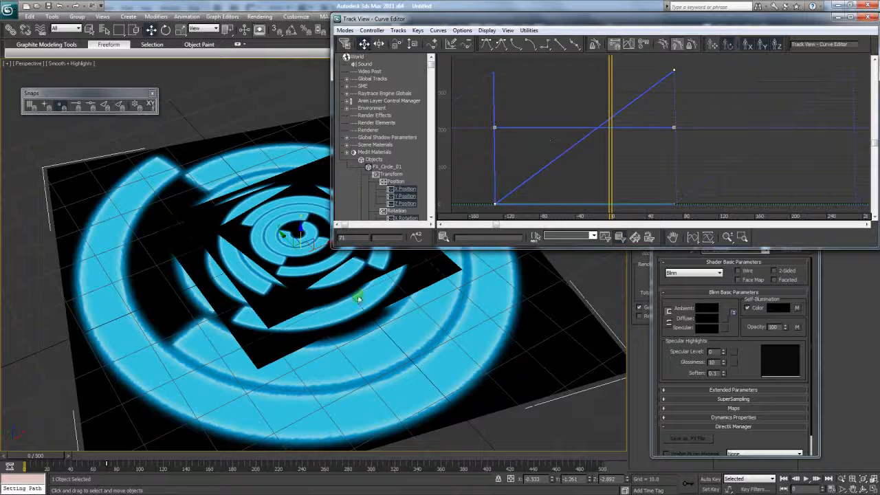
{"action": "left_click_drag", "start_coordinate": [47, 458], "coordinate": [20, 460]}
{"action": "key", "text": "w"}
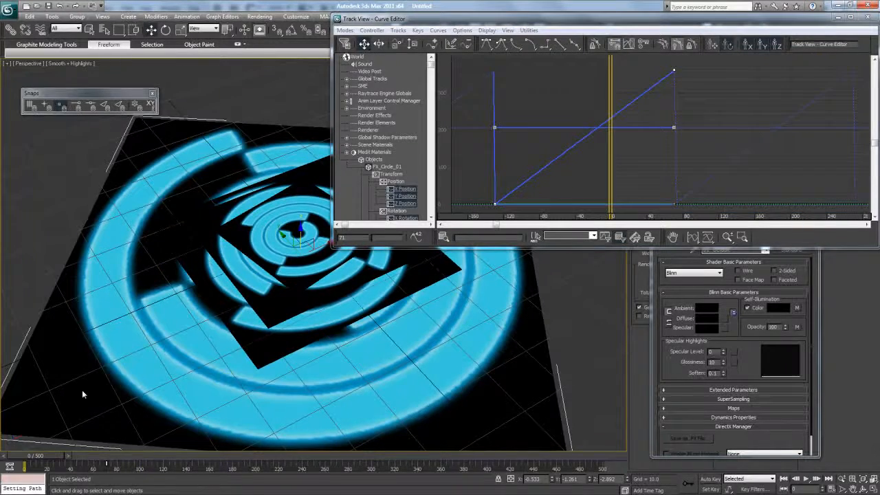
{"action": "left_click", "coordinate": [229, 306]}
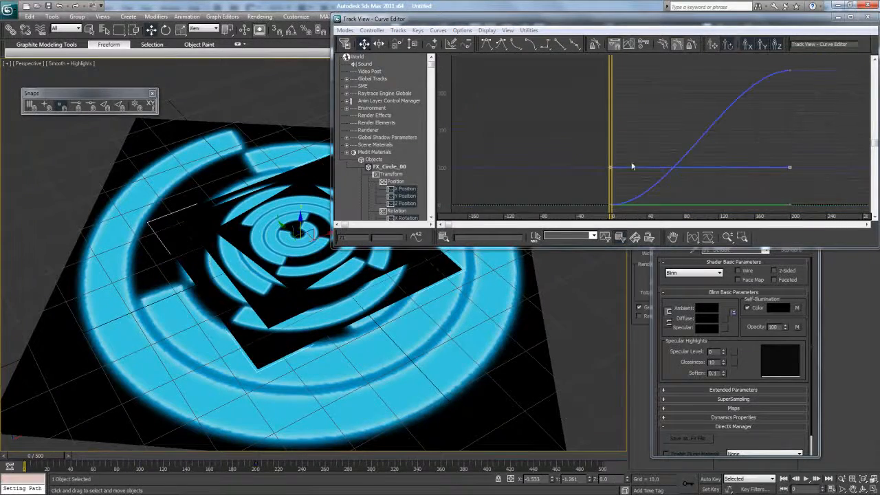
- Set FX_Circle_00 to loop out of range with linear Z Rotation tangents
{"action": "left_click", "coordinate": [371, 30]}
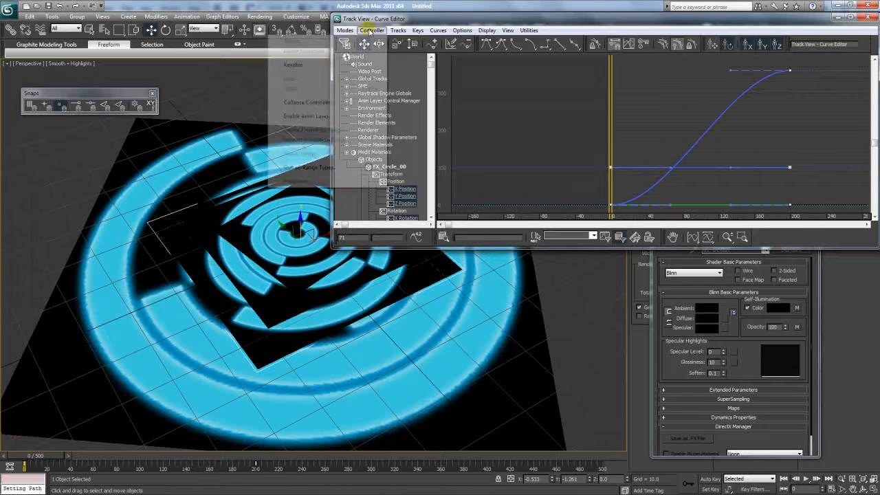
{"action": "left_click", "coordinate": [341, 170]}
{"action": "left_click", "coordinate": [399, 69]}
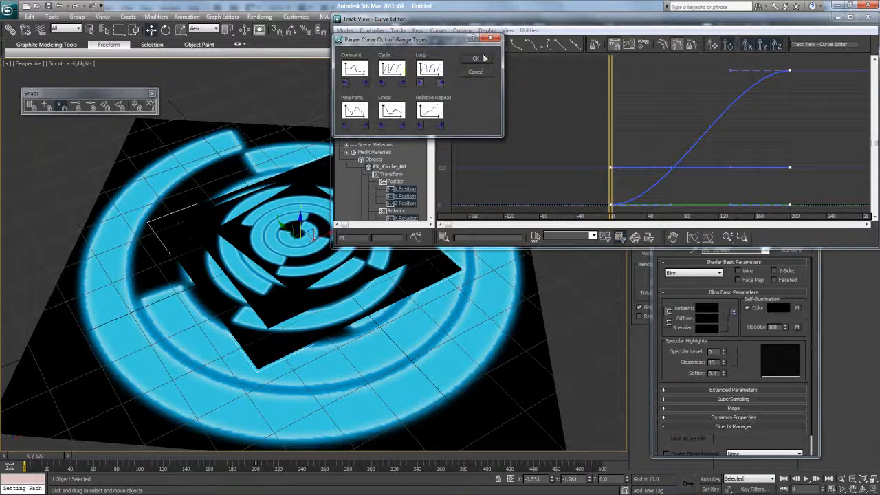
{"action": "left_click", "coordinate": [484, 59]}
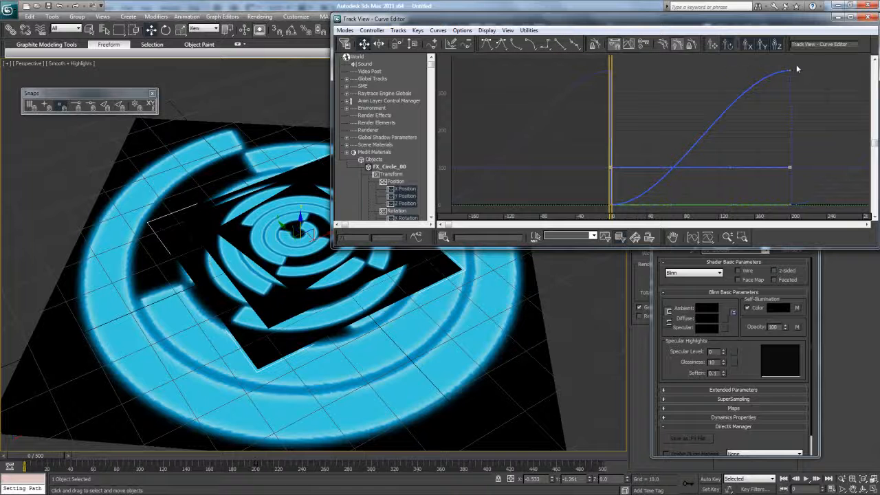
{"action": "left_click_drag", "start_coordinate": [708, 130], "coordinate": [801, 58]}
{"action": "left_click_drag", "start_coordinate": [601, 205], "coordinate": [661, 211]}
{"action": "left_click", "coordinate": [404, 189]}
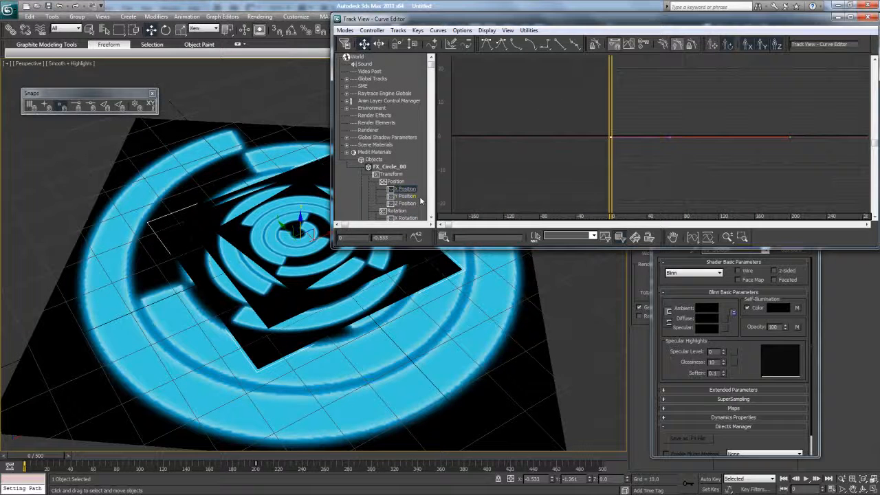
{"action": "left_click_drag", "start_coordinate": [432, 65], "coordinate": [429, 118]}
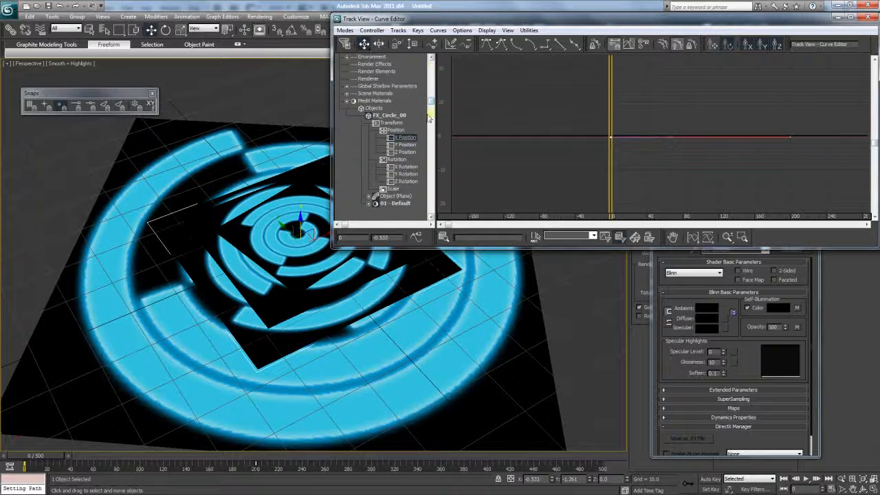
{"action": "left_click", "coordinate": [407, 182]}
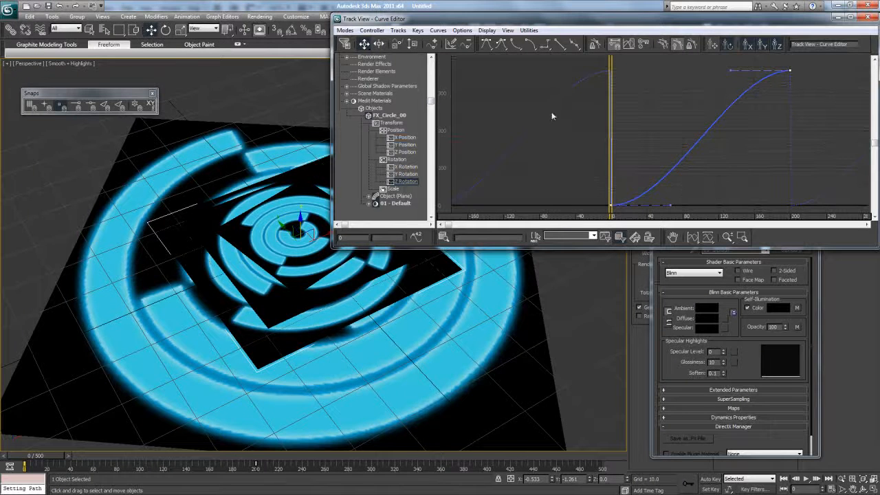
{"action": "left_click", "coordinate": [560, 44]}
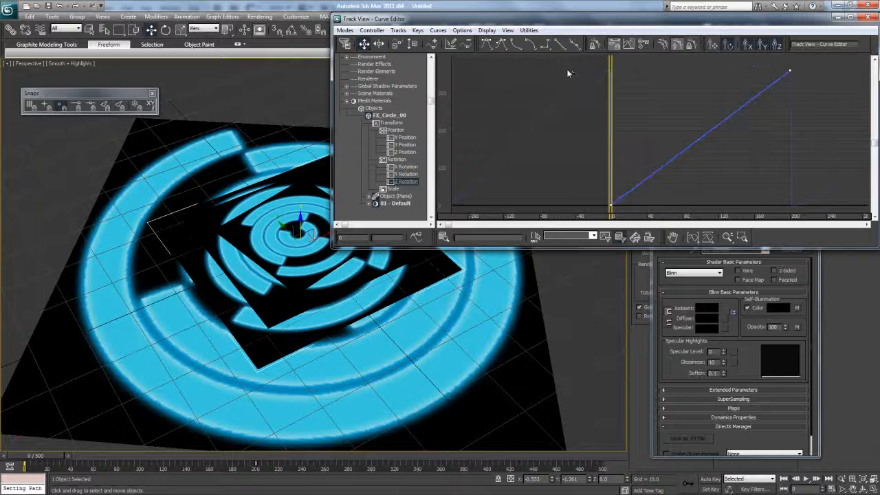
- Set FX_Circle_02 to Loop out of range with linear Z Rotation keys
{"action": "left_click", "coordinate": [264, 291]}
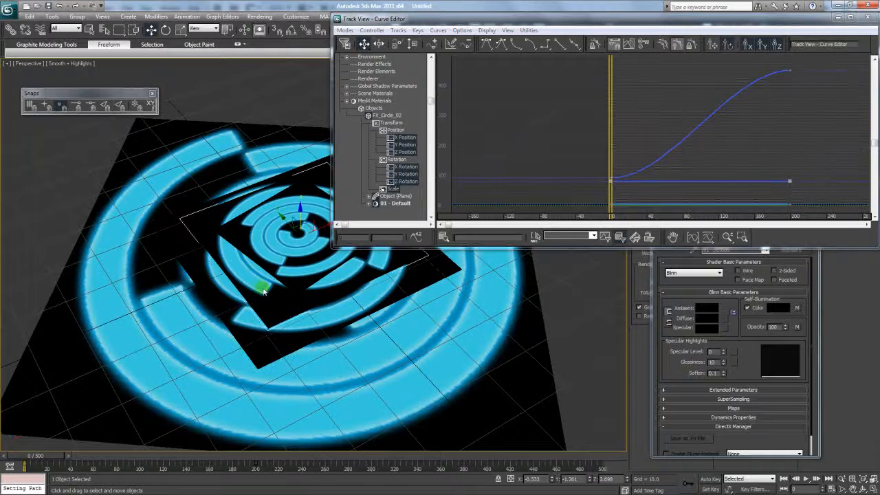
{"action": "left_click", "coordinate": [371, 30]}
{"action": "left_click", "coordinate": [334, 172]}
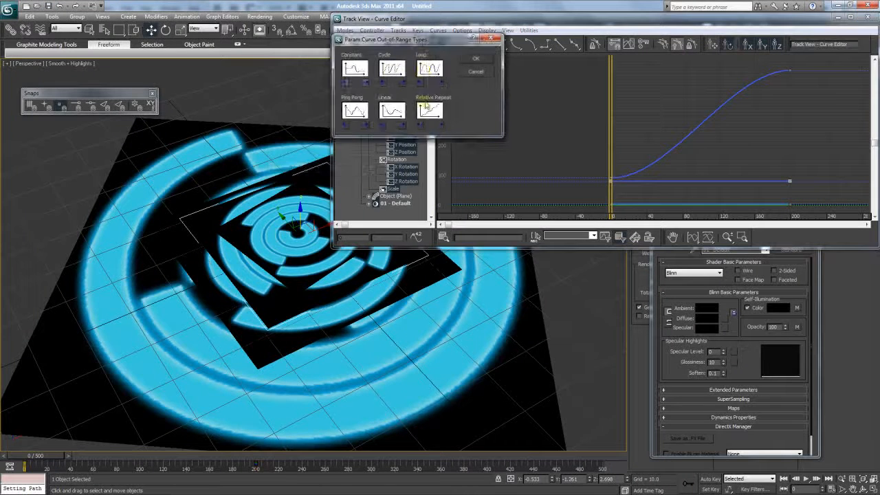
{"action": "left_click", "coordinate": [426, 70]}
{"action": "left_click", "coordinate": [475, 59]}
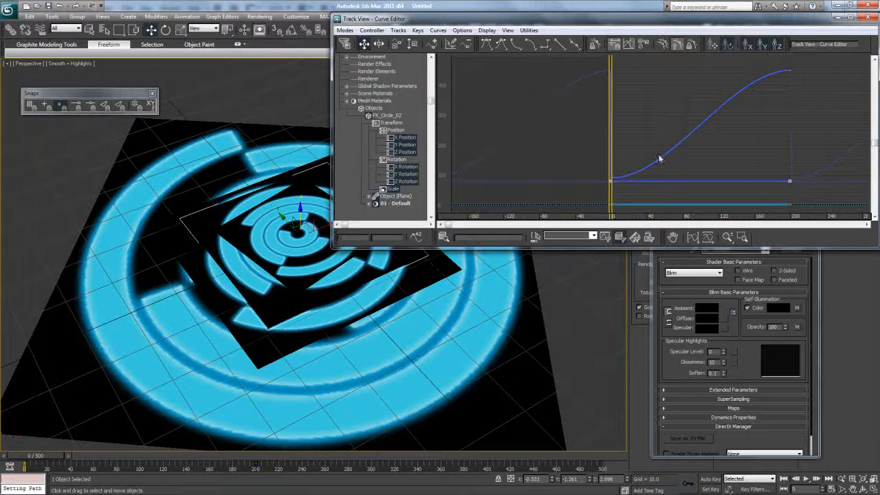
{"action": "left_click", "coordinate": [409, 174]}
{"action": "left_click", "coordinate": [408, 182]}
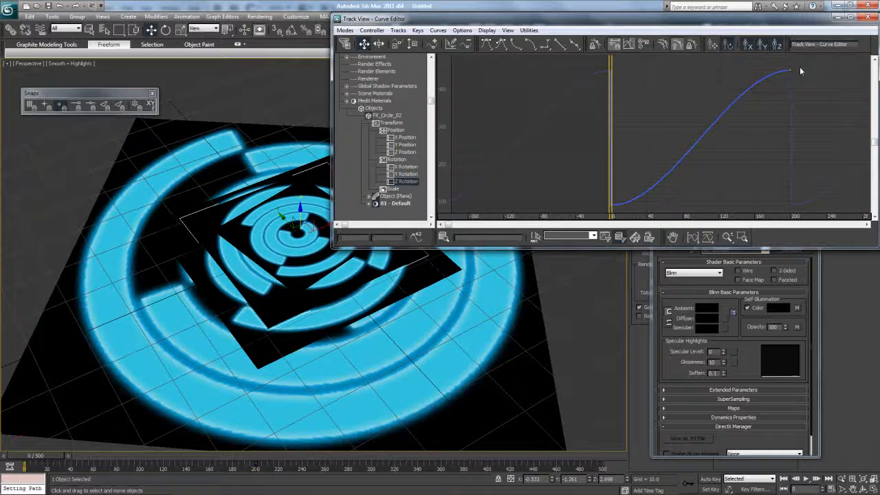
{"action": "left_click_drag", "start_coordinate": [591, 220], "coordinate": [805, 61]}
{"action": "left_click", "coordinate": [559, 44]}
- Give FX_Circle_03 linear Z Rotation tangents and a Loop out-of-range type
{"action": "left_click", "coordinate": [248, 266]}
{"action": "left_click", "coordinate": [261, 251]}
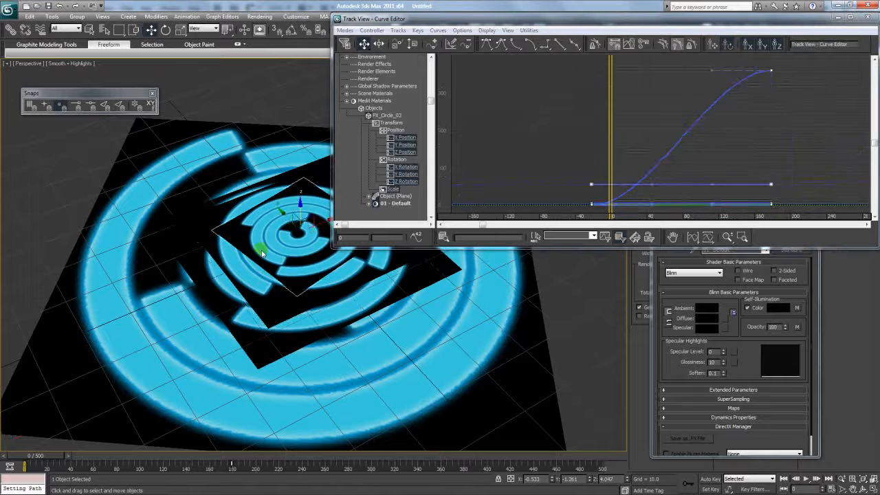
{"action": "left_click", "coordinate": [411, 181]}
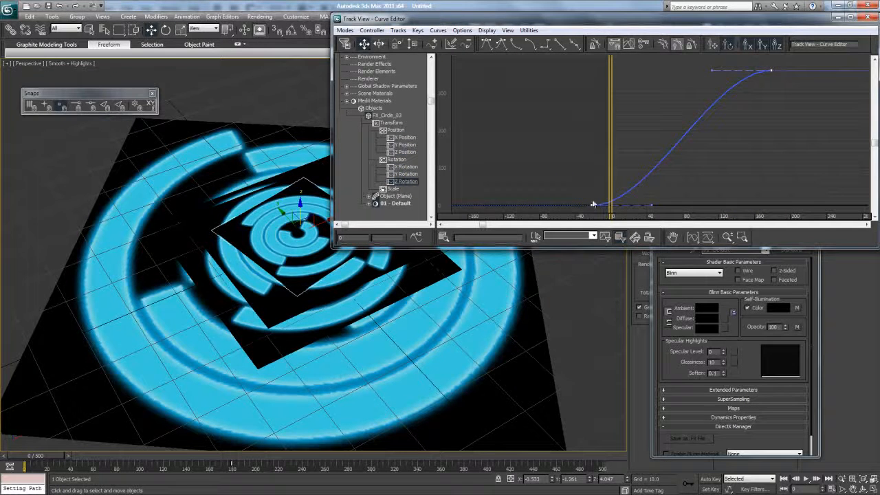
{"action": "left_click", "coordinate": [554, 45]}
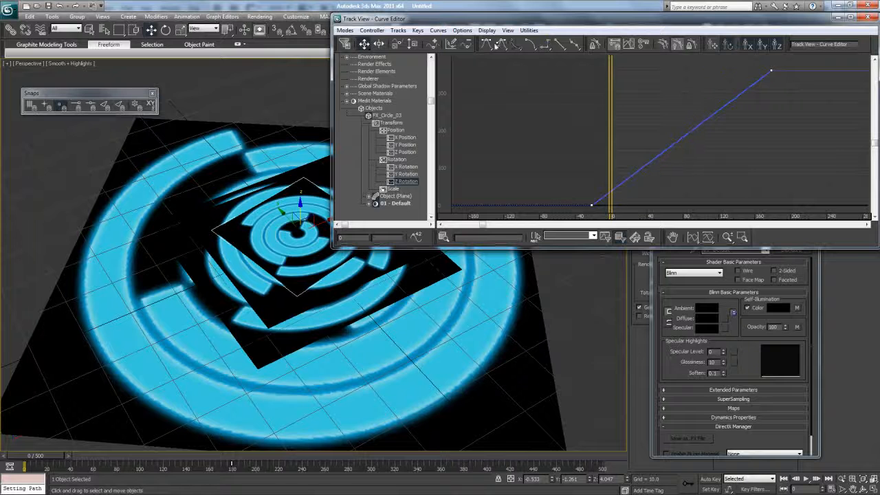
{"action": "left_click", "coordinate": [373, 30]}
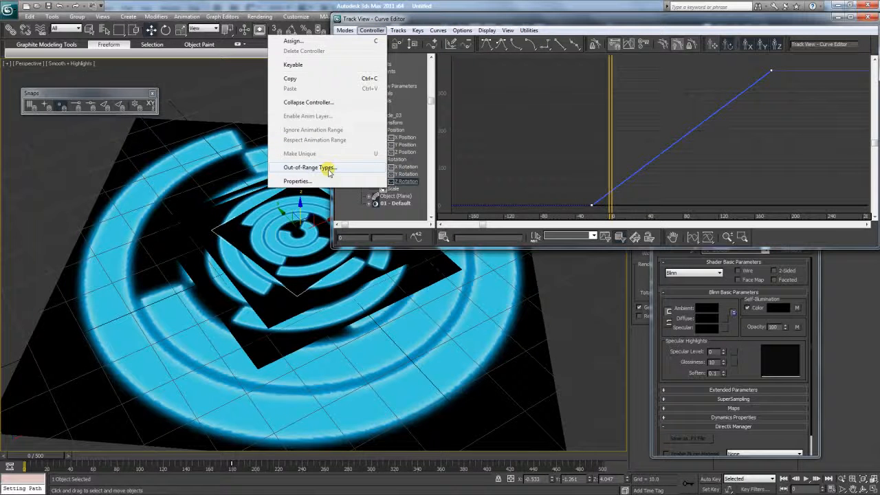
{"action": "left_click", "coordinate": [372, 31]}
{"action": "left_click", "coordinate": [371, 31]}
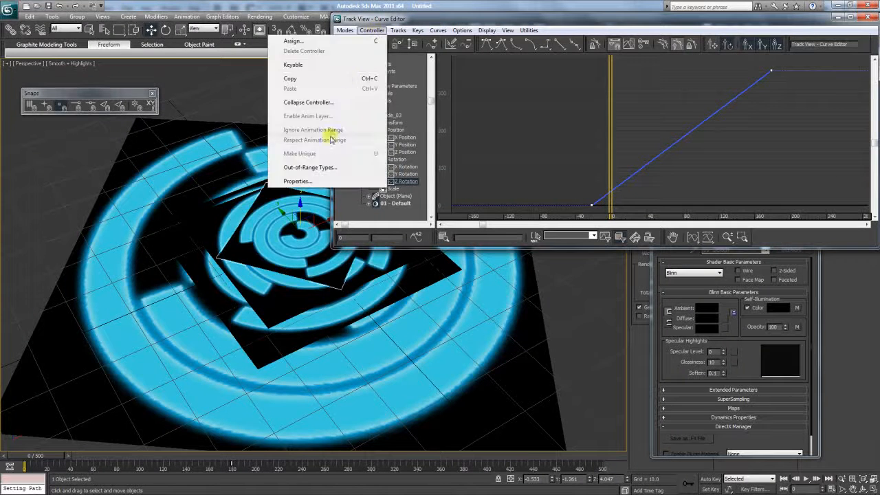
{"action": "left_click", "coordinate": [343, 167]}
{"action": "left_click", "coordinate": [429, 69]}
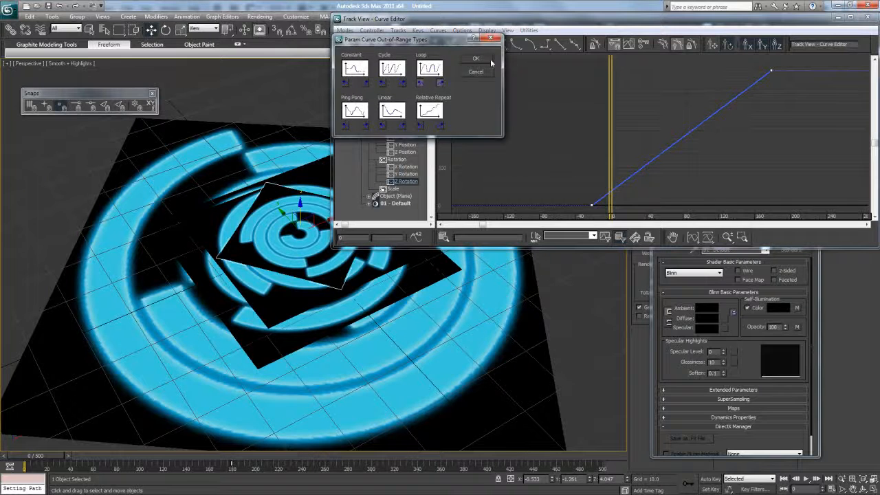
{"action": "left_click", "coordinate": [477, 59]}
- Scrub the looping spin animation, return to frame 0, and close the Curve Editor
{"action": "mouse_move", "coordinate": [89, 465]}
{"action": "left_mouse_down"}
{"action": "mouse_move", "coordinate": [467, 459]}
{"action": "mouse_move", "coordinate": [24, 460]}
{"action": "left_mouse_up"}
{"action": "key", "text": "w"}
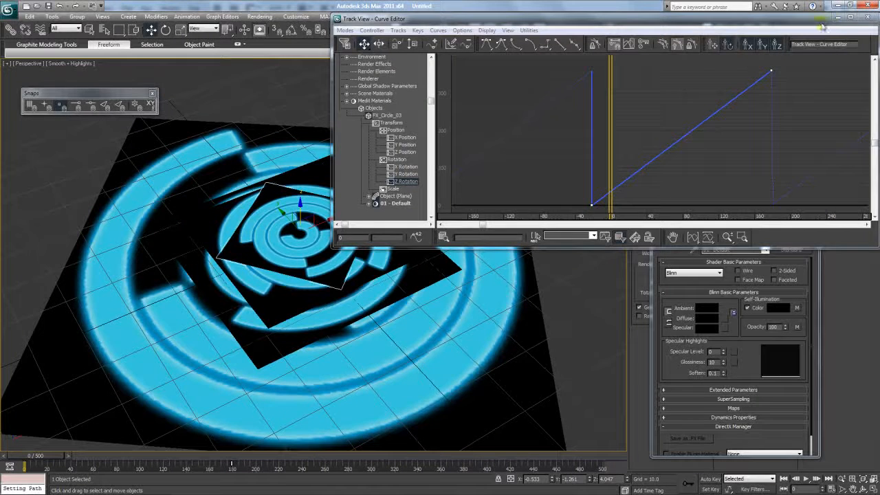
{"action": "left_click", "coordinate": [867, 18]}
{"action": "left_click", "coordinate": [544, 167]}
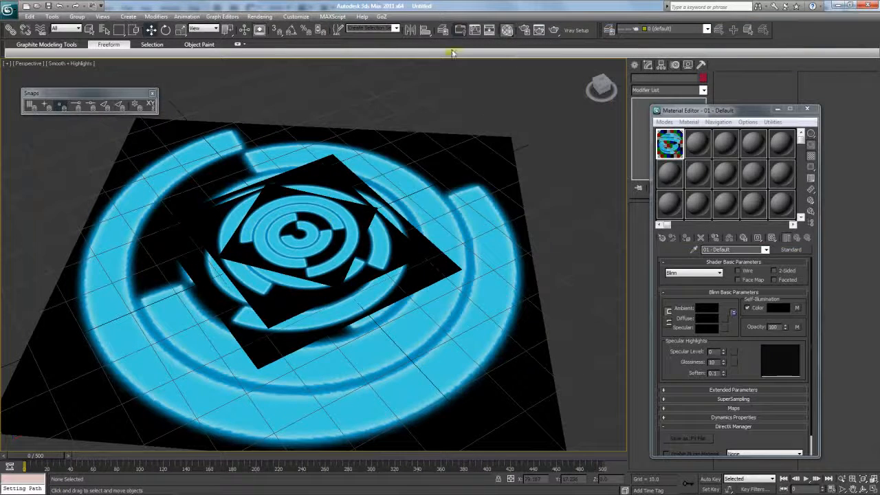
{"action": "left_click", "coordinate": [555, 30]}
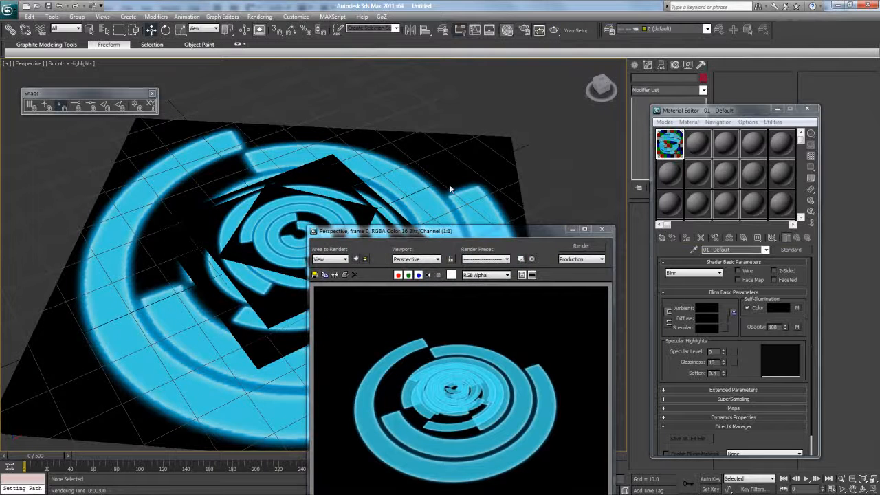
{"action": "left_click_drag", "start_coordinate": [485, 233], "coordinate": [411, 87]}
{"action": "scroll", "coordinate": [390, 253], "scroll_direction": "up", "scroll_amount": 2}
{"action": "scroll", "coordinate": [389, 246], "scroll_direction": "down", "scroll_amount": 2}
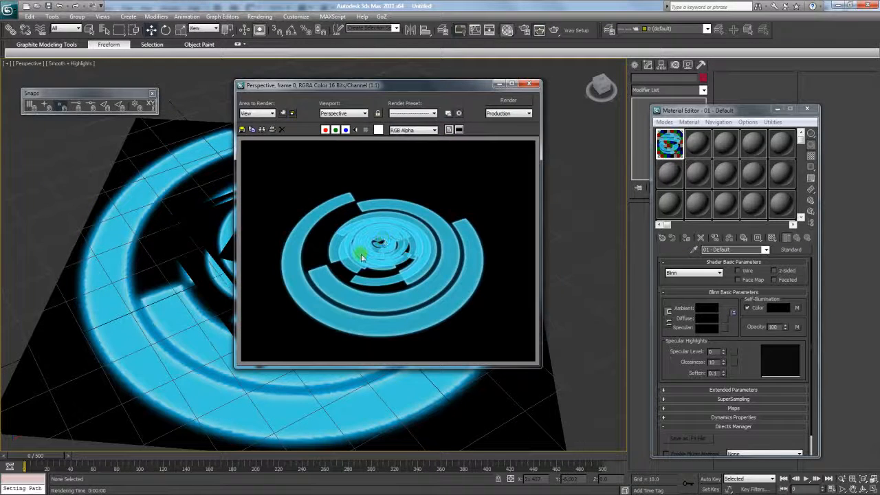
{"action": "scroll", "coordinate": [375, 249], "scroll_direction": "up", "scroll_amount": 2}
{"action": "scroll", "coordinate": [403, 249], "scroll_direction": "down", "scroll_amount": 2}
{"action": "scroll", "coordinate": [406, 251], "scroll_direction": "up", "scroll_amount": 2}
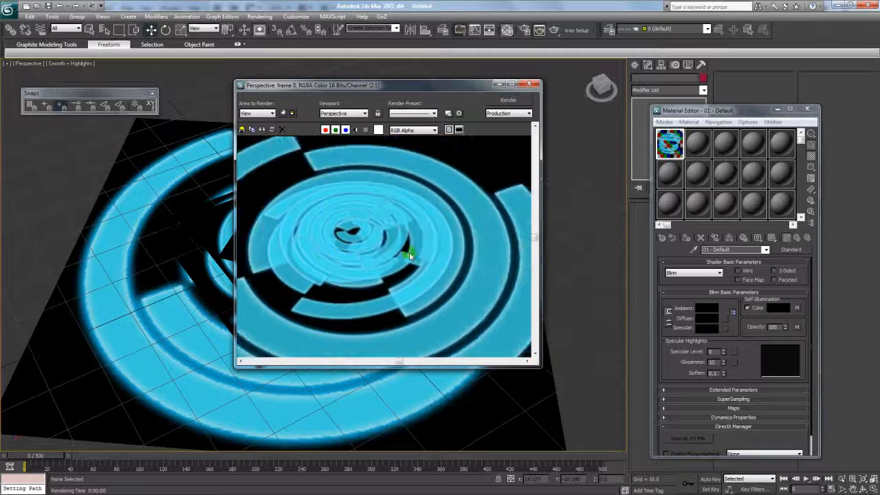
{"action": "scroll", "coordinate": [409, 256], "scroll_direction": "down", "scroll_amount": 2}
{"action": "left_click_drag", "start_coordinate": [473, 86], "coordinate": [551, 39]}
{"action": "left_click", "coordinate": [608, 37]}
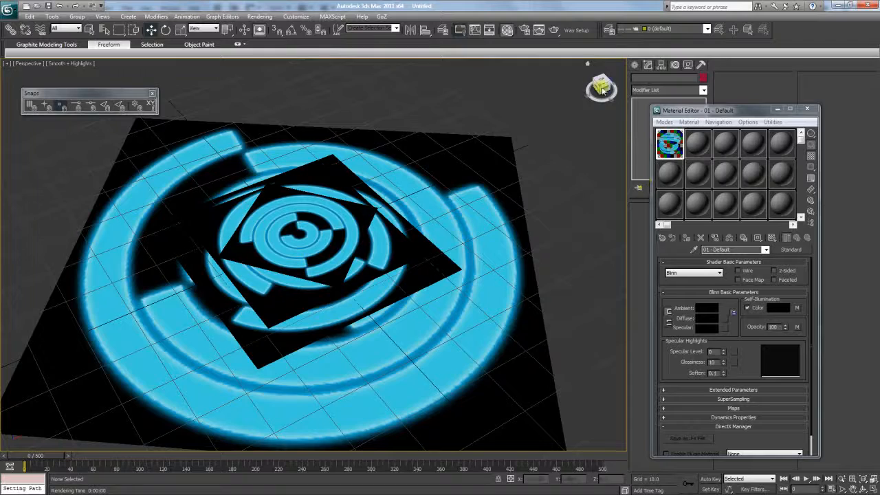
{"action": "left_click_drag", "start_coordinate": [603, 80], "coordinate": [556, 108]}
{"action": "left_click", "coordinate": [554, 30]}
{"action": "left_click", "coordinate": [478, 182]}
{"action": "scroll", "coordinate": [480, 183], "scroll_direction": "up", "scroll_amount": 1}
{"action": "scroll", "coordinate": [481, 181], "scroll_direction": "down", "scroll_amount": 1}
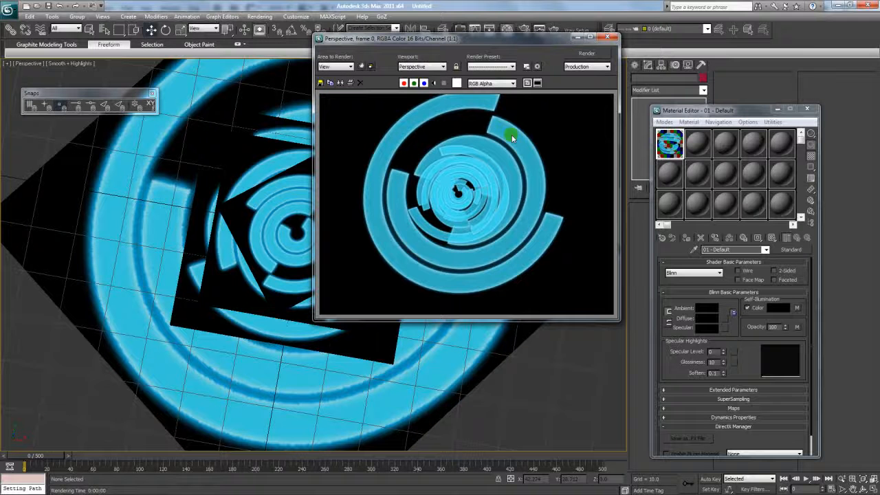
{"action": "left_click", "coordinate": [609, 38]}
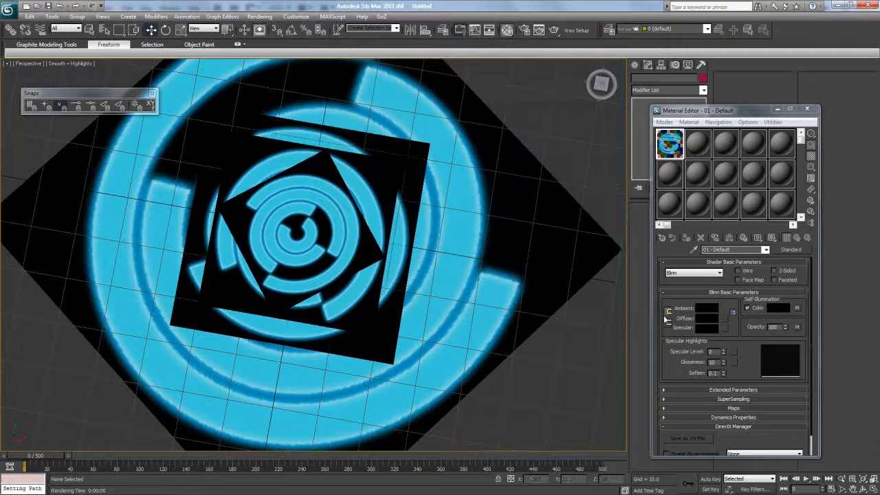
- Place a Standard Omni light beside the circle planes
{"action": "middle_click_drag", "start_coordinate": [359, 272], "coordinate": [284, 222], "text": "alt"}
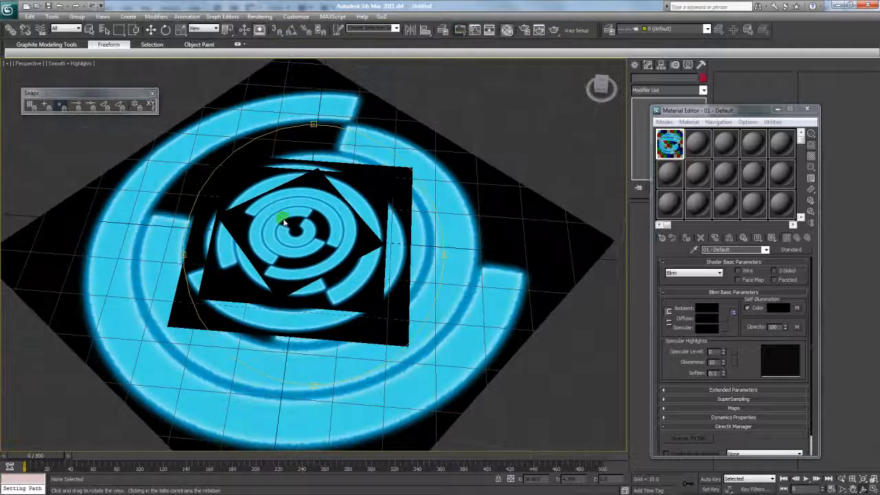
{"action": "scroll", "coordinate": [292, 215], "scroll_direction": "down", "scroll_amount": 4}
{"action": "left_click", "coordinate": [635, 65]}
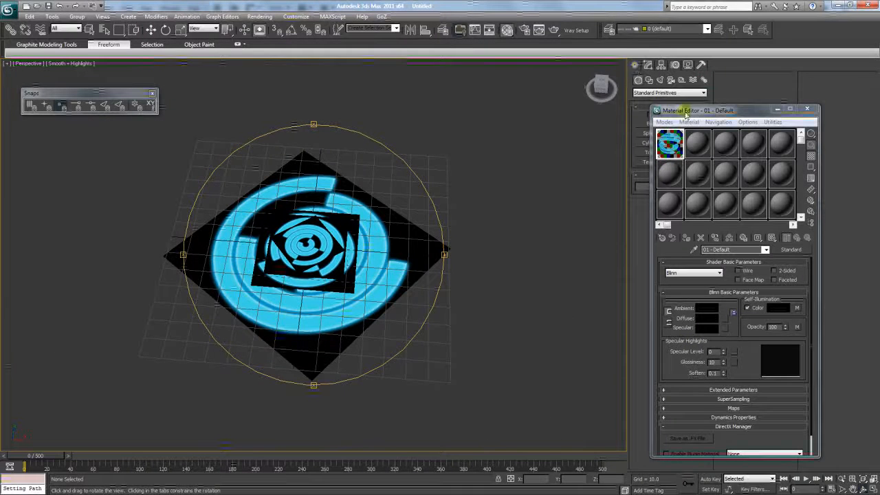
{"action": "left_click_drag", "start_coordinate": [686, 115], "coordinate": [754, 115]}
{"action": "left_click", "coordinate": [660, 80]}
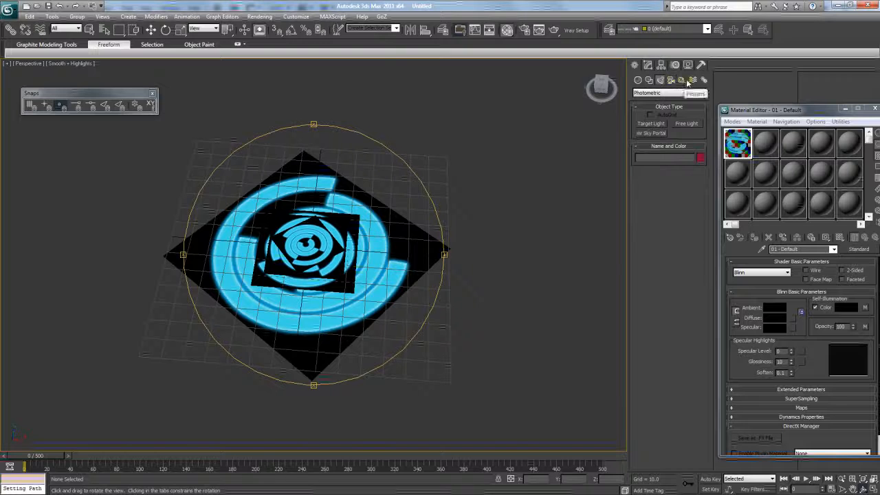
{"action": "left_click", "coordinate": [687, 81]}
{"action": "left_click", "coordinate": [660, 80]}
{"action": "left_click", "coordinate": [661, 93]}
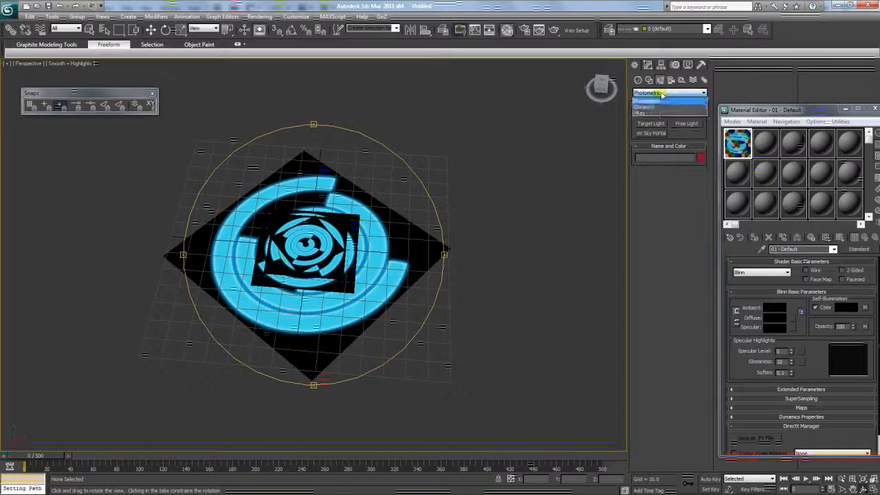
{"action": "left_click", "coordinate": [643, 107]}
{"action": "left_click", "coordinate": [651, 142]}
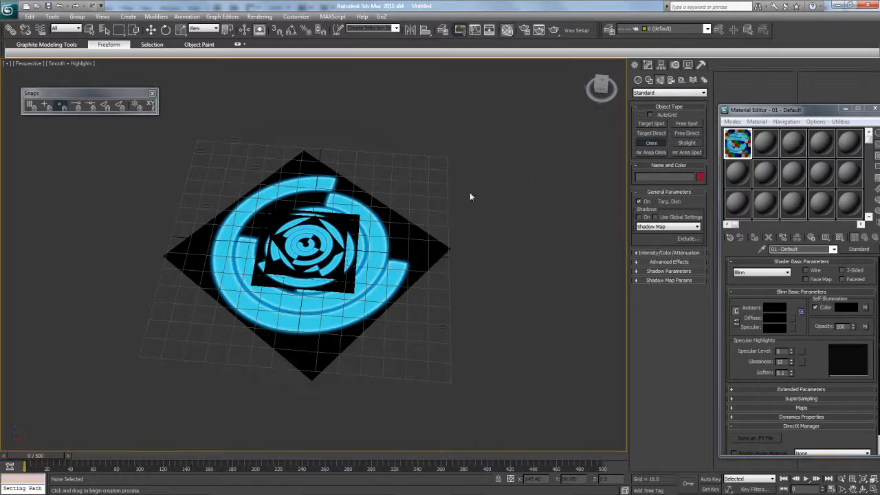
{"action": "left_click", "coordinate": [417, 199]}
{"action": "right_click", "coordinate": [417, 199]}
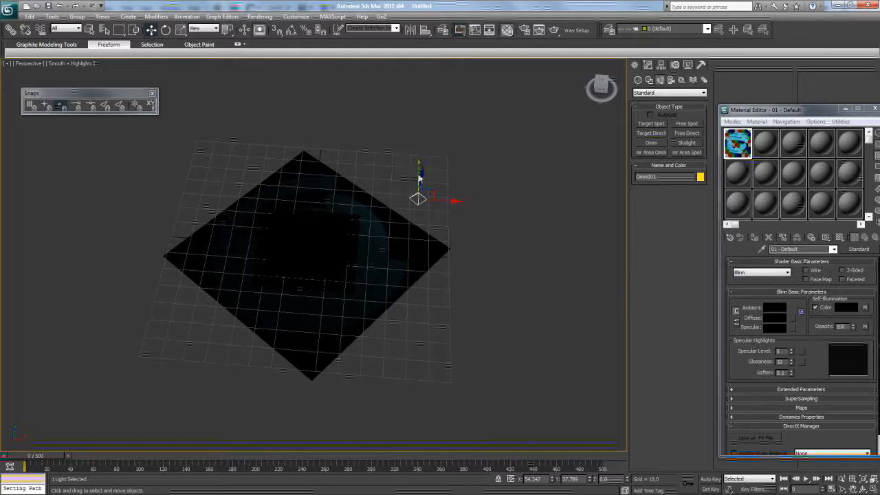
- Render the scene to check the Omni001 lighting on the rings
{"action": "left_click", "coordinate": [648, 65]}
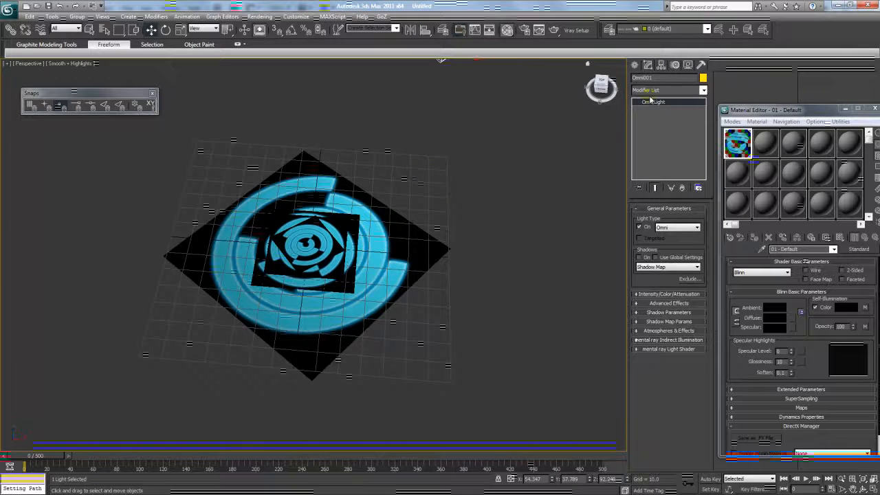
{"action": "left_click", "coordinate": [495, 193]}
{"action": "scroll", "coordinate": [368, 257], "scroll_direction": "up", "scroll_amount": 4}
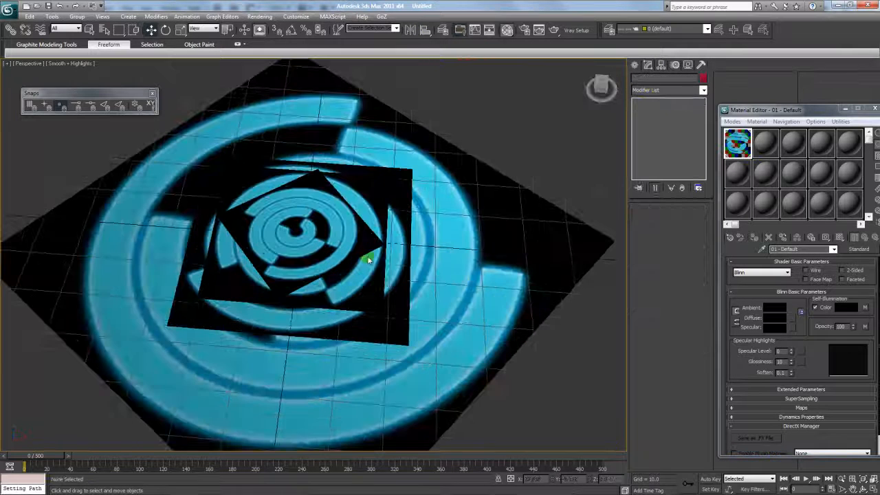
{"action": "left_click", "coordinate": [554, 30]}
{"action": "scroll", "coordinate": [482, 169], "scroll_direction": "up", "scroll_amount": 2}
{"action": "scroll", "coordinate": [483, 169], "scroll_direction": "down", "scroll_amount": 2}
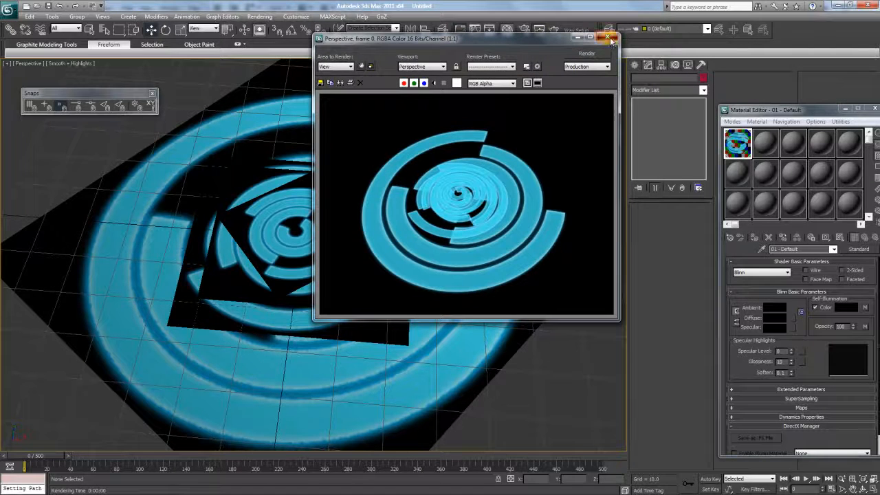
{"action": "left_click", "coordinate": [610, 38]}
{"action": "left_click", "coordinate": [52, 16]}
- Create an AVI preview with Grab Viewport > Create Animated Sequence File, keeping default settings
{"action": "mouse_move", "coordinate": [96, 253]}
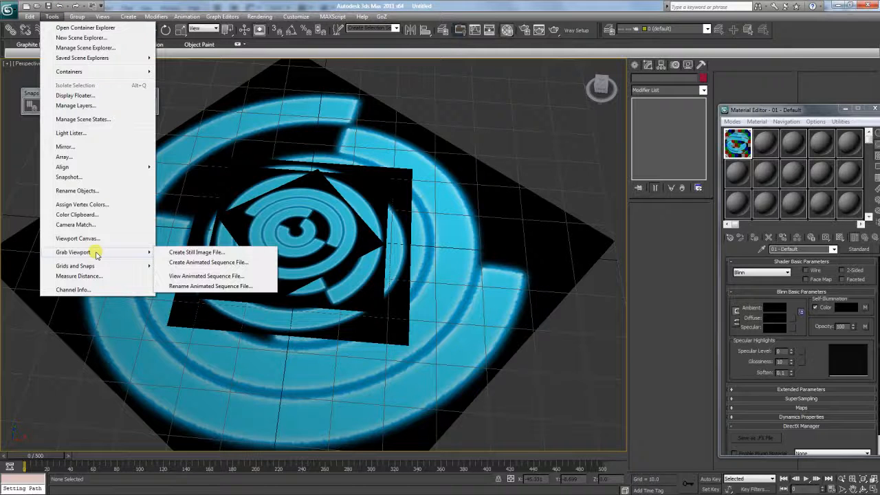
{"action": "left_click", "coordinate": [193, 266]}
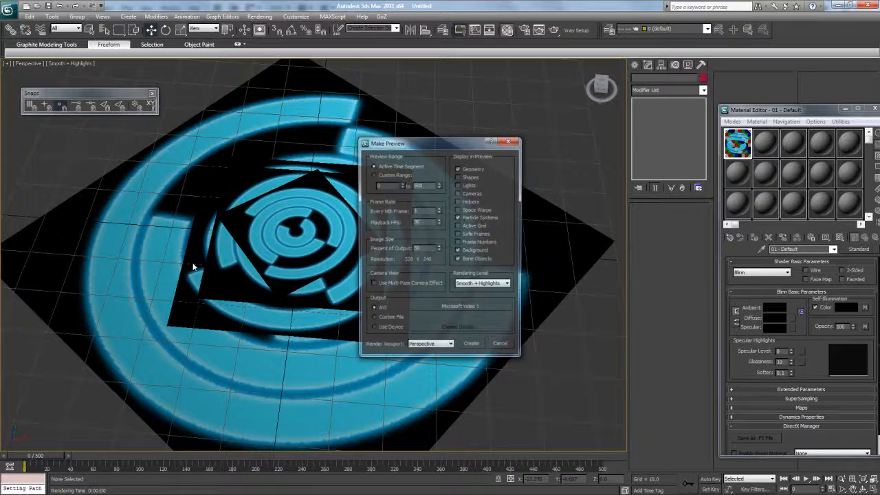
{"action": "left_click", "coordinate": [471, 345]}
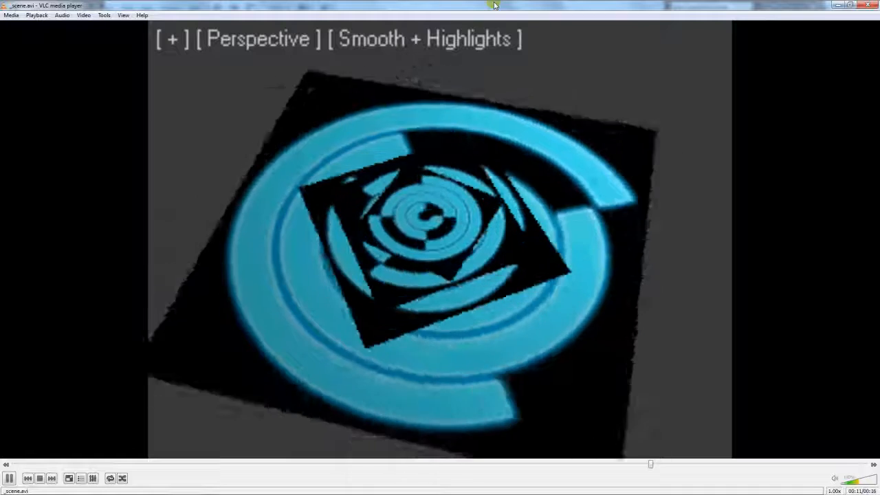
- Play the _scene.avi preview in a restored VLC window, then close Explorer and VLC
{"action": "double_click", "coordinate": [494, 5]}
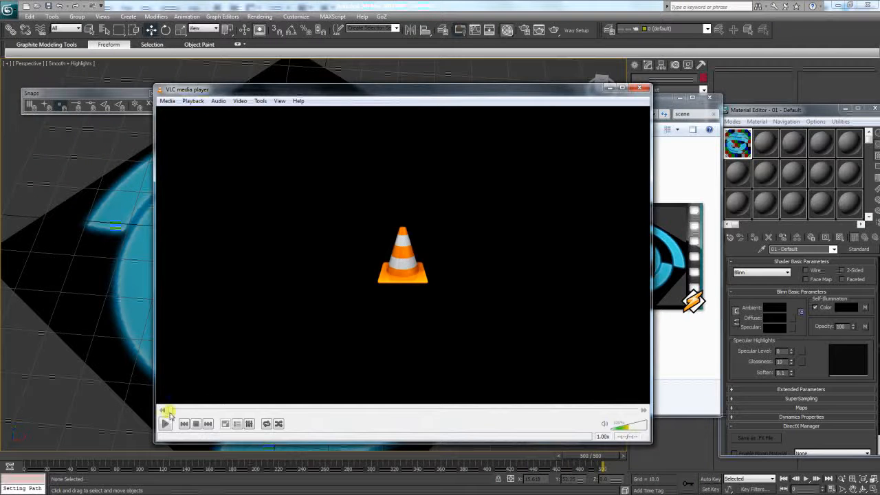
{"action": "left_click", "coordinate": [165, 423]}
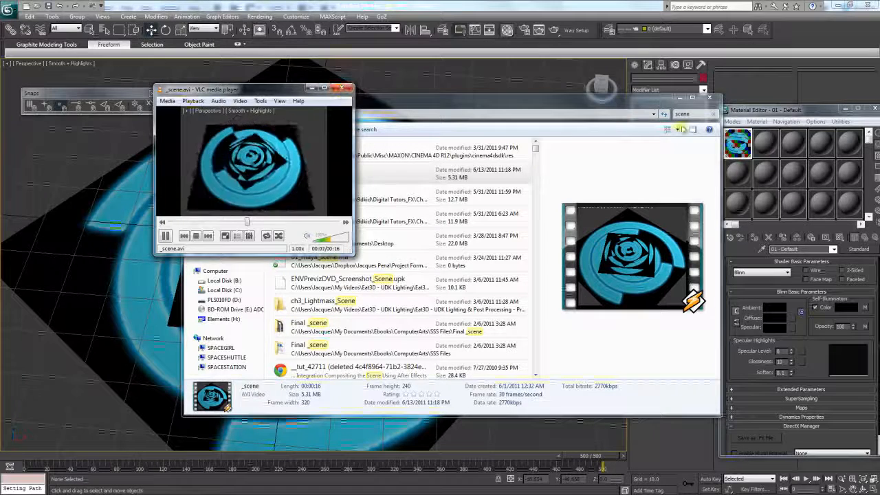
{"action": "left_click", "coordinate": [709, 97]}
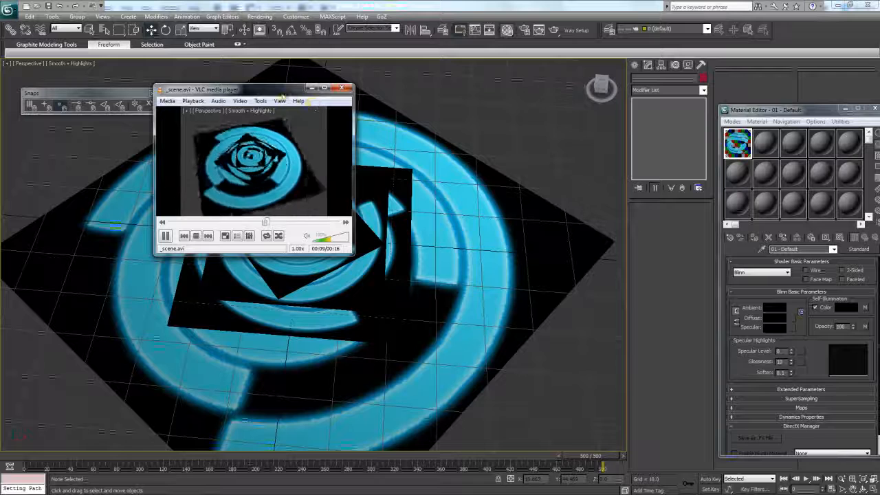
{"action": "left_click_drag", "start_coordinate": [282, 91], "coordinate": [500, 81]}
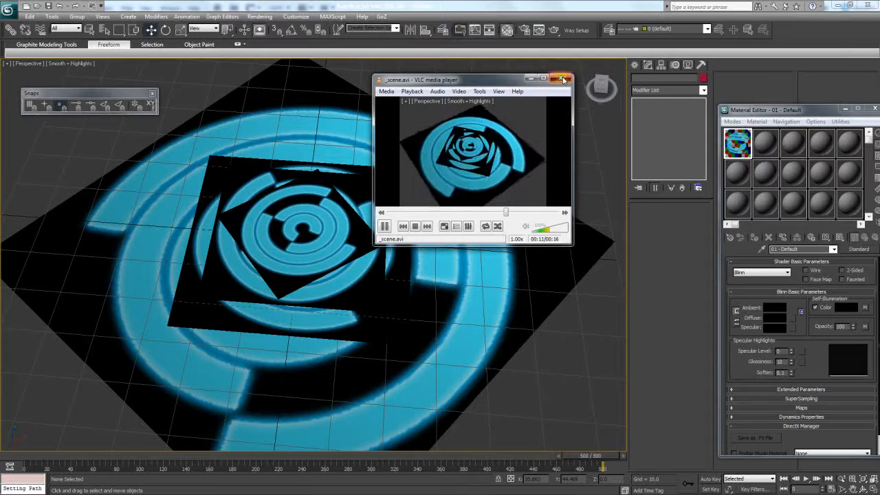
{"action": "left_click", "coordinate": [563, 79]}
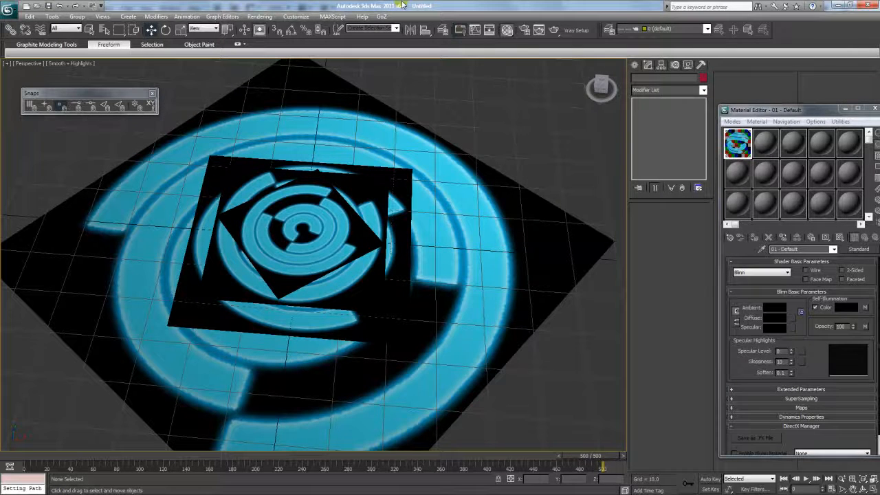
- Close the Material Editor and pan and orbit the view around the circle planes
{"action": "left_click_drag", "start_coordinate": [755, 111], "coordinate": [569, 117]}
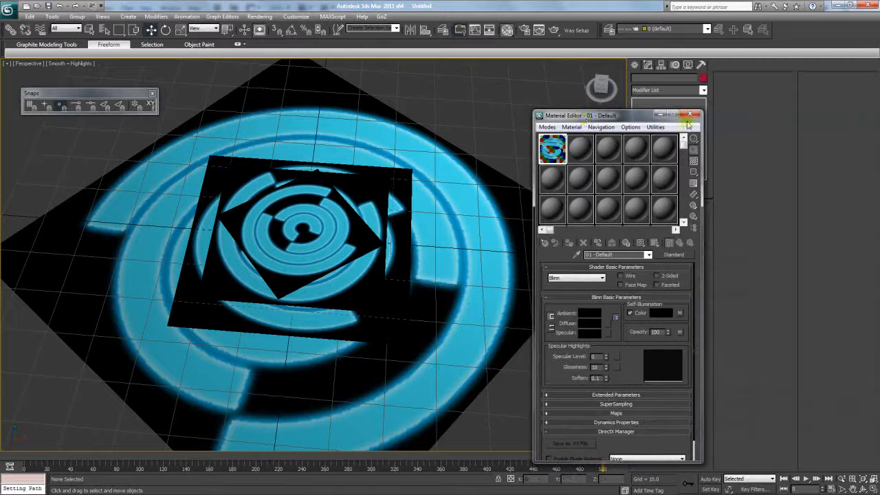
{"action": "left_click", "coordinate": [692, 114]}
{"action": "left_click", "coordinate": [854, 490]}
{"action": "left_click_drag", "start_coordinate": [395, 276], "coordinate": [425, 250]}
{"action": "left_click", "coordinate": [864, 489]}
{"action": "left_click_drag", "start_coordinate": [399, 330], "coordinate": [387, 278]}
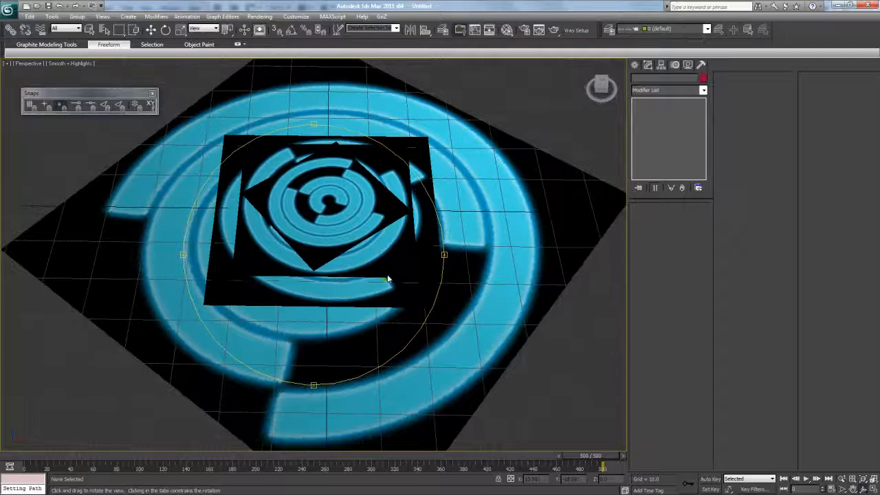
- Select the two inner circle planes, check them from a lower angle, then deselect them
{"action": "left_click", "coordinate": [150, 31]}
{"action": "left_click", "coordinate": [302, 196]}
{"action": "left_click", "coordinate": [264, 163], "text": "ctrl"}
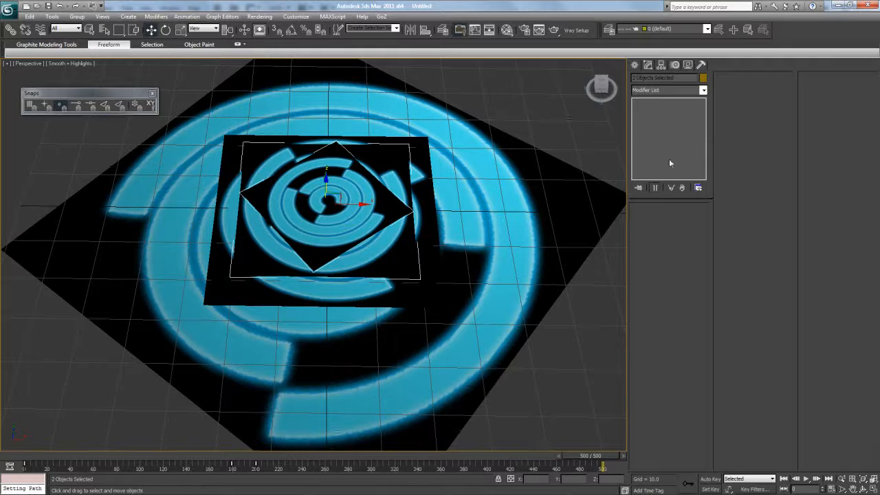
{"action": "left_click_drag", "start_coordinate": [600, 88], "coordinate": [549, 103]}
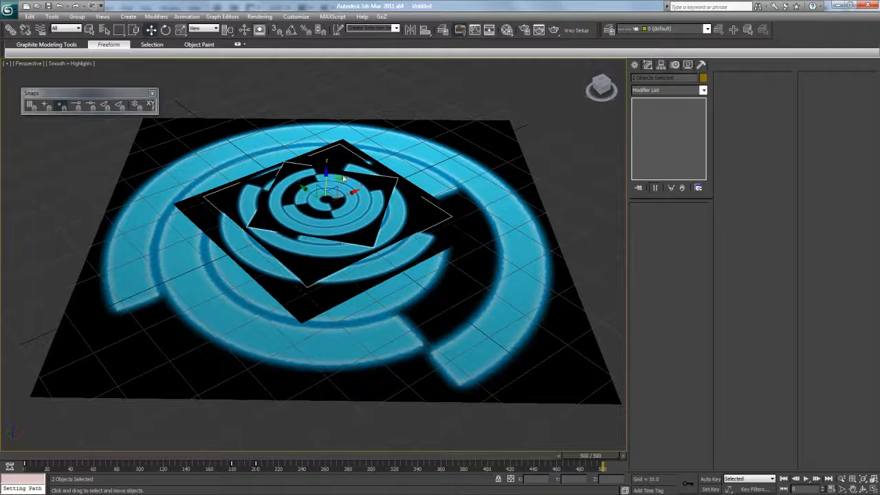
{"action": "left_click", "coordinate": [586, 218]}
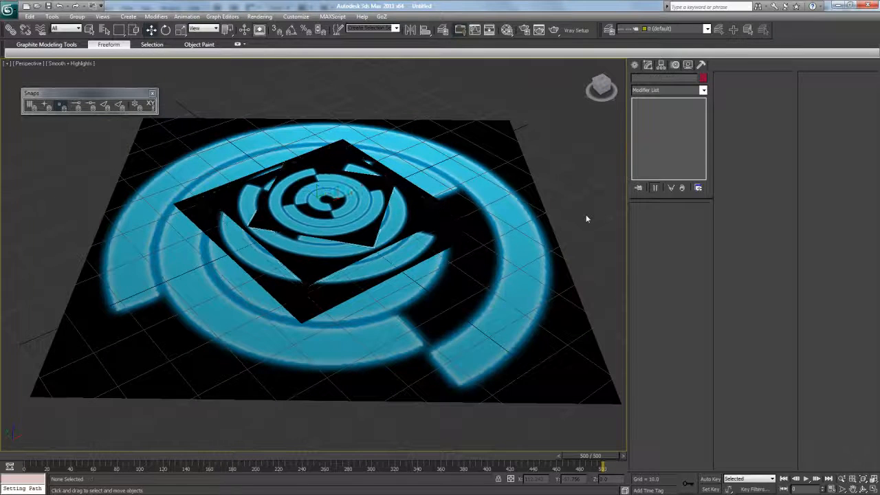
- Open the Create panel's object categories, showing the Systems object types
{"action": "scroll", "coordinate": [555, 213], "scroll_direction": "down", "scroll_amount": 5}
{"action": "left_click", "coordinate": [634, 69]}
{"action": "left_click", "coordinate": [693, 80]}
{"action": "left_click", "coordinate": [704, 80]}
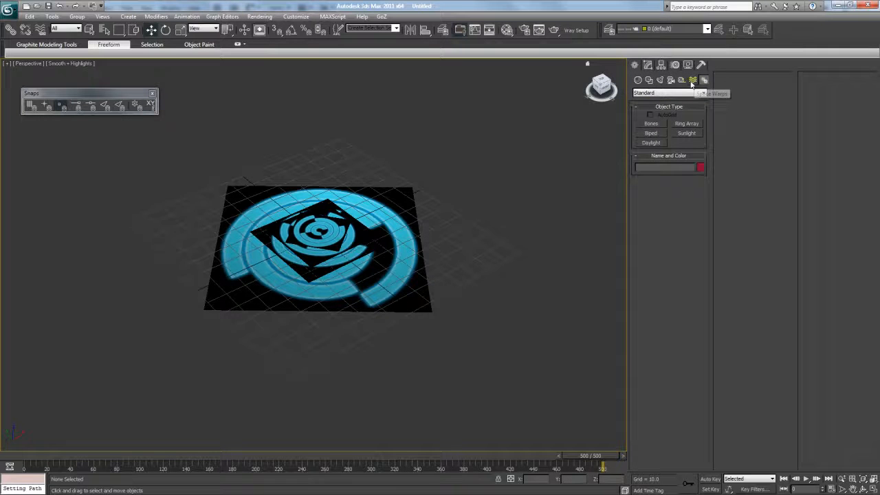
- Create a dummy helper and align it to FX_Circle_03 on X and Z position
{"action": "left_click", "coordinate": [681, 80]}
{"action": "left_click", "coordinate": [651, 123]}
{"action": "left_click_drag", "start_coordinate": [463, 201], "coordinate": [462, 218]}
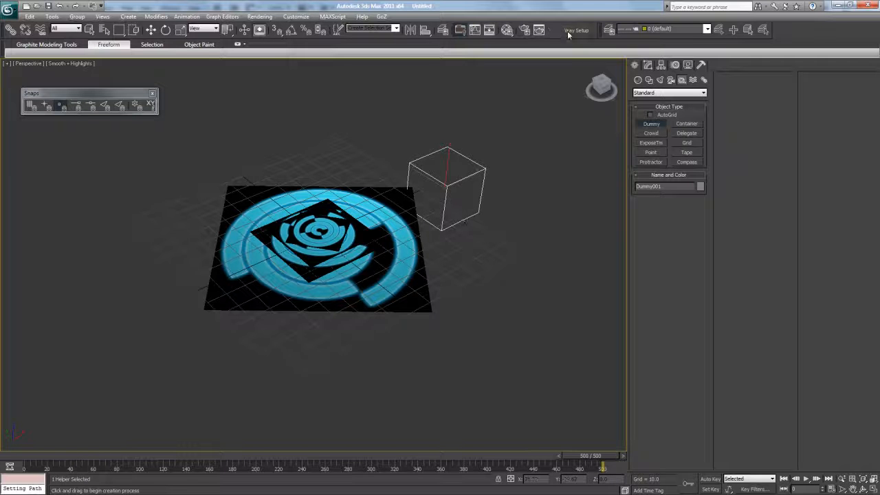
{"action": "left_click", "coordinate": [422, 30]}
{"action": "left_click", "coordinate": [320, 230]}
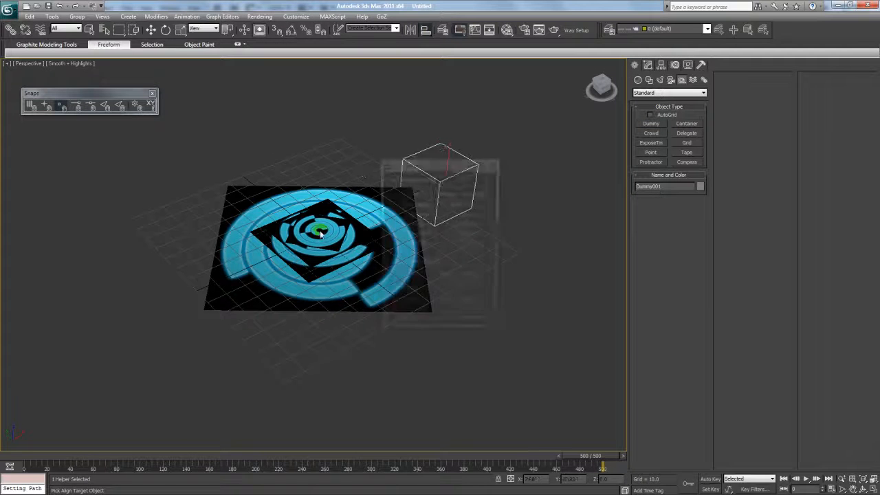
{"action": "left_click", "coordinate": [397, 192]}
{"action": "left_click", "coordinate": [465, 193]}
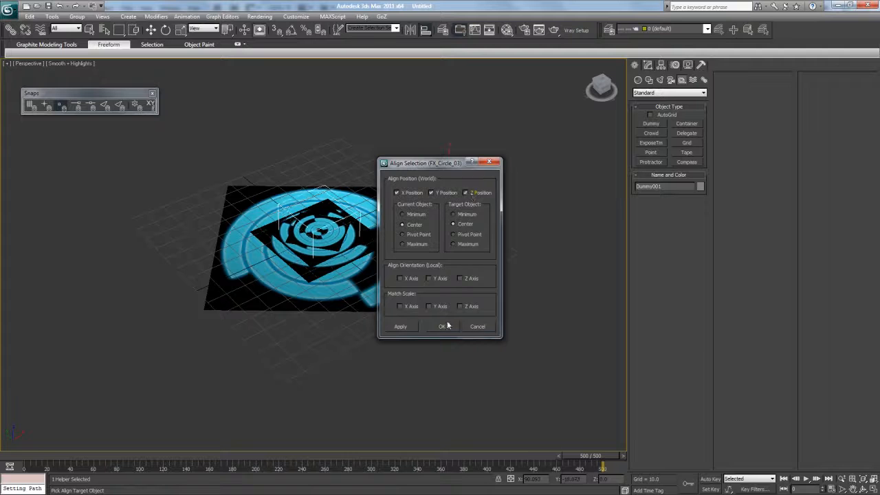
{"action": "left_click", "coordinate": [442, 326]}
- Link the selected circle planes to the dummy with Select and Link
{"action": "left_click_drag", "start_coordinate": [170, 102], "coordinate": [512, 343]}
{"action": "left_click", "coordinate": [610, 90]}
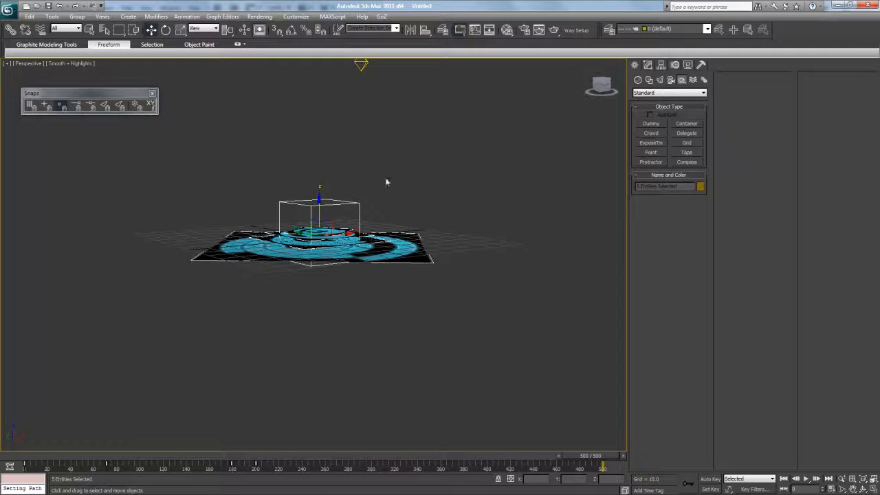
{"action": "left_click", "coordinate": [358, 203], "text": "alt"}
{"action": "left_click", "coordinate": [10, 29]}
{"action": "left_click_drag", "start_coordinate": [292, 207], "coordinate": [293, 207]}
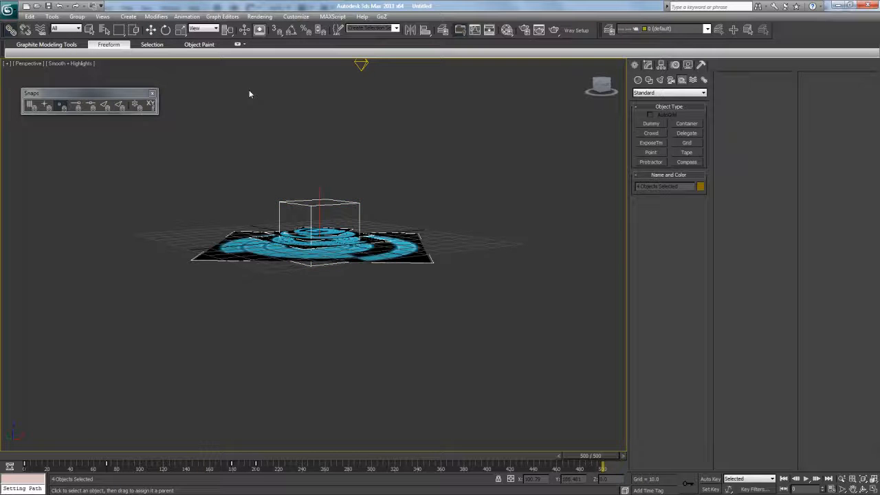
{"action": "left_click", "coordinate": [151, 28]}
- Rename the dummy helper to Fx_Circle_Master
{"action": "left_click", "coordinate": [321, 202]}
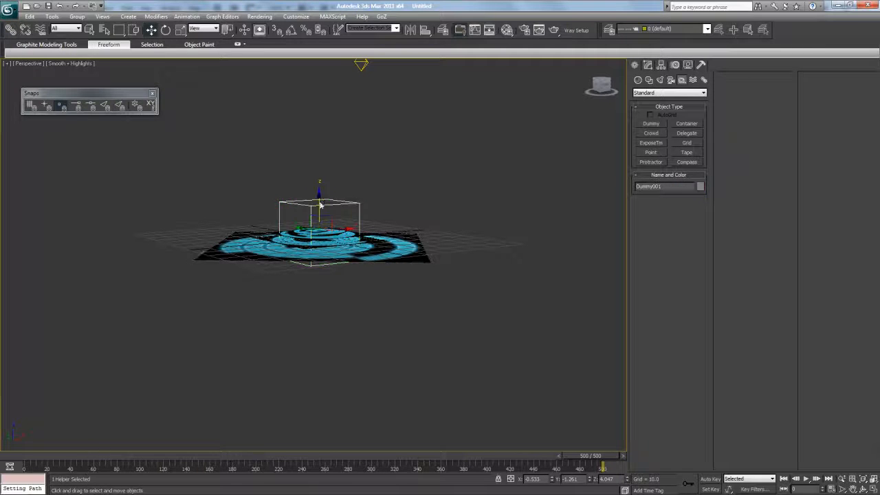
{"action": "left_click", "coordinate": [647, 187]}
{"action": "key", "text": "Caps_Lock"}
{"action": "type", "text": "Fx_"}
{"action": "key", "text": "Caps_Lock"}
{"action": "type", "text": "C"}
{"action": "key", "text": "Caps_Lock"}
{"action": "type", "text": "ircle_"}
{"action": "key", "text": "Caps_Lock"}
{"action": "type", "text": "H"}
{"action": "key", "text": "Caps_Lock"}
{"action": "type", "text": "aster"}
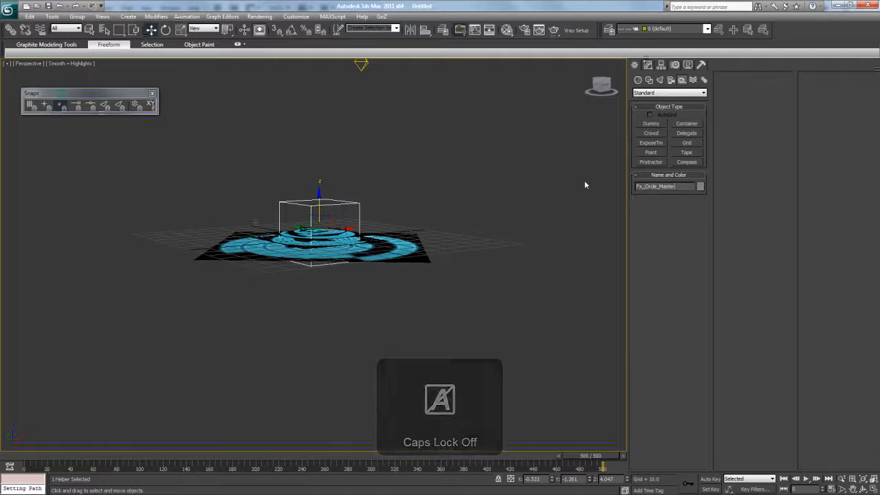
{"action": "left_click", "coordinate": [614, 90]}
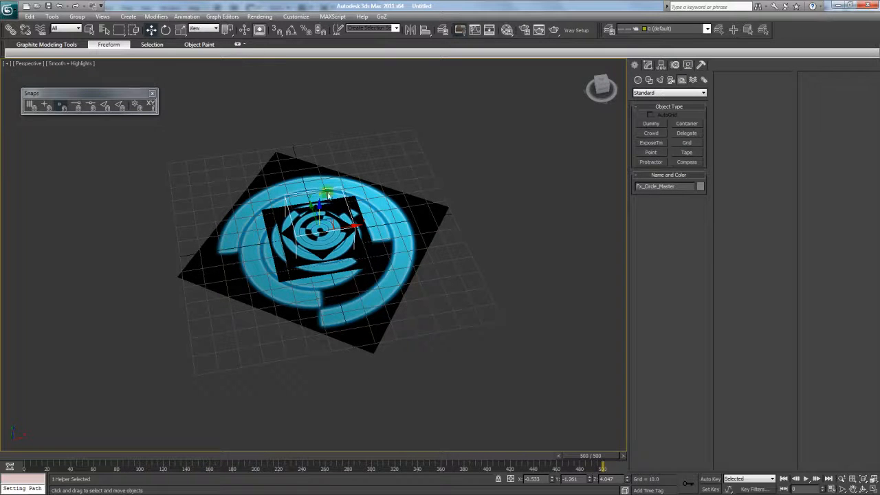
- Shift-drag a copy of the Fx_Circle_Master hierarchy up and to the right
{"action": "left_click_drag", "start_coordinate": [323, 219], "coordinate": [191, 238]}
{"action": "key", "text": "ctrl+z"}
{"action": "double_click", "coordinate": [343, 191]}
{"action": "mouse_move", "coordinate": [334, 203]}
{"action": "left_mouse_down", "text": "shift"}
{"action": "mouse_move", "coordinate": [417, 94]}
{"action": "mouse_move", "coordinate": [393, 99]}
{"action": "left_mouse_up", "text": "shift"}
{"action": "left_click", "coordinate": [440, 292]}
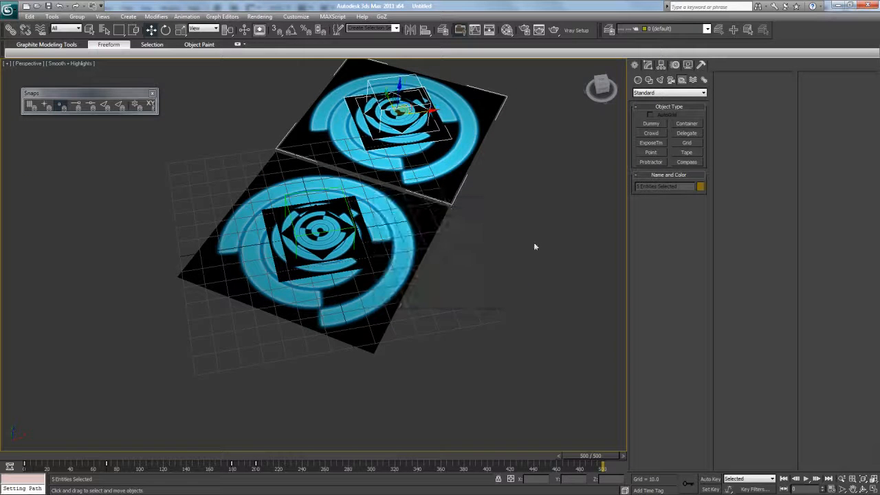
- Scale up the copied ring set, push it back, and clone it again to the upper left
{"action": "left_click", "coordinate": [182, 30]}
{"action": "left_click", "coordinate": [379, 114]}
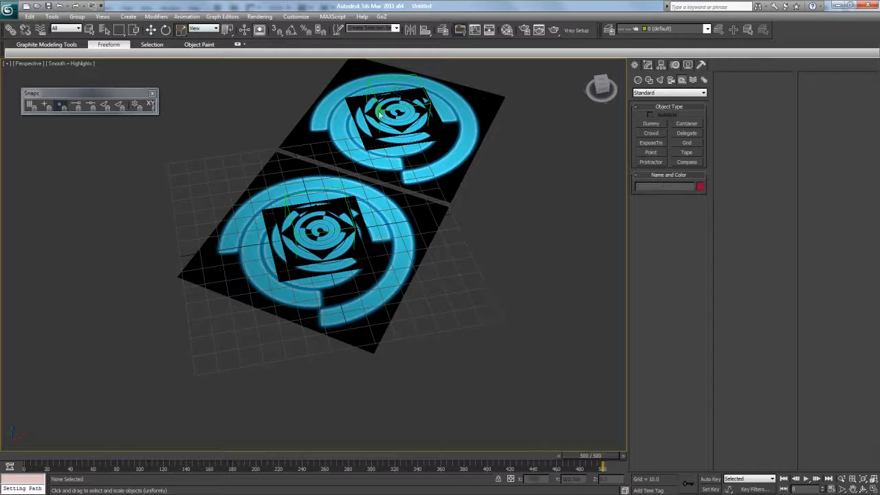
{"action": "left_click", "coordinate": [415, 79]}
{"action": "left_click_drag", "start_coordinate": [382, 117], "coordinate": [409, 127]}
{"action": "left_click", "coordinate": [152, 31]}
{"action": "left_click_drag", "start_coordinate": [419, 132], "coordinate": [409, 106]}
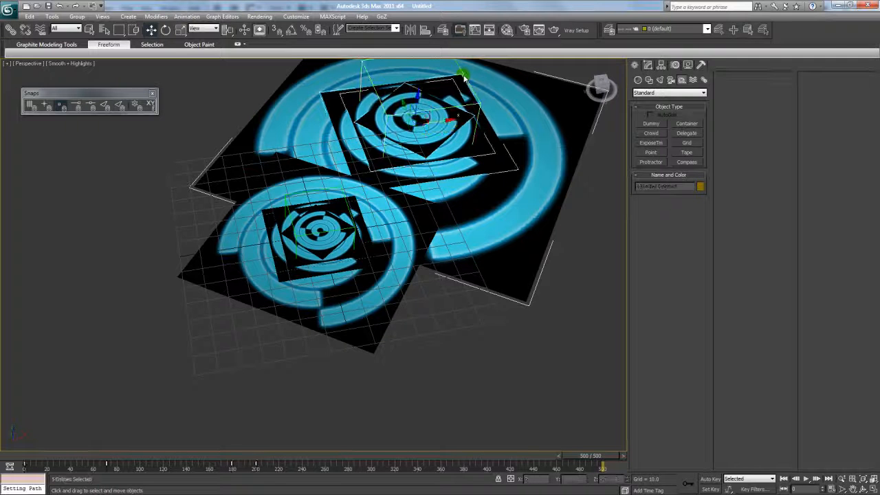
{"action": "mouse_move", "coordinate": [448, 125]}
{"action": "left_mouse_down", "text": "shift"}
{"action": "mouse_move", "coordinate": [196, 144]}
{"action": "mouse_move", "coordinate": [153, 188]}
{"action": "mouse_move", "coordinate": [144, 184]}
{"action": "mouse_move", "coordinate": [165, 223]}
{"action": "mouse_move", "coordinate": [188, 236]}
{"action": "mouse_move", "coordinate": [205, 229]}
{"action": "left_mouse_up", "text": "shift"}
{"action": "left_click", "coordinate": [438, 292]}
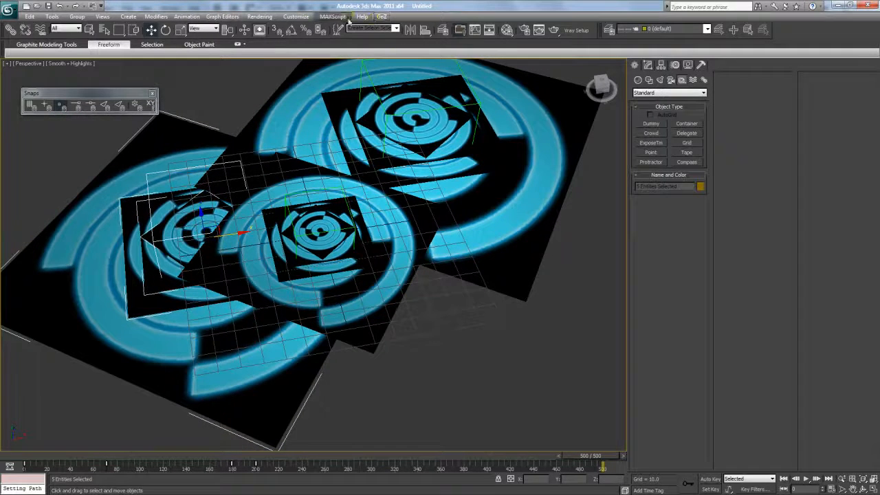
- Render the current frame and zoom around the preview of the three ring sets
{"action": "left_click", "coordinate": [554, 32]}
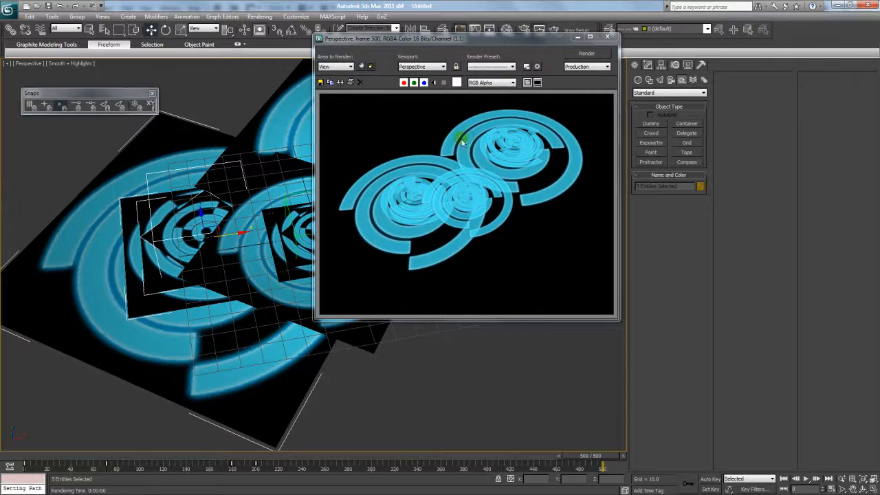
{"action": "scroll", "coordinate": [461, 170], "scroll_direction": "down", "scroll_amount": 1}
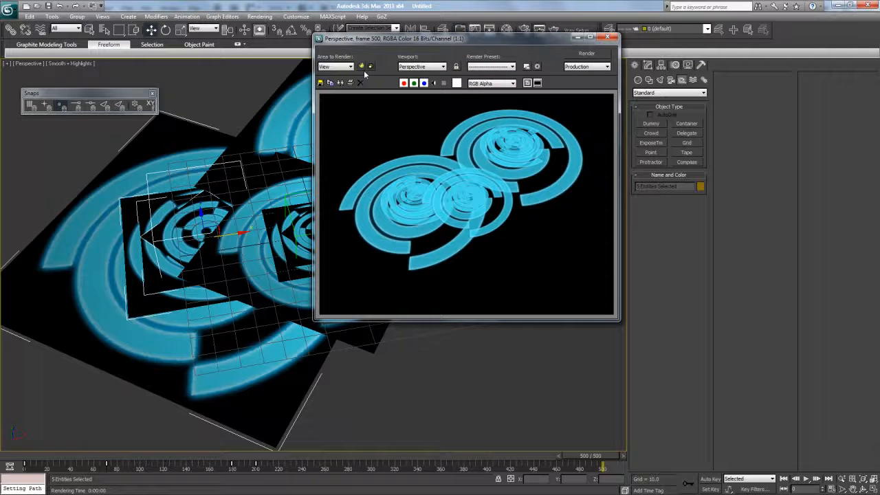
{"action": "left_click_drag", "start_coordinate": [383, 39], "coordinate": [348, 76]}
{"action": "scroll", "coordinate": [374, 195], "scroll_direction": "up", "scroll_amount": 2}
{"action": "scroll", "coordinate": [374, 195], "scroll_direction": "down", "scroll_amount": 2}
{"action": "scroll", "coordinate": [374, 194], "scroll_direction": "up", "scroll_amount": 1}
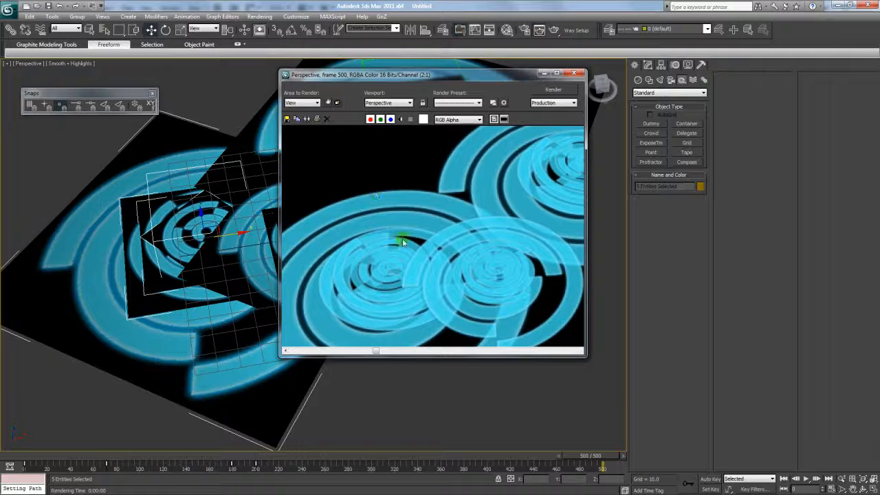
{"action": "scroll", "coordinate": [402, 241], "scroll_direction": "down", "scroll_amount": 1}
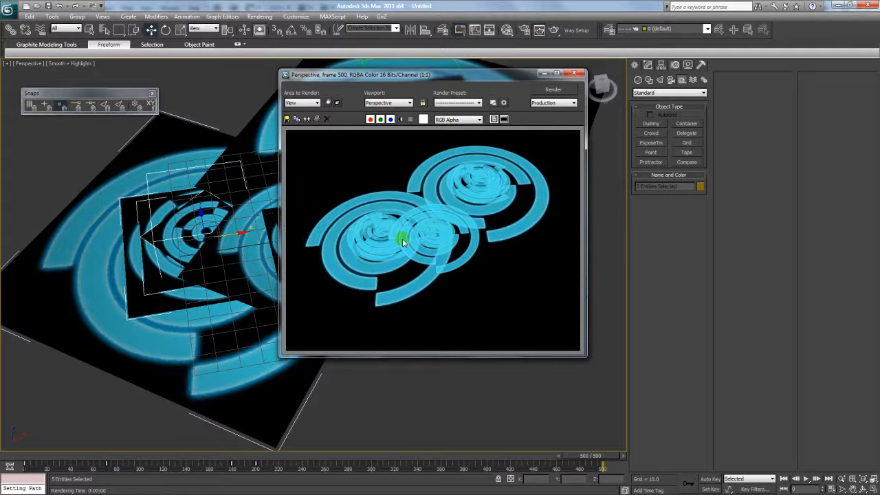
- Open Render Setup from the Rendering menu
{"action": "left_click", "coordinate": [262, 16]}
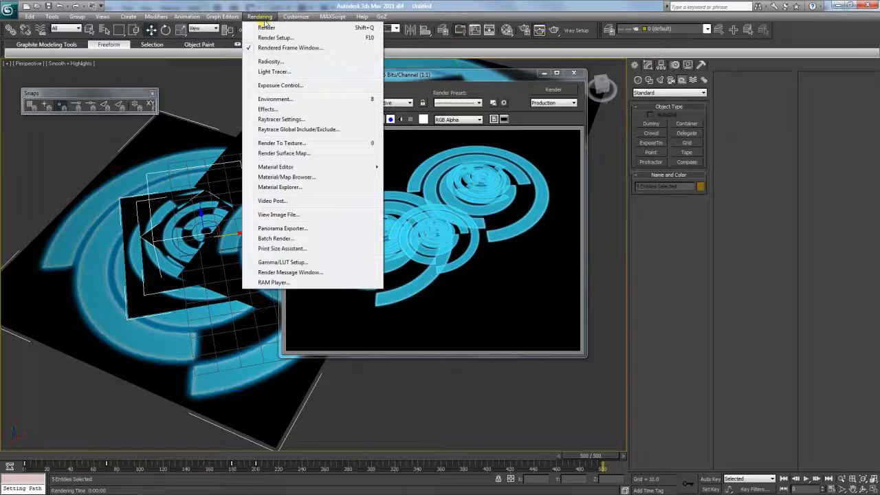
{"action": "left_click", "coordinate": [317, 5]}
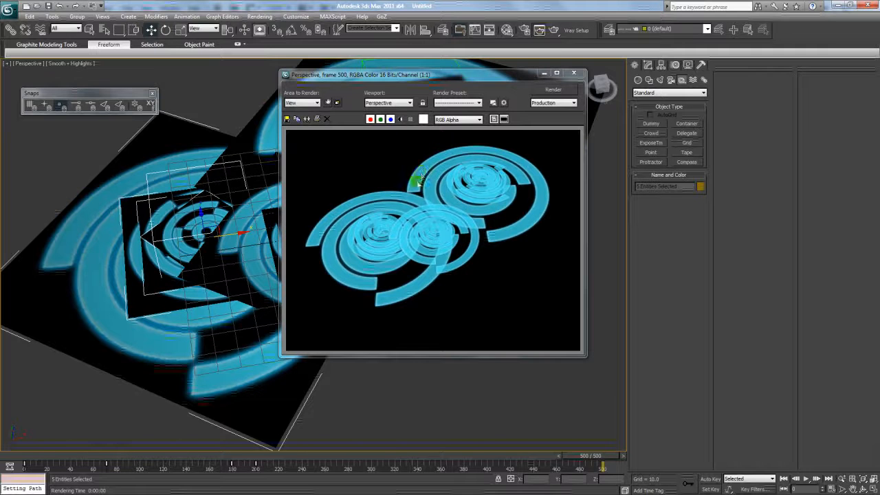
{"action": "left_click_drag", "start_coordinate": [413, 79], "coordinate": [441, 155]}
{"action": "left_click", "coordinate": [260, 17]}
{"action": "left_click", "coordinate": [273, 36]}
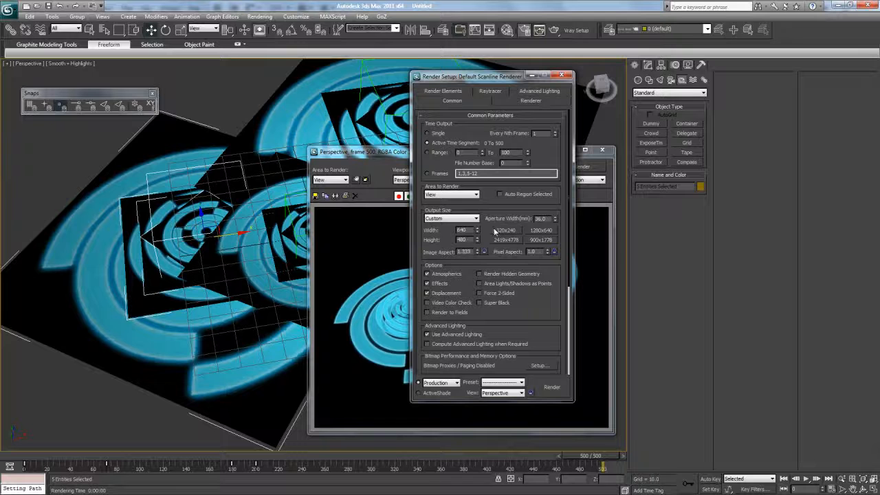
- Browse to the render output and play FX Test.avi in VLC, filling the screen
{"action": "scroll", "coordinate": [495, 232], "scroll_direction": "down", "scroll_amount": 5}
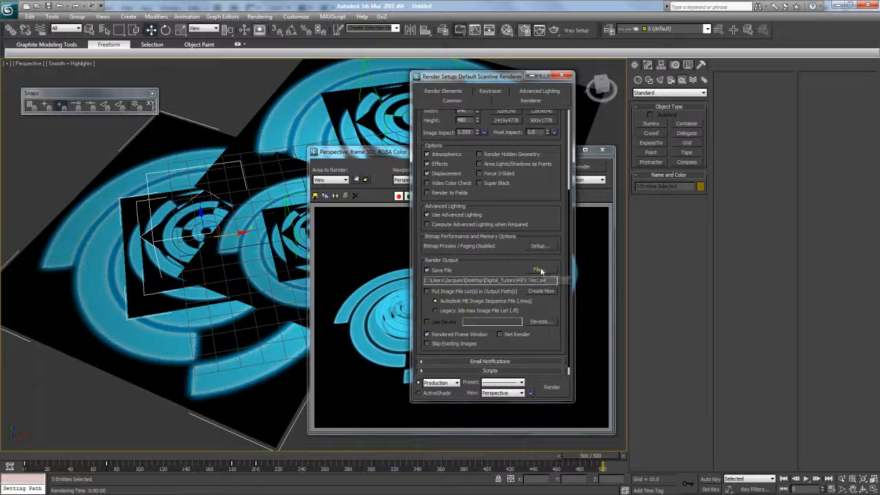
{"action": "left_click", "coordinate": [541, 270]}
{"action": "right_click", "coordinate": [535, 168]}
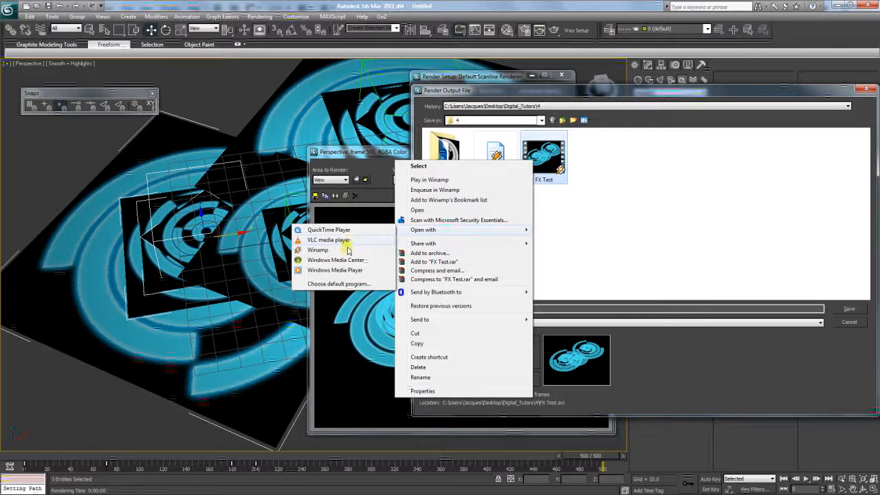
{"action": "left_click", "coordinate": [336, 241]}
{"action": "left_click_drag", "start_coordinate": [508, 81], "coordinate": [403, 87]}
{"action": "double_click", "coordinate": [403, 87]}
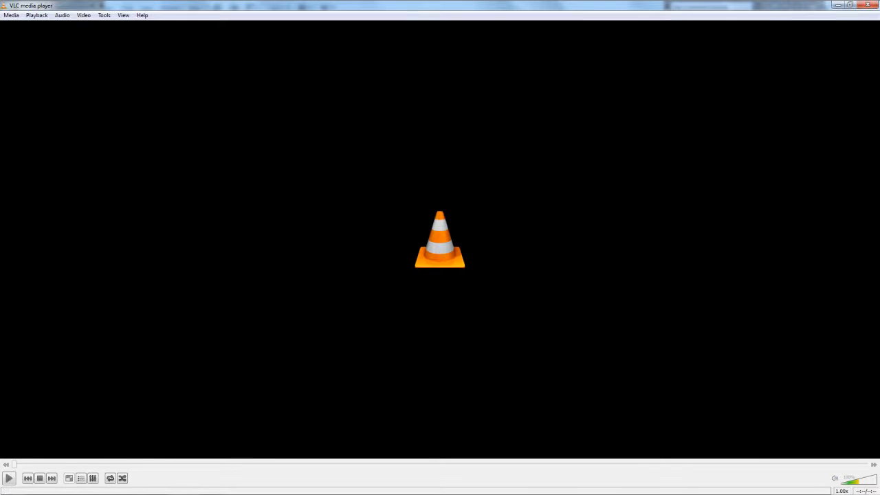
- Replay FX Test.avi in VLC several times, restoring and re-maximizing the player in between
{"action": "left_click", "coordinate": [9, 479]}
{"action": "left_click", "coordinate": [10, 478]}
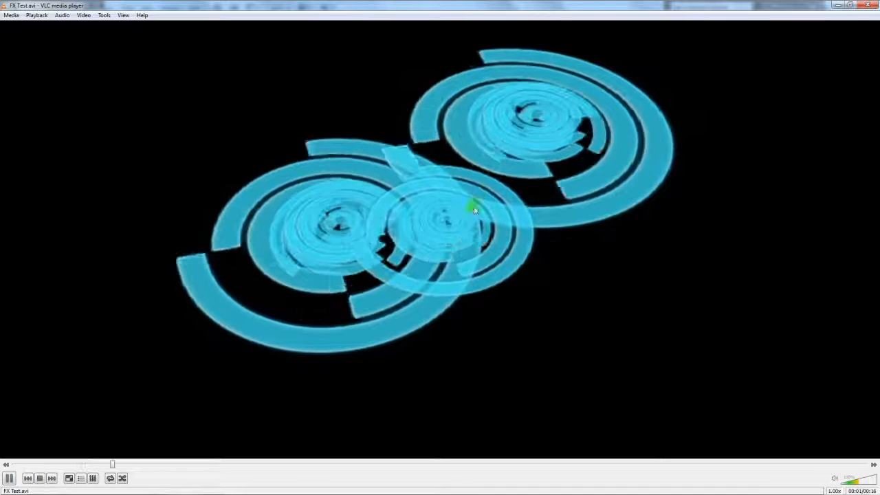
{"action": "left_click_drag", "start_coordinate": [441, 4], "coordinate": [439, 148]}
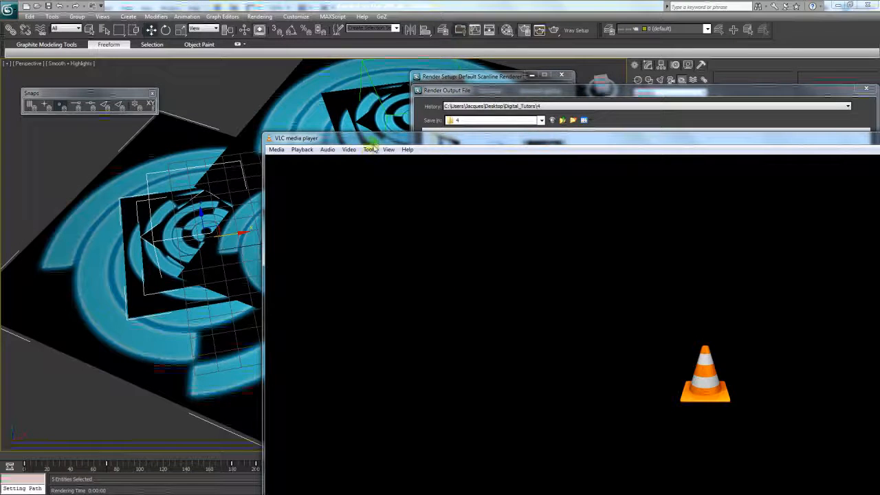
{"action": "left_click_drag", "start_coordinate": [359, 138], "coordinate": [231, 70]}
{"action": "double_click", "coordinate": [231, 70]}
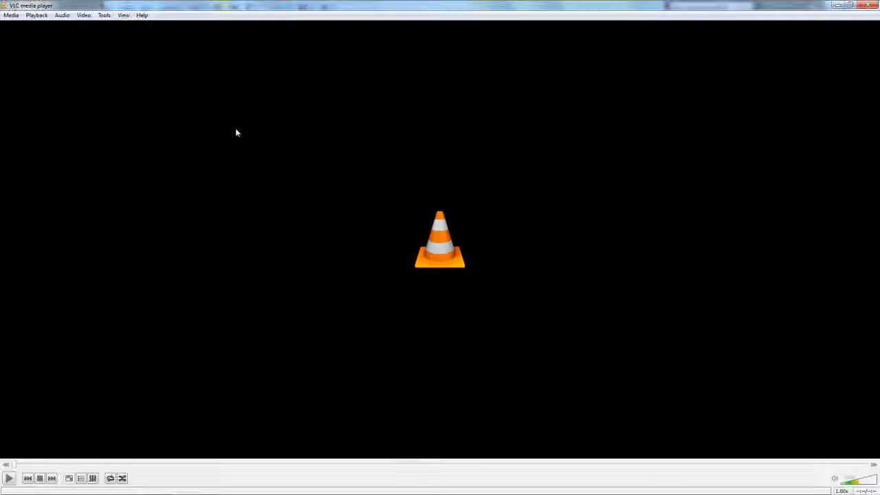
{"action": "left_click", "coordinate": [9, 479]}
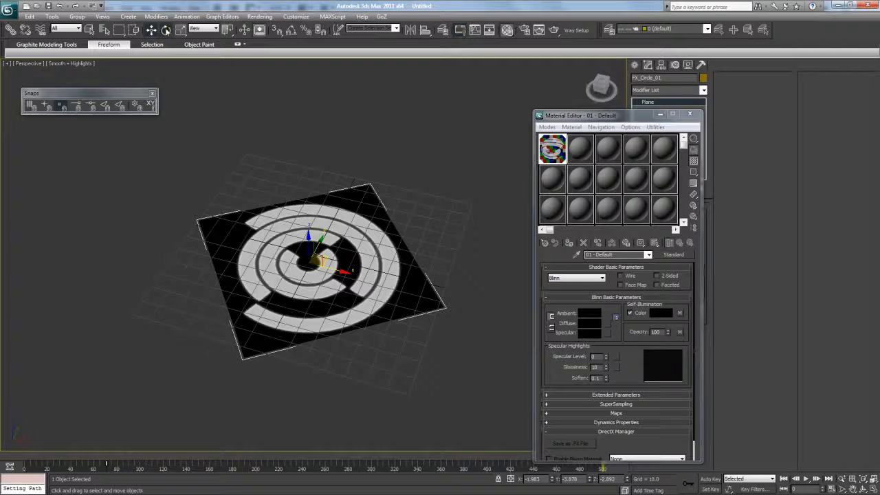
- Scrub the time slider to preview the plane's rotation and move the Material Editor aside
{"action": "left_click_drag", "start_coordinate": [105, 452], "coordinate": [18, 454]}
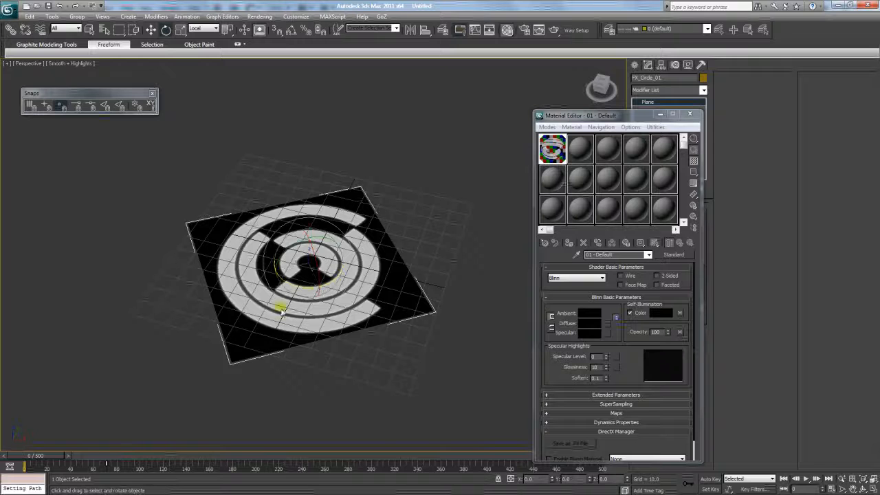
{"action": "left_click_drag", "start_coordinate": [588, 117], "coordinate": [565, 102]}
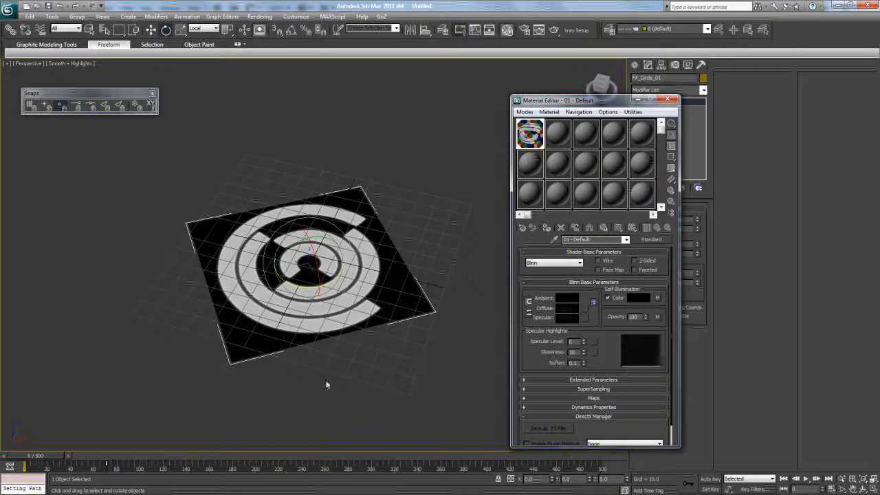
{"action": "mouse_move", "coordinate": [200, 493]}
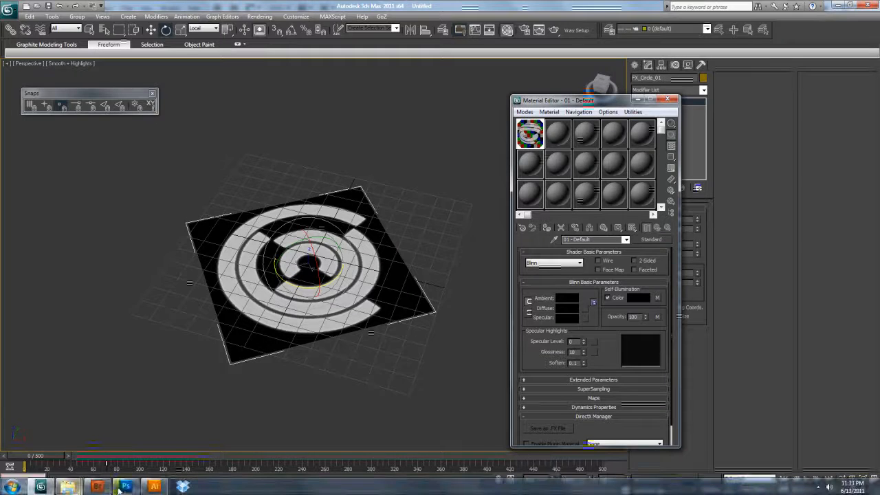
- In Photoshop, bring FX_Circle_1 forward and check its image size without changing it
{"action": "left_click", "coordinate": [163, 487]}
{"action": "key", "text": "f"}
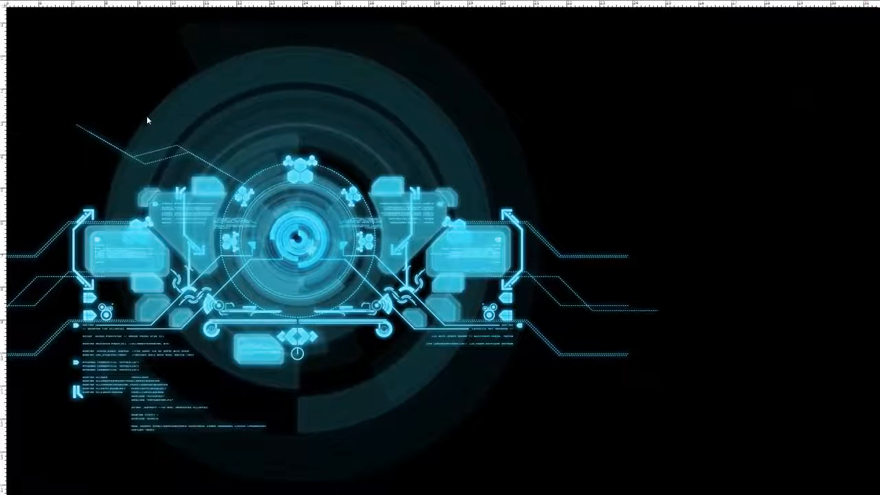
{"action": "key", "text": "f"}
{"action": "left_click", "coordinate": [219, 36]}
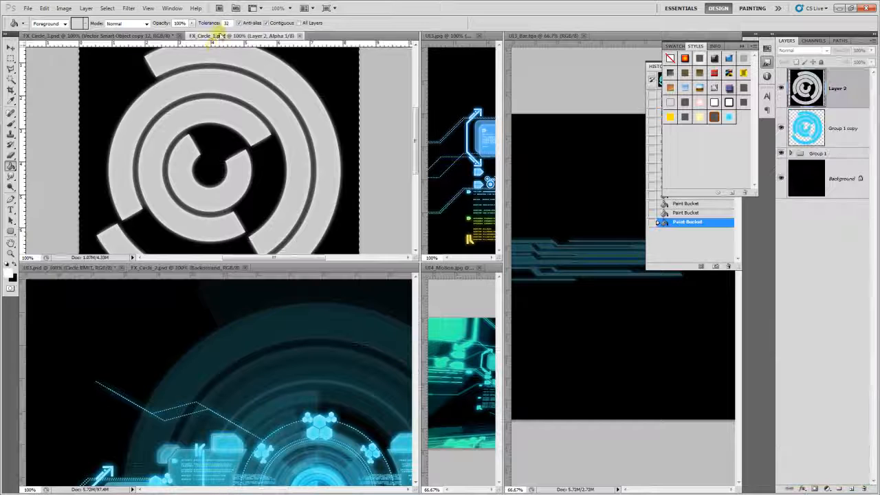
{"action": "left_click_drag", "start_coordinate": [187, 122], "coordinate": [201, 134]}
{"action": "left_click_drag", "start_coordinate": [214, 169], "coordinate": [232, 163]}
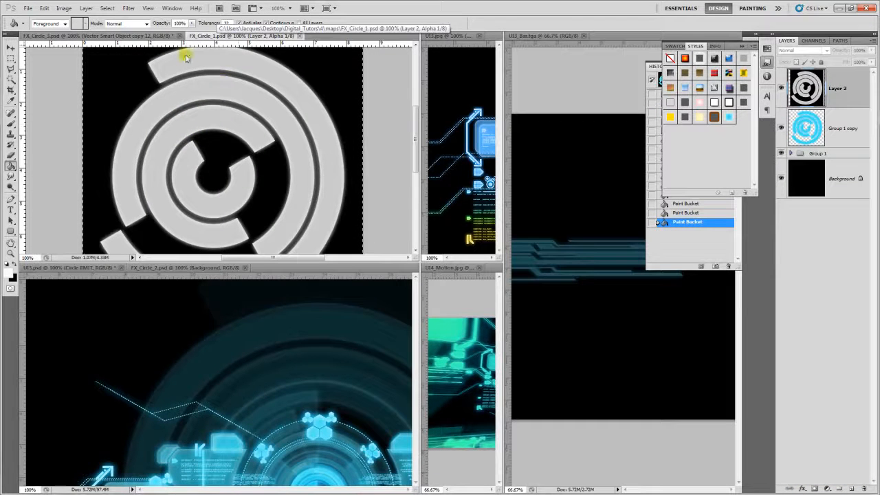
{"action": "left_click", "coordinate": [63, 8]}
{"action": "left_click", "coordinate": [89, 71]}
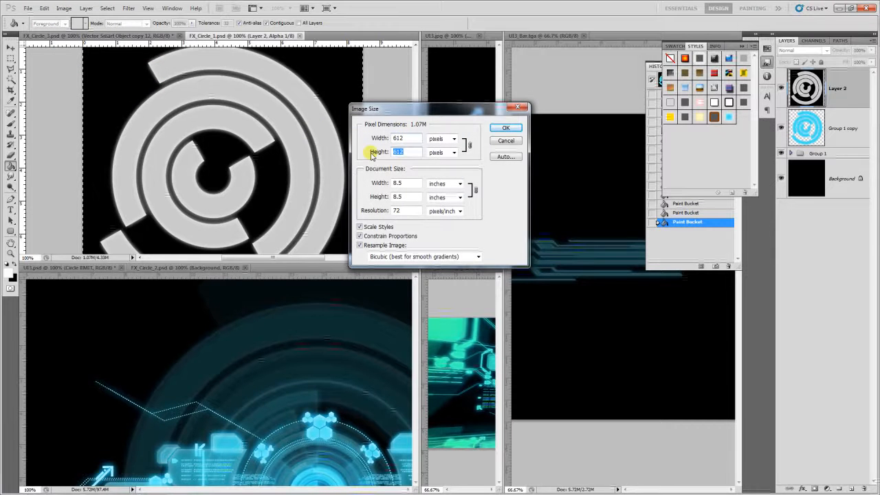
{"action": "key", "text": "Escape"}
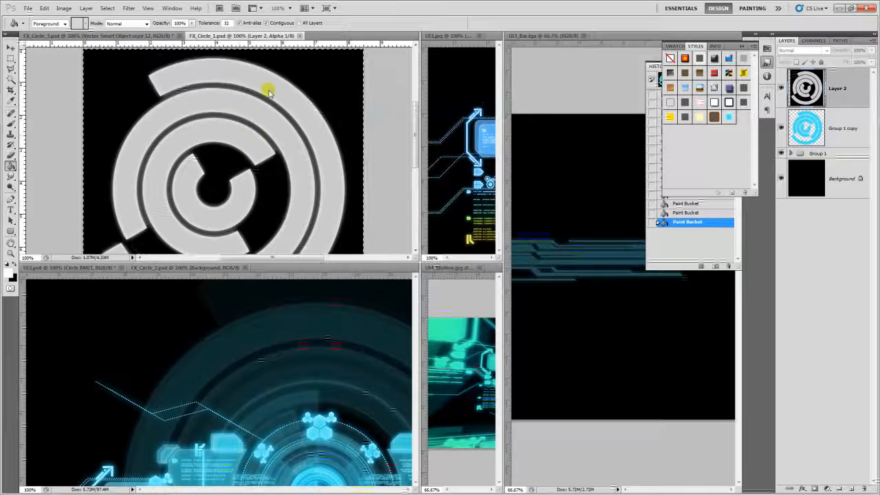
{"action": "left_click_drag", "start_coordinate": [241, 159], "coordinate": [242, 146]}
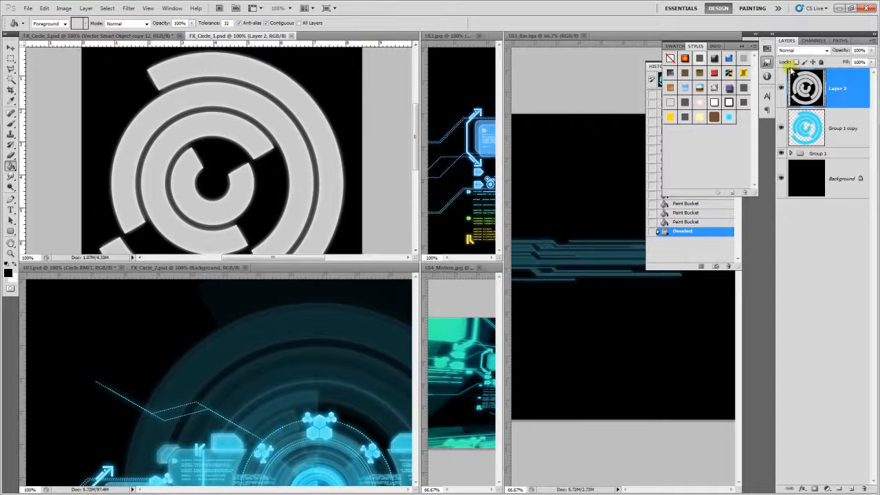
- Hide Layer 2, select Group 1 copy, and flatten the image, discarding hidden layers
{"action": "left_click", "coordinate": [781, 87]}
{"action": "left_click", "coordinate": [844, 128]}
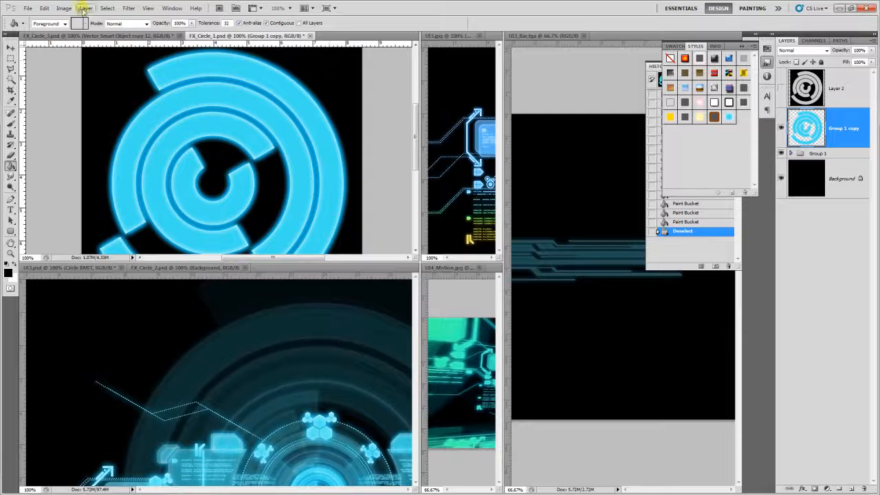
{"action": "left_click", "coordinate": [86, 9]}
{"action": "left_click", "coordinate": [112, 299]}
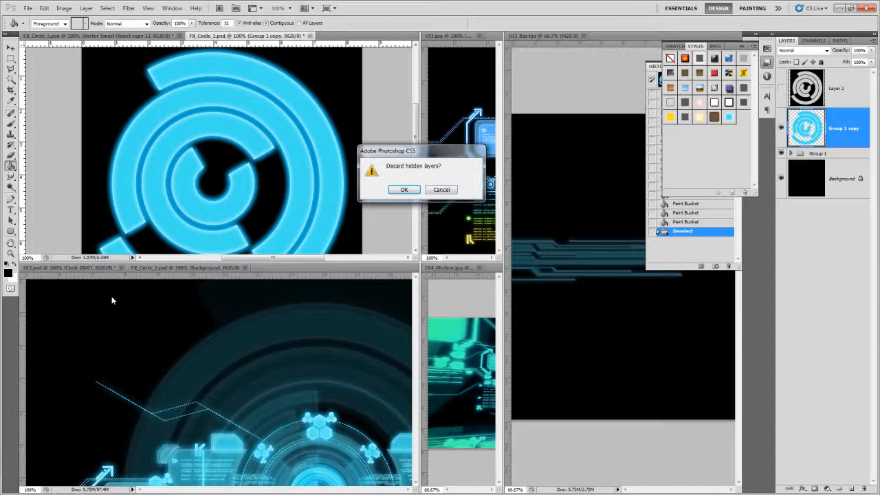
{"action": "key", "text": "Return"}
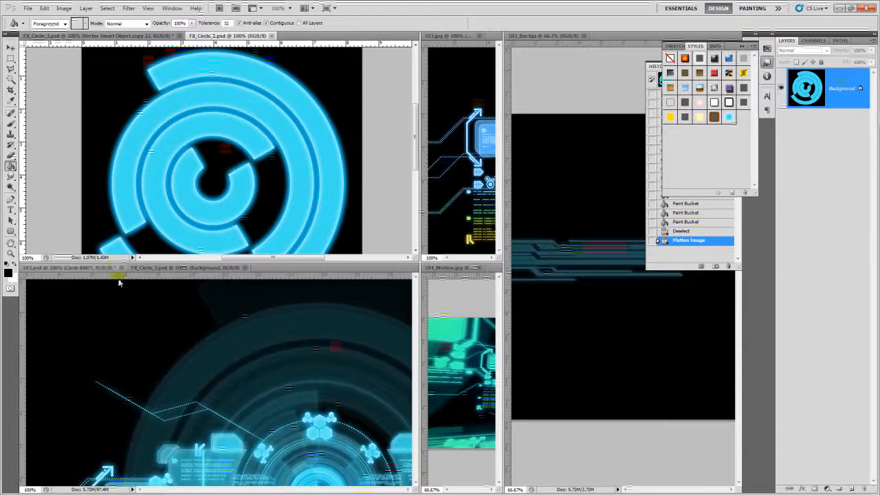
{"action": "left_click", "coordinate": [45, 487]}
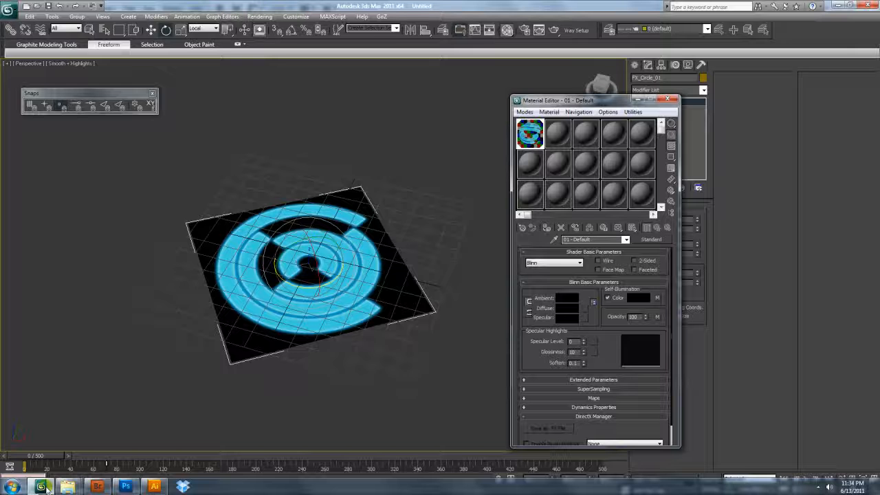
- View the UI3 HUD artwork full screen in Photoshop, then show the 3ds Max circle plane straight on
{"action": "left_click_drag", "start_coordinate": [293, 288], "coordinate": [194, 370]}
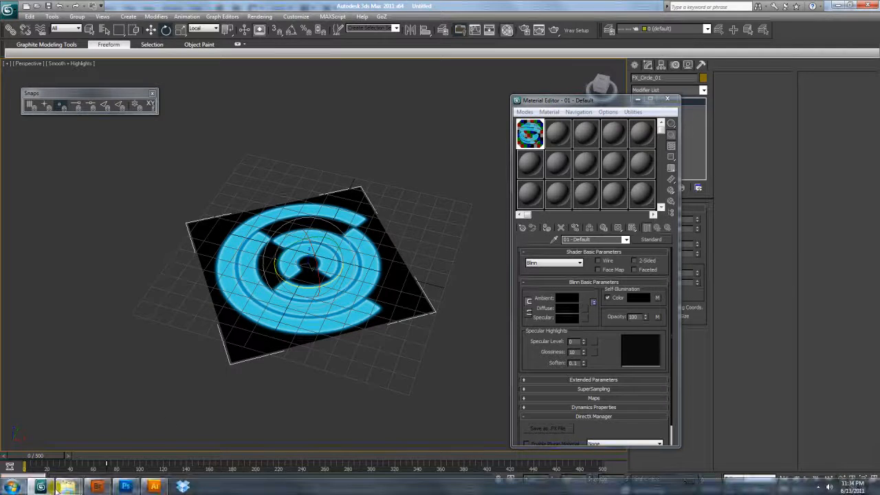
{"action": "left_click", "coordinate": [125, 487]}
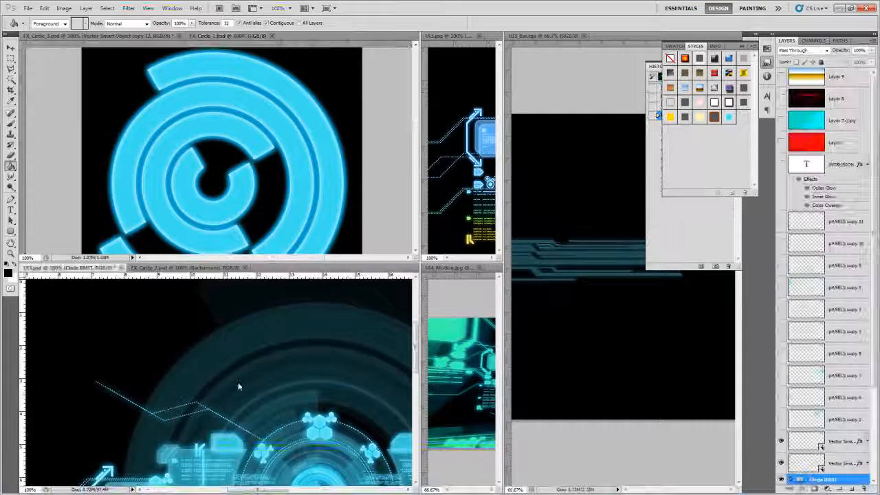
{"action": "left_click_drag", "start_coordinate": [249, 363], "coordinate": [236, 334]}
{"action": "key", "text": "f"}
{"action": "left_click_drag", "start_coordinate": [235, 187], "coordinate": [353, 289]}
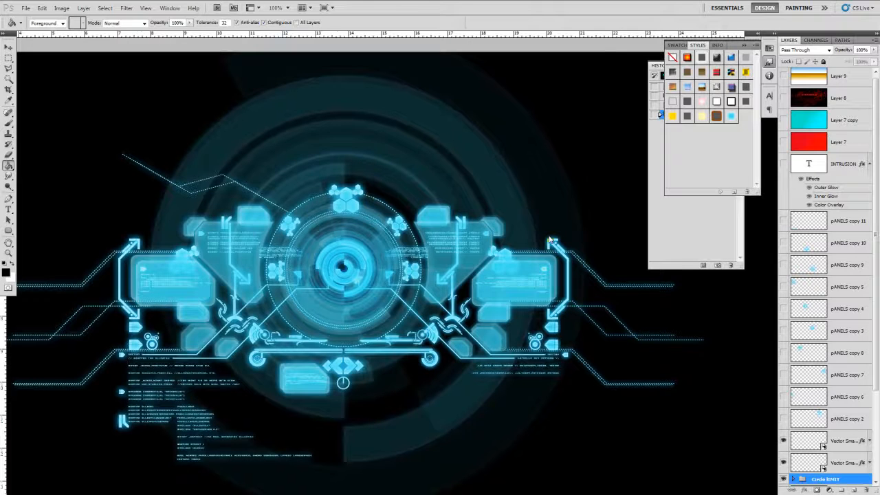
{"action": "key", "text": "alt+Tab"}
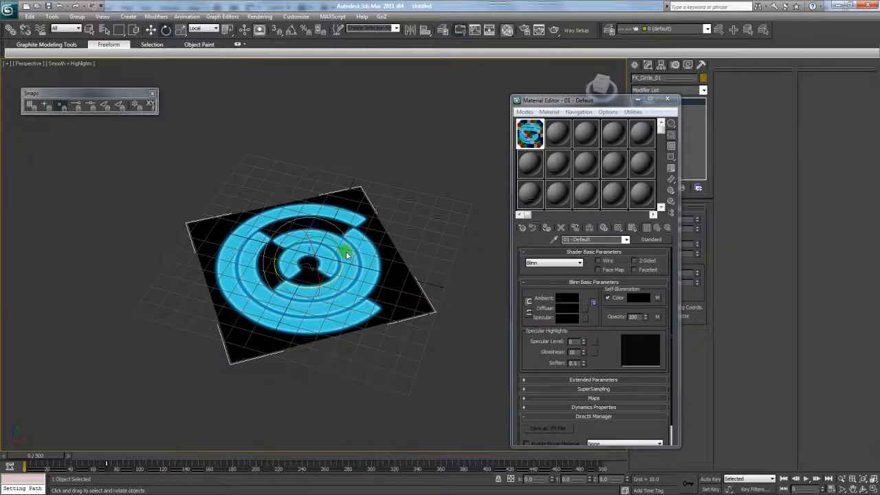
{"action": "key", "text": "f"}
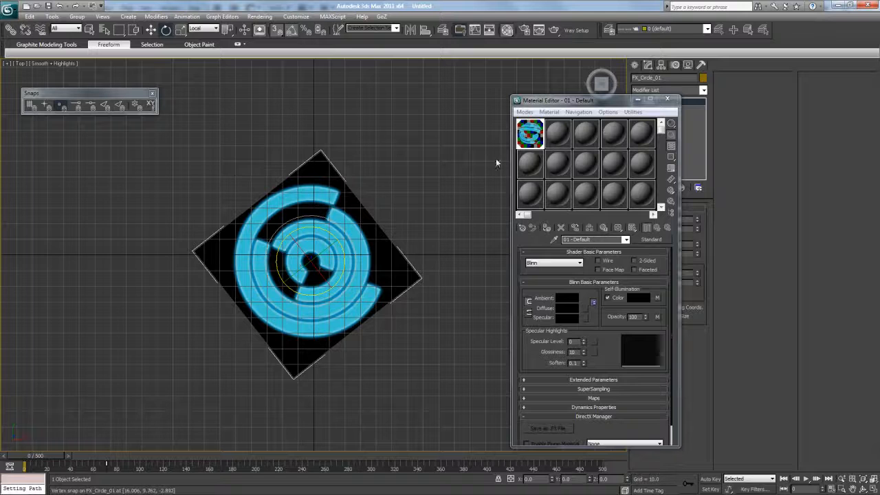
- Set reference coordinates to View and Shift-scale a larger copy of the circle plane
{"action": "left_click_drag", "start_coordinate": [594, 101], "coordinate": [639, 84]}
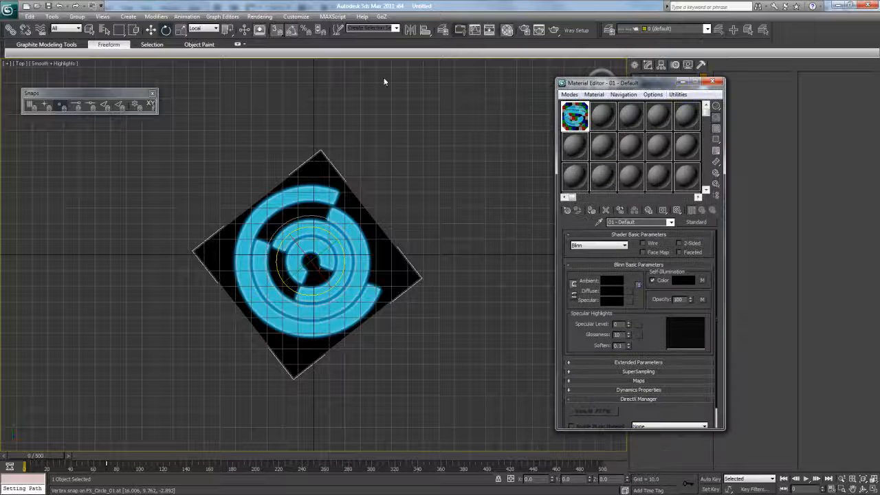
{"action": "left_click", "coordinate": [199, 29]}
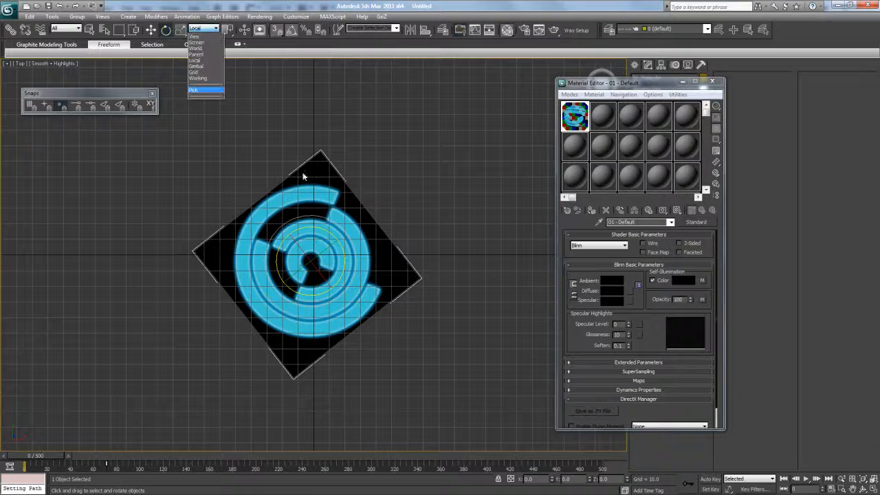
{"action": "left_click", "coordinate": [248, 83]}
{"action": "key", "text": "r"}
{"action": "left_click_drag", "start_coordinate": [315, 260], "coordinate": [326, 202], "text": "shift"}
{"action": "left_click", "coordinate": [440, 294]}
- Raise the copy in the Front view, then orbit the Perspective view to see both planes from above
{"action": "key", "text": "f"}
{"action": "key", "text": "w"}
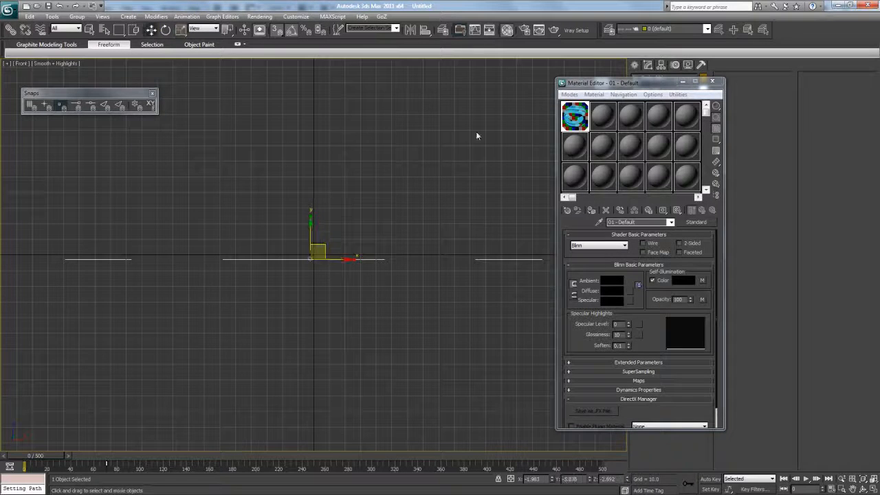
{"action": "left_click_drag", "start_coordinate": [577, 83], "coordinate": [582, 219]}
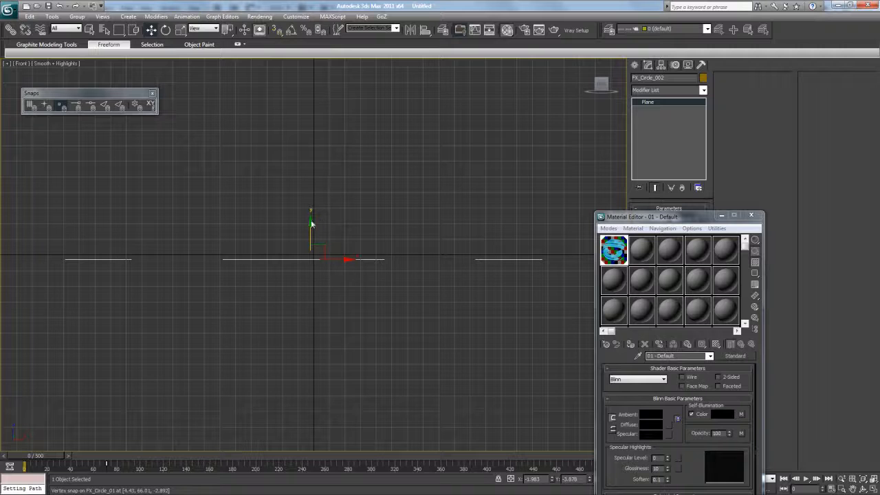
{"action": "key", "text": "p"}
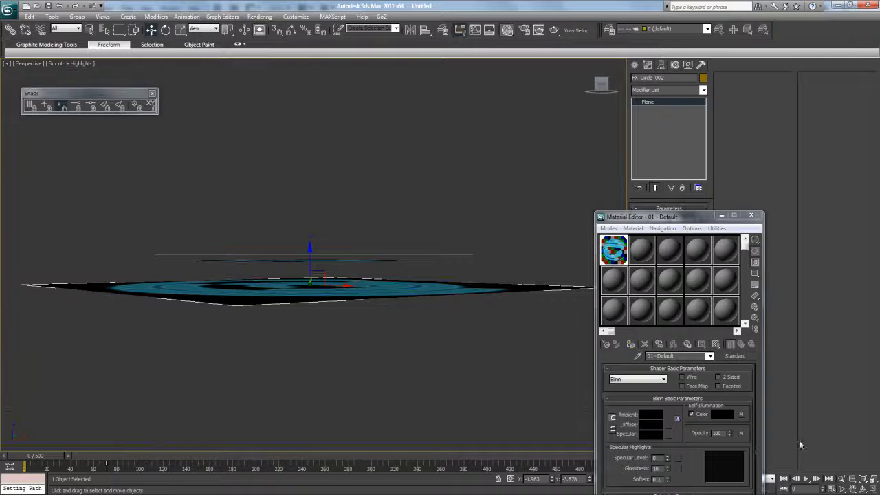
{"action": "left_click", "coordinate": [861, 487]}
{"action": "left_click_drag", "start_coordinate": [422, 308], "coordinate": [325, 300]}
{"action": "scroll", "coordinate": [325, 300], "scroll_direction": "up", "scroll_amount": 2}
{"action": "scroll", "coordinate": [325, 300], "scroll_direction": "down", "scroll_amount": 2}
{"action": "left_click_drag", "start_coordinate": [636, 219], "coordinate": [570, 165]}
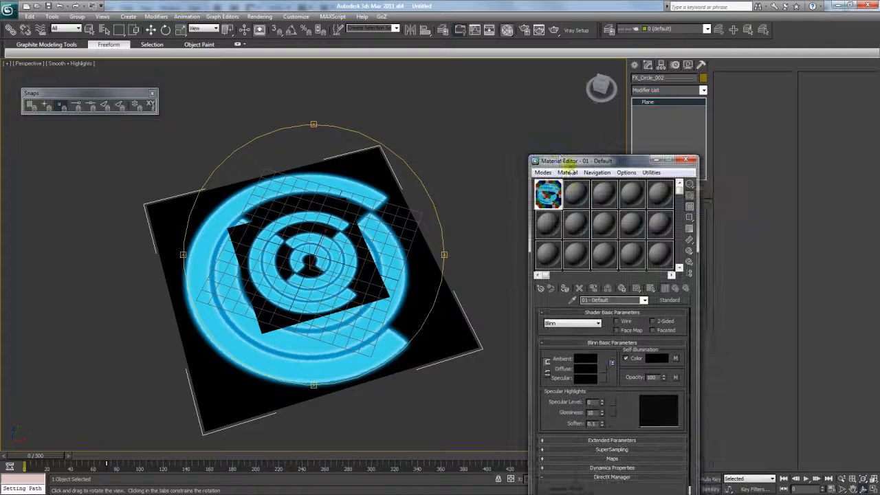
- Copy the circle material into slot 2 and name the original FX_Circle_1
{"action": "left_click_drag", "start_coordinate": [551, 195], "coordinate": [575, 193]}
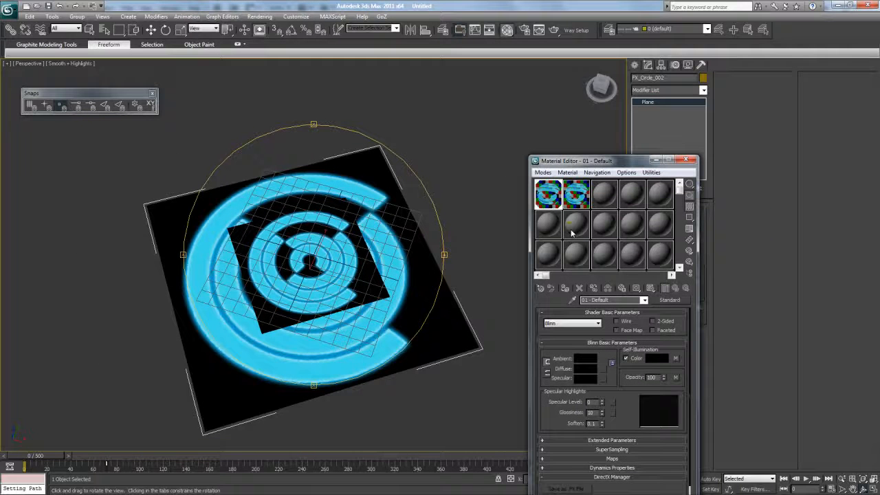
{"action": "key", "text": "Caps_Lock"}
{"action": "type", "text": "FX_c"}
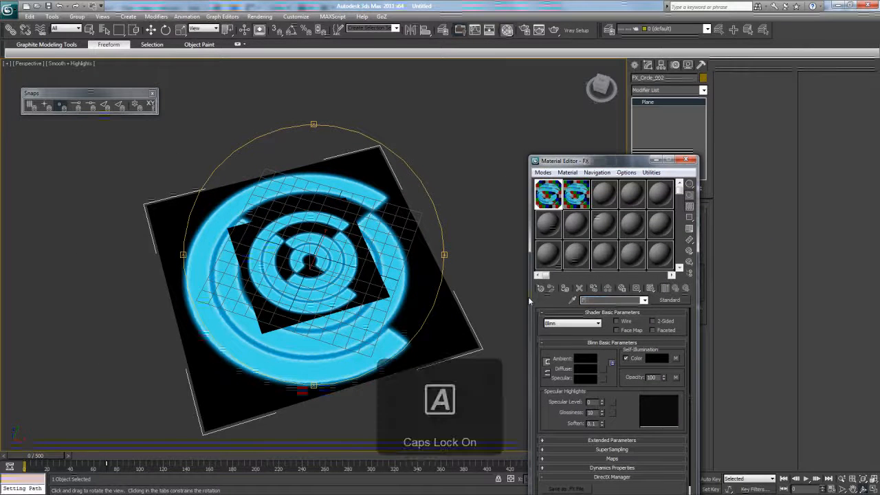
{"action": "type", "text": "IRCLE"}
{"action": "key", "text": "BackSpace"}
{"action": "key", "text": "BackSpace"}
{"action": "key", "text": "BackSpace"}
{"action": "key", "text": "BackSpace"}
{"action": "key", "text": "BackSpace"}
{"action": "key", "text": "BackSpace"}
{"action": "key", "text": "Caps_Lock"}
{"action": "type", "text": "Circle_1"}
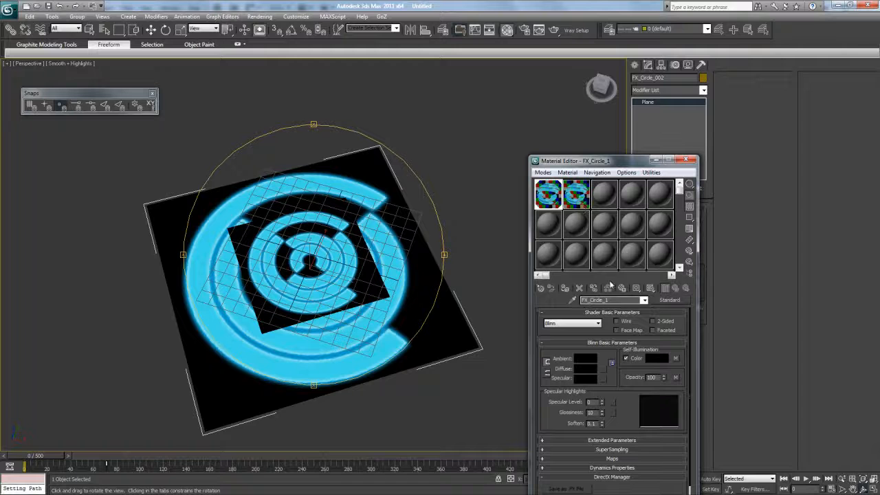
{"action": "key", "text": "Return"}
{"action": "key", "text": "ctrl+c"}
- Rename the copy FX_Circle_2 and assign it to the new larger plane
{"action": "left_click", "coordinate": [571, 201]}
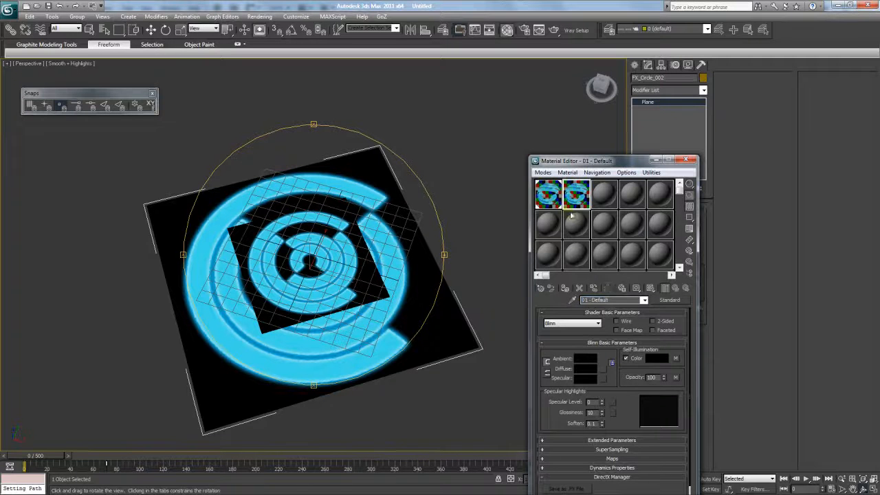
{"action": "left_click_drag", "start_coordinate": [619, 300], "coordinate": [584, 300]}
{"action": "key", "text": "ctrl+v"}
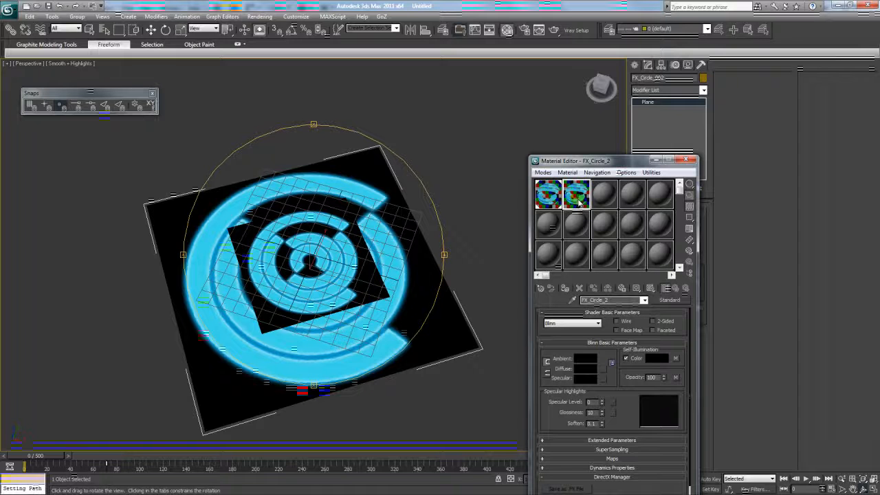
{"action": "left_click", "coordinate": [150, 30]}
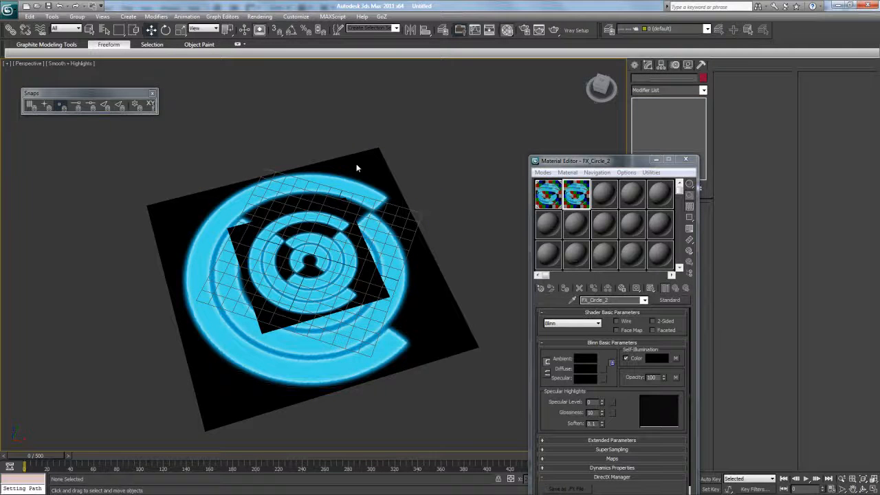
{"action": "left_click", "coordinate": [576, 194]}
{"action": "left_click", "coordinate": [565, 291]}
{"action": "left_click_drag", "start_coordinate": [564, 161], "coordinate": [514, 118]}
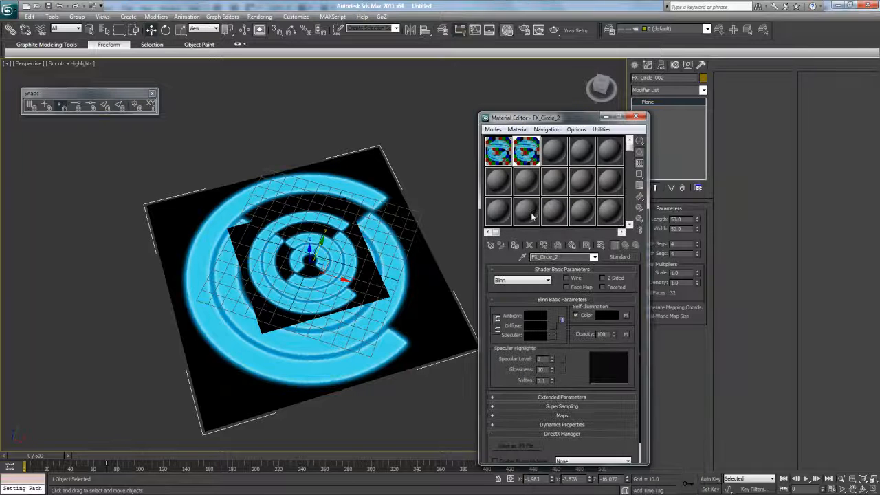
- Set the FX_Circle_2 opacity map's Output Amount to 0.51 to dim the new circle
{"action": "left_click", "coordinate": [625, 333]}
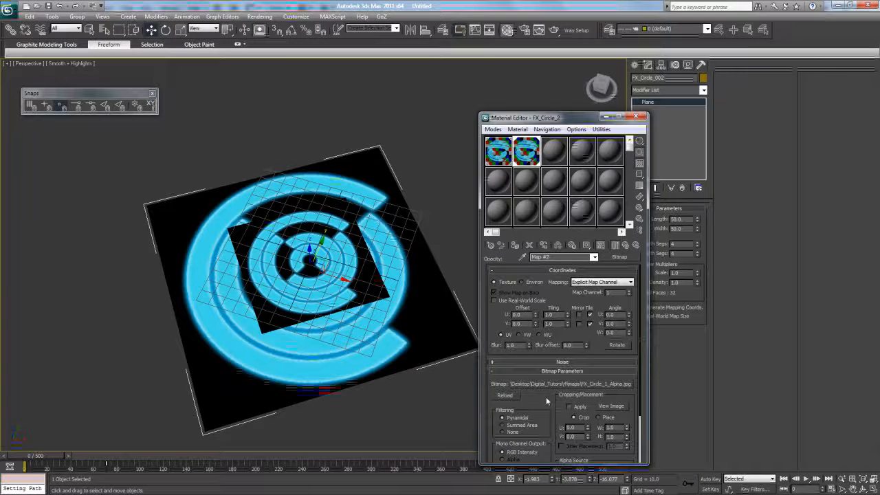
{"action": "left_click_drag", "start_coordinate": [546, 399], "coordinate": [541, 321]}
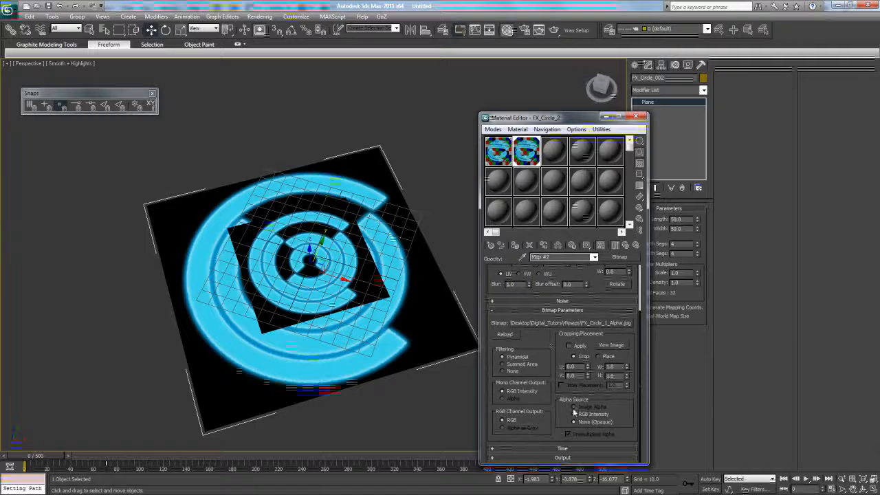
{"action": "left_click", "coordinate": [577, 456]}
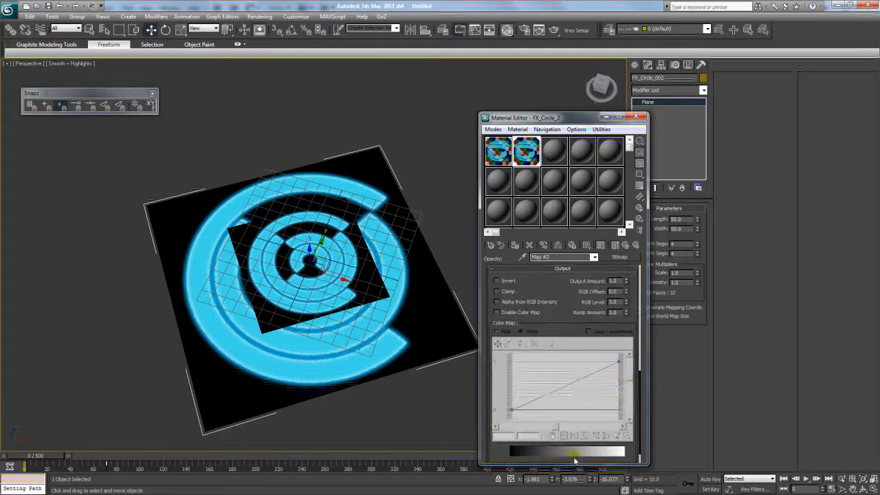
{"action": "scroll", "coordinate": [576, 323], "scroll_direction": "up", "scroll_amount": 1}
{"action": "mouse_move", "coordinate": [628, 306]}
{"action": "left_mouse_down"}
{"action": "mouse_move", "coordinate": [626, 293]}
{"action": "mouse_move", "coordinate": [627, 337]}
{"action": "mouse_move", "coordinate": [626, 305]}
{"action": "left_mouse_up"}
{"action": "left_click_drag", "start_coordinate": [559, 316], "coordinate": [562, 415]}
{"action": "left_click_drag", "start_coordinate": [555, 363], "coordinate": [557, 426]}
{"action": "mouse_move", "coordinate": [551, 340]}
{"action": "left_mouse_down"}
{"action": "mouse_move", "coordinate": [557, 415]}
{"action": "mouse_move", "coordinate": [545, 281]}
{"action": "left_mouse_up"}
{"action": "left_click_drag", "start_coordinate": [565, 385], "coordinate": [572, 344]}
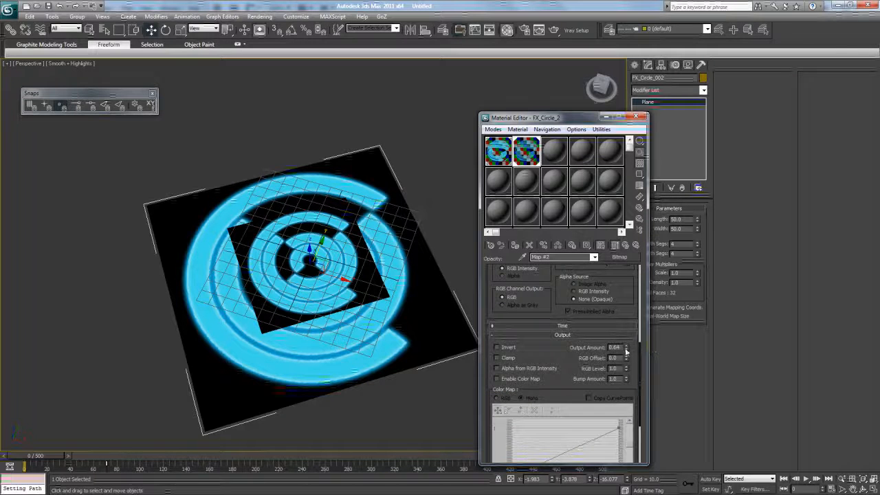
{"action": "left_click_drag", "start_coordinate": [626, 330], "coordinate": [627, 352]}
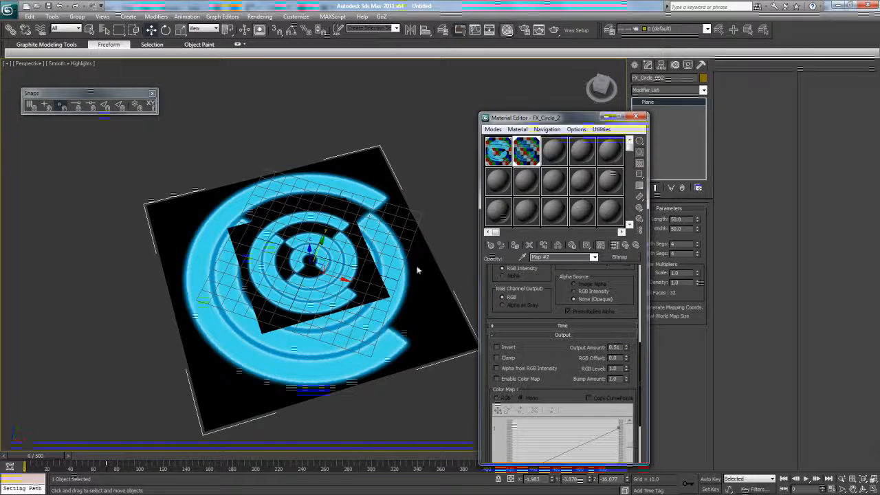
- Bring up the Render Setup dialog from the Rendering menu
{"action": "left_click", "coordinate": [261, 17]}
{"action": "left_click", "coordinate": [276, 38]}
{"action": "scroll", "coordinate": [437, 126], "scroll_direction": "down", "scroll_amount": 5}
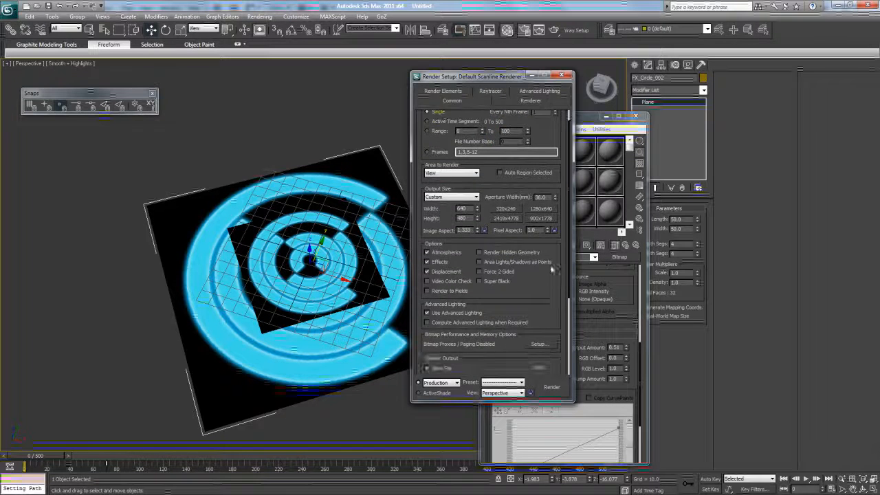
{"action": "left_click", "coordinate": [550, 387]}
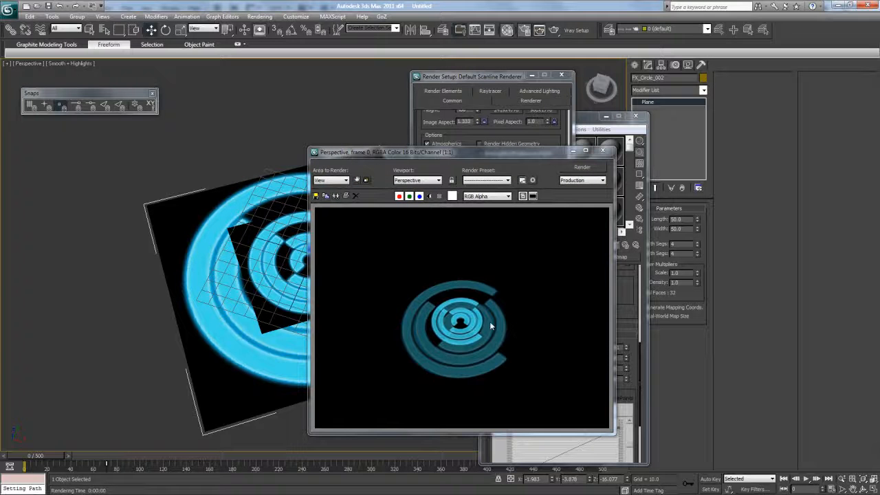
{"action": "left_click_drag", "start_coordinate": [547, 155], "coordinate": [511, 111]}
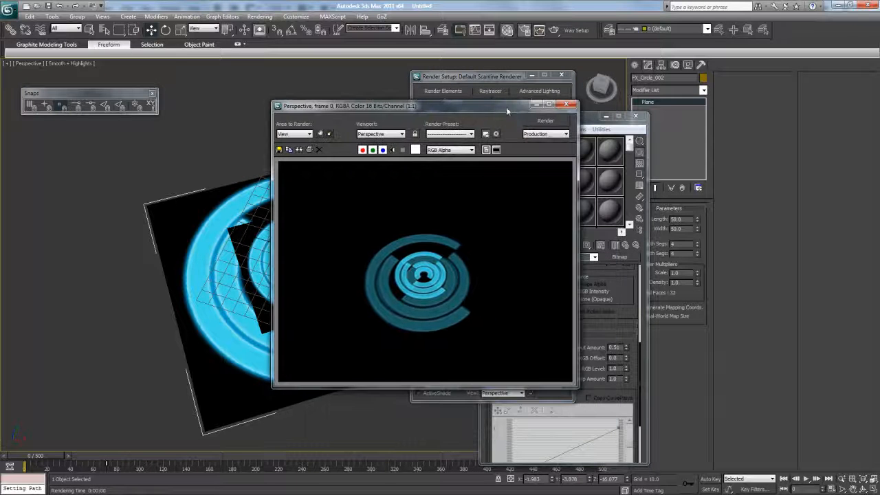
{"action": "left_click", "coordinate": [568, 107]}
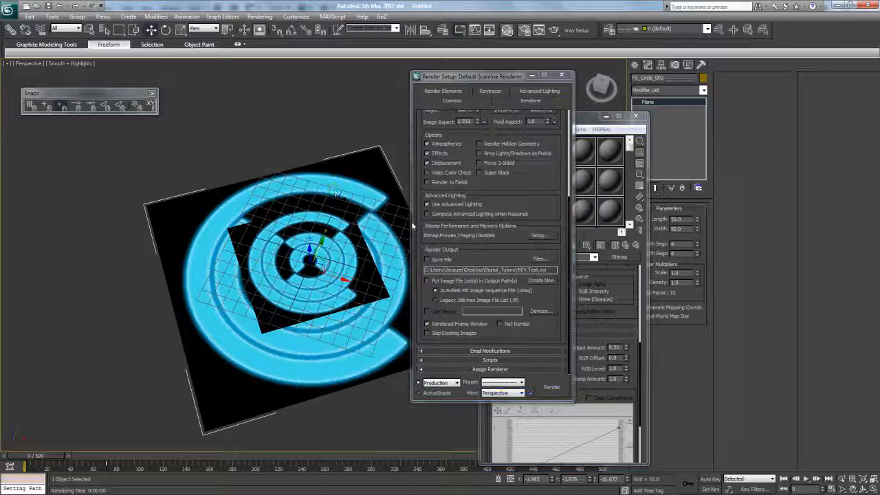
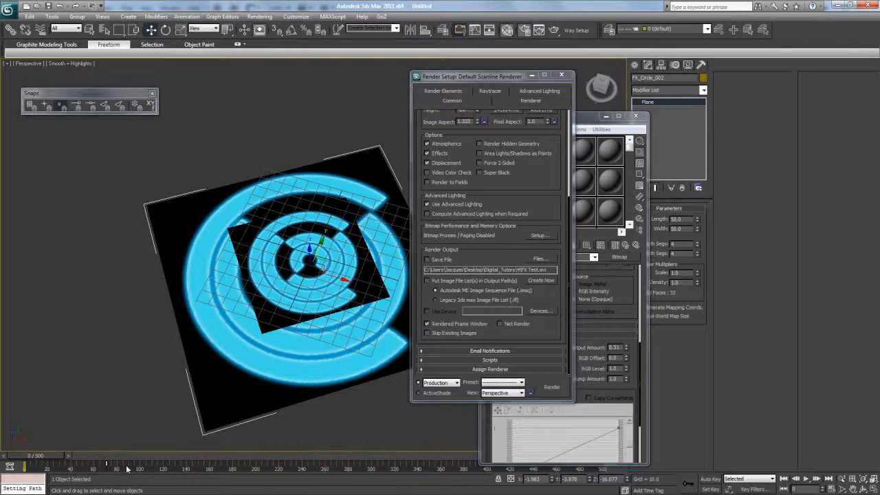
- In the Curve Editor, drag FX_Circle_002's position keys later in time, then close the editor
{"action": "left_click", "coordinate": [222, 16]}
{"action": "left_click", "coordinate": [235, 23]}
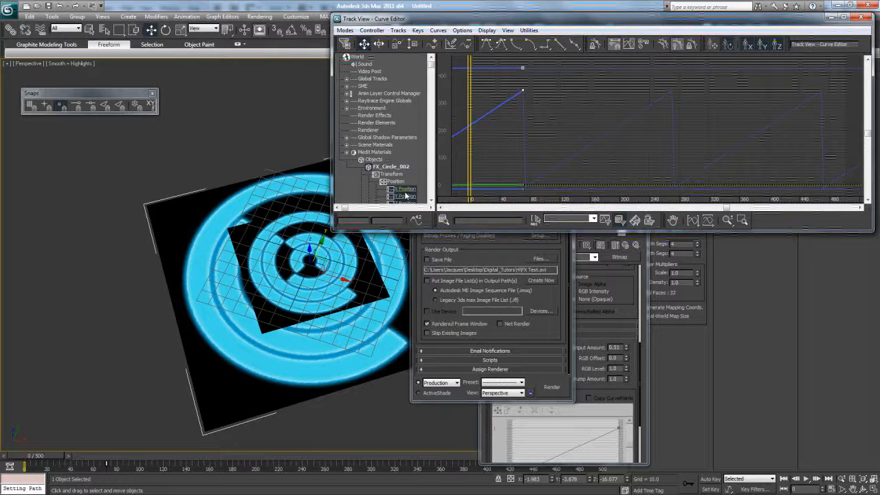
{"action": "left_click", "coordinate": [128, 468]}
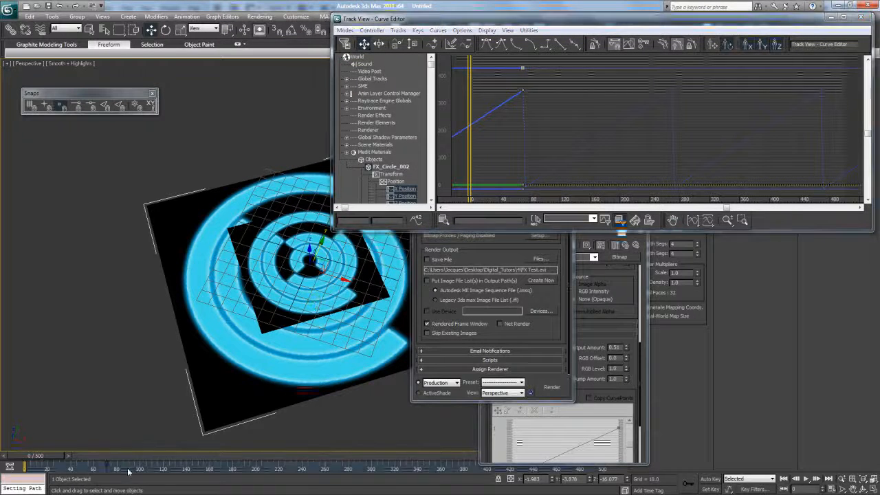
{"action": "left_click", "coordinate": [235, 206]}
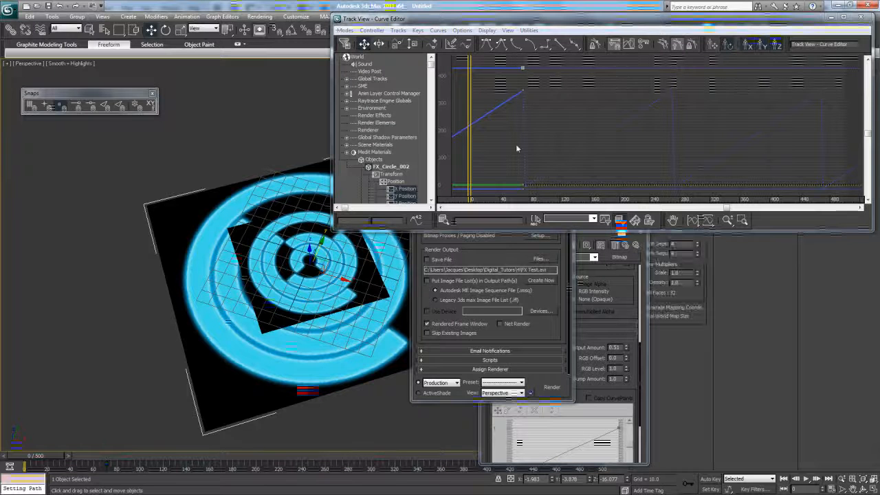
{"action": "scroll", "coordinate": [574, 126], "scroll_direction": "down", "scroll_amount": 4}
{"action": "middle_click_drag", "start_coordinate": [574, 126], "coordinate": [599, 104]}
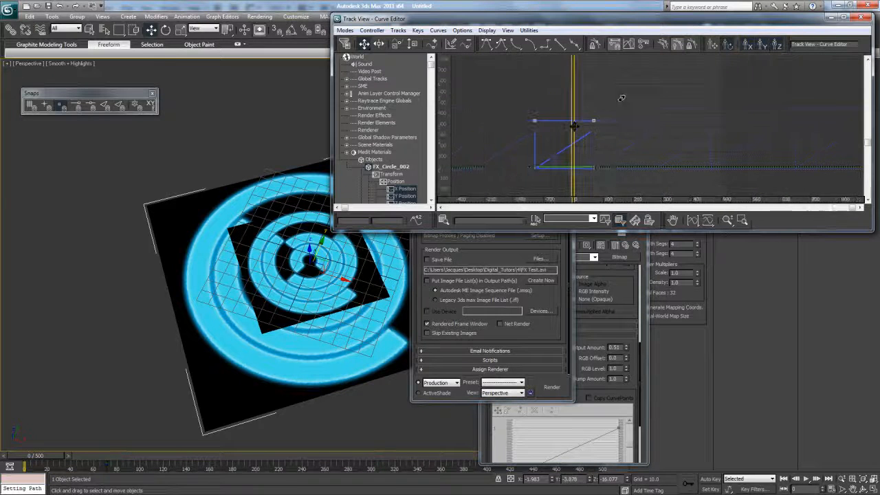
{"action": "left_click_drag", "start_coordinate": [536, 168], "coordinate": [622, 172]}
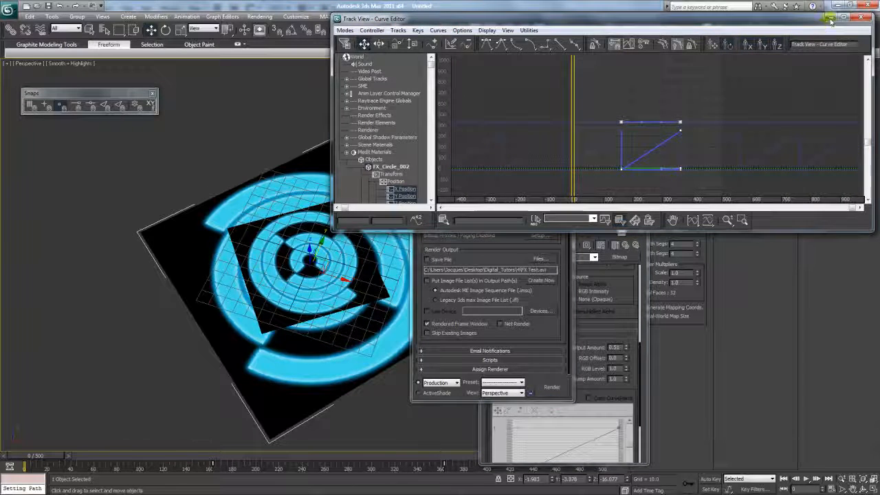
{"action": "left_click", "coordinate": [830, 20]}
- Shift-scale FX_Circle_002 into a smaller copy, FX_Circle_003, and raise it slightly in Z
{"action": "left_click_drag", "start_coordinate": [500, 77], "coordinate": [772, 100]}
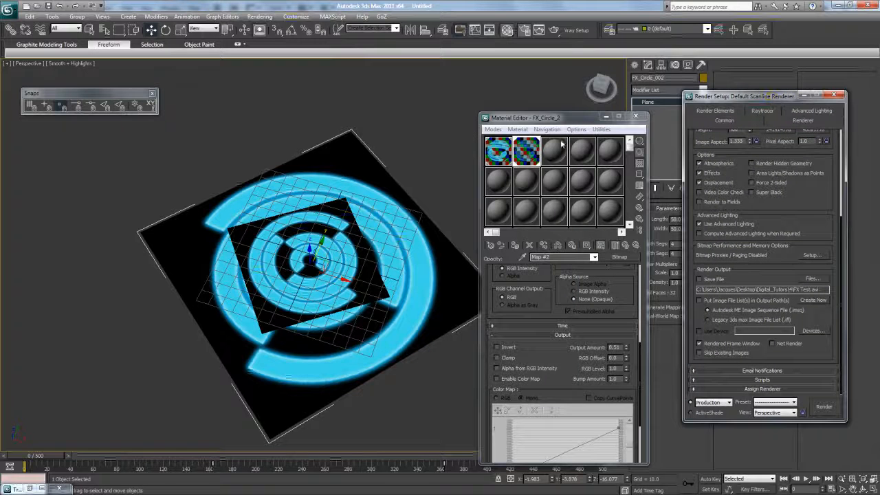
{"action": "left_click_drag", "start_coordinate": [526, 118], "coordinate": [557, 93]}
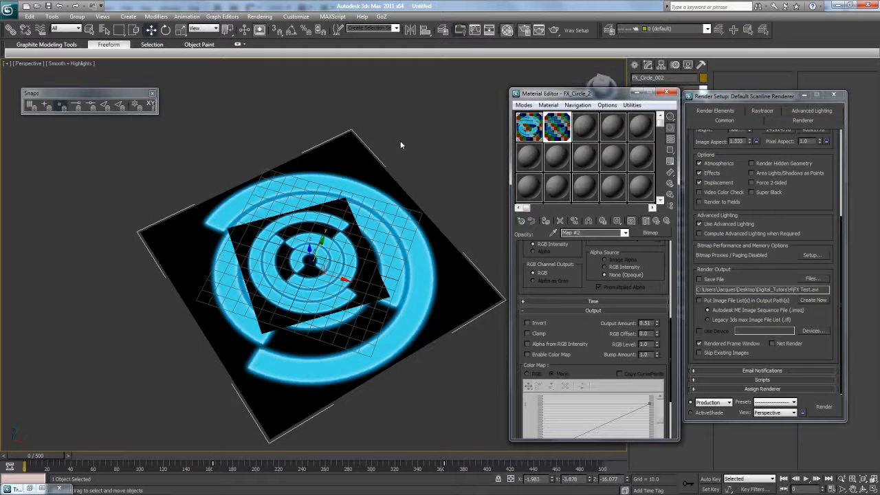
{"action": "left_click", "coordinate": [355, 184]}
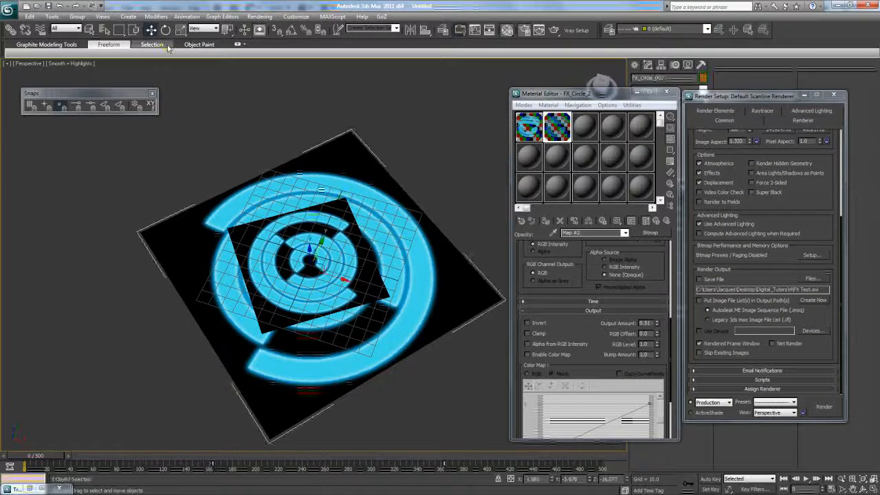
{"action": "key", "text": "w"}
{"action": "left_click_drag", "start_coordinate": [316, 270], "coordinate": [310, 292], "text": "shift"}
{"action": "left_click", "coordinate": [440, 292]}
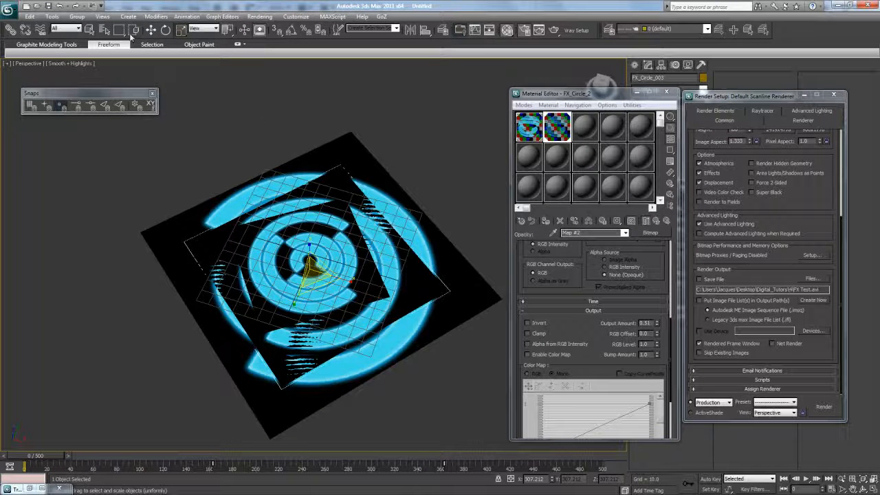
{"action": "left_click", "coordinate": [151, 30]}
{"action": "left_click_drag", "start_coordinate": [313, 255], "coordinate": [309, 246]}
- Copy the circle material to slot 3 as FX_Circle_3 with opacity Output Amount 0.76
{"action": "left_click_drag", "start_coordinate": [562, 132], "coordinate": [585, 134]}
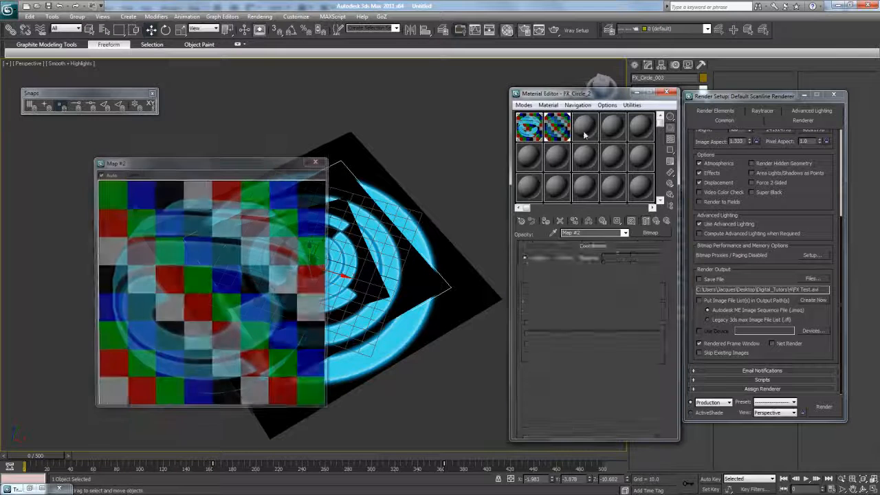
{"action": "left_click", "coordinate": [327, 162]}
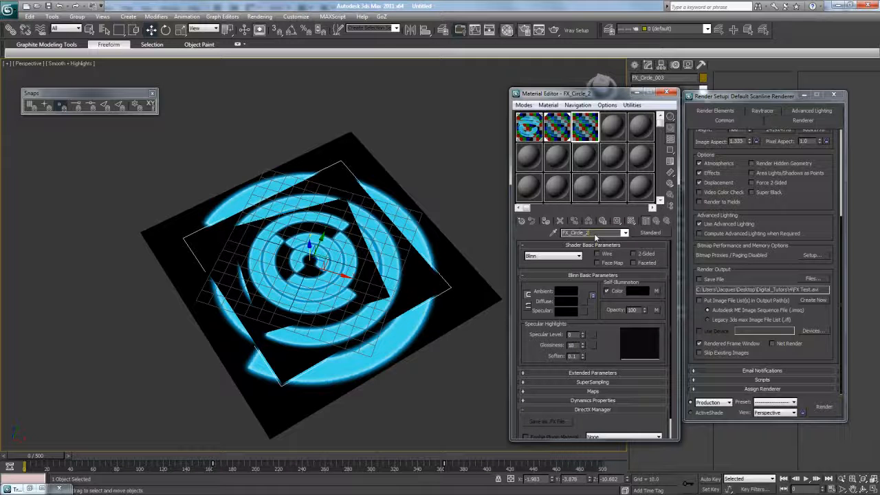
{"action": "left_click", "coordinate": [656, 311]}
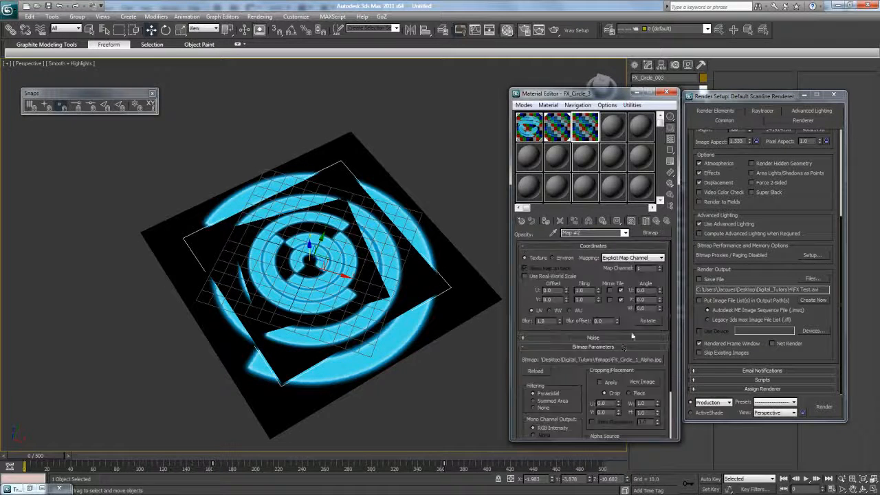
{"action": "left_click_drag", "start_coordinate": [628, 326], "coordinate": [629, 215]}
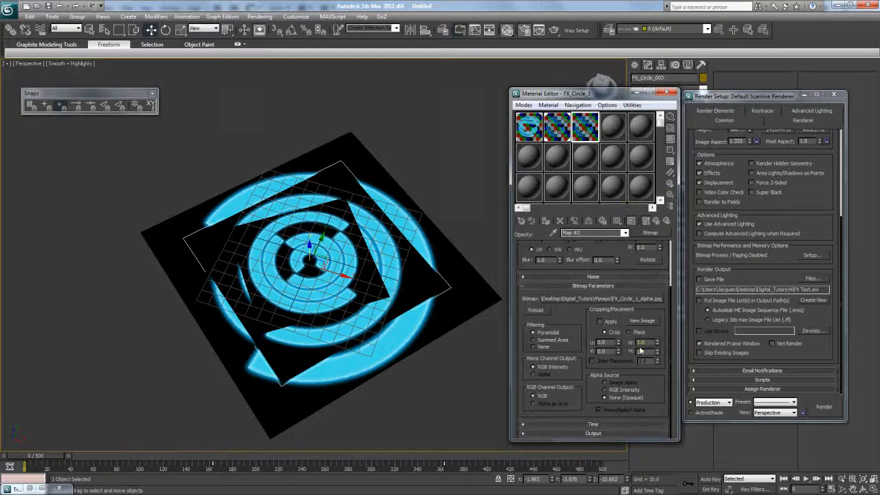
{"action": "left_click", "coordinate": [627, 431]}
{"action": "left_click_drag", "start_coordinate": [606, 299], "coordinate": [606, 317]}
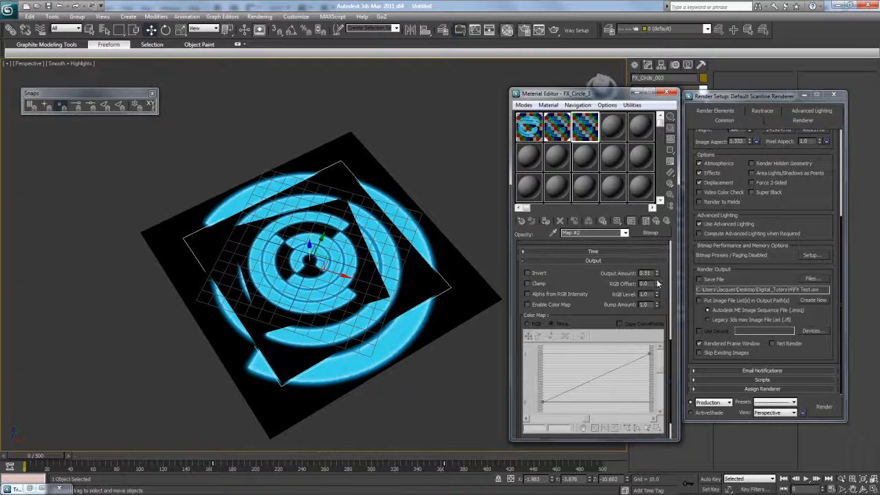
{"action": "left_click_drag", "start_coordinate": [657, 273], "coordinate": [657, 272]}
{"action": "scroll", "coordinate": [575, 282], "scroll_direction": "up", "scroll_amount": 1}
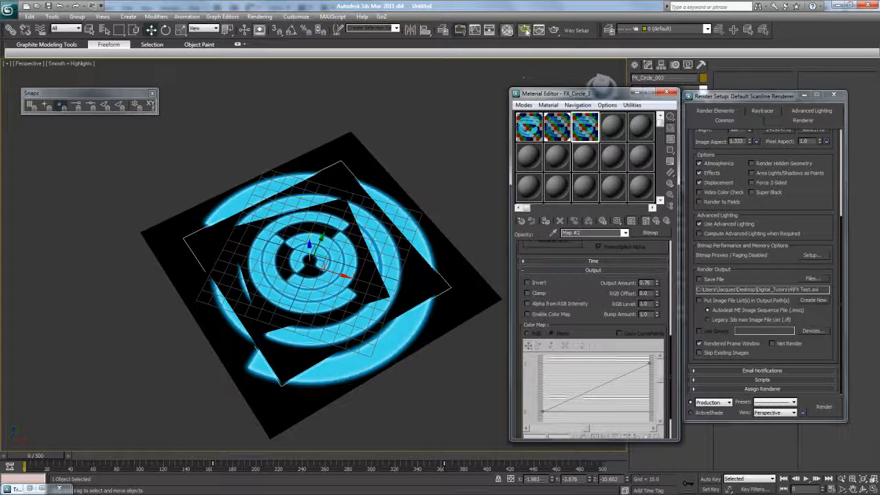
- Render a test frame, then slide the copy's track-bar keys earlier and scrub to check timing
{"action": "left_click", "coordinate": [554, 31]}
{"action": "scroll", "coordinate": [436, 277], "scroll_direction": "up", "scroll_amount": 5}
{"action": "scroll", "coordinate": [436, 277], "scroll_direction": "down", "scroll_amount": 5}
{"action": "left_click", "coordinate": [566, 105]}
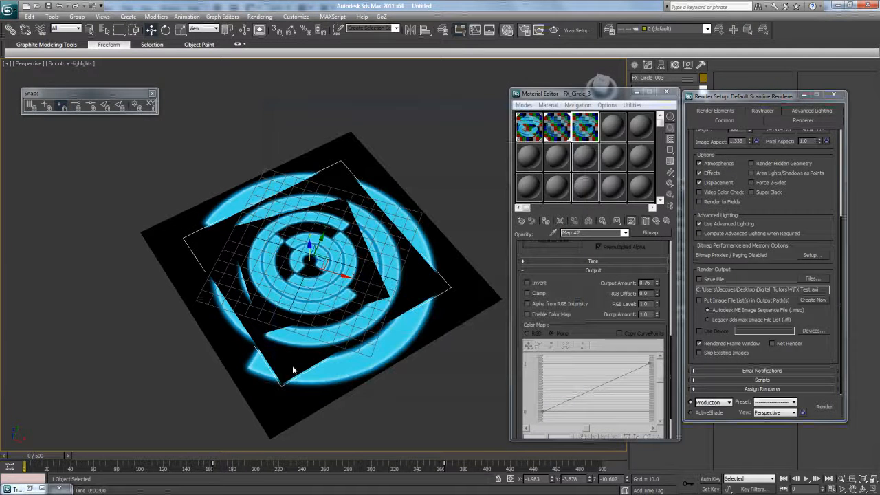
{"action": "left_click_drag", "start_coordinate": [215, 467], "coordinate": [148, 469]}
{"action": "left_click_drag", "start_coordinate": [42, 456], "coordinate": [335, 456]}
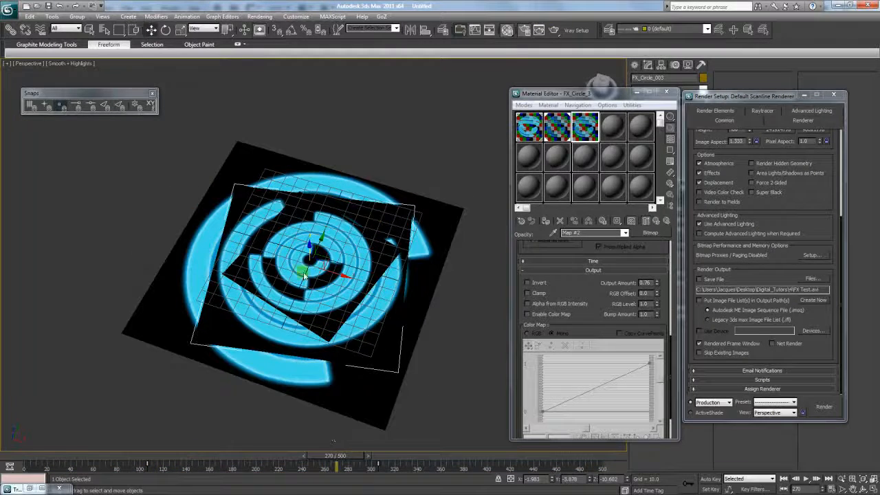
- Render the Top view at frame 270 and scrub back through the animation
{"action": "key", "text": "t"}
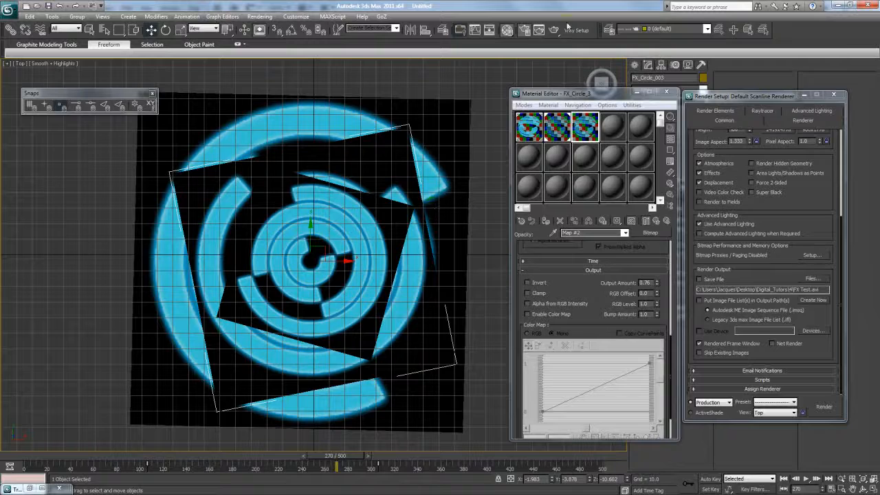
{"action": "left_click", "coordinate": [554, 30]}
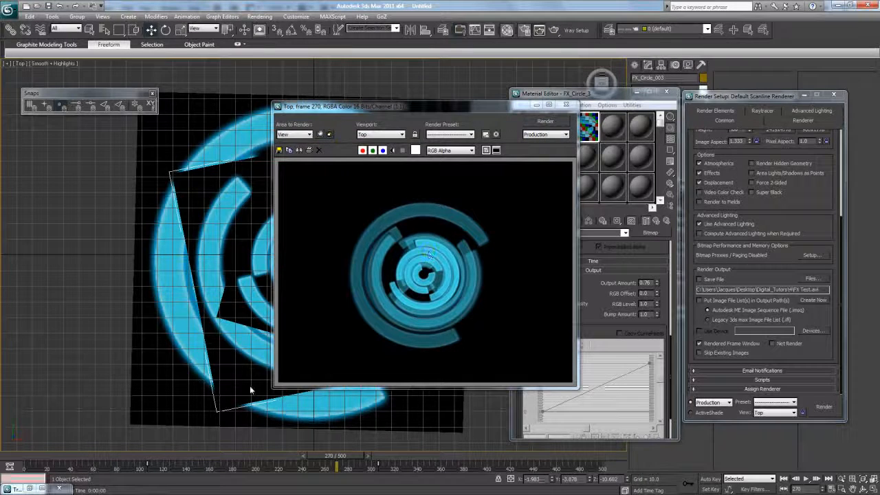
{"action": "left_click_drag", "start_coordinate": [347, 470], "coordinate": [260, 470]}
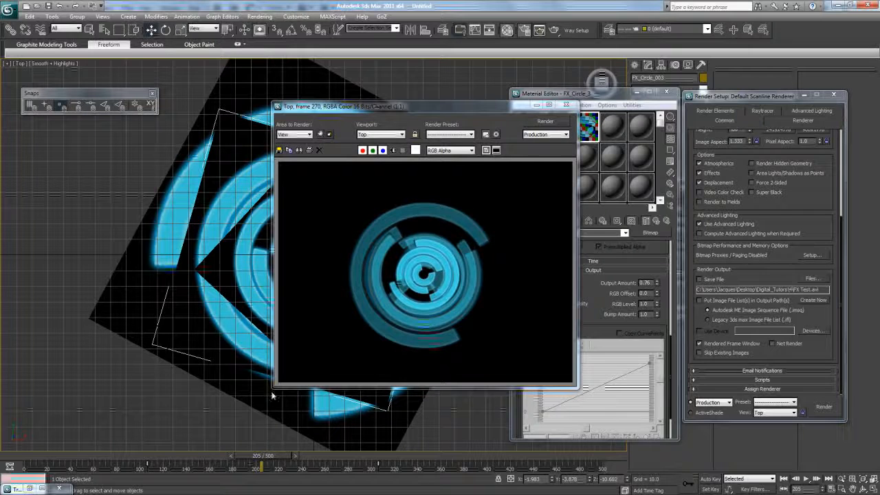
{"action": "left_click", "coordinate": [566, 104]}
- Shift-scale FX_Circle_002 up to clone a larger circle
{"action": "left_click", "coordinate": [379, 131]}
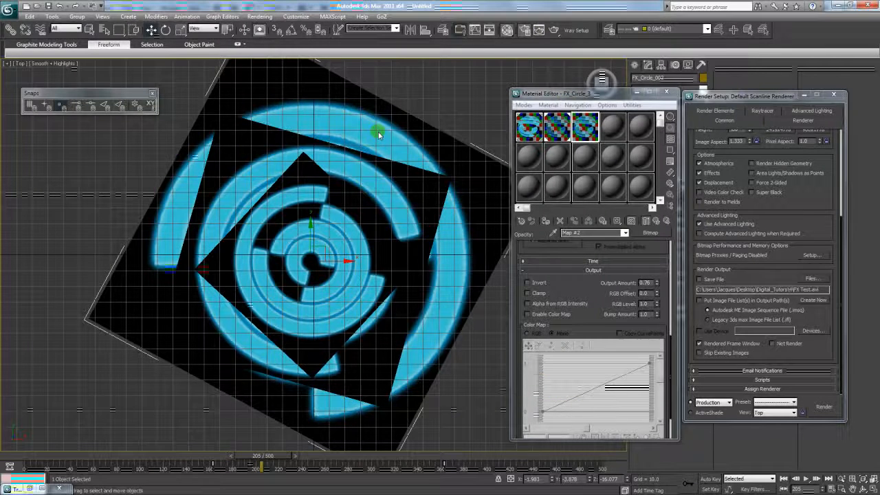
{"action": "key", "text": "r"}
{"action": "left_click_drag", "start_coordinate": [337, 240], "coordinate": [408, 253], "text": "shift"}
- Create the FX_Circle_004 clone and orbit the perspective view down onto the rings
{"action": "left_click", "coordinate": [444, 291]}
{"action": "key", "text": "f"}
{"action": "key", "text": "w"}
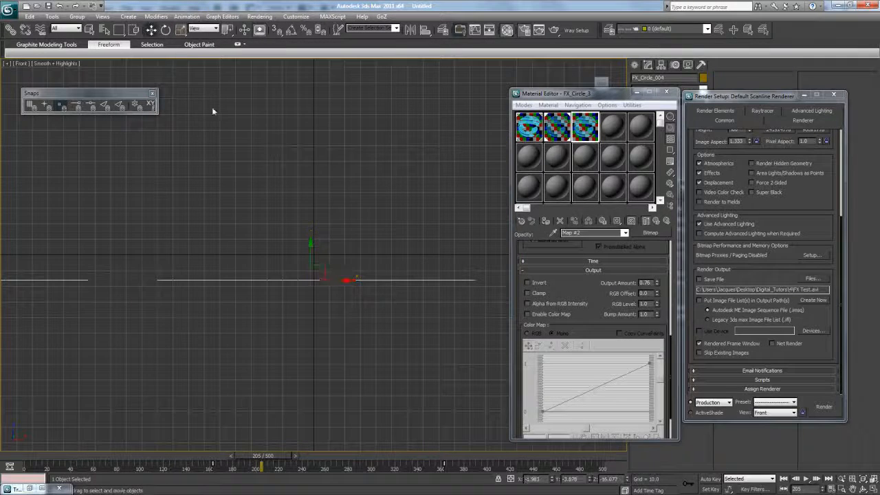
{"action": "key", "text": "p"}
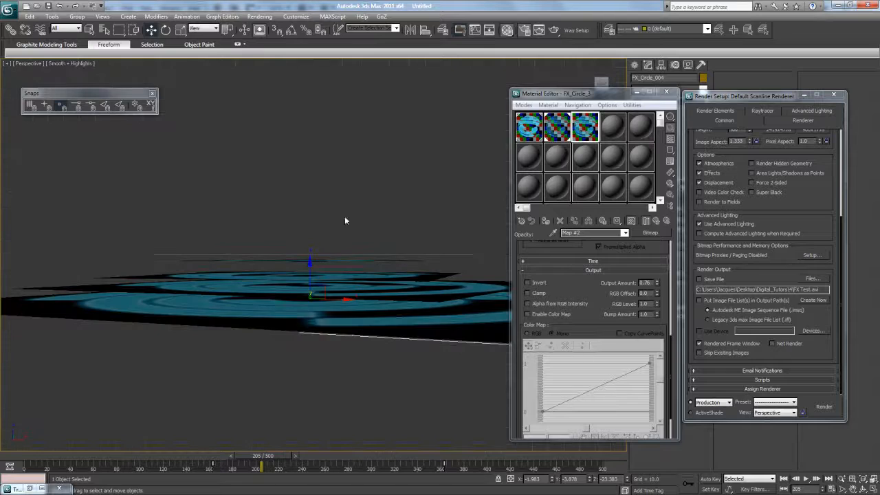
{"action": "left_click", "coordinate": [861, 488]}
{"action": "left_click_drag", "start_coordinate": [313, 273], "coordinate": [284, 305]}
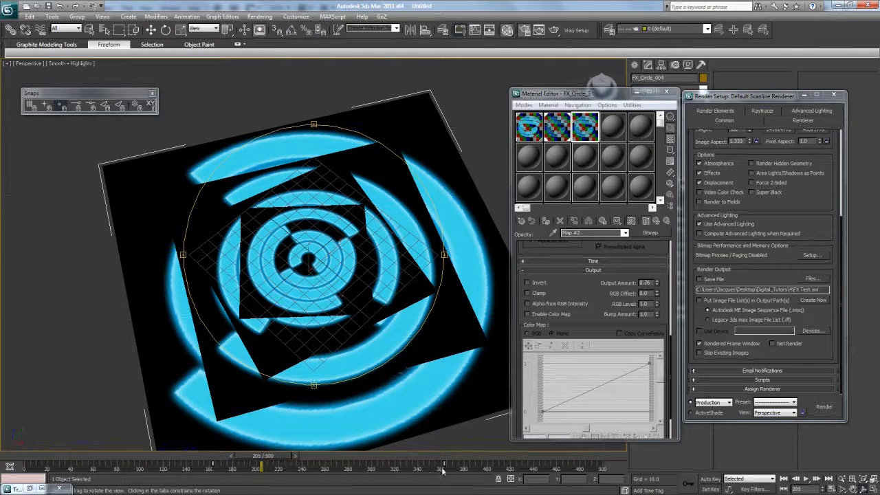
{"action": "left_click_drag", "start_coordinate": [416, 464], "coordinate": [369, 440]}
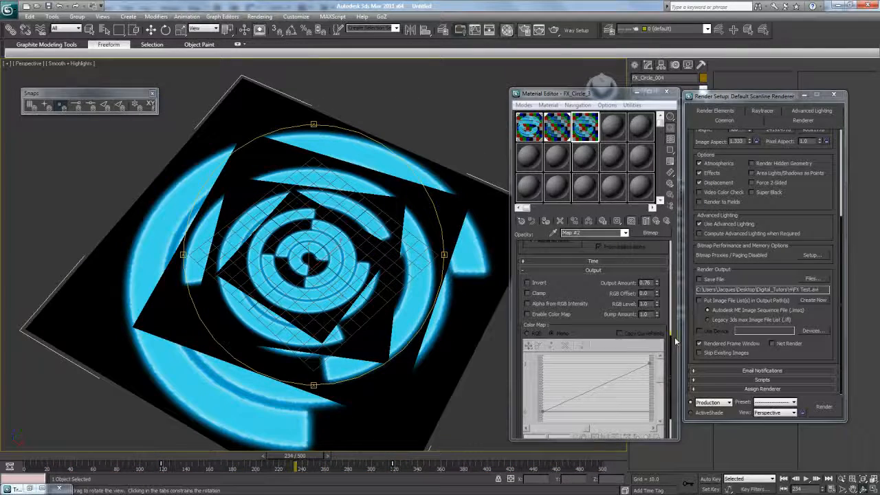
- Copy material 3 to slot 4 as FX_Circle_4, assign it, and set opacity output to 0.25
{"action": "left_click_drag", "start_coordinate": [596, 289], "coordinate": [596, 294]}
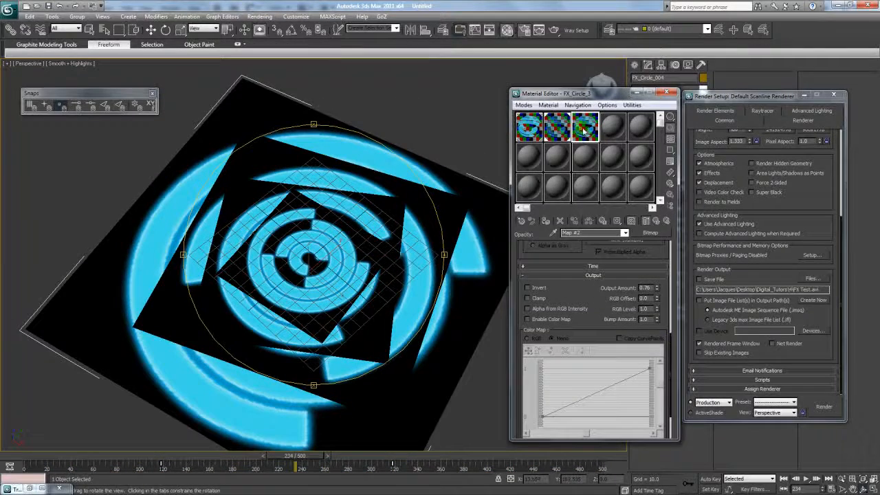
{"action": "left_click_drag", "start_coordinate": [583, 129], "coordinate": [609, 127]}
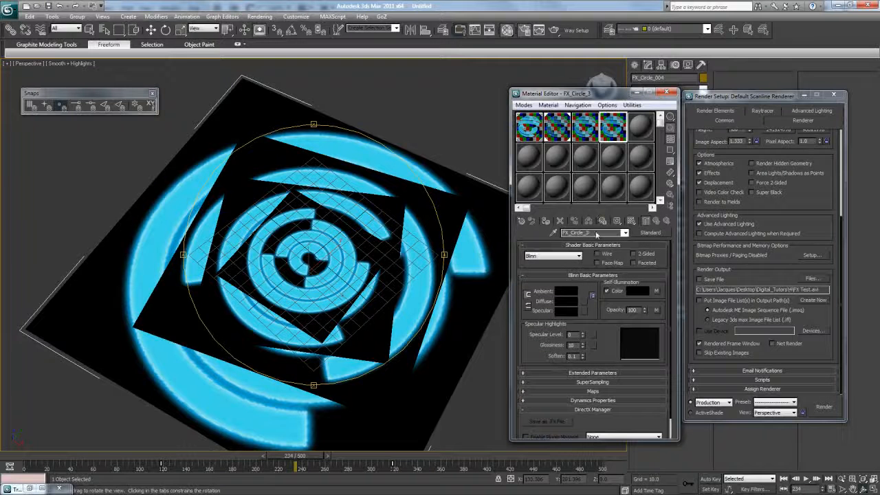
{"action": "type", "text": "4"}
{"action": "left_click_drag", "start_coordinate": [296, 232], "coordinate": [308, 196]}
{"action": "left_click", "coordinate": [548, 221]}
{"action": "left_click_drag", "start_coordinate": [386, 266], "coordinate": [376, 278]}
{"action": "left_click", "coordinate": [655, 311]}
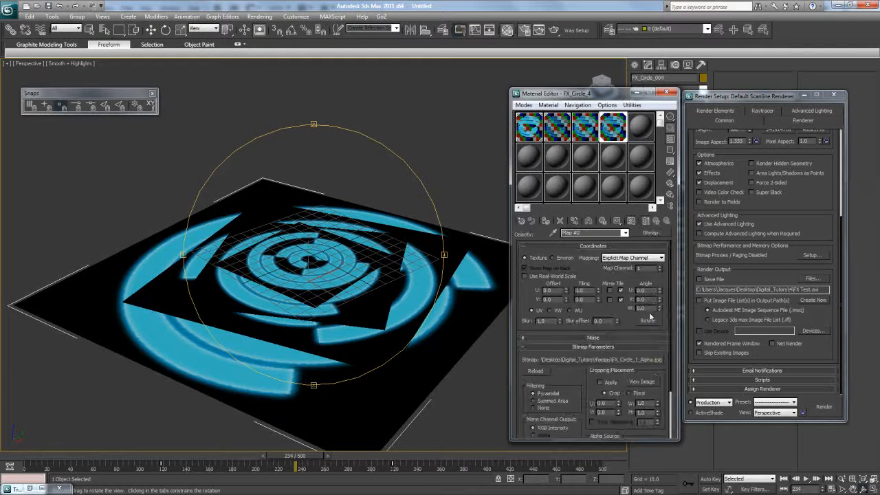
{"action": "left_click_drag", "start_coordinate": [654, 367], "coordinate": [663, 266]}
{"action": "left_click_drag", "start_coordinate": [658, 420], "coordinate": [661, 295]}
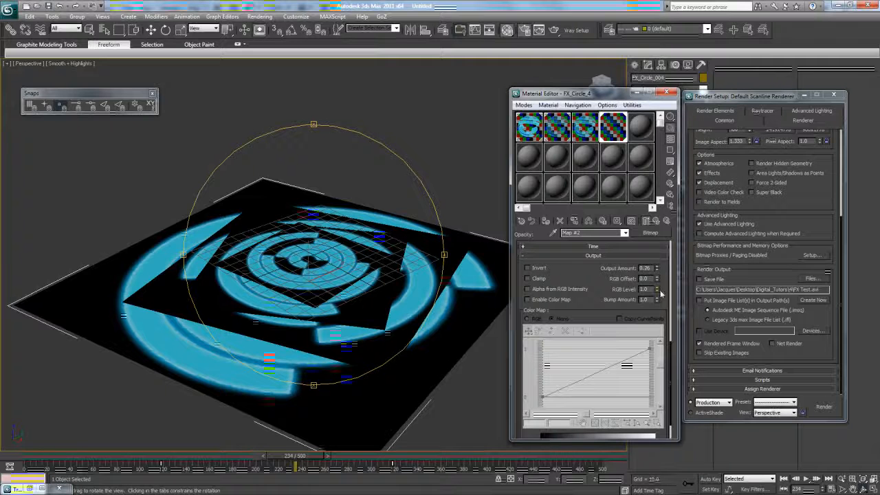
{"action": "left_click_drag", "start_coordinate": [378, 208], "coordinate": [341, 237]}
- Render frame 234 and inspect the layered rings before closing the preview
{"action": "left_click", "coordinate": [554, 30]}
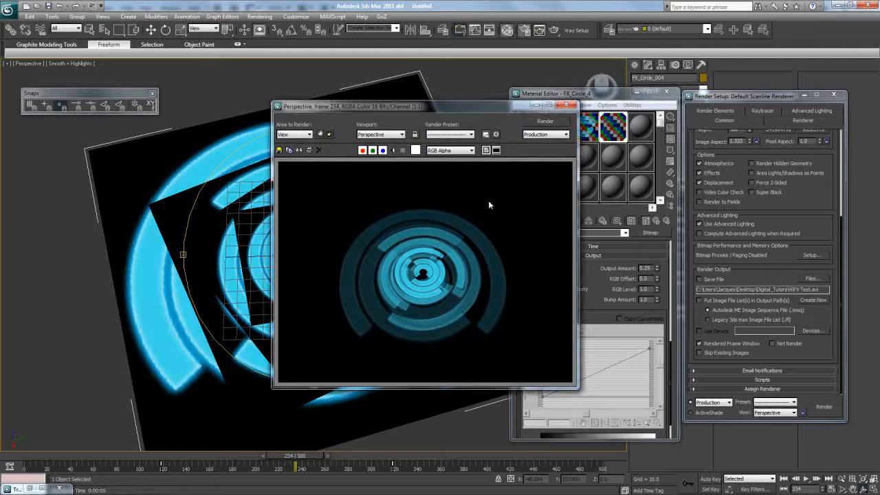
{"action": "left_click_drag", "start_coordinate": [481, 108], "coordinate": [464, 94]}
{"action": "scroll", "coordinate": [485, 213], "scroll_direction": "up", "scroll_amount": 2}
{"action": "scroll", "coordinate": [389, 258], "scroll_direction": "down", "scroll_amount": 2}
{"action": "scroll", "coordinate": [364, 279], "scroll_direction": "up", "scroll_amount": 2}
{"action": "scroll", "coordinate": [367, 276], "scroll_direction": "down", "scroll_amount": 2}
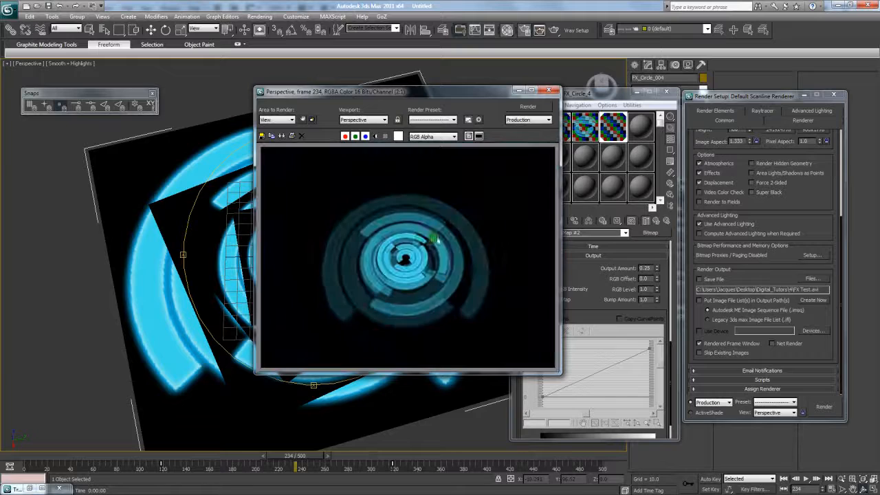
{"action": "left_click", "coordinate": [549, 90]}
- Render frame 217 from a zoomed-out Top view
{"action": "left_click_drag", "start_coordinate": [295, 456], "coordinate": [280, 445]}
{"action": "key", "text": "t"}
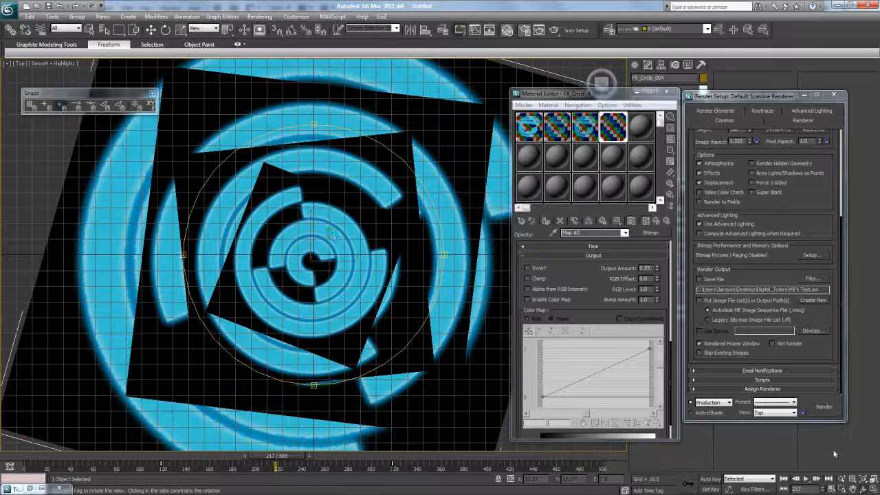
{"action": "scroll", "coordinate": [333, 233], "scroll_direction": "down", "scroll_amount": 2}
{"action": "scroll", "coordinate": [333, 230], "scroll_direction": "down", "scroll_amount": 1}
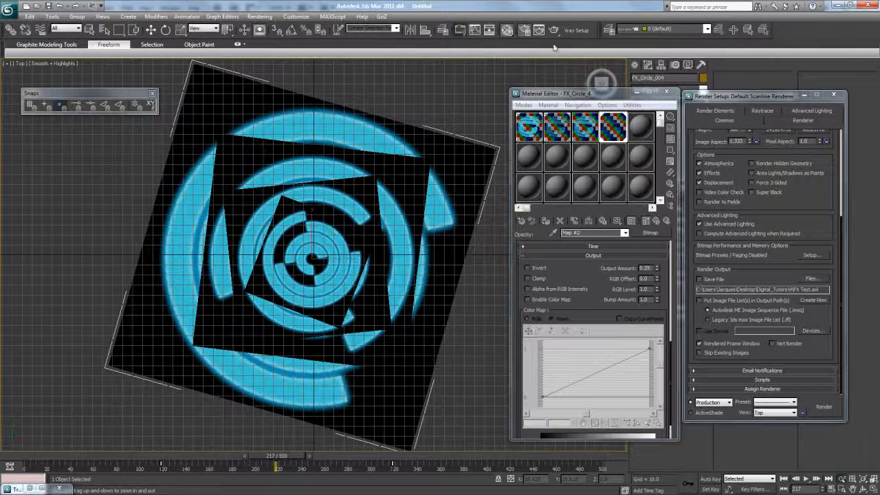
{"action": "left_click", "coordinate": [554, 30]}
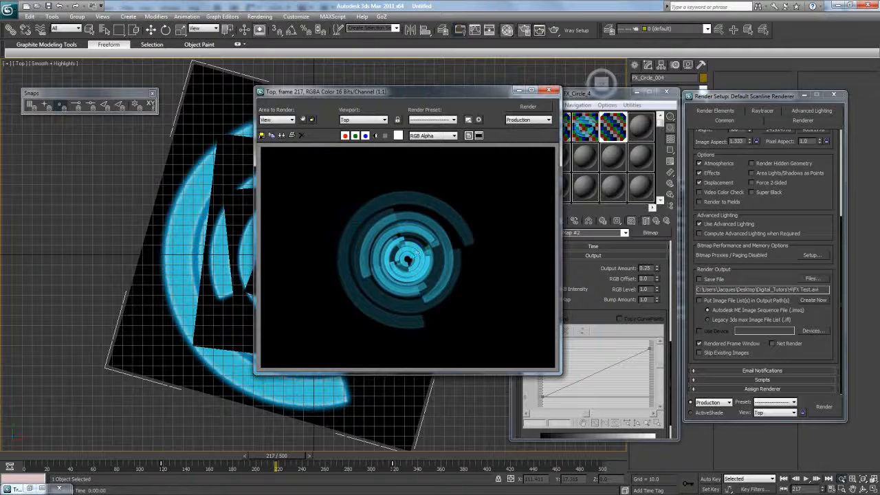
{"action": "left_click", "coordinate": [125, 487]}
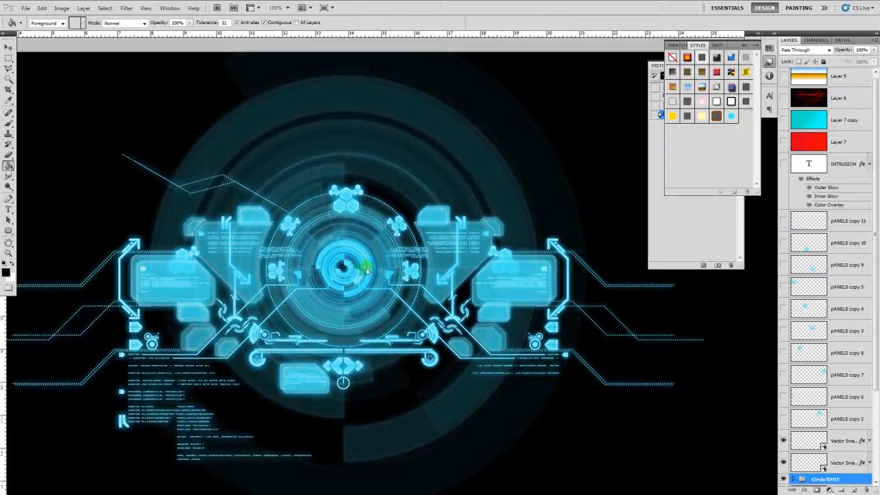
{"action": "key", "text": "alt+Tab"}
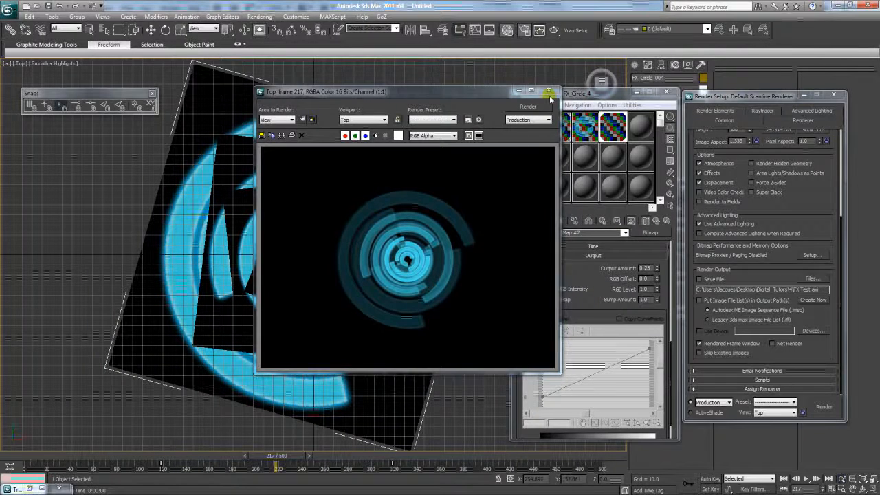
- In perspective, Shift-drag a copy of the circle plane upward in Z
{"action": "left_click", "coordinate": [549, 90]}
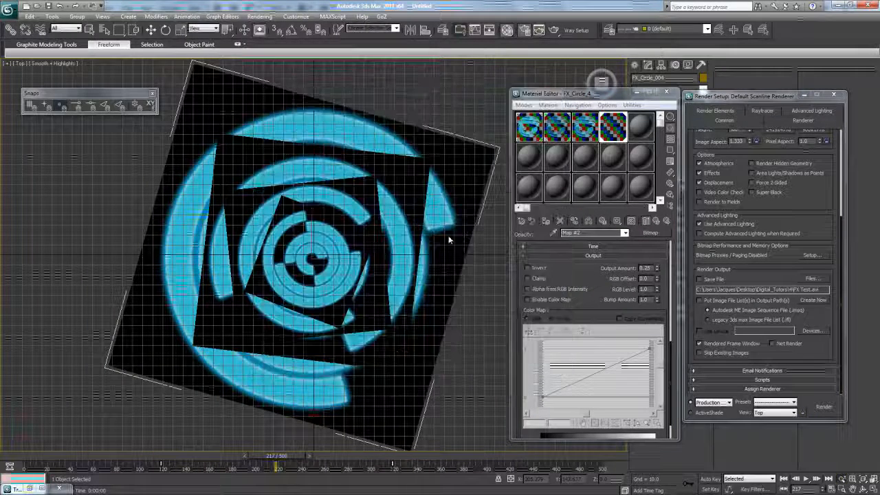
{"action": "key", "text": "p"}
{"action": "left_click", "coordinate": [863, 489]}
{"action": "left_click_drag", "start_coordinate": [308, 305], "coordinate": [344, 258]}
{"action": "key", "text": "w"}
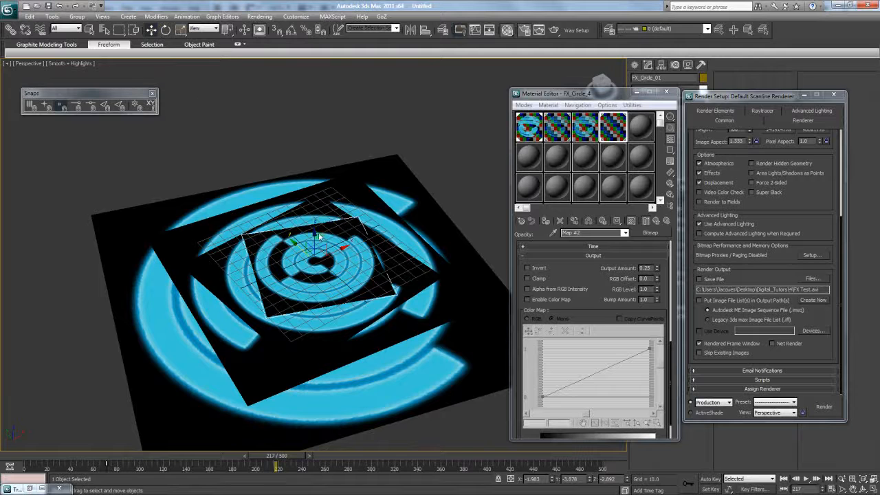
{"action": "left_click_drag", "start_coordinate": [317, 236], "coordinate": [316, 232], "text": "shift"}
{"action": "left_click", "coordinate": [440, 293]}
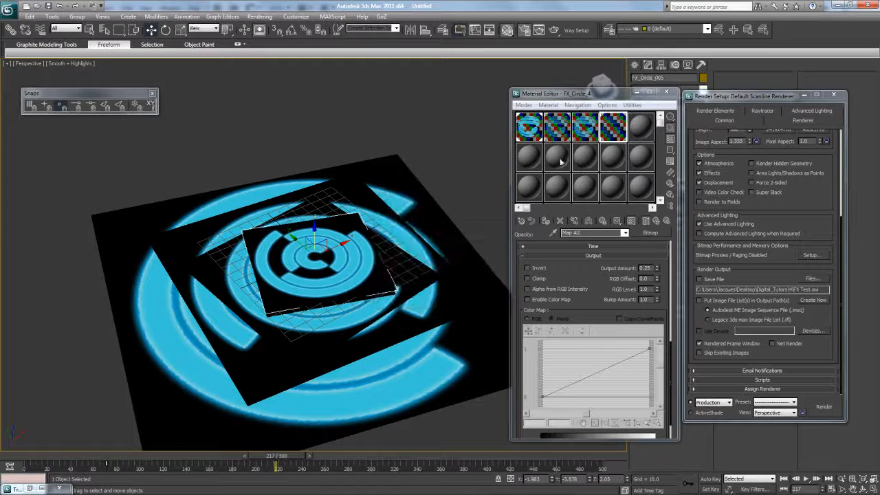
- Duplicate the FX_Circle_1 material into an empty slot and rename it FX_Circle_8_1
{"action": "left_click", "coordinate": [536, 131]}
{"action": "left_click", "coordinate": [530, 130]}
{"action": "left_click_drag", "start_coordinate": [530, 156], "coordinate": [532, 153]}
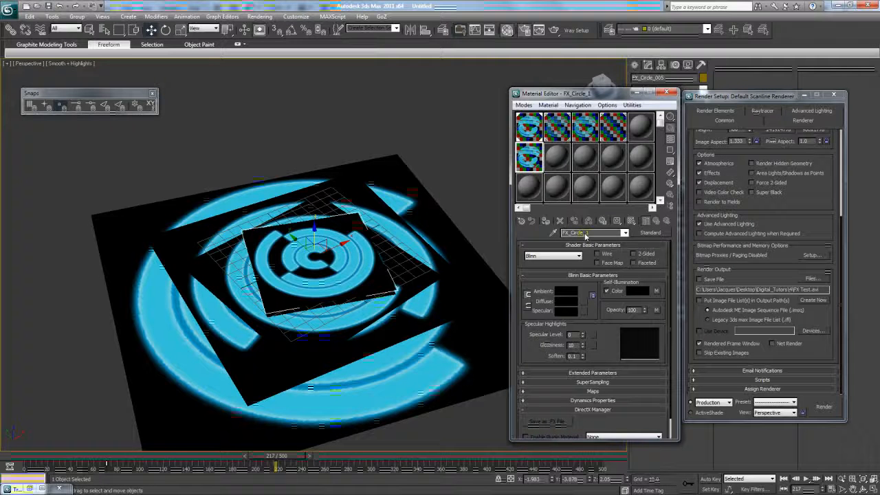
{"action": "left_click_drag", "start_coordinate": [584, 234], "coordinate": [607, 234]}
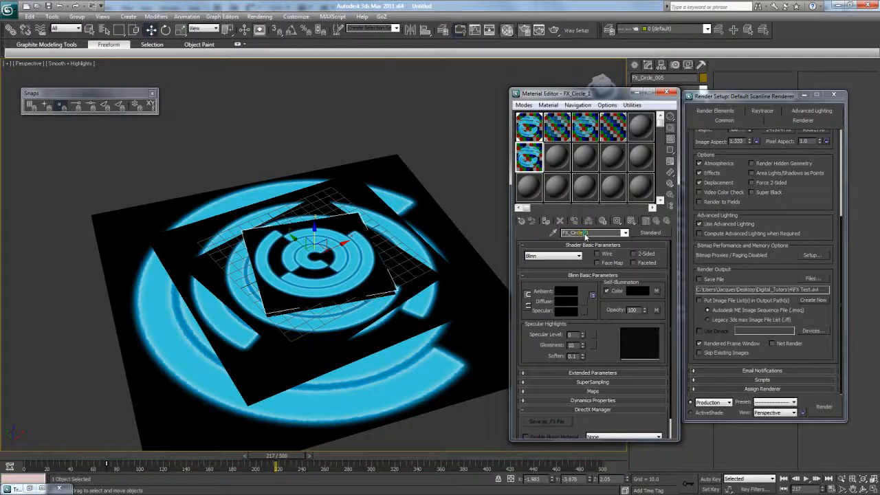
{"action": "key", "text": "Caps_Lock"}
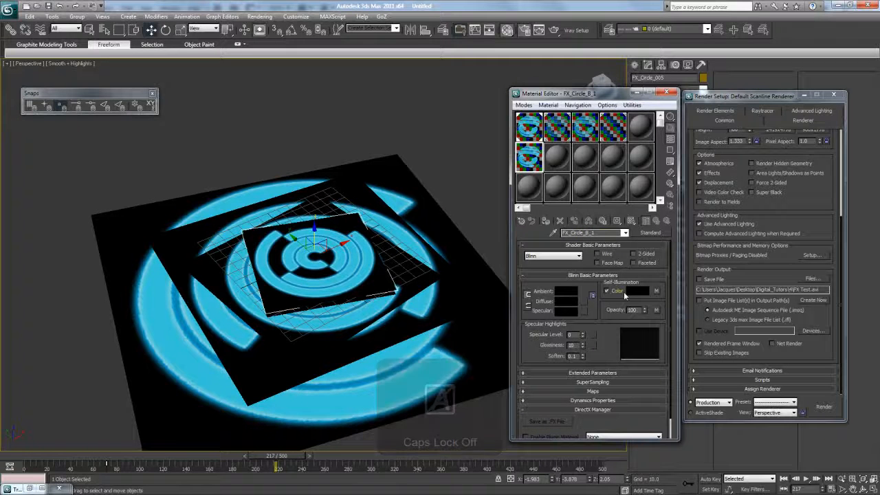
{"action": "left_click", "coordinate": [656, 291]}
- Load FX_Circle_2.psd with collapsed layers as FX_Circle_8_1's self-illumination bitmap
{"action": "left_click", "coordinate": [610, 359]}
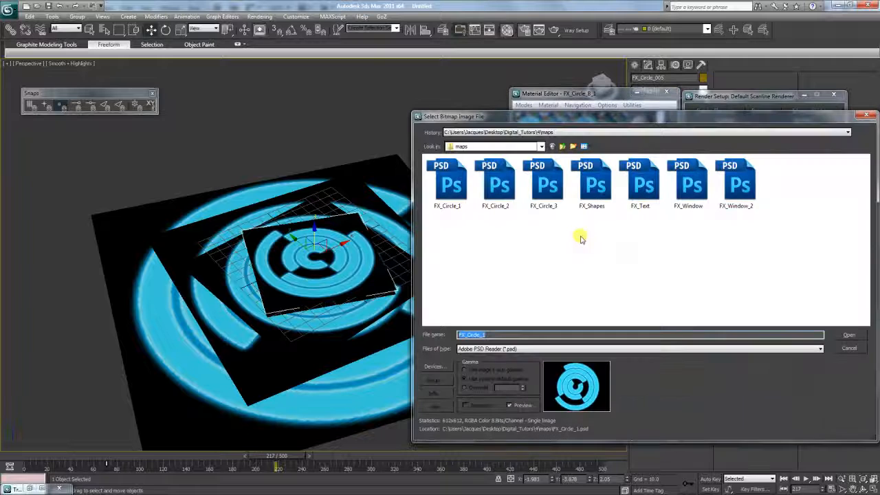
{"action": "left_click", "coordinate": [493, 196]}
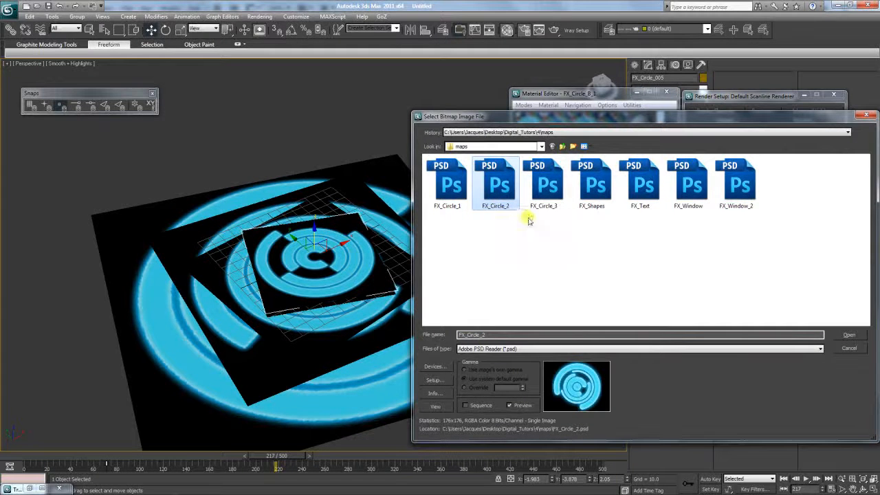
{"action": "double_click", "coordinate": [497, 182]}
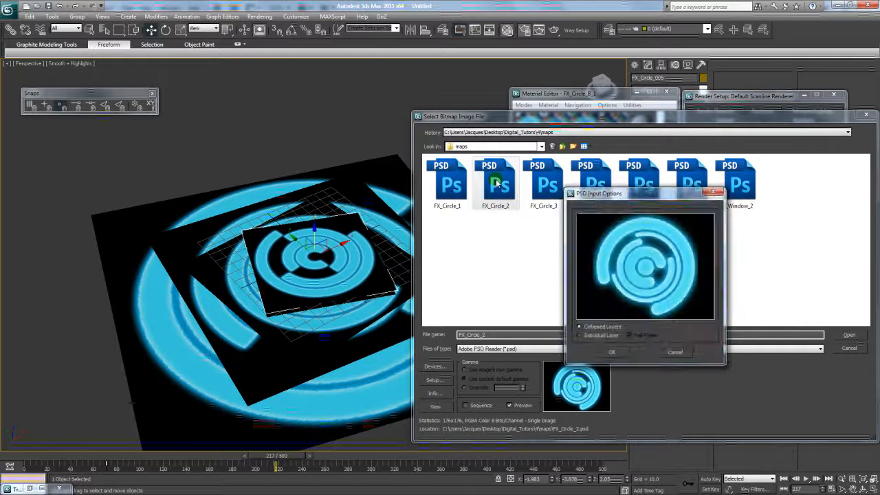
{"action": "left_click", "coordinate": [620, 354]}
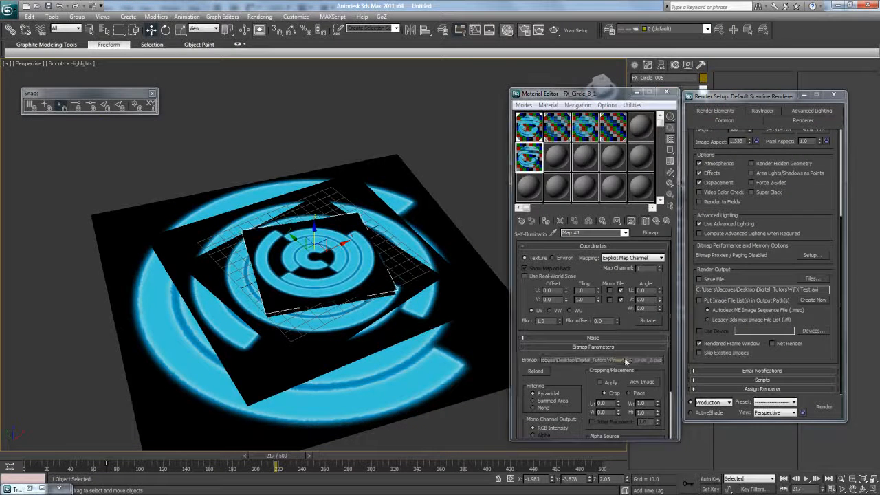
{"action": "left_click", "coordinate": [626, 358]}
{"action": "right_click", "coordinate": [498, 196]}
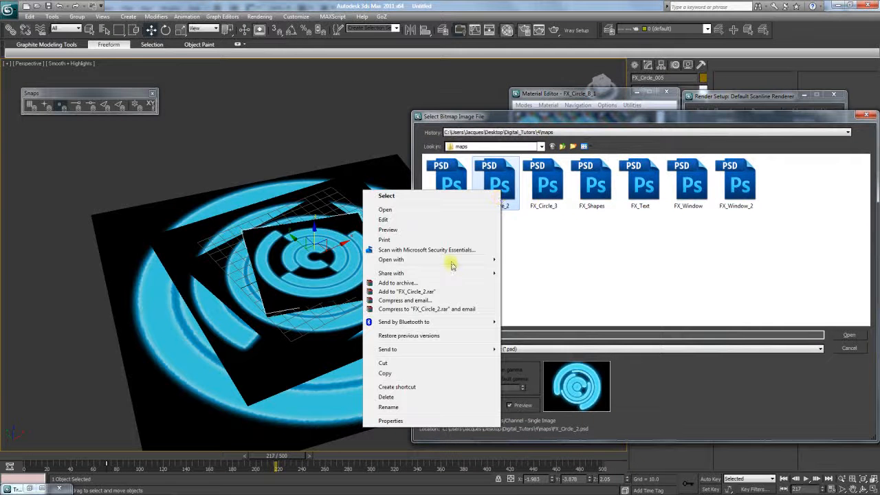
- Open FX_Circle_2 in Photoshop, select all, and view its Alpha 1 channel
{"action": "mouse_move", "coordinate": [413, 259]}
{"action": "left_click", "coordinate": [337, 282]}
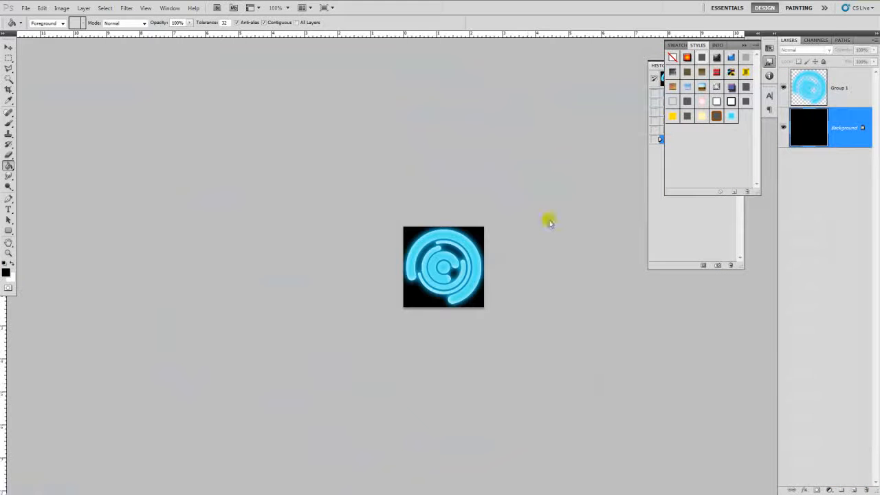
{"action": "left_click", "coordinate": [817, 40]}
{"action": "left_click", "coordinate": [815, 122]}
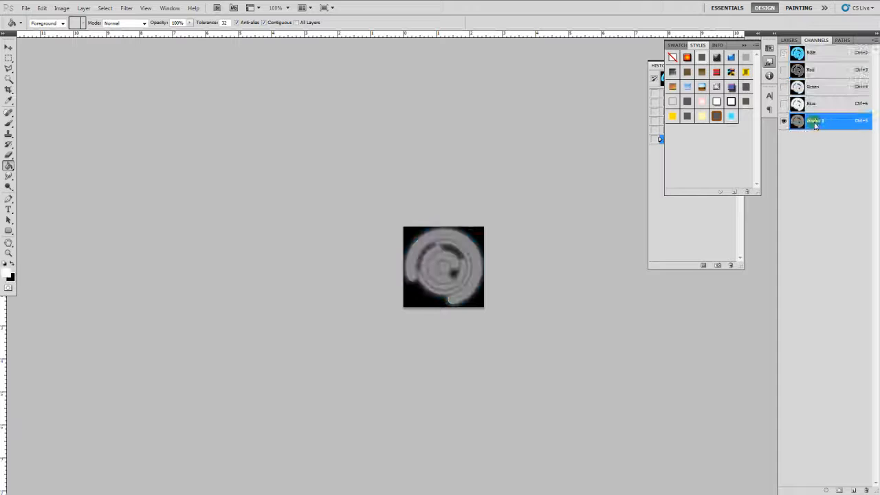
{"action": "key", "text": "ctrl+a"}
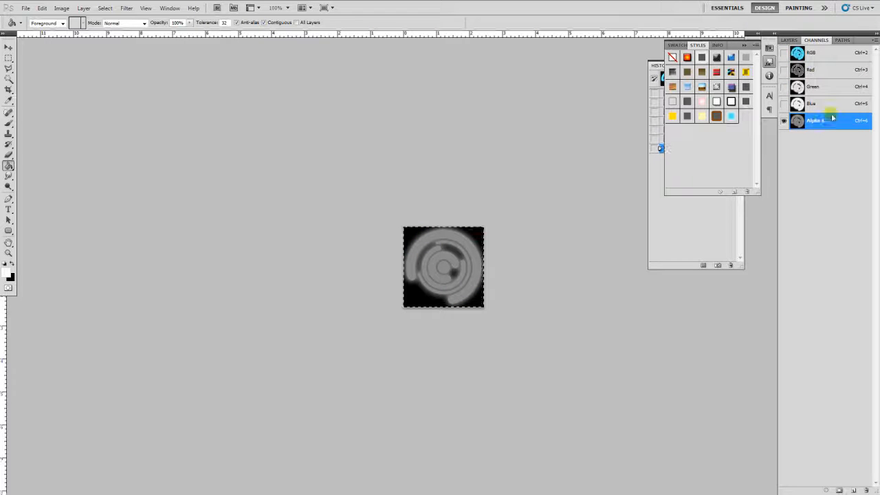
{"action": "left_click", "coordinate": [816, 108]}
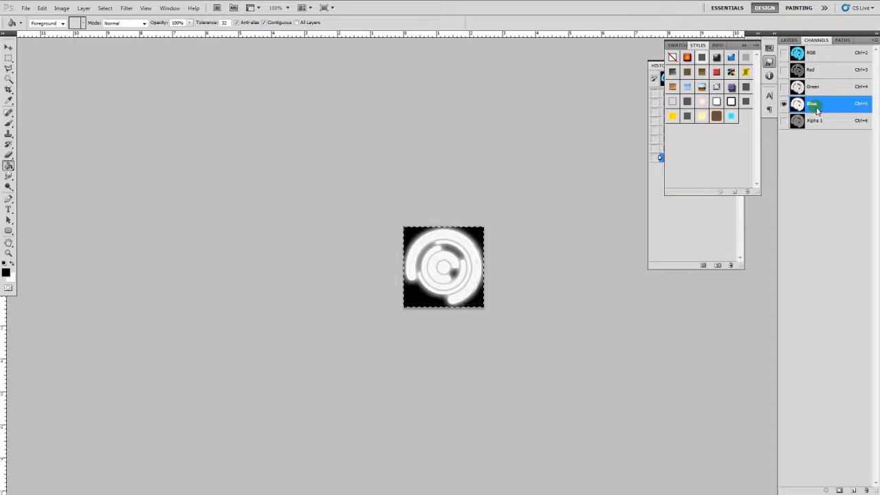
{"action": "left_click", "coordinate": [814, 89]}
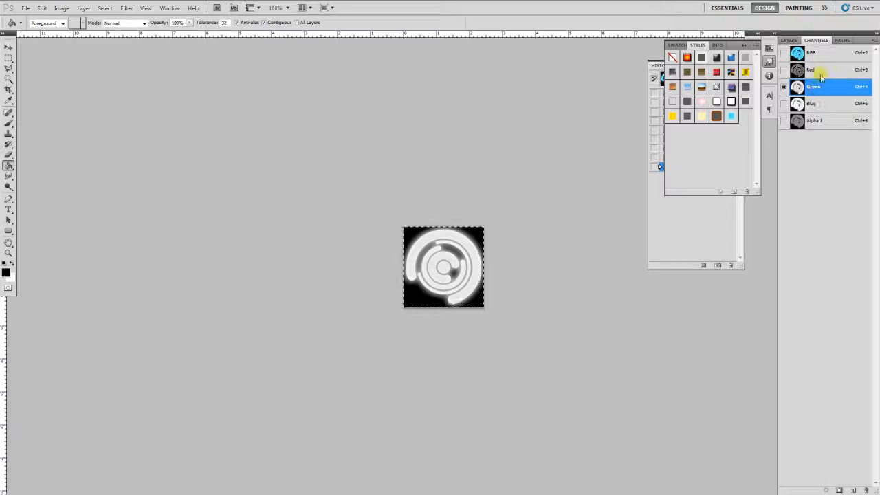
{"action": "left_click_drag", "start_coordinate": [813, 88], "coordinate": [820, 123]}
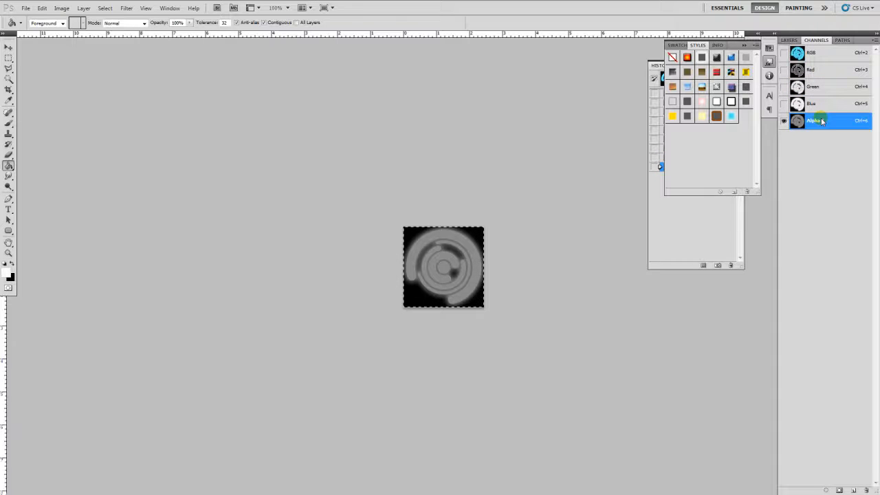
{"action": "left_click", "coordinate": [481, 275]}
{"action": "key", "text": "ctrl+z"}
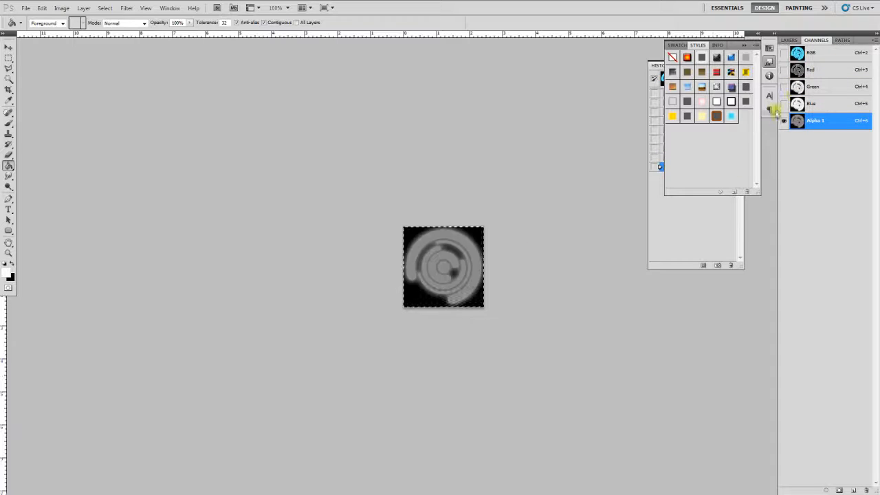
{"action": "left_click", "coordinate": [814, 87]}
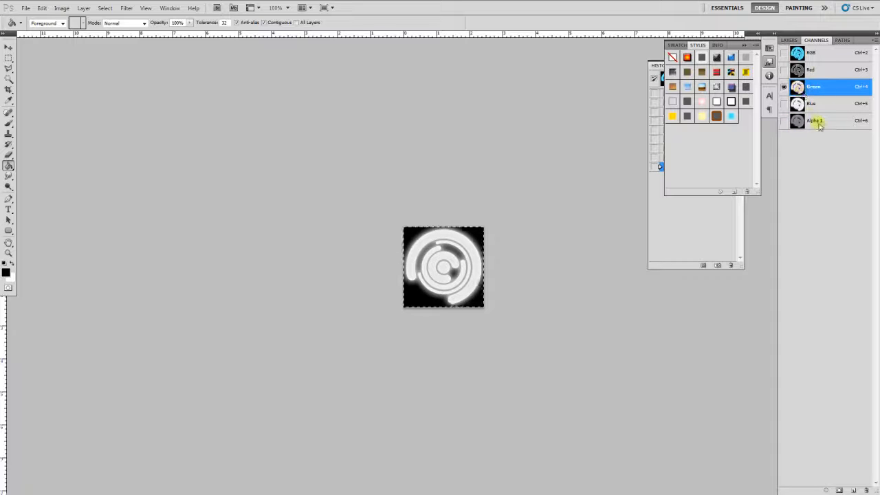
{"action": "left_click", "coordinate": [818, 122]}
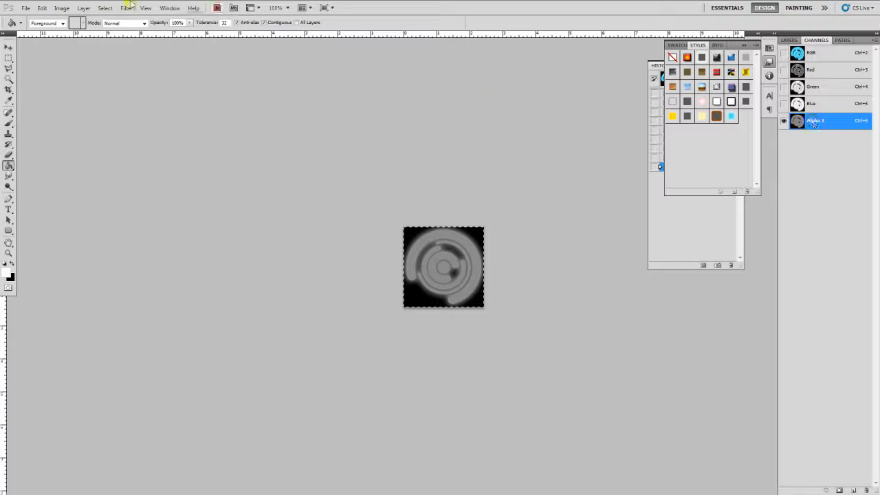
- Brighten the Alpha 1 channel with Levels and a Brightness of 71
{"action": "left_click", "coordinate": [61, 8]}
{"action": "mouse_move", "coordinate": [104, 30]}
{"action": "left_click", "coordinate": [201, 49]}
{"action": "left_click_drag", "start_coordinate": [536, 192], "coordinate": [513, 197]}
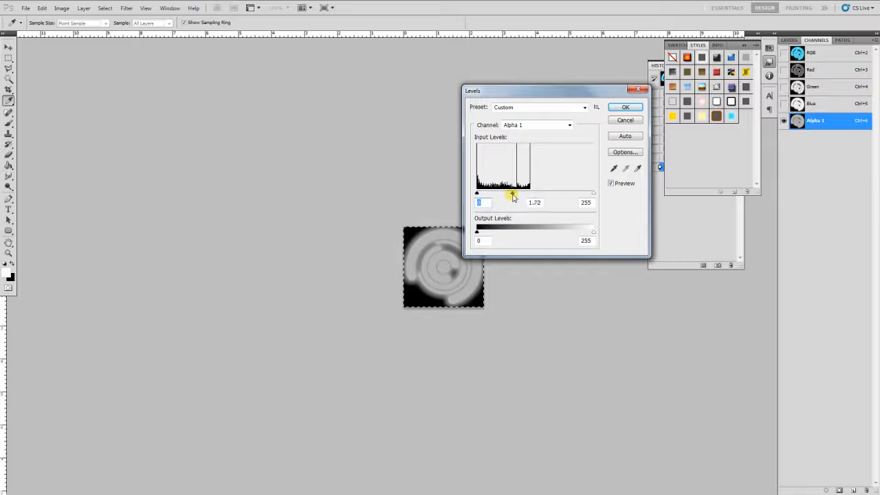
{"action": "left_click", "coordinate": [625, 108]}
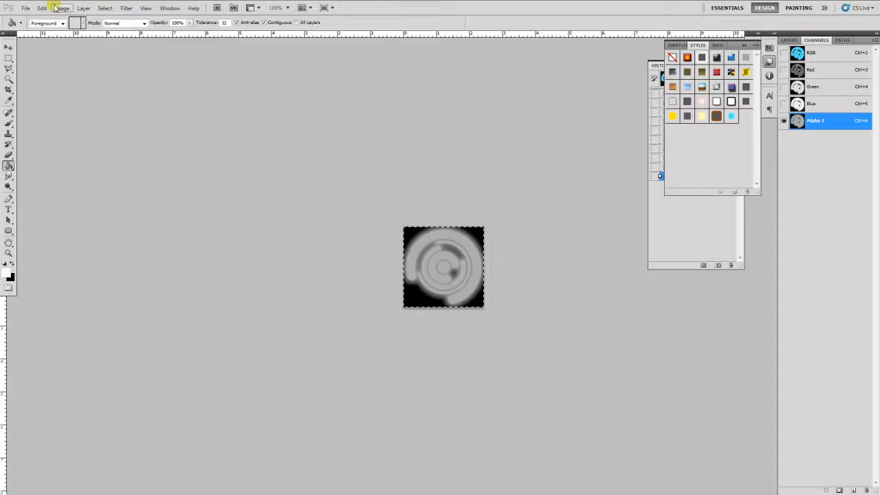
{"action": "left_click", "coordinate": [61, 8]}
{"action": "mouse_move", "coordinate": [78, 33]}
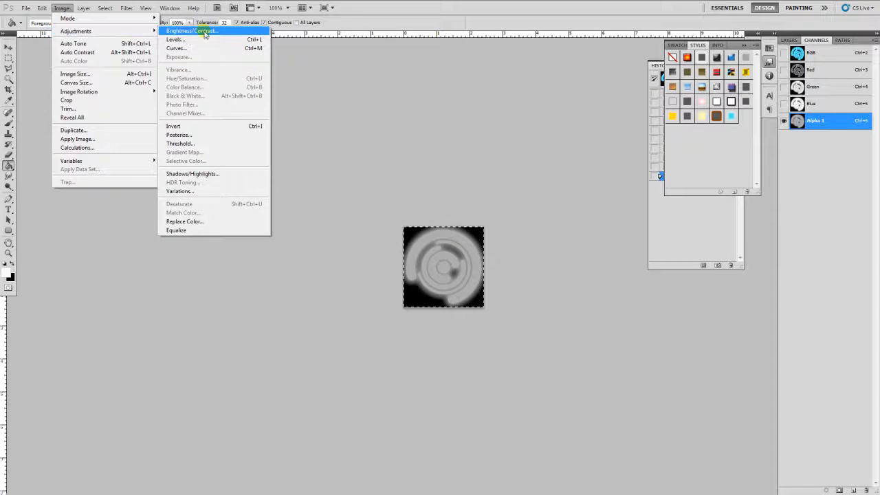
{"action": "left_click", "coordinate": [193, 31]}
{"action": "left_click_drag", "start_coordinate": [506, 140], "coordinate": [521, 140]}
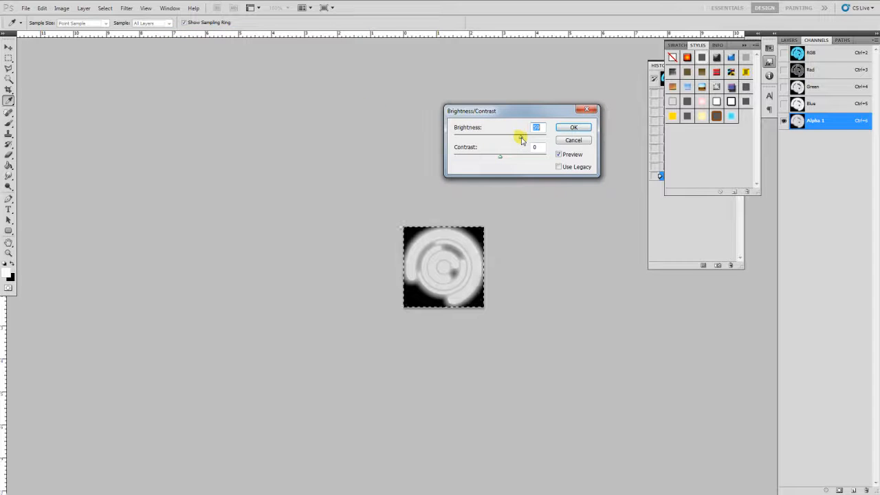
{"action": "left_click", "coordinate": [573, 128]}
- Copy the brightened alpha and paste it as a new layer above Group 1
{"action": "key", "text": "g"}
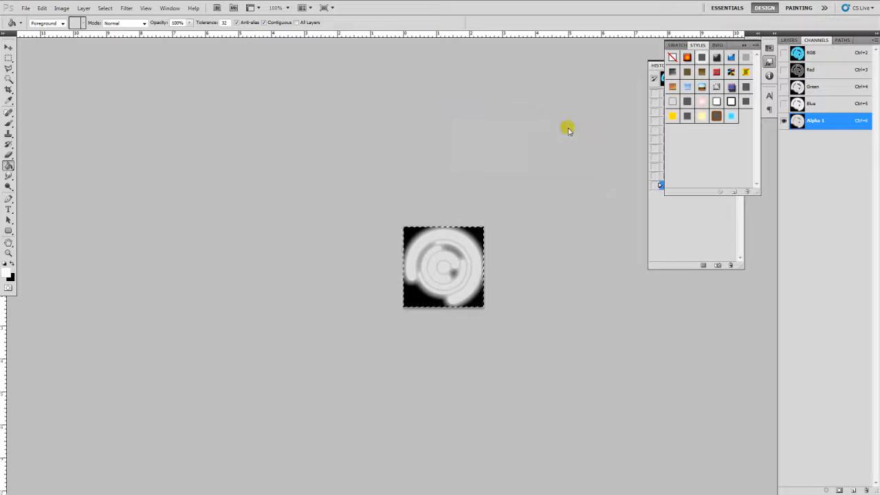
{"action": "left_click", "coordinate": [821, 60]}
{"action": "left_click", "coordinate": [789, 40]}
{"action": "left_click", "coordinate": [835, 88]}
{"action": "key", "text": "ctrl+v"}
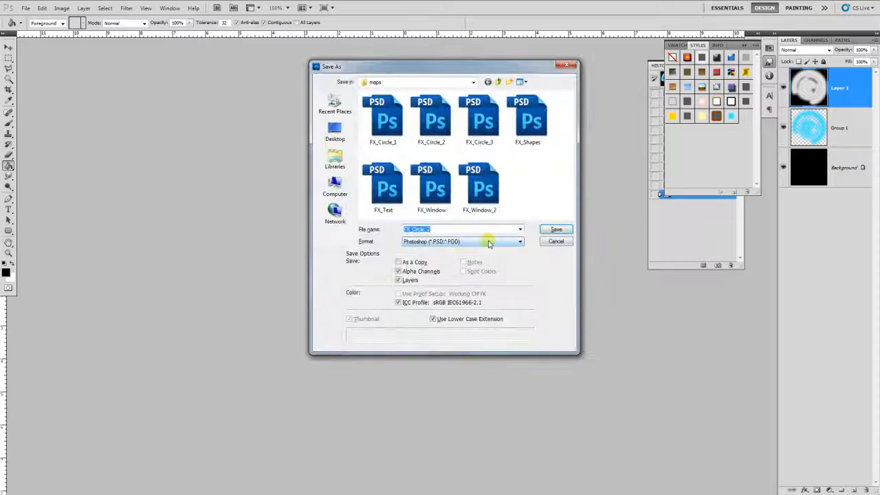
- Save a JPEG copy named FX_Circle_2_Alpha and zoom the image to 400%
{"action": "left_click", "coordinate": [485, 240]}
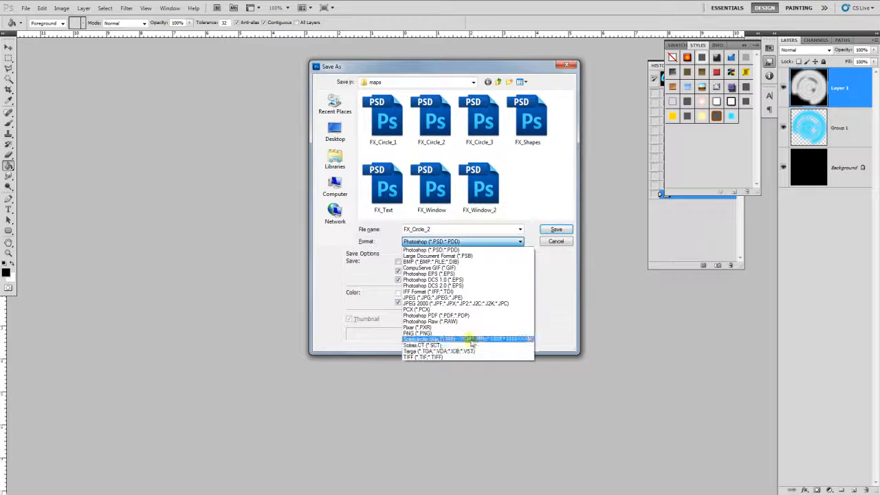
{"action": "left_click", "coordinate": [454, 297]}
{"action": "double_click", "coordinate": [432, 230]}
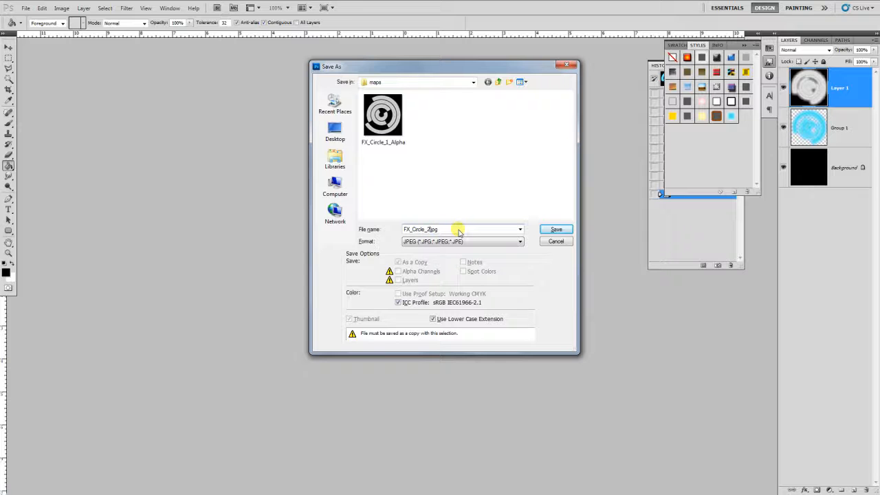
{"action": "type", "text": "_Alpha"}
{"action": "key", "text": "Return"}
{"action": "key", "text": "Return"}
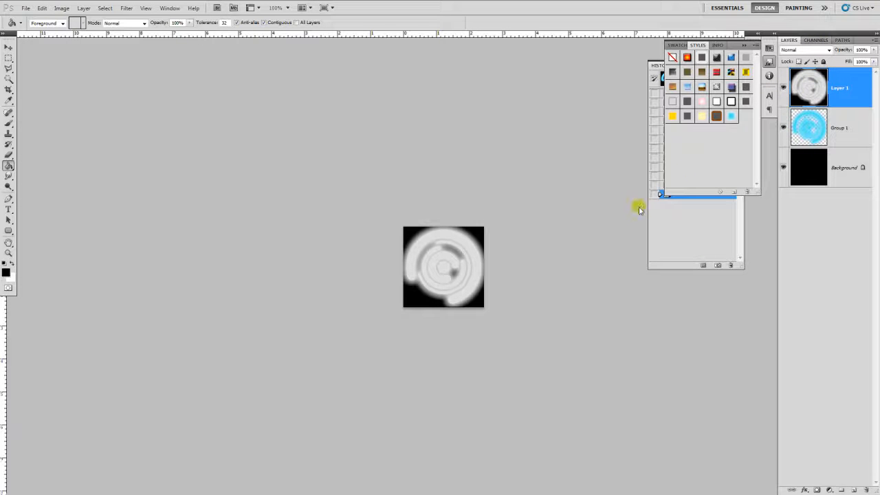
{"action": "key", "text": "ctrl+plus"}
{"action": "key", "text": "ctrl+plus"}
{"action": "key", "text": "ctrl+plus"}
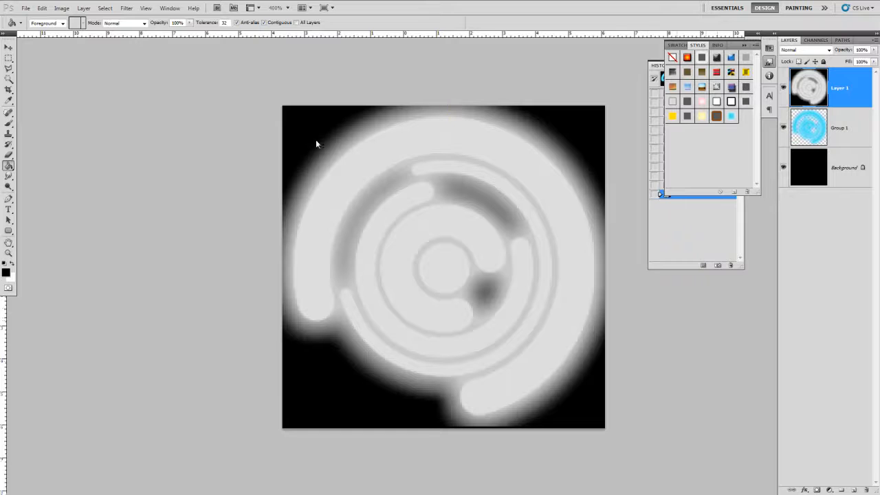
- Hide the white Layer 1 and select the blue Group 1 layer
{"action": "left_click", "coordinate": [8, 48]}
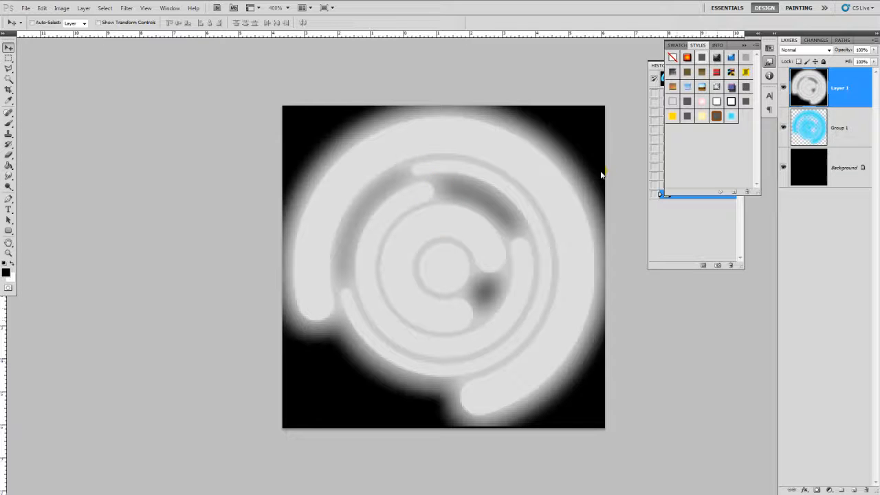
{"action": "left_click", "coordinate": [784, 87]}
{"action": "left_click", "coordinate": [809, 123]}
{"action": "key", "text": "ctrl+t"}
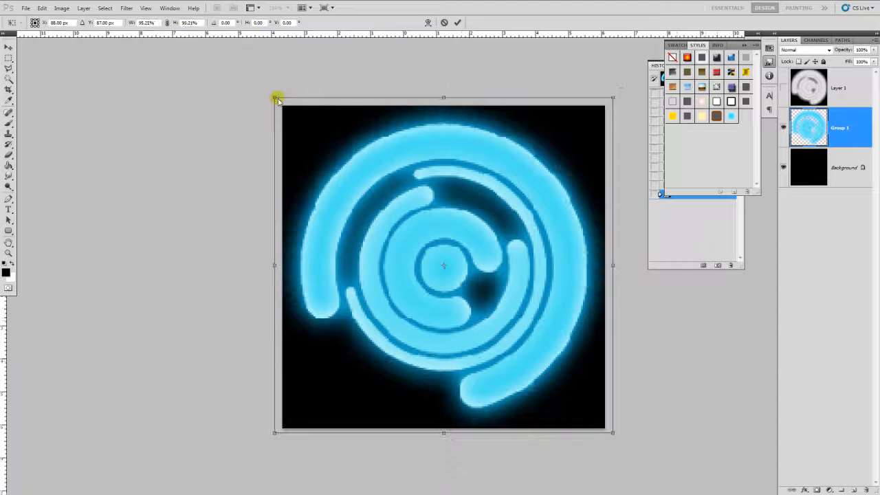
{"action": "key", "text": "Return"}
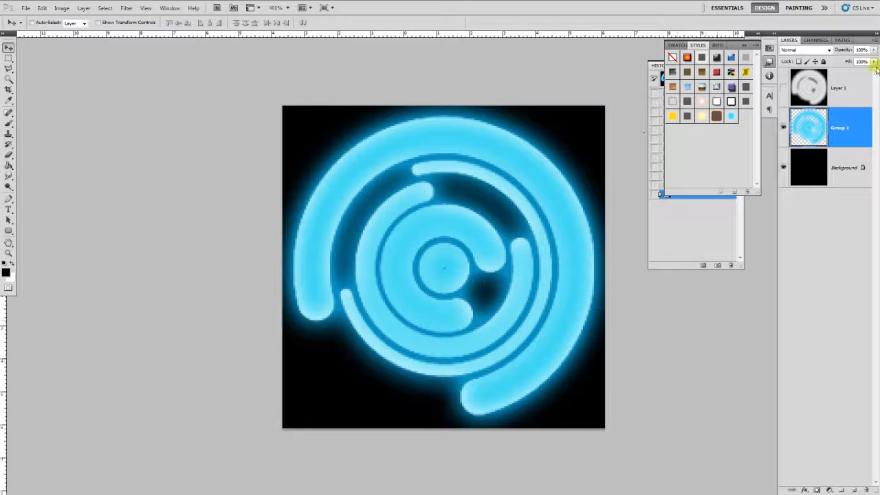
{"action": "left_click", "coordinate": [824, 82]}
{"action": "left_click", "coordinate": [816, 40]}
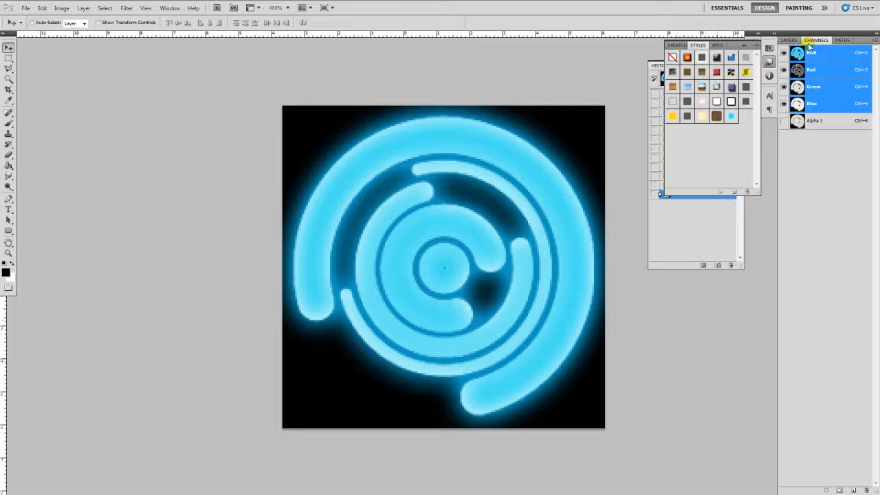
{"action": "left_click", "coordinate": [812, 122]}
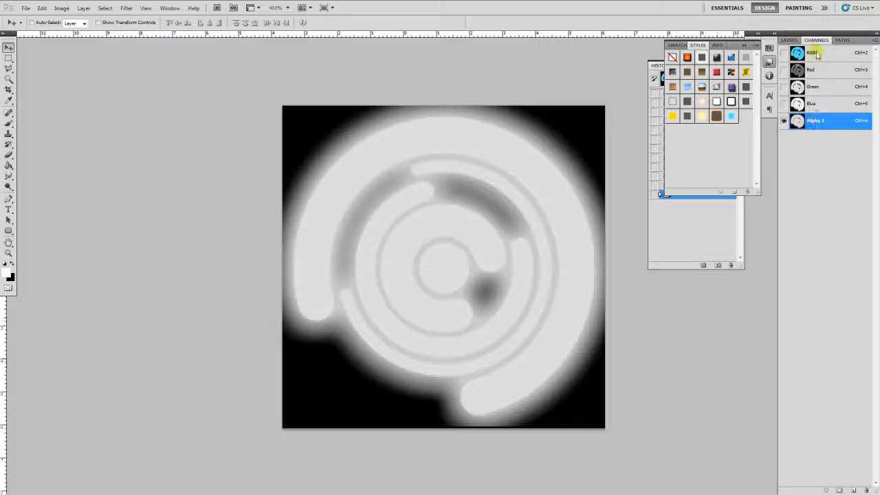
{"action": "left_click", "coordinate": [800, 53]}
{"action": "left_click", "coordinate": [789, 40]}
- Shrink the blue Group 1 glow slightly with Free Transform
{"action": "left_click", "coordinate": [823, 120]}
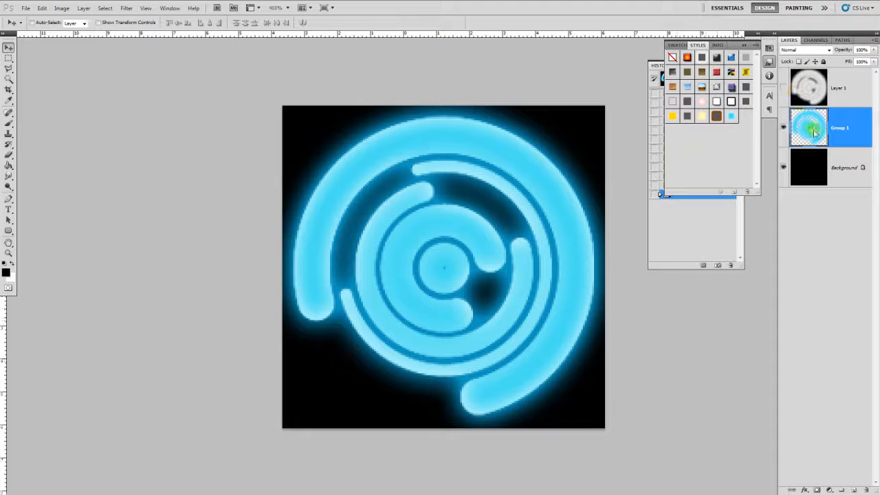
{"action": "key", "text": "ctrl+t"}
{"action": "left_click_drag", "start_coordinate": [273, 100], "coordinate": [321, 141], "text": "alt+shift"}
{"action": "key", "text": "Return"}
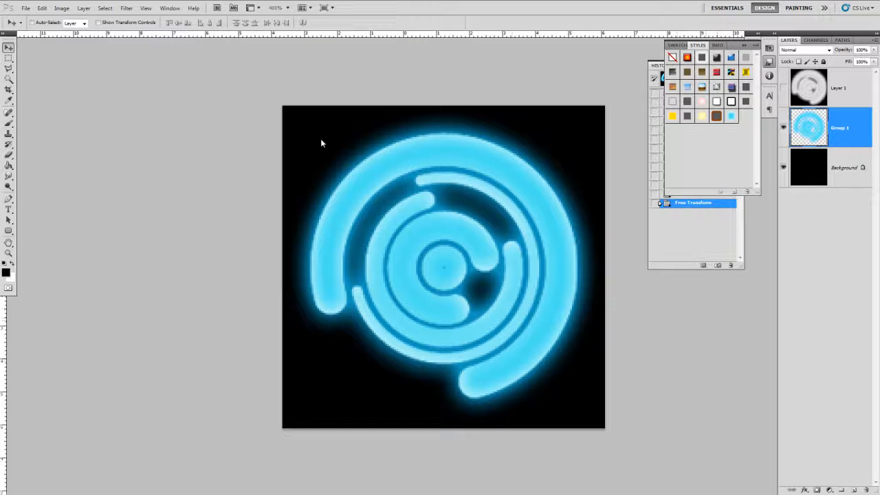
{"action": "left_click", "coordinate": [808, 94]}
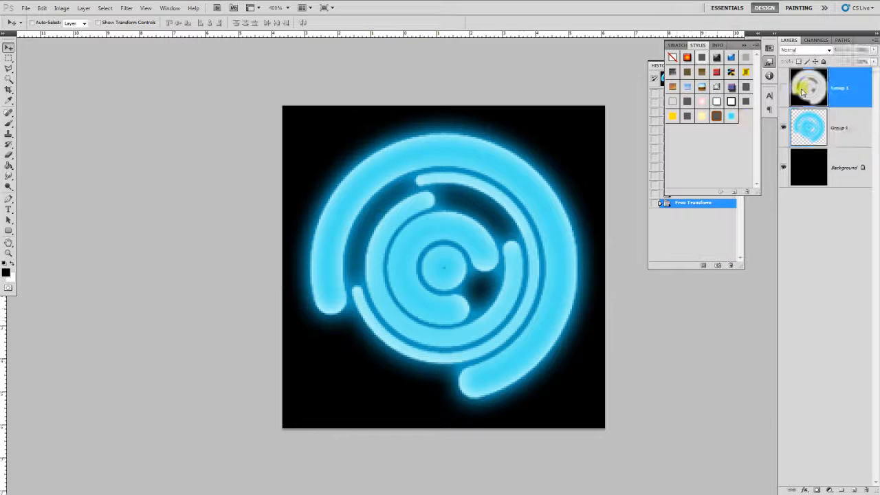
{"action": "left_click", "coordinate": [829, 121]}
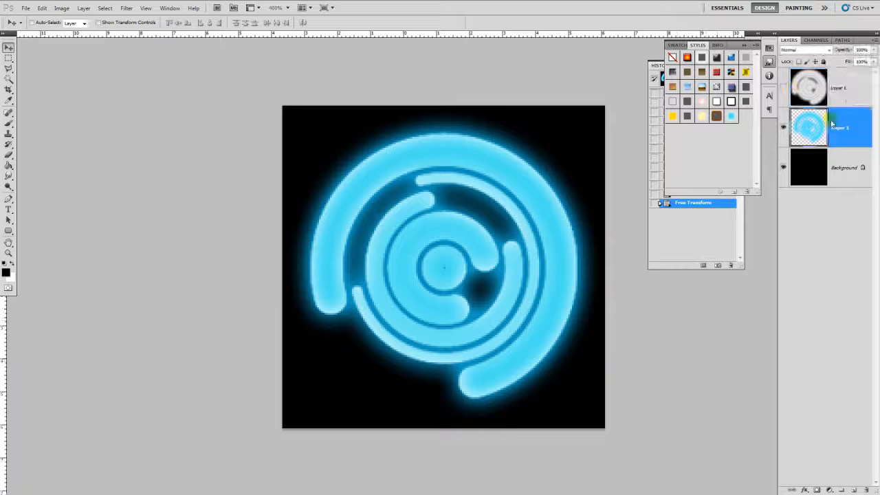
- Drag the old Alpha 1 channel to the trash to delete it
{"action": "left_click", "coordinate": [810, 40]}
{"action": "left_click", "coordinate": [815, 121]}
{"action": "left_click_drag", "start_coordinate": [815, 121], "coordinate": [867, 491]}
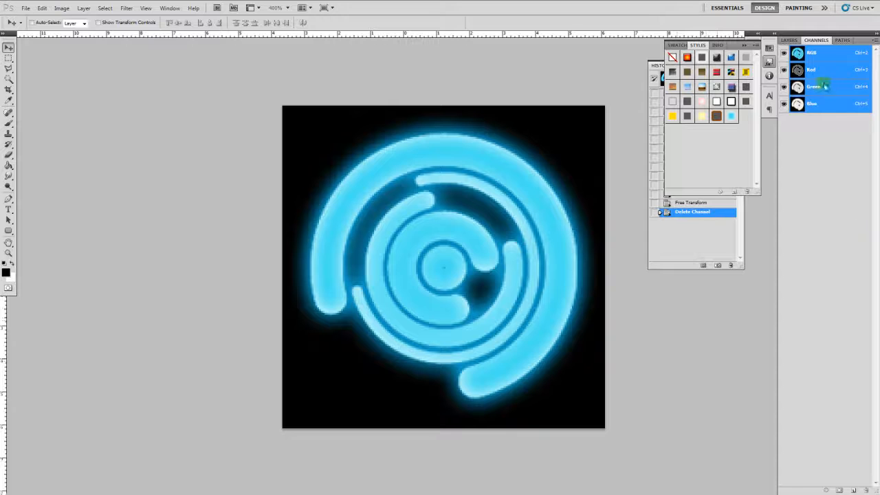
{"action": "left_click", "coordinate": [789, 41]}
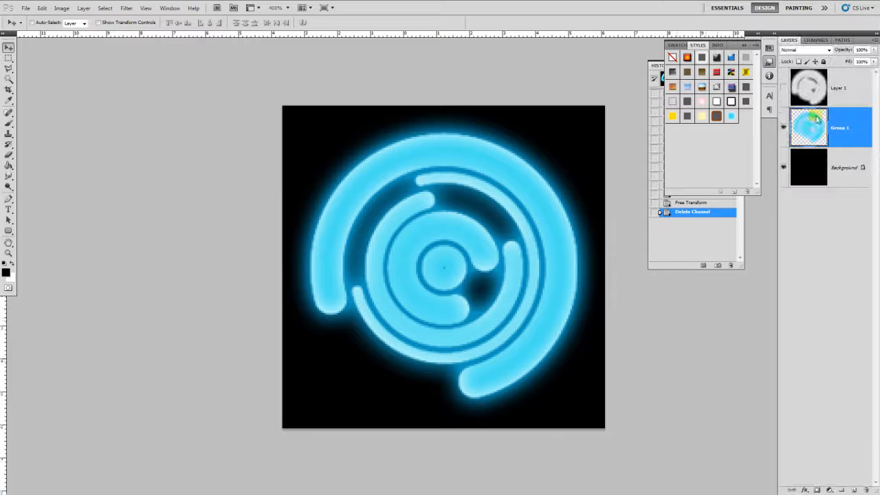
- Load the glow as a selection and fill it white in a new alpha channel
{"action": "left_click", "coordinate": [105, 7]}
{"action": "left_click", "coordinate": [127, 168]}
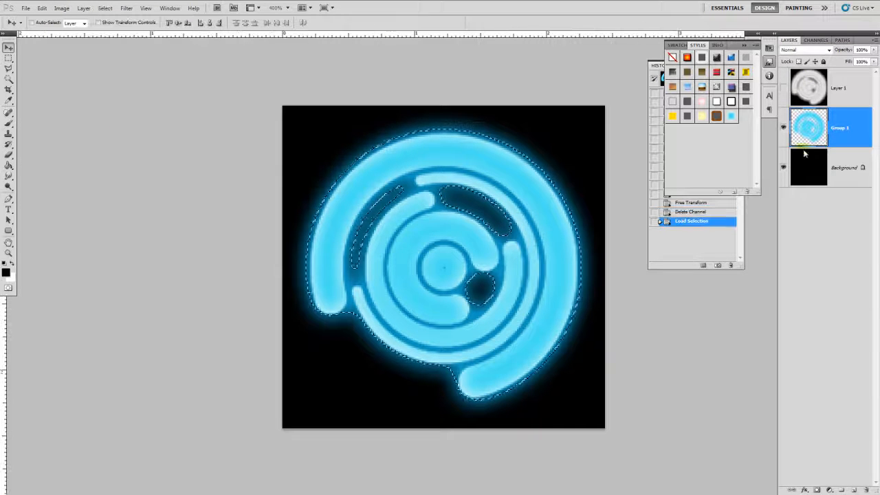
{"action": "left_click", "coordinate": [812, 41]}
{"action": "left_click", "coordinate": [854, 490]}
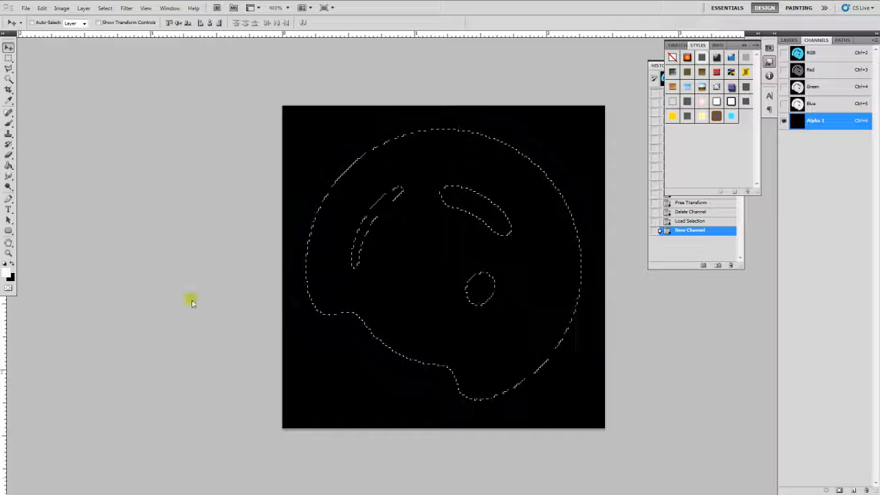
{"action": "left_click", "coordinate": [9, 165]}
{"action": "left_click", "coordinate": [472, 175]}
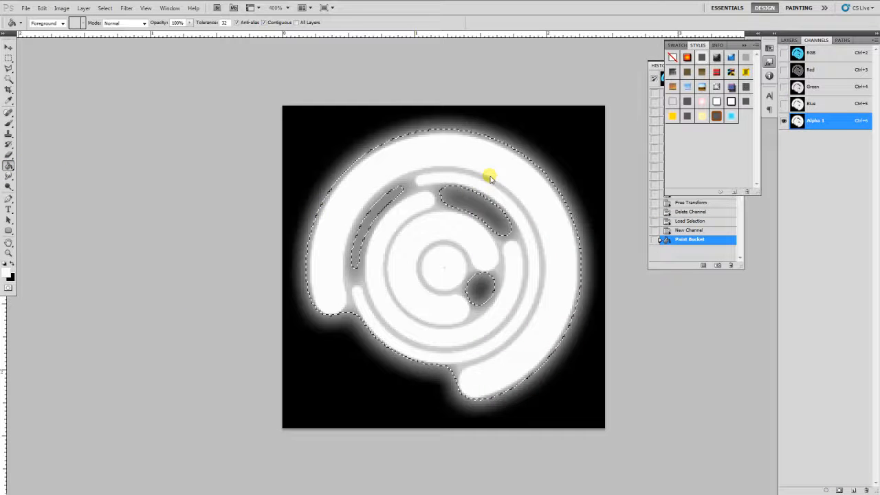
- Copy the whole white mask and paste it as a new layer above Layer 1
{"action": "key", "text": "ctrl+a"}
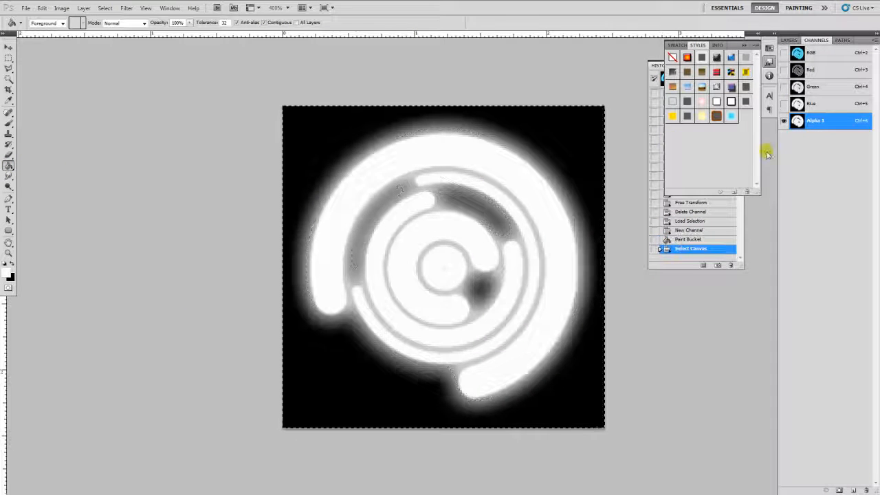
{"action": "left_click", "coordinate": [811, 52]}
{"action": "left_click", "coordinate": [789, 39]}
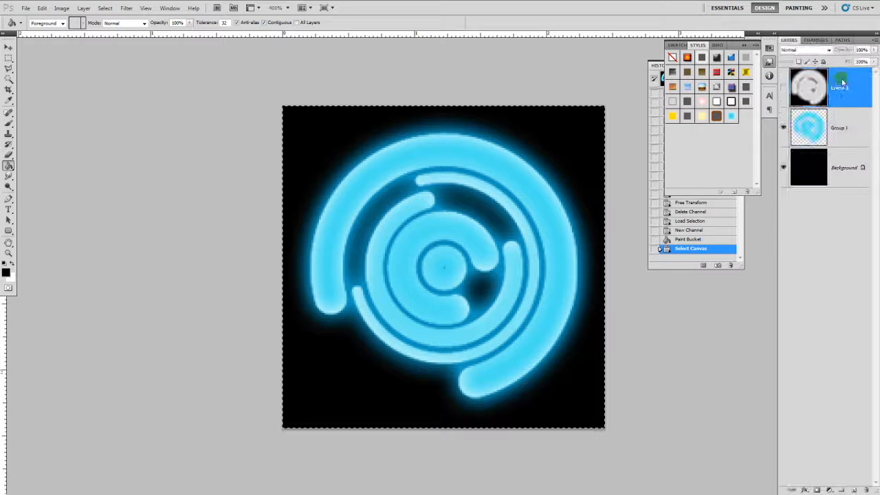
{"action": "left_click", "coordinate": [842, 82]}
{"action": "key", "text": "ctrl+v"}
- Save the image as a JPEG over FX_Circle_2_Alpha, replacing the existing file
{"action": "key", "text": "ctrl+shift+s"}
{"action": "left_click", "coordinate": [521, 241]}
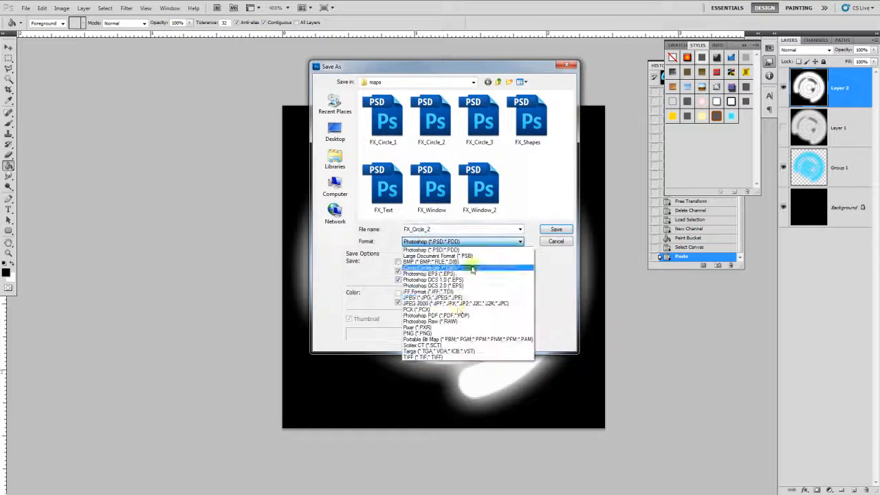
{"action": "left_click", "coordinate": [451, 305]}
{"action": "left_click", "coordinate": [414, 124]}
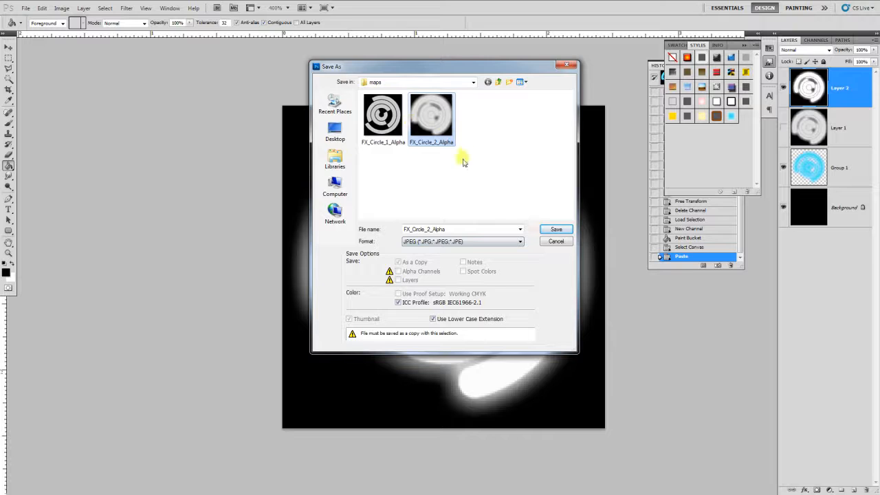
{"action": "key", "text": "Return"}
{"action": "left_click", "coordinate": [430, 192]}
{"action": "left_click", "coordinate": [499, 133]}
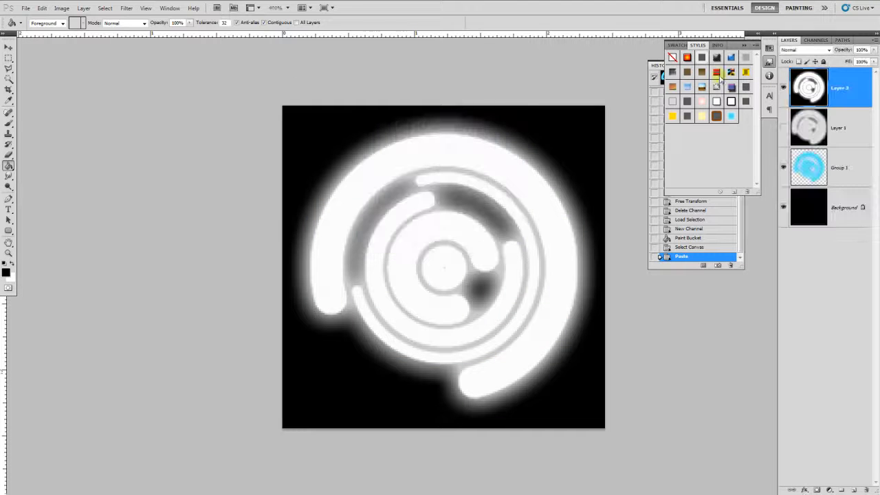
{"action": "key", "text": "alt+Tab"}
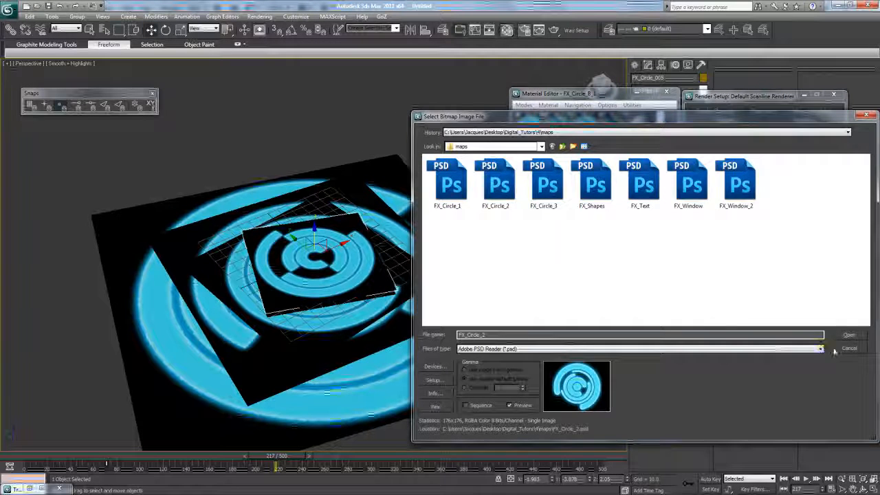
- Load FX_Circle_2_Alpha.jpg as the plane's opacity map and show it in the viewport
{"action": "left_click", "coordinate": [847, 348]}
{"action": "left_click", "coordinate": [625, 233]}
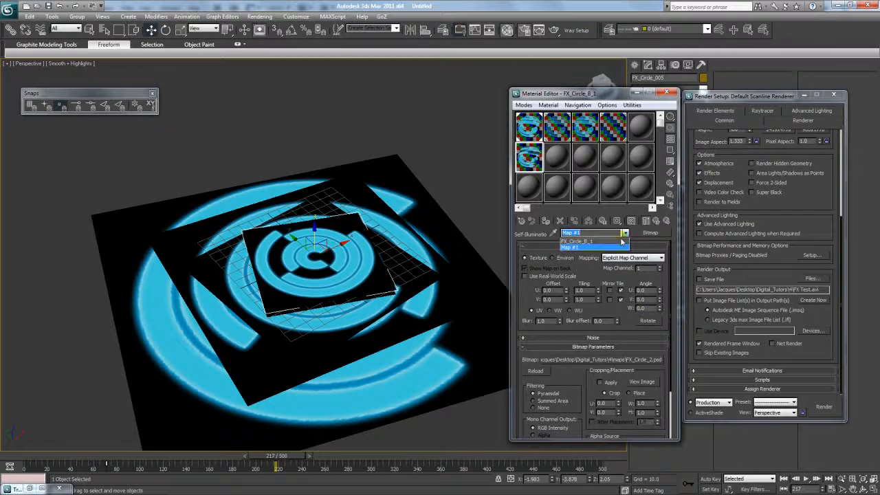
{"action": "left_click", "coordinate": [618, 241]}
{"action": "left_click", "coordinate": [660, 312]}
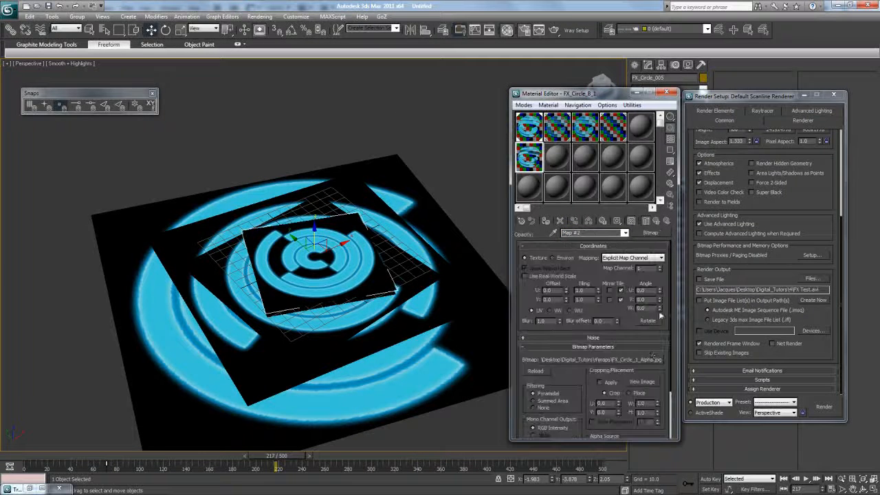
{"action": "left_click", "coordinate": [650, 359]}
{"action": "left_click", "coordinate": [491, 180]}
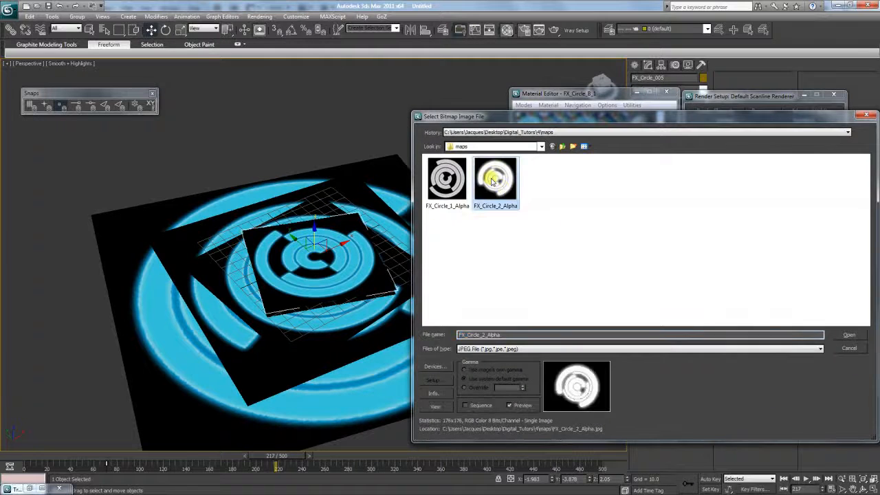
{"action": "double_click", "coordinate": [492, 180]}
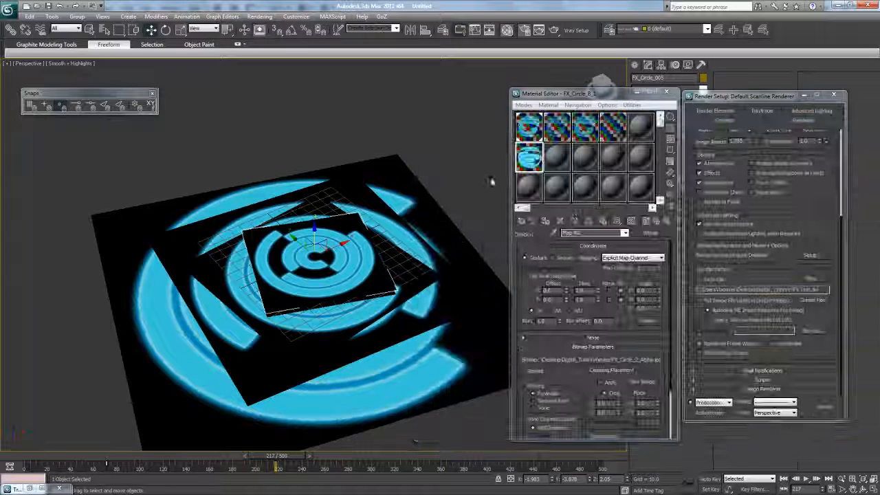
{"action": "left_click", "coordinate": [547, 222]}
- Lower the small plane slightly along Z and close the render and material windows
{"action": "left_click_drag", "start_coordinate": [314, 233], "coordinate": [315, 239]}
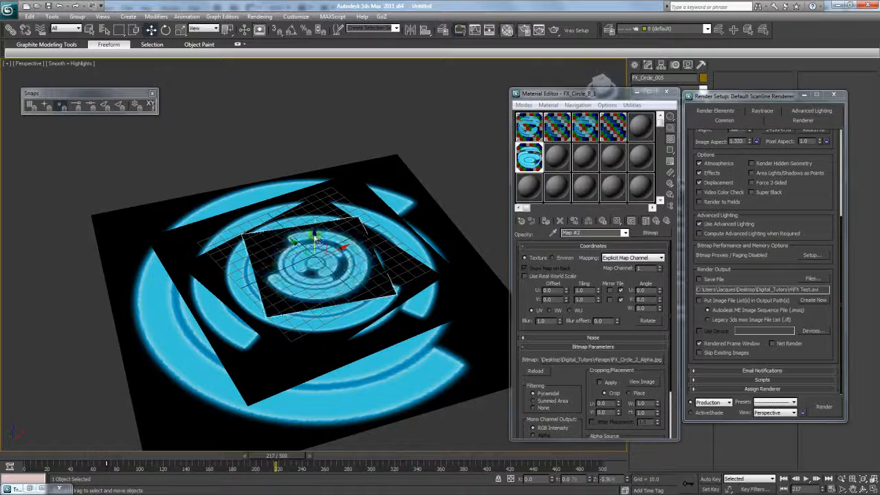
{"action": "left_click", "coordinate": [833, 94]}
{"action": "left_click", "coordinate": [666, 92]}
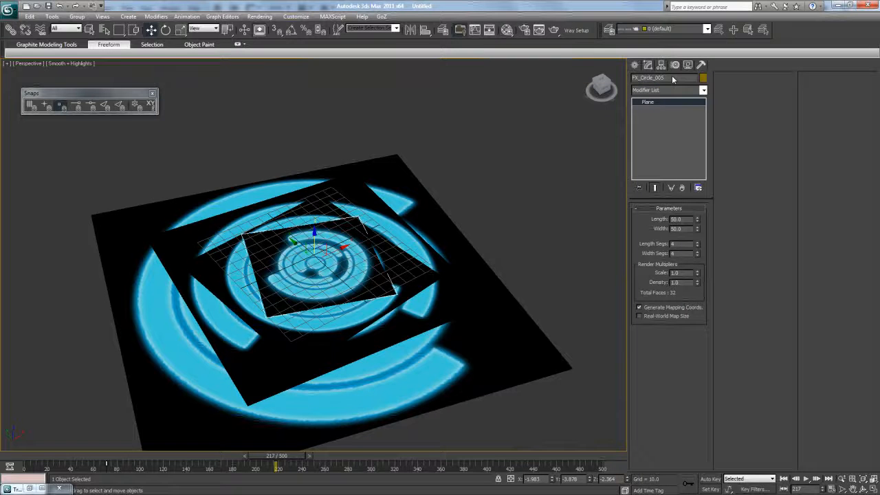
- Nudge FX_Circle_B up slightly and Shift-drag a copy of it down below
{"action": "key", "text": "Caps_Lock"}
{"action": "type", "text": "Bl"}
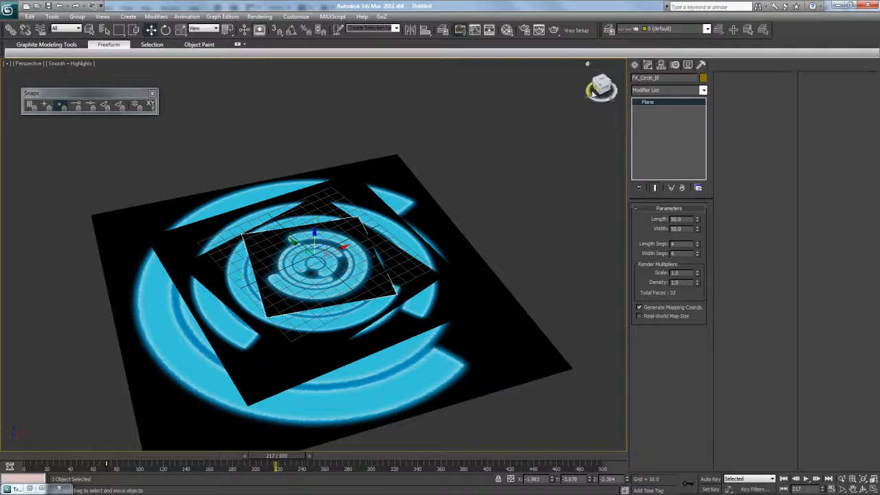
{"action": "left_click_drag", "start_coordinate": [600, 95], "coordinate": [604, 90]}
{"action": "left_click_drag", "start_coordinate": [314, 227], "coordinate": [315, 226]}
{"action": "left_click", "coordinate": [316, 238]}
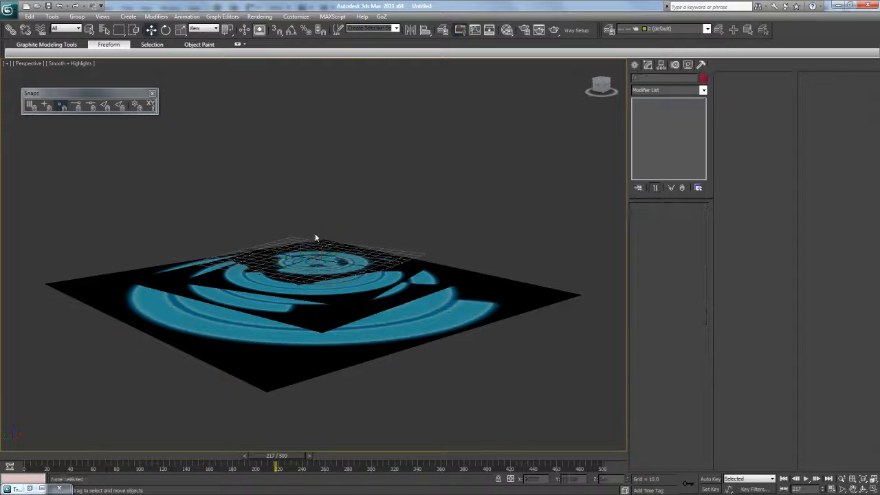
{"action": "left_click", "coordinate": [318, 244]}
{"action": "left_click_drag", "start_coordinate": [313, 239], "coordinate": [313, 255]}
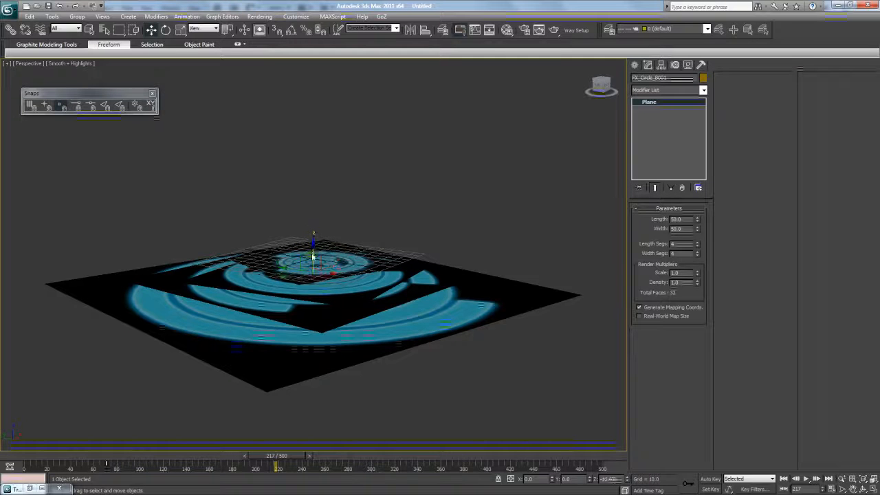
{"action": "left_click", "coordinate": [437, 292]}
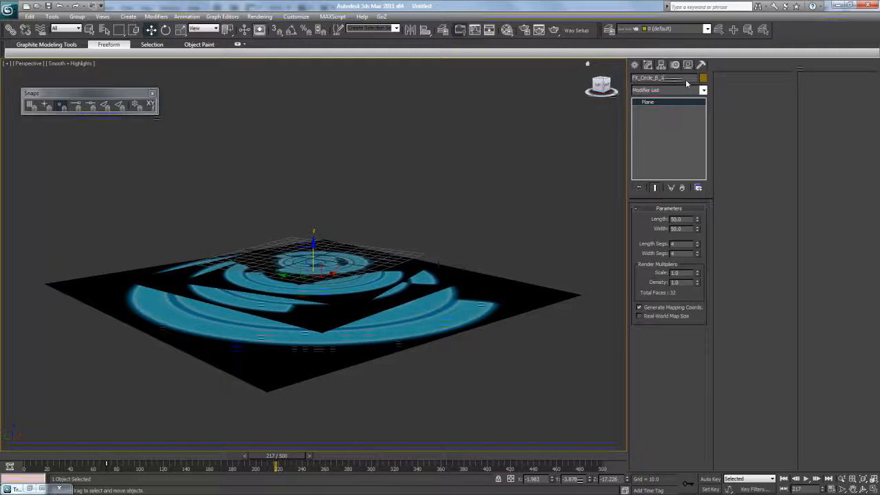
- Try scaling the copy up, revert it, and review the planes at earlier frames
{"action": "key", "text": "r"}
{"action": "left_click_drag", "start_coordinate": [312, 277], "coordinate": [321, 232]}
{"action": "left_click_drag", "start_coordinate": [329, 215], "coordinate": [319, 257]}
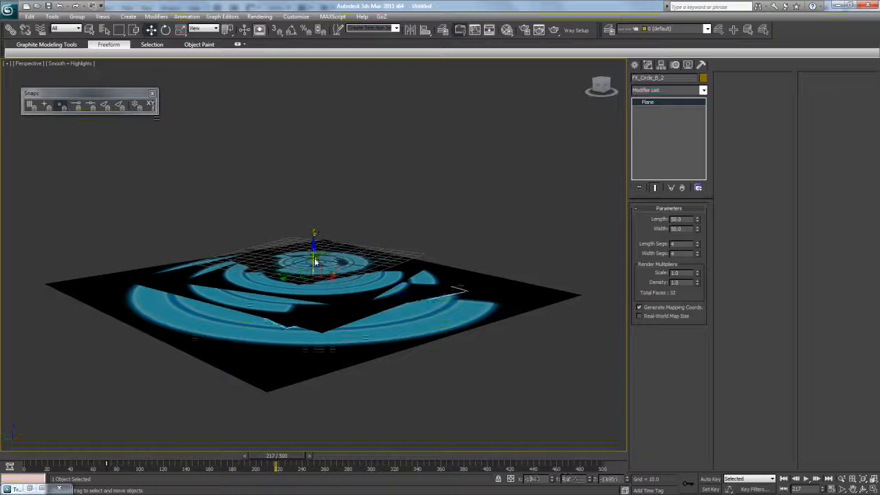
{"action": "left_click_drag", "start_coordinate": [591, 84], "coordinate": [568, 126]}
{"action": "scroll", "coordinate": [554, 103], "scroll_direction": "down", "scroll_amount": 2}
{"action": "scroll", "coordinate": [553, 104], "scroll_direction": "up", "scroll_amount": 2}
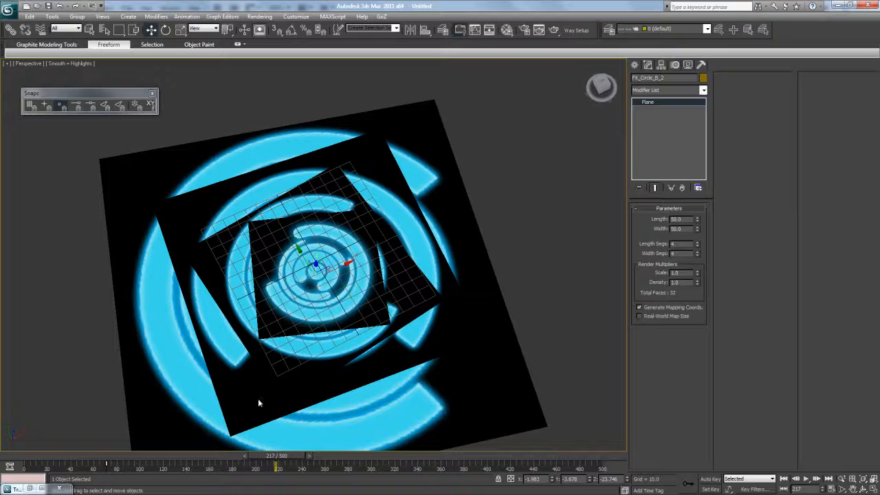
{"action": "mouse_move", "coordinate": [277, 467]}
{"action": "left_mouse_down"}
{"action": "mouse_move", "coordinate": [227, 467]}
{"action": "mouse_move", "coordinate": [268, 466]}
{"action": "left_mouse_up"}
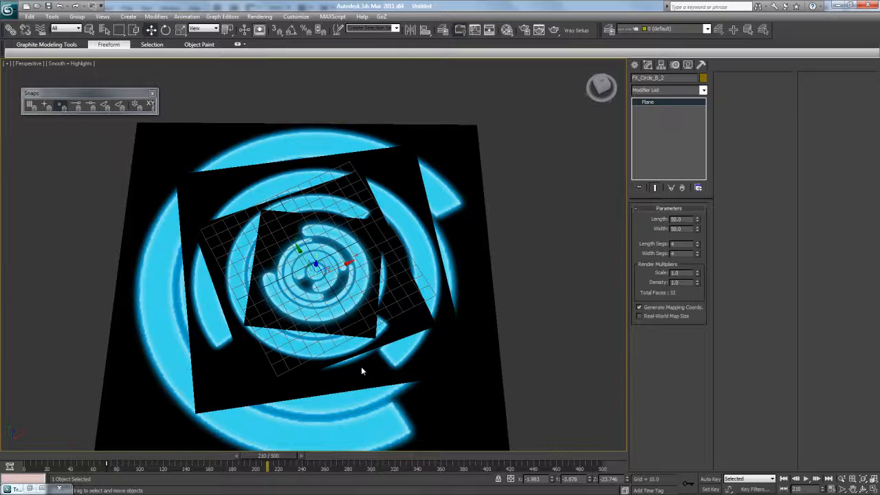
- Turn on Affect Pivot Only, go to frame 246, and reselect FX_Circle_B
{"action": "left_click", "coordinate": [660, 65]}
{"action": "left_click", "coordinate": [669, 123]}
{"action": "left_click_drag", "start_coordinate": [283, 456], "coordinate": [326, 454]}
{"action": "key", "text": "w"}
{"action": "left_click", "coordinate": [336, 271]}
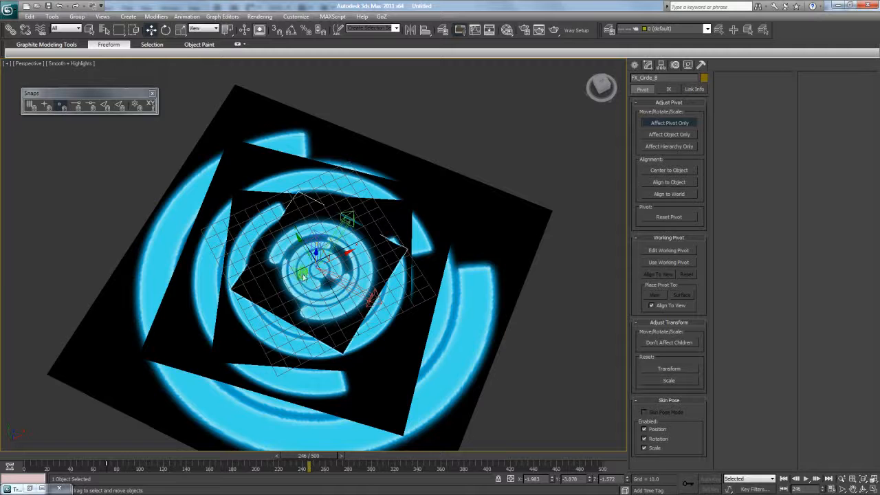
- In top view, isolate FX_Circle_B and move its pivot onto the circle centre
{"action": "key", "text": "t"}
{"action": "right_click", "coordinate": [328, 229]}
{"action": "left_click", "coordinate": [358, 172]}
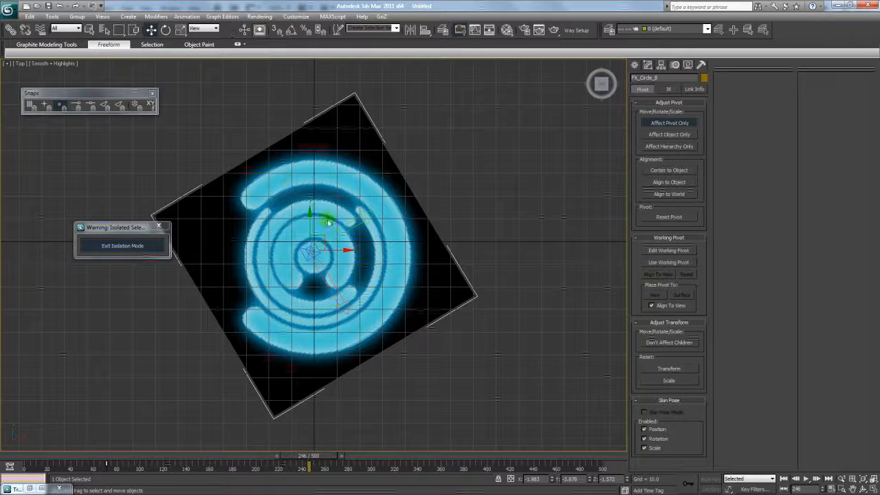
{"action": "left_click_drag", "start_coordinate": [326, 244], "coordinate": [331, 250]}
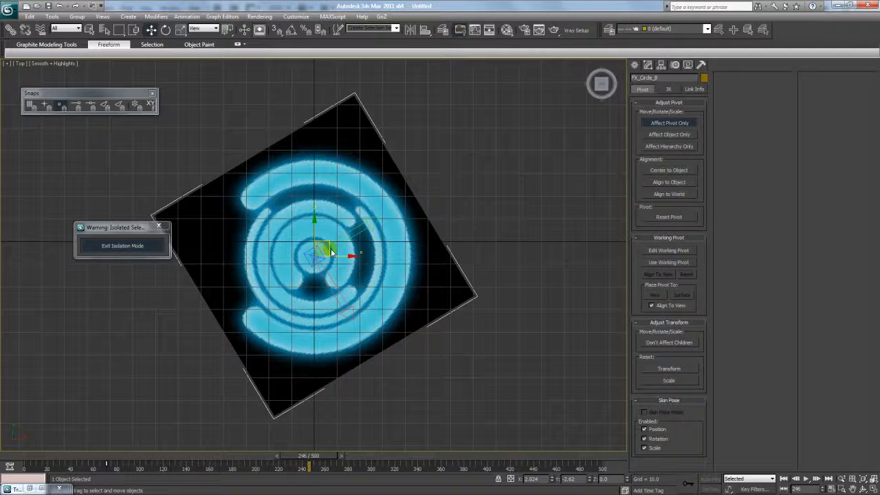
{"action": "left_click", "coordinate": [667, 125]}
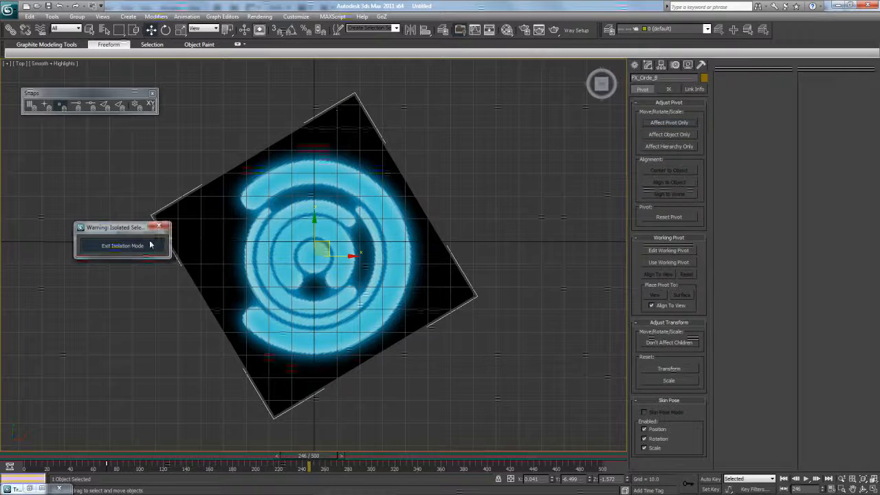
{"action": "left_click", "coordinate": [122, 245]}
- Select FX_Circle_B_2 by name, isolate it, and toggle its pivot editing
{"action": "key", "text": "h"}
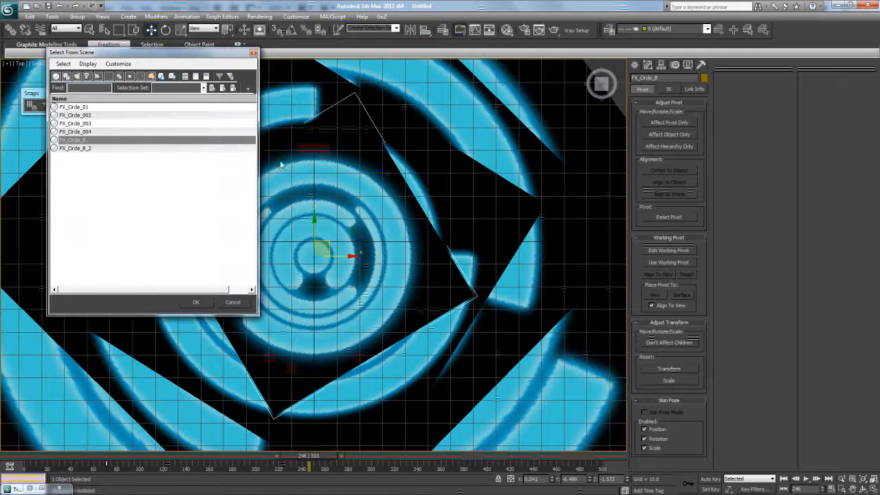
{"action": "left_click", "coordinate": [89, 148]}
{"action": "left_click", "coordinate": [196, 302]}
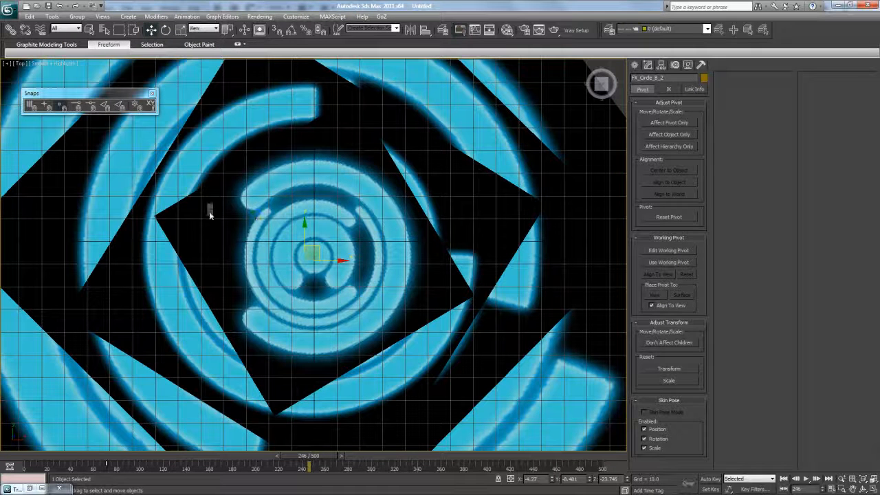
{"action": "right_click", "coordinate": [210, 206]}
{"action": "left_click", "coordinate": [234, 138]}
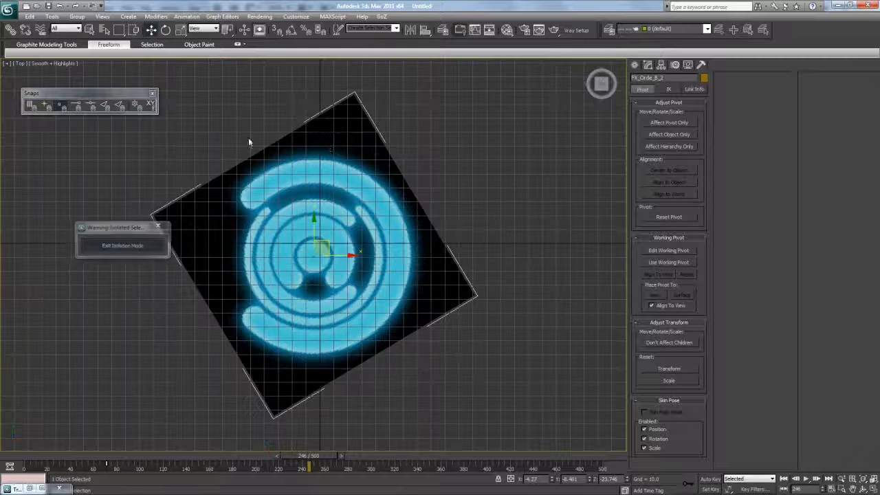
{"action": "left_click", "coordinate": [669, 122]}
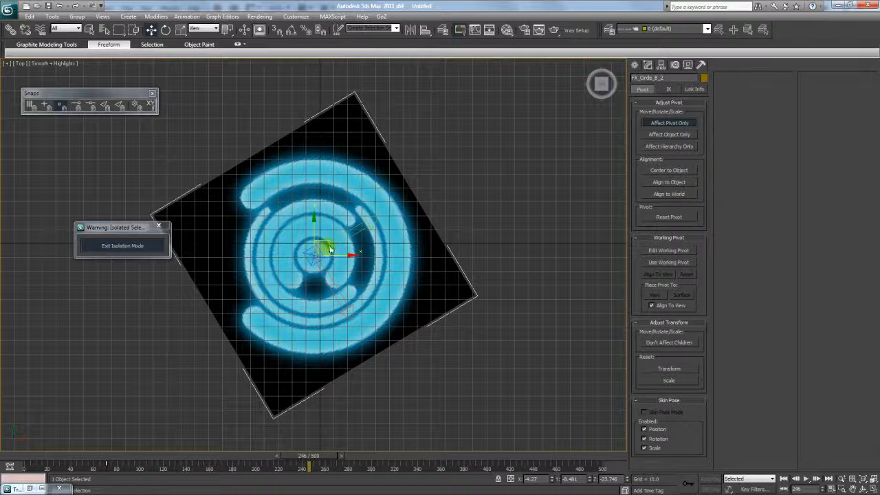
{"action": "left_click", "coordinate": [664, 123]}
- Rotate FX_Circle_B_2 about 33.7° in local space, unhide all planes, and return to frame 130
{"action": "left_click", "coordinate": [166, 29]}
{"action": "left_click_drag", "start_coordinate": [331, 227], "coordinate": [206, 226]}
{"action": "left_click", "coordinate": [149, 246]}
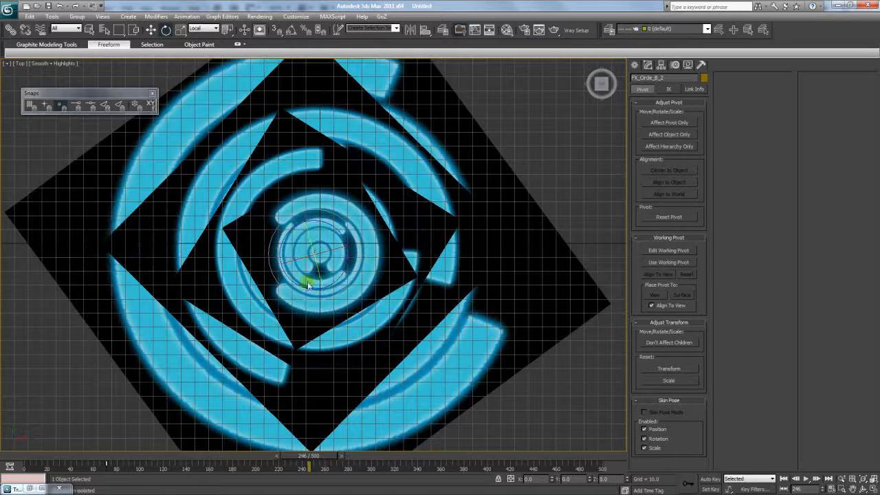
{"action": "left_click_drag", "start_coordinate": [309, 456], "coordinate": [163, 456]}
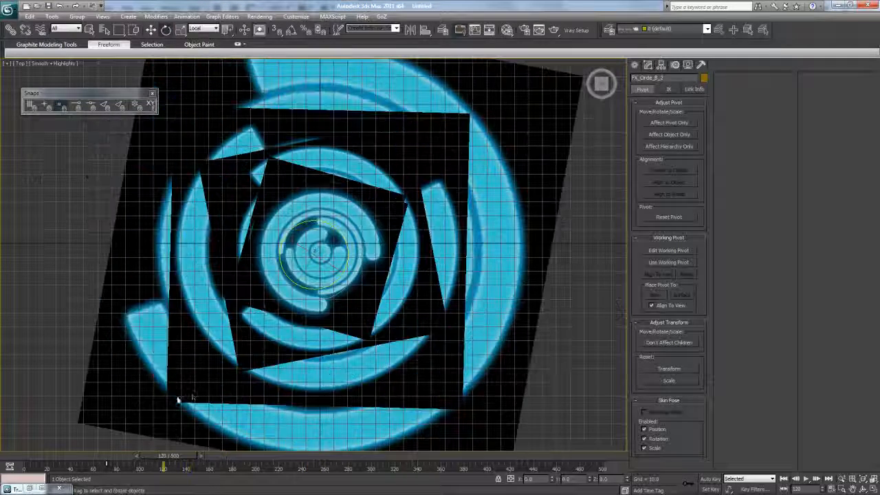
- Render a test frame of the top view and scrub through the ring animation
{"action": "left_click", "coordinate": [540, 37]}
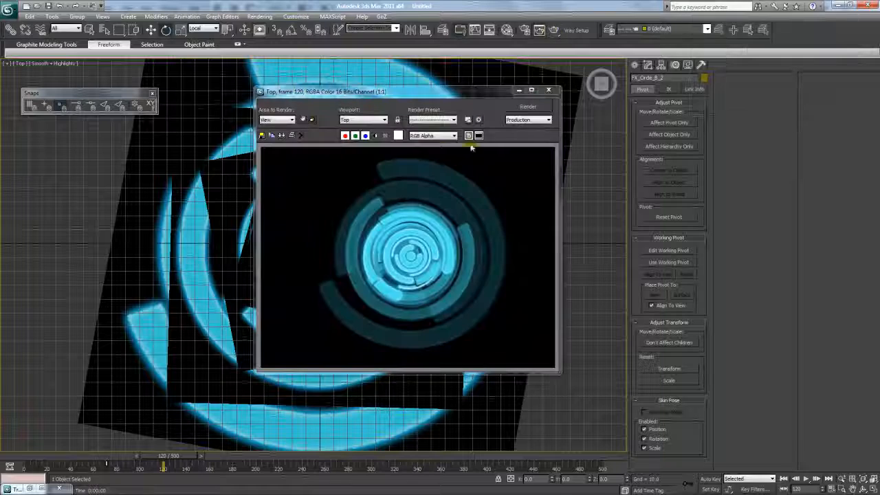
{"action": "scroll", "coordinate": [430, 236], "scroll_direction": "down", "scroll_amount": 2}
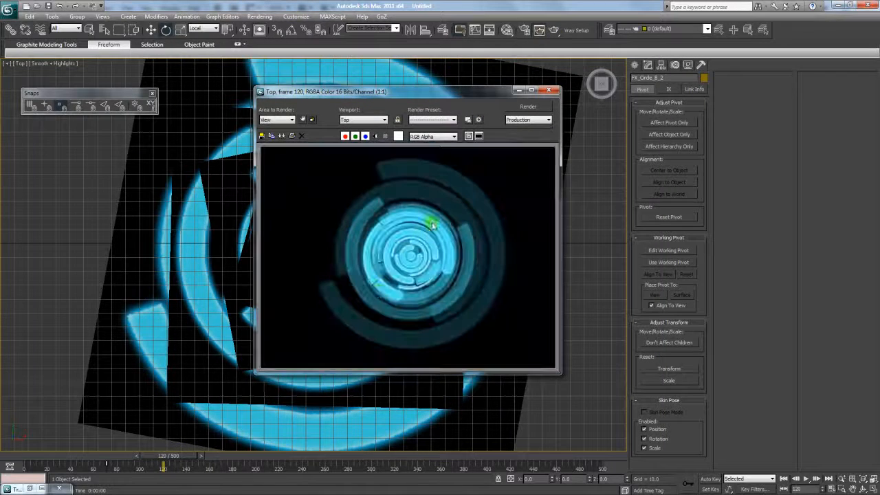
{"action": "left_click_drag", "start_coordinate": [185, 457], "coordinate": [195, 474]}
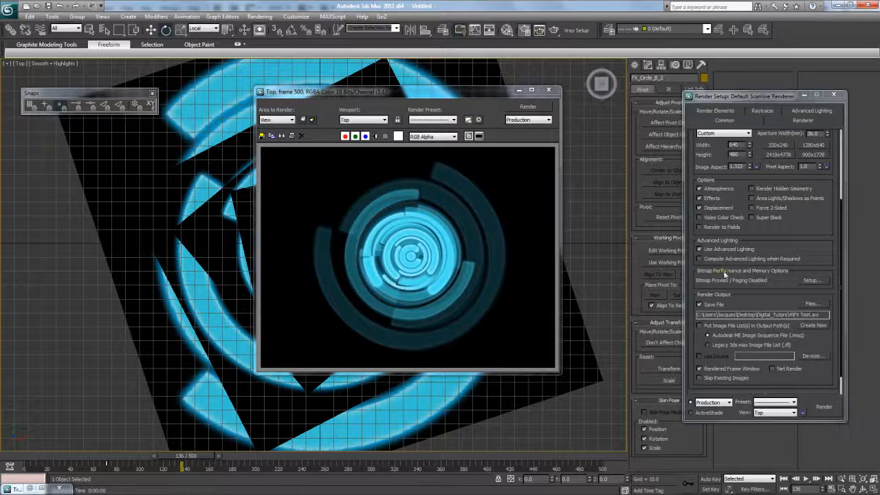
{"action": "scroll", "coordinate": [801, 260], "scroll_direction": "down", "scroll_amount": 2}
{"action": "left_click", "coordinate": [549, 89]}
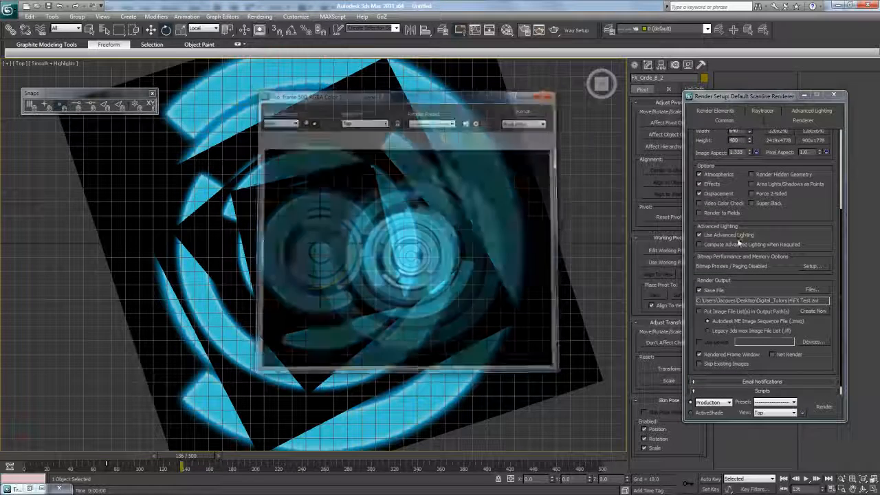
- Open FX Test.avi from the render output folder in VLC media player
{"action": "left_click", "coordinate": [812, 291]}
{"action": "right_click", "coordinate": [592, 177]}
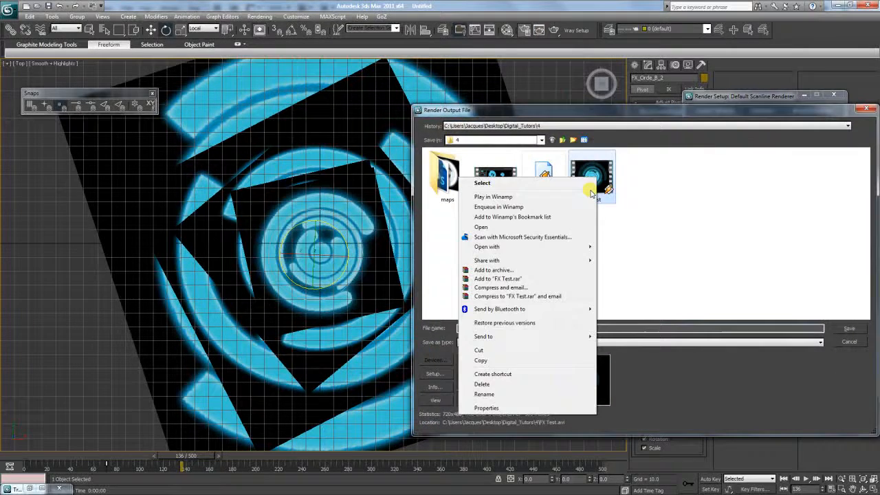
{"action": "mouse_move", "coordinate": [545, 247]}
{"action": "left_click", "coordinate": [392, 310]}
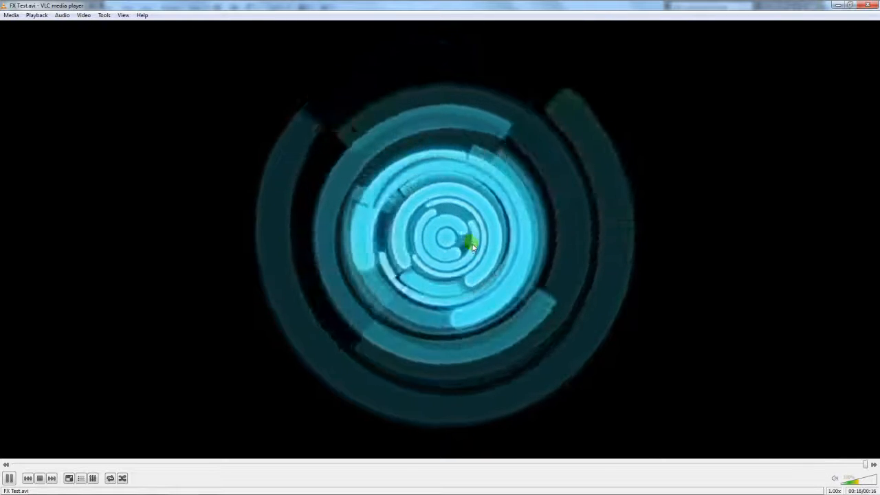
- Close VLC after the FX Test.avi playback finishes
{"action": "left_click", "coordinate": [867, 5]}
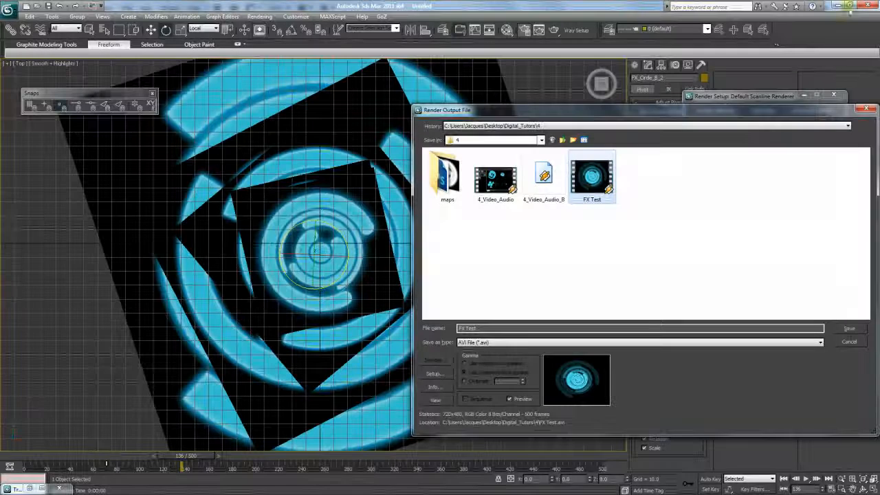
- Close the output file browser, tilt into Perspective view, and pan the ring planes into frame
{"action": "left_click", "coordinate": [847, 341]}
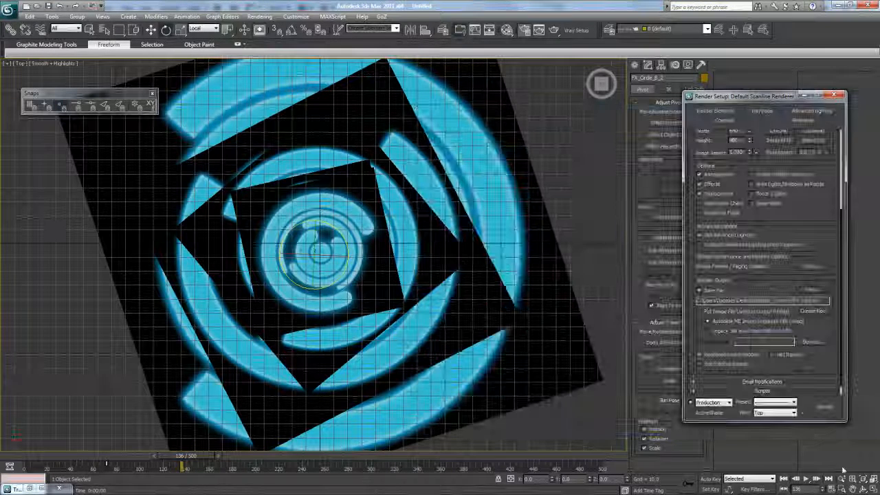
{"action": "left_click_drag", "start_coordinate": [314, 271], "coordinate": [546, 317]}
{"action": "key", "text": "p"}
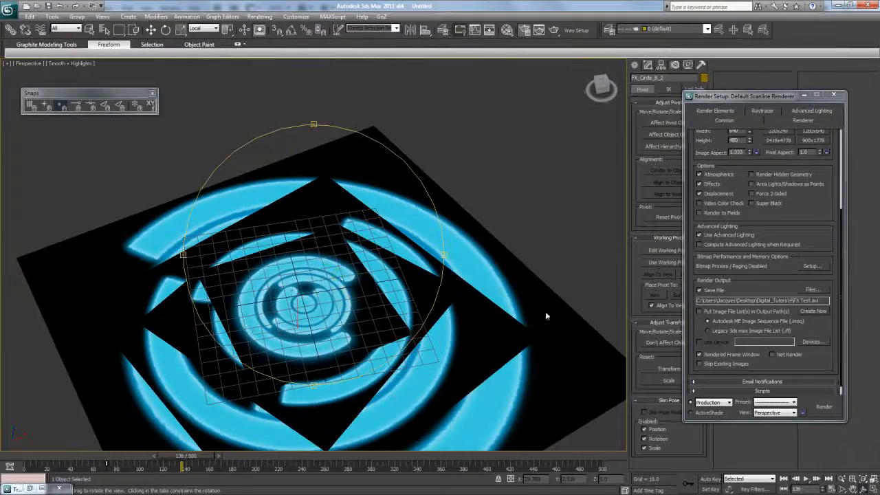
{"action": "left_click", "coordinate": [852, 488]}
{"action": "left_click_drag", "start_coordinate": [436, 298], "coordinate": [338, 197]}
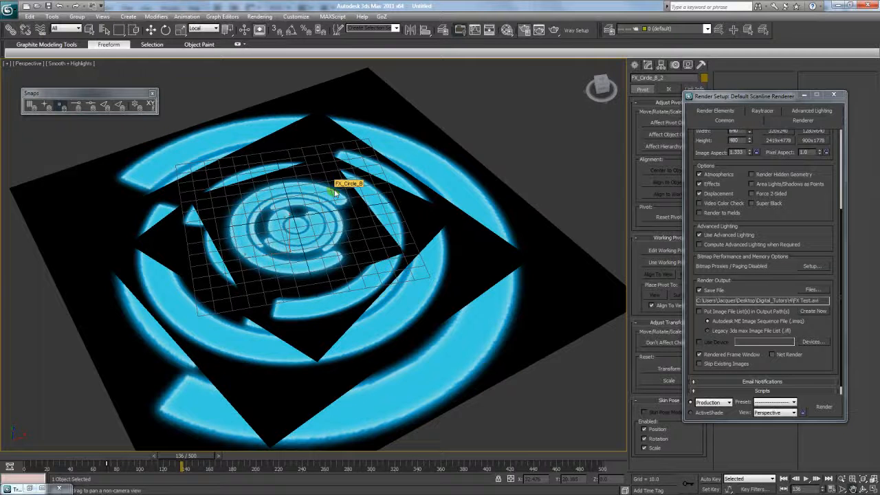
{"action": "mouse_move", "coordinate": [308, 190]}
{"action": "middle_mouse_down"}
{"action": "mouse_move", "coordinate": [310, 204]}
{"action": "mouse_move", "coordinate": [315, 194]}
{"action": "middle_mouse_up"}
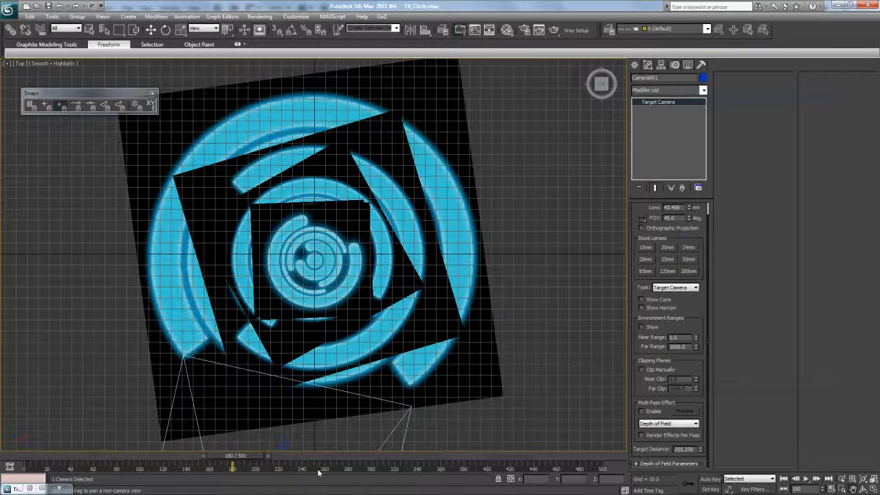
{"action": "middle_click_drag", "start_coordinate": [406, 198], "coordinate": [387, 187]}
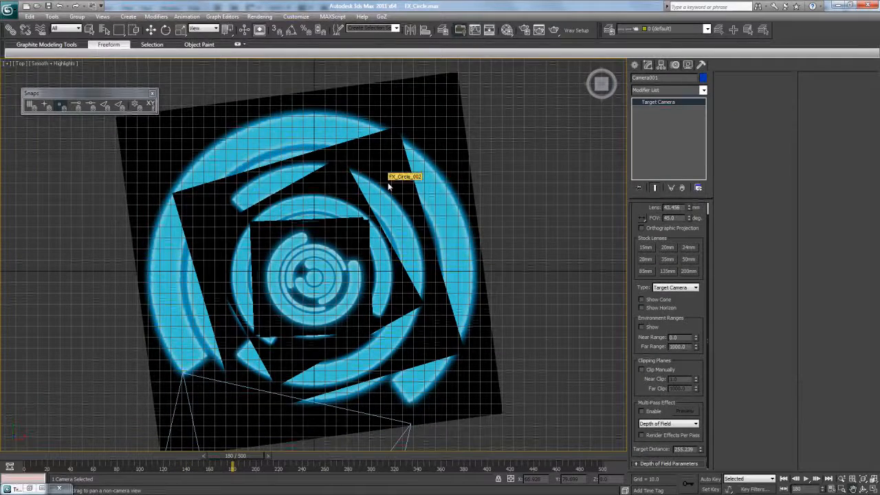
{"action": "key", "text": "alt+Tab"}
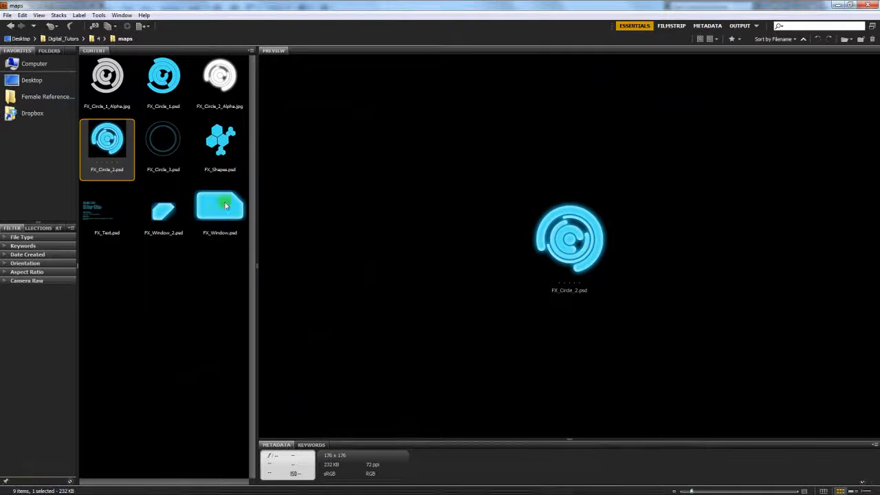
- Preview FX_Window.psd in Bridge and widen the preview panel
{"action": "left_click", "coordinate": [224, 206]}
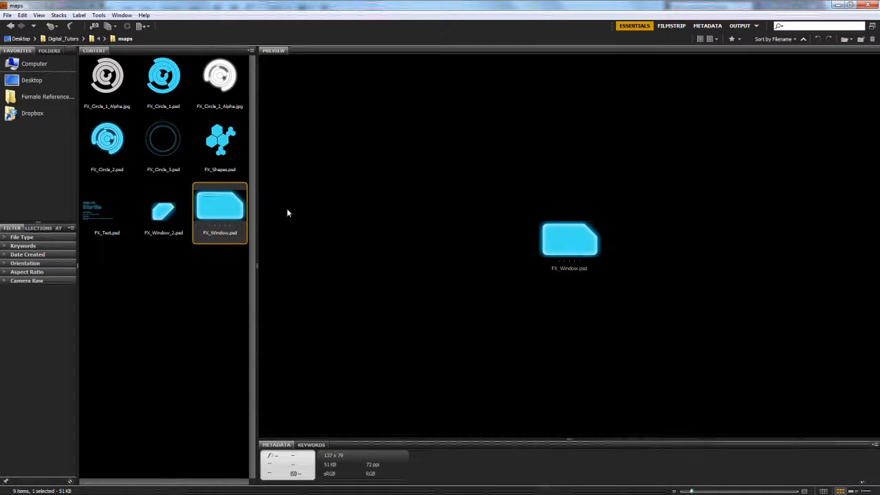
{"action": "left_click_drag", "start_coordinate": [259, 235], "coordinate": [222, 236]}
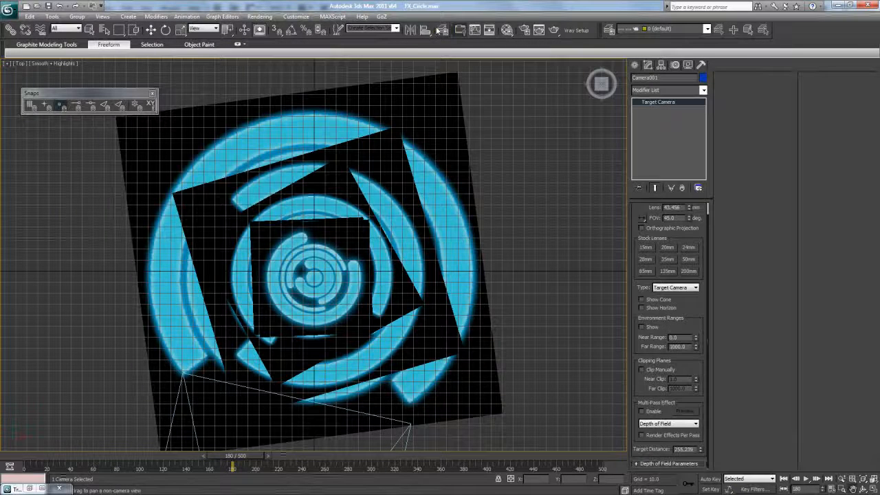
- Create a Dummy helper and align it to the FX circle's centre
{"action": "left_click", "coordinate": [426, 31]}
{"action": "left_click_drag", "start_coordinate": [559, 252], "coordinate": [662, 111]}
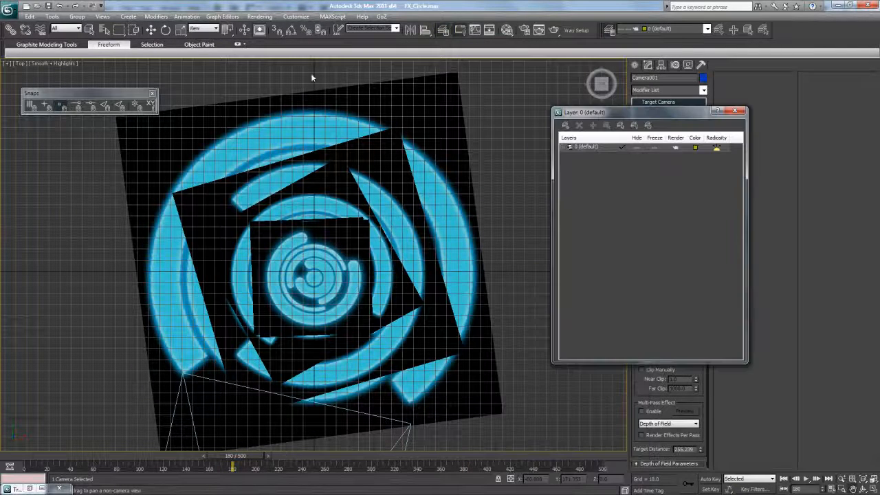
{"action": "left_click", "coordinate": [260, 85]}
{"action": "scroll", "coordinate": [260, 86], "scroll_direction": "down", "scroll_amount": 3}
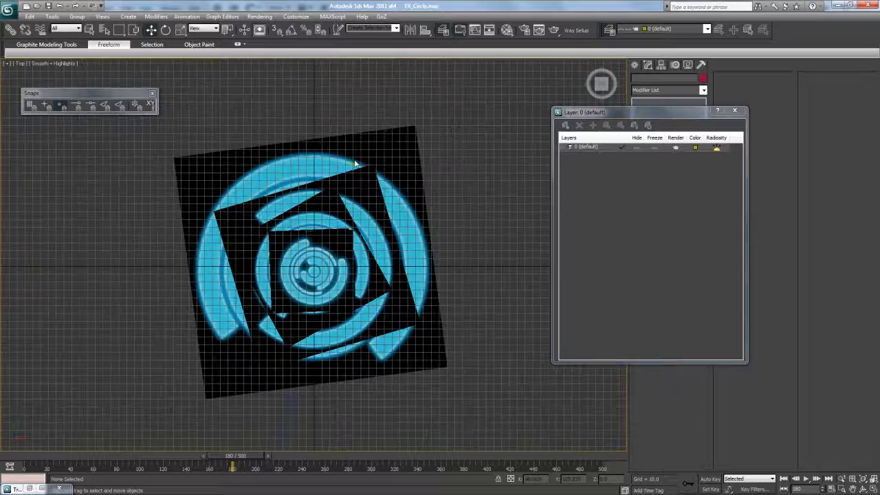
{"action": "left_click", "coordinate": [635, 65]}
{"action": "left_click_drag", "start_coordinate": [639, 113], "coordinate": [760, 223]}
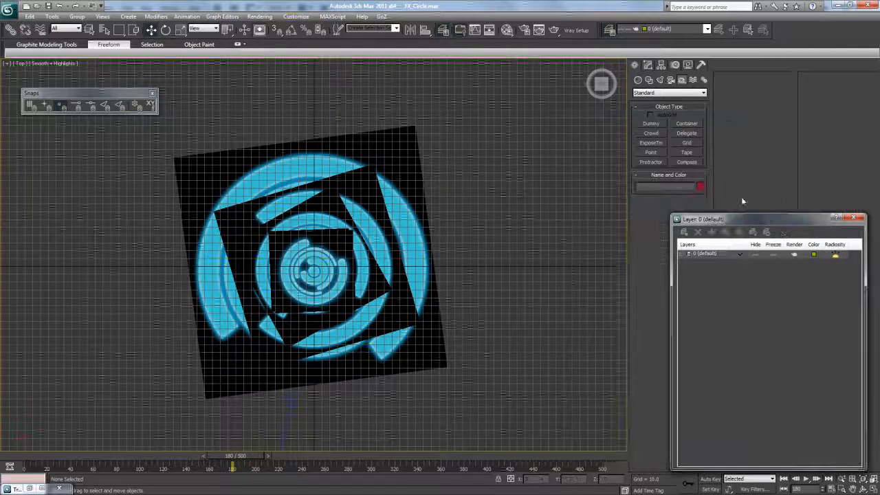
{"action": "left_click", "coordinate": [651, 123]}
{"action": "left_click_drag", "start_coordinate": [511, 245], "coordinate": [526, 269]}
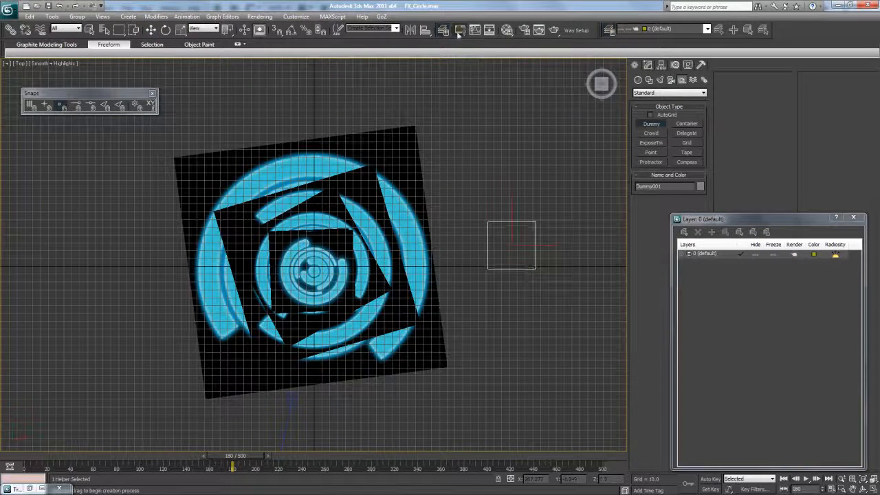
{"action": "left_click", "coordinate": [426, 30]}
{"action": "left_click", "coordinate": [356, 263]}
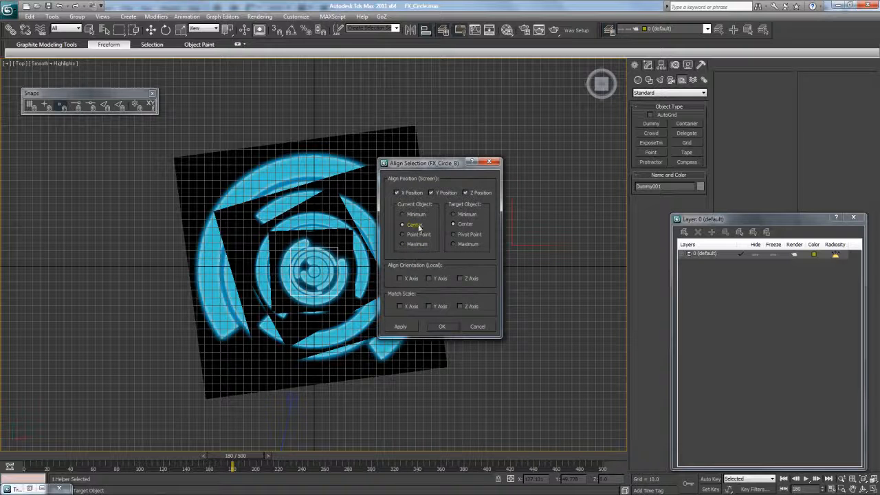
{"action": "left_click", "coordinate": [443, 328]}
- Select the similar circle planes and link them to the centre dummy
{"action": "left_click", "coordinate": [334, 164]}
{"action": "left_click", "coordinate": [30, 16]}
{"action": "left_click", "coordinate": [85, 187]}
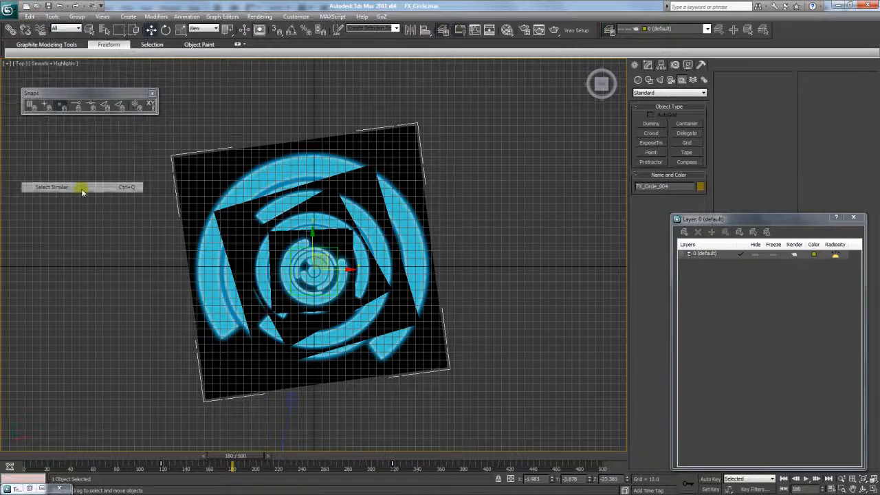
{"action": "left_click_drag", "start_coordinate": [449, 103], "coordinate": [338, 240]}
{"action": "left_click", "coordinate": [10, 29]}
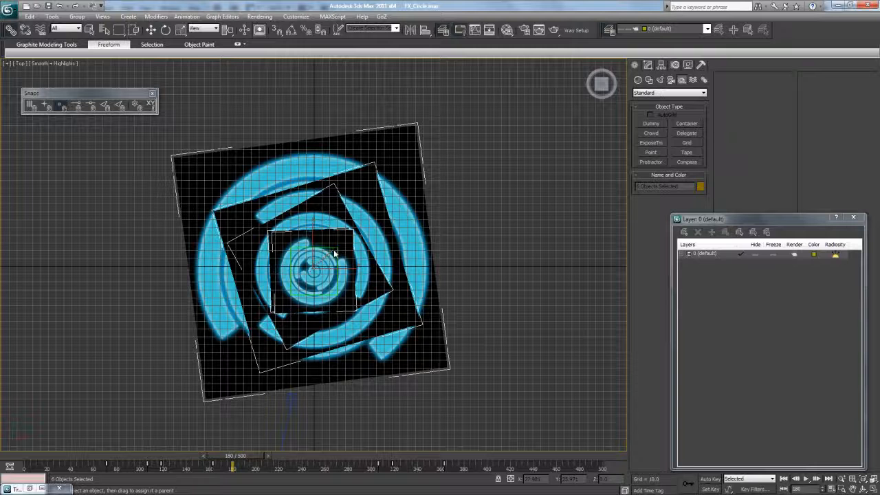
{"action": "left_click_drag", "start_coordinate": [335, 253], "coordinate": [335, 251]}
- Click through the overlapping centre pieces until the dummy helper is selected
{"action": "left_click", "coordinate": [150, 31]}
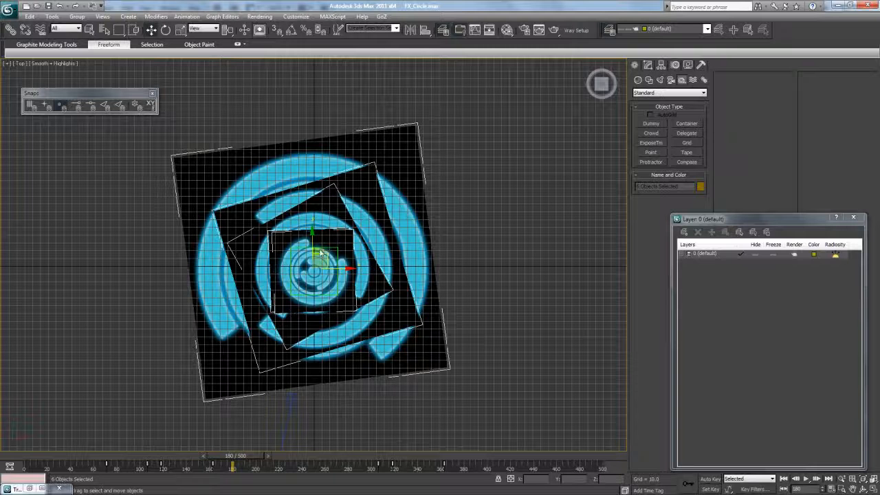
{"action": "left_click", "coordinate": [330, 252]}
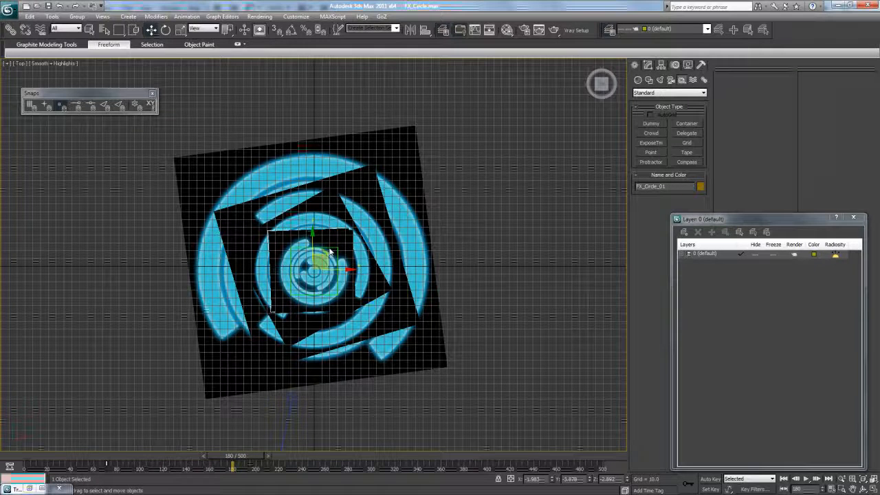
{"action": "left_click", "coordinate": [330, 252]}
{"action": "left_click", "coordinate": [331, 252]}
{"action": "left_click_drag", "start_coordinate": [330, 254], "coordinate": [331, 255]}
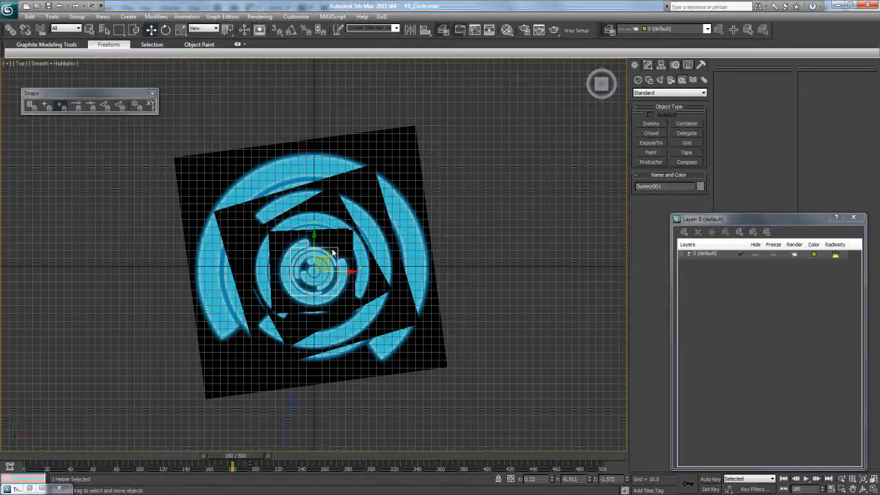
- Rename the dummy helper Master_Circle_Fx
{"action": "key", "text": "Caps_Lock"}
{"action": "type", "text": "m"}
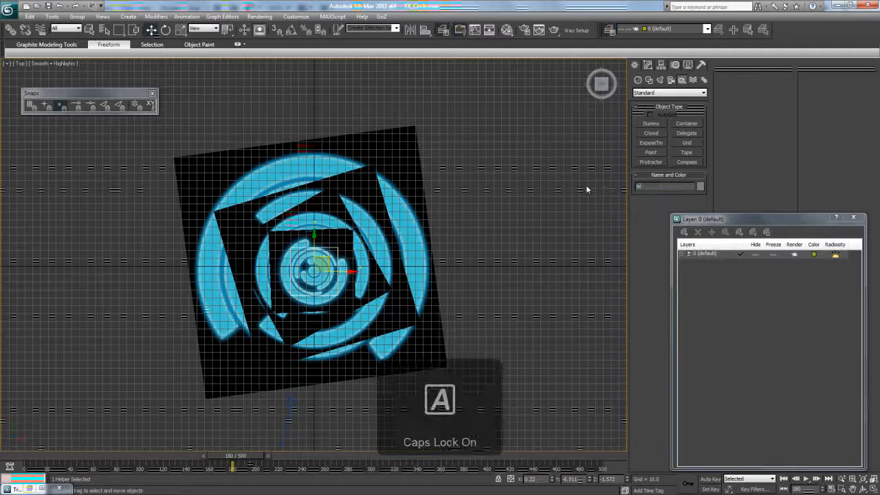
{"action": "key", "text": "Caps_Lock"}
{"action": "key", "text": "Caps_Lock"}
{"action": "type", "text": "ASTE"}
{"action": "key", "text": "BackSpace"}
{"action": "key", "text": "BackSpace"}
{"action": "key", "text": "BackSpace"}
{"action": "key", "text": "BackSpace"}
{"action": "key", "text": "BackSpace"}
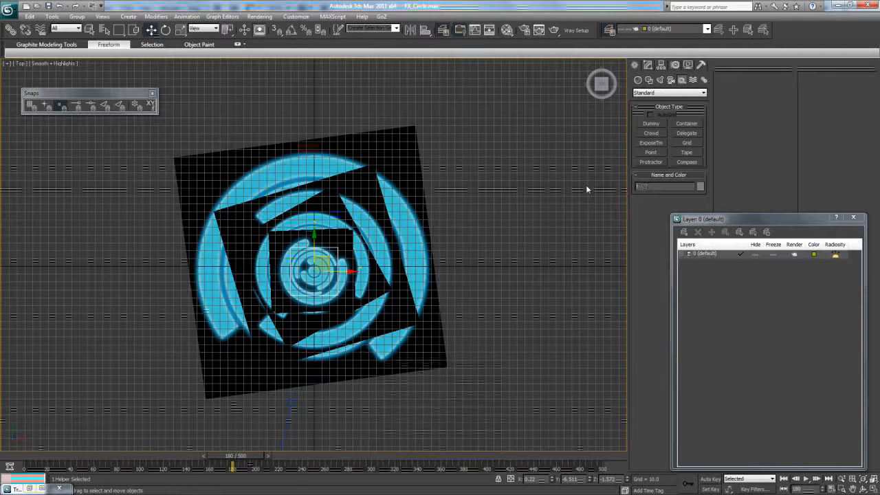
{"action": "key", "text": "Caps_Lock"}
{"action": "type", "text": "Master_Circle_"}
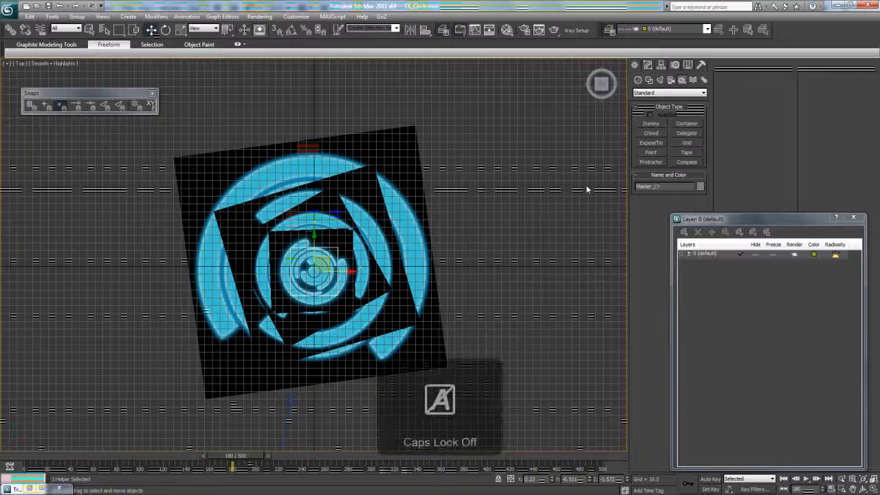
{"action": "key", "text": "Caps_Lock"}
- Create a new layer named FX_Circle in the Layer Manager
{"action": "type", "text": "F"}
{"action": "key", "text": "Caps_Lock"}
{"action": "type", "text": "x"}
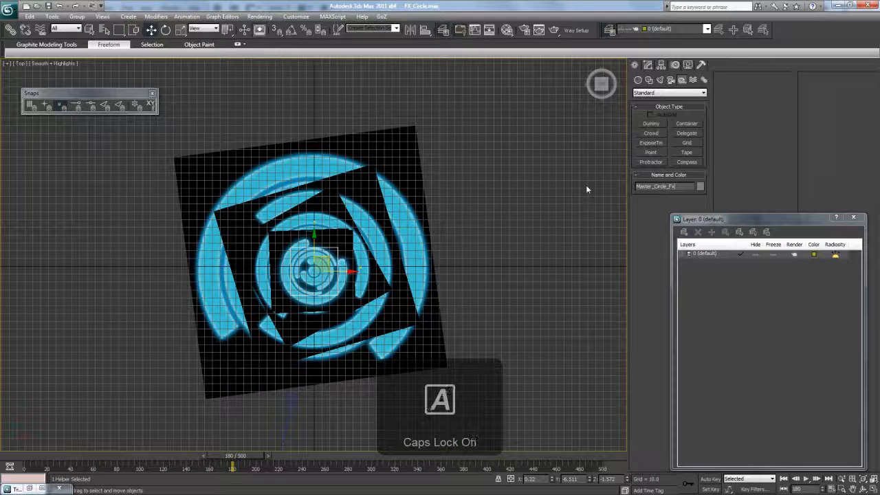
{"action": "left_click", "coordinate": [684, 232]}
{"action": "left_click", "coordinate": [707, 263]}
{"action": "left_click_drag", "start_coordinate": [730, 220], "coordinate": [591, 236]}
{"action": "key", "text": "Caps_Lock"}
{"action": "key", "text": "Caps_Lock"}
{"action": "type", "text": "FX_"}
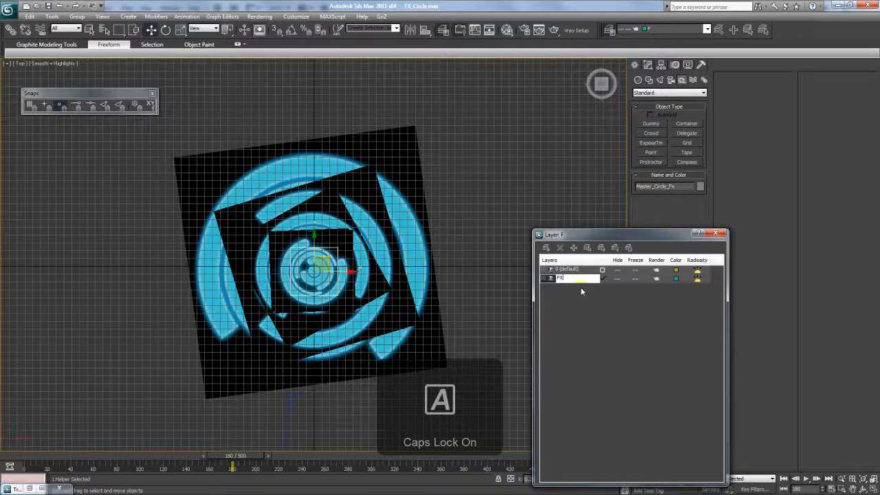
{"action": "key", "text": "Caps_Lock"}
{"action": "type", "text": "Circle"}
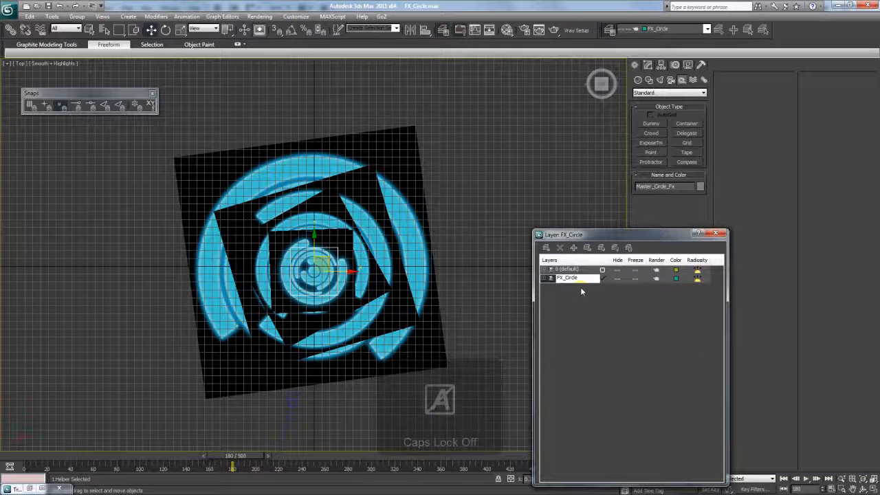
{"action": "key", "text": "Return"}
- Tilt the Perspective view toward the circle and hide the FX_Circle layer
{"action": "key", "text": "p"}
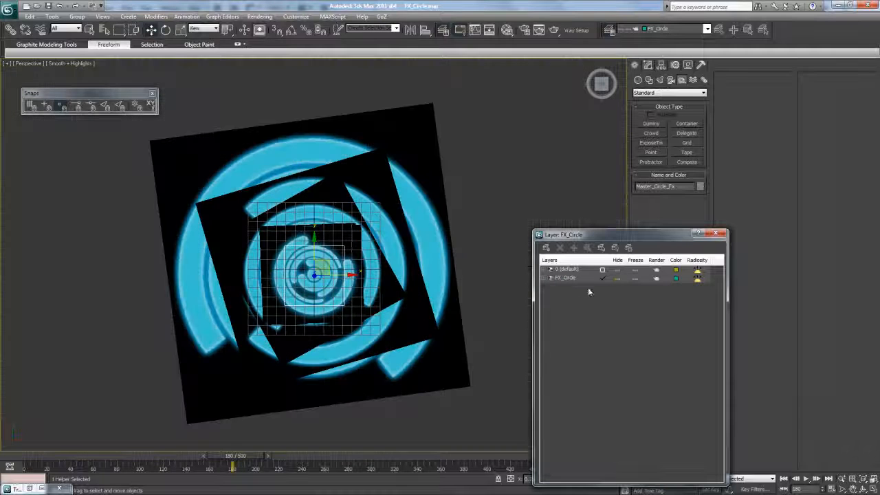
{"action": "left_click", "coordinate": [865, 489]}
{"action": "left_click_drag", "start_coordinate": [367, 305], "coordinate": [371, 275]}
{"action": "scroll", "coordinate": [385, 251], "scroll_direction": "up", "scroll_amount": 2}
{"action": "left_click", "coordinate": [617, 278]}
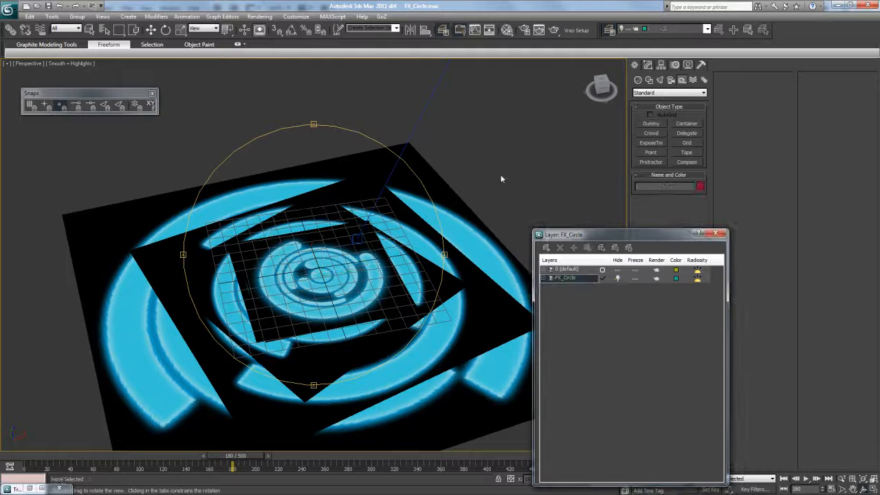
{"action": "left_click", "coordinate": [617, 278]}
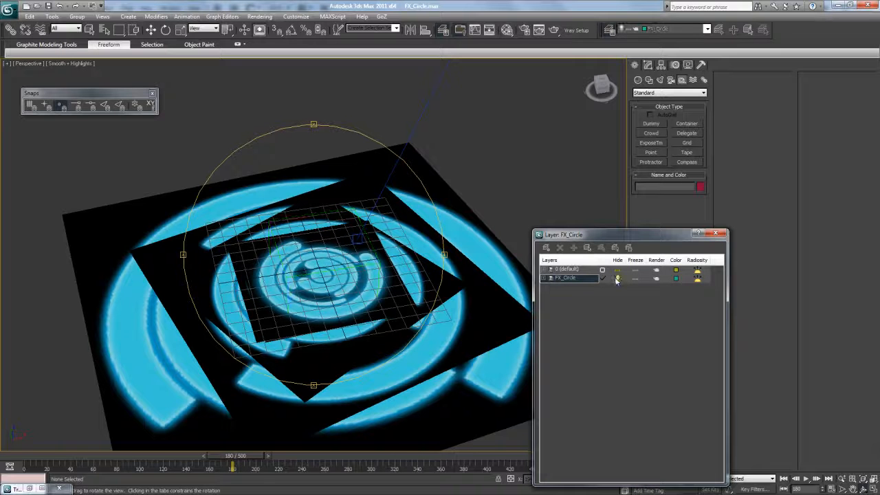
- Select the six FX_Circle pieces and add them to the FX_Circle layer
{"action": "left_click", "coordinate": [543, 269]}
{"action": "left_click", "coordinate": [583, 295]}
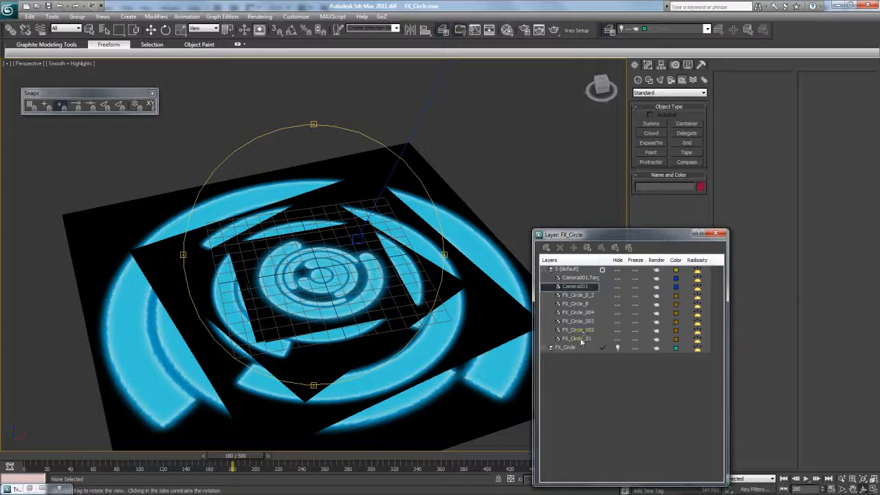
{"action": "left_click", "coordinate": [585, 338], "text": "shift"}
{"action": "left_click", "coordinate": [551, 269]}
{"action": "right_click", "coordinate": [552, 279]}
{"action": "left_click", "coordinate": [587, 236]}
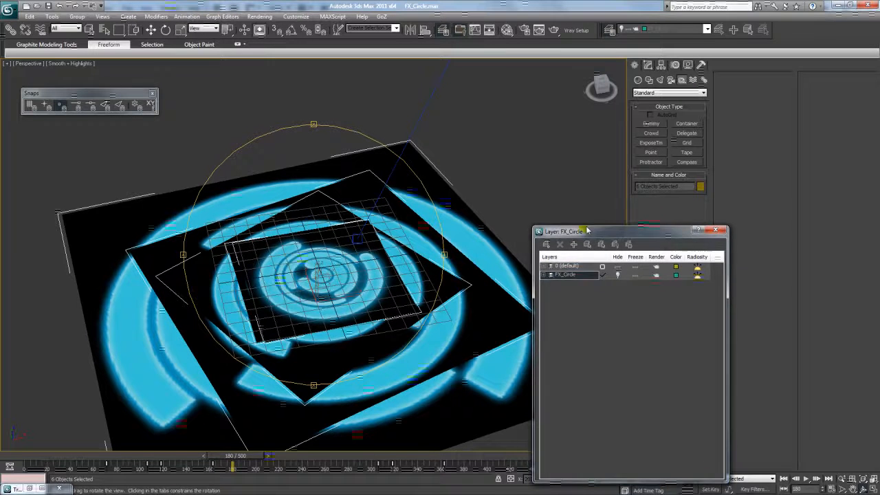
{"action": "left_click_drag", "start_coordinate": [586, 237], "coordinate": [581, 218]}
{"action": "right_click", "coordinate": [570, 266]}
{"action": "left_click", "coordinate": [599, 341]}
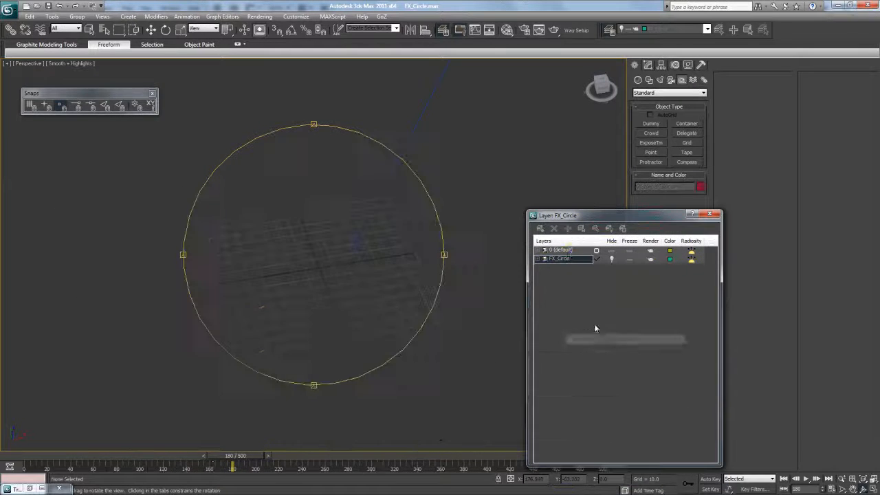
- Switch to Standard Primitives and create a new layer named FX_Window
{"action": "left_click", "coordinate": [638, 81]}
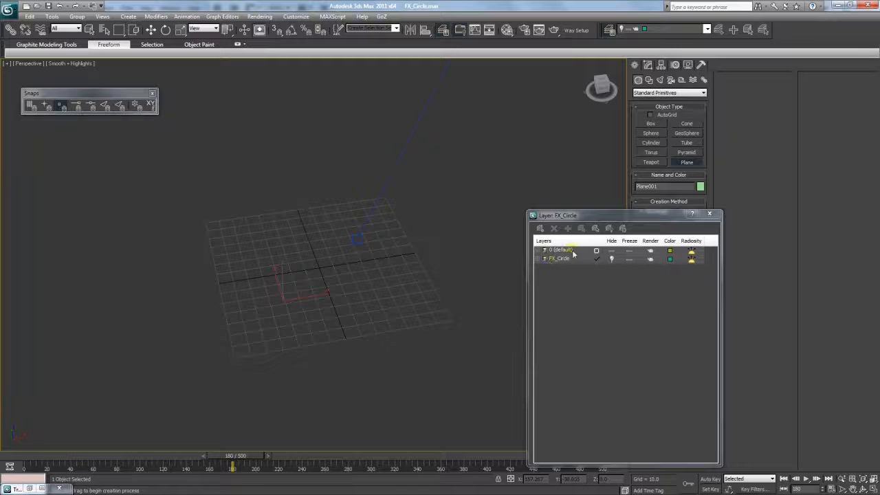
{"action": "left_click", "coordinate": [540, 229]}
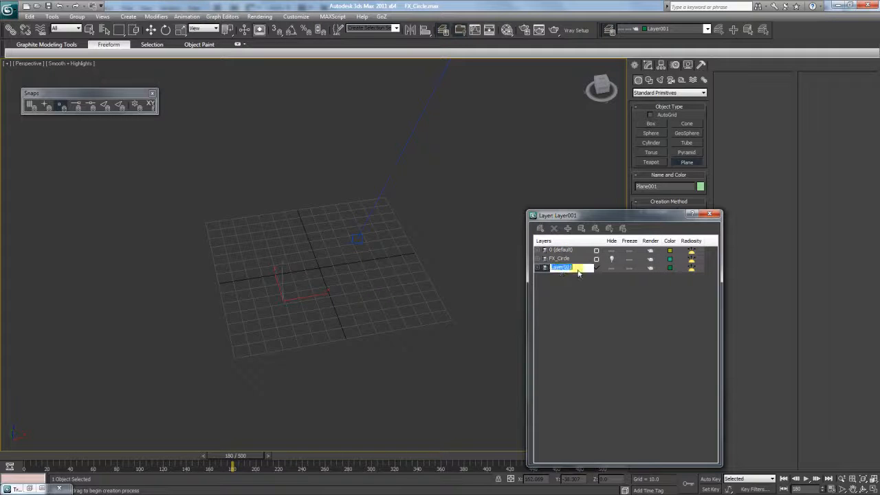
{"action": "key", "text": "Caps_Lock"}
{"action": "key", "text": "Caps_Lock"}
{"action": "type", "text": "FX_"}
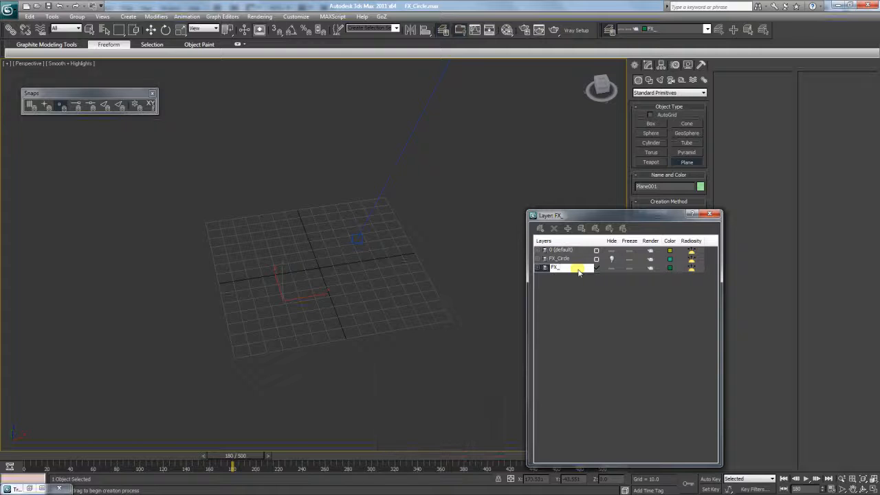
{"action": "key", "text": "Caps_Lock"}
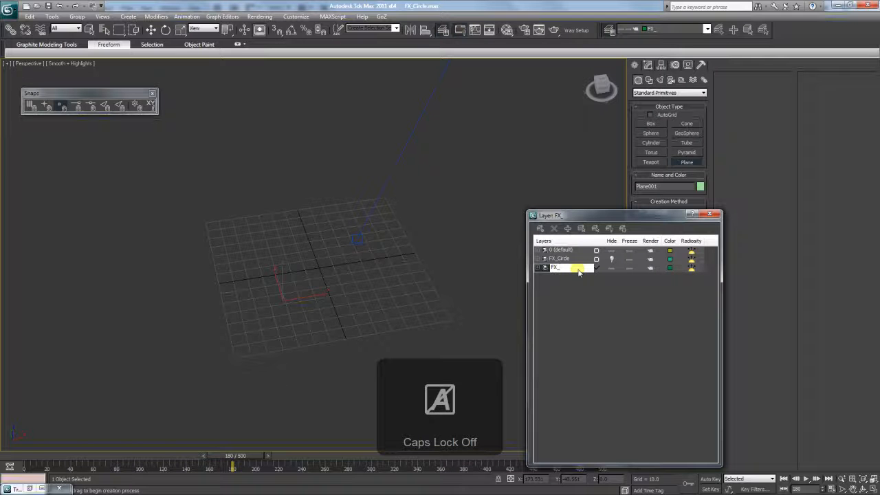
{"action": "type", "text": "Window"}
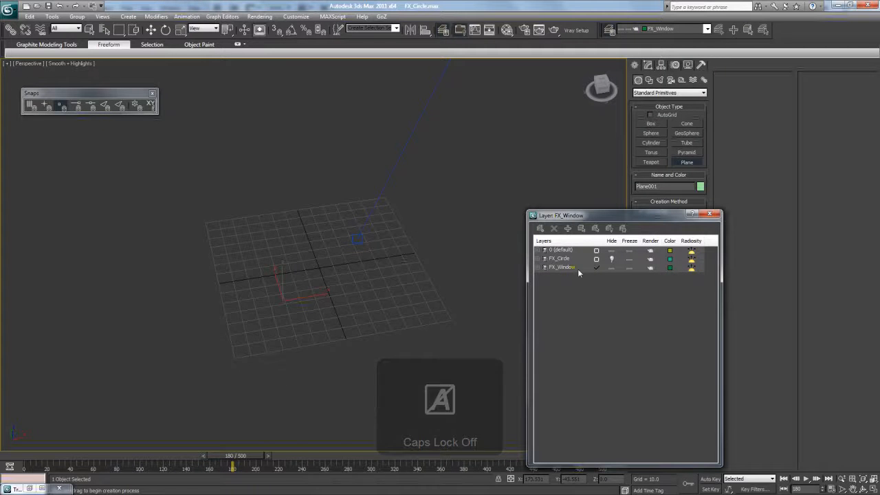
{"action": "key", "text": "Return"}
- Expand FX_Window and confirm it holds Plane001 through the object's properties
{"action": "left_click", "coordinate": [540, 269]}
{"action": "left_click", "coordinate": [552, 276]}
{"action": "left_click", "coordinate": [508, 381]}
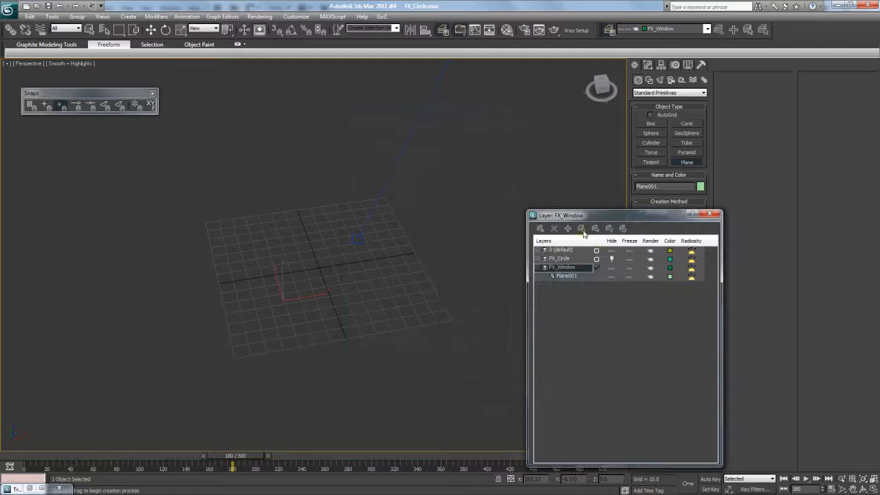
{"action": "left_click", "coordinate": [151, 30]}
- Copy the FX circle material into the next slot and name it FX_Window
{"action": "left_click_drag", "start_coordinate": [300, 297], "coordinate": [349, 290]}
{"action": "key", "text": "m"}
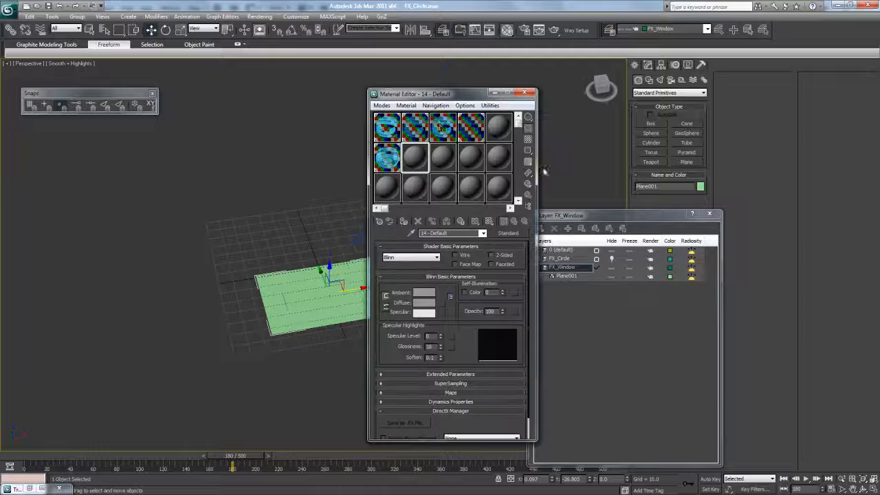
{"action": "left_click_drag", "start_coordinate": [438, 96], "coordinate": [538, 90]}
{"action": "left_click", "coordinate": [497, 158]}
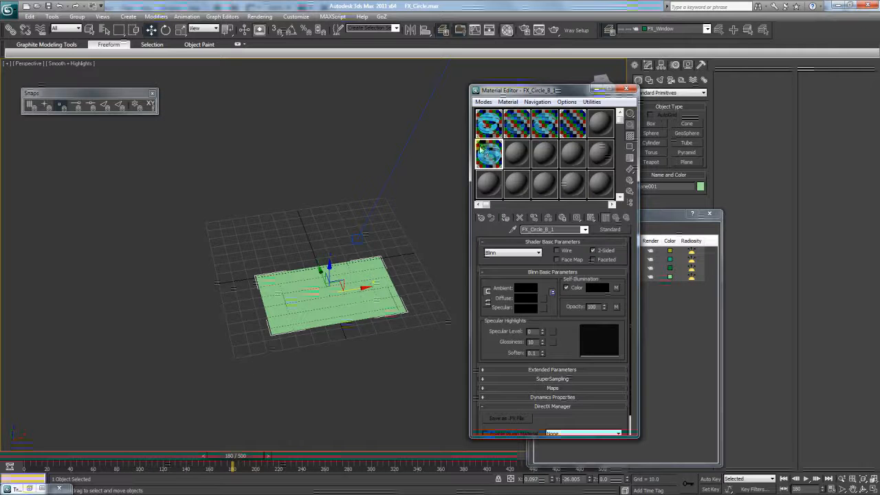
{"action": "left_click_drag", "start_coordinate": [497, 155], "coordinate": [524, 154]}
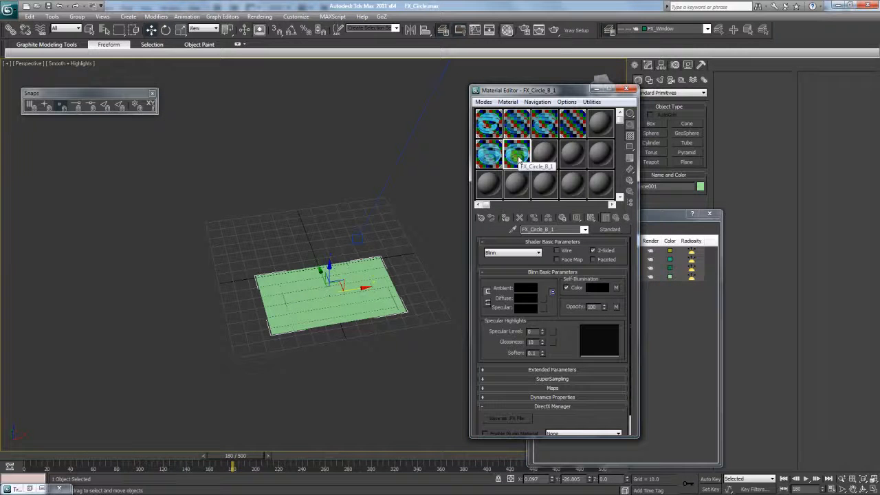
{"action": "type", "text": "W"}
{"action": "key", "text": "Caps_Lock"}
{"action": "type", "text": "indow"}
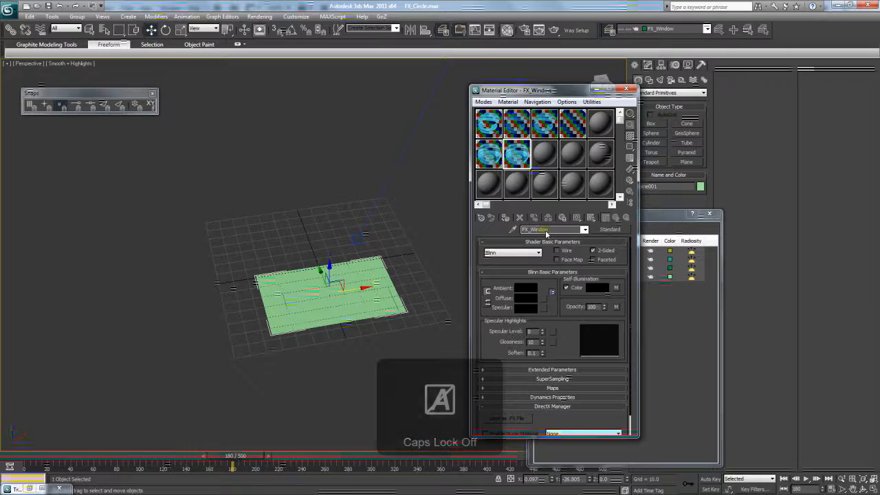
- Load FX_Window.psd as the self-illumination bitmap, then bring up FX_Window's file options
{"action": "left_click", "coordinate": [616, 288]}
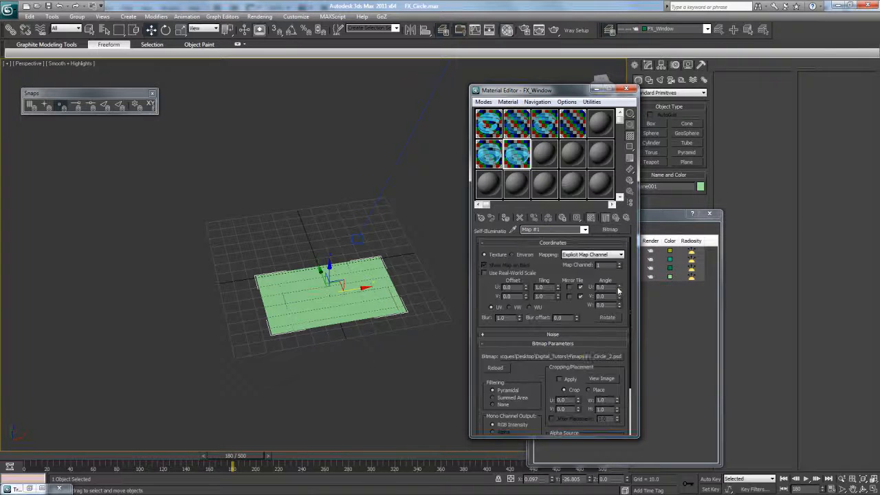
{"action": "left_click", "coordinate": [591, 356]}
{"action": "left_click", "coordinate": [592, 180]}
{"action": "left_click", "coordinate": [683, 183]}
{"action": "left_click", "coordinate": [743, 182]}
{"action": "left_click", "coordinate": [705, 182]}
{"action": "double_click", "coordinate": [683, 182]}
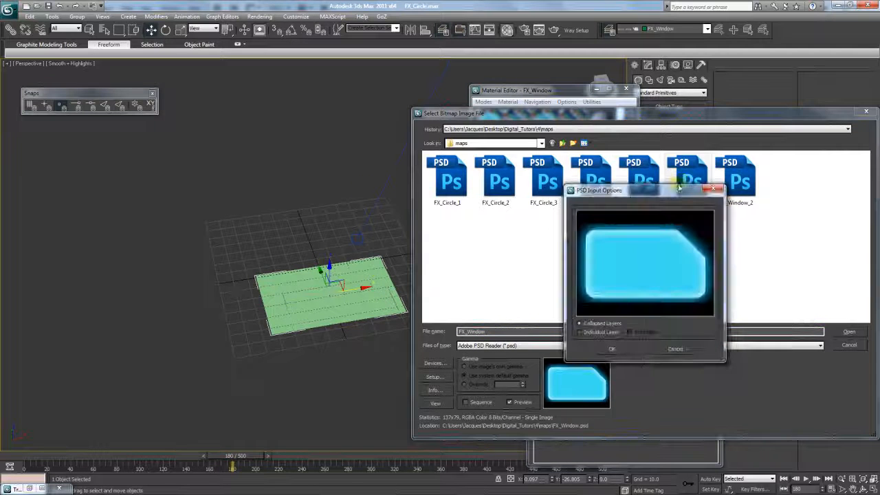
{"action": "left_click", "coordinate": [589, 347]}
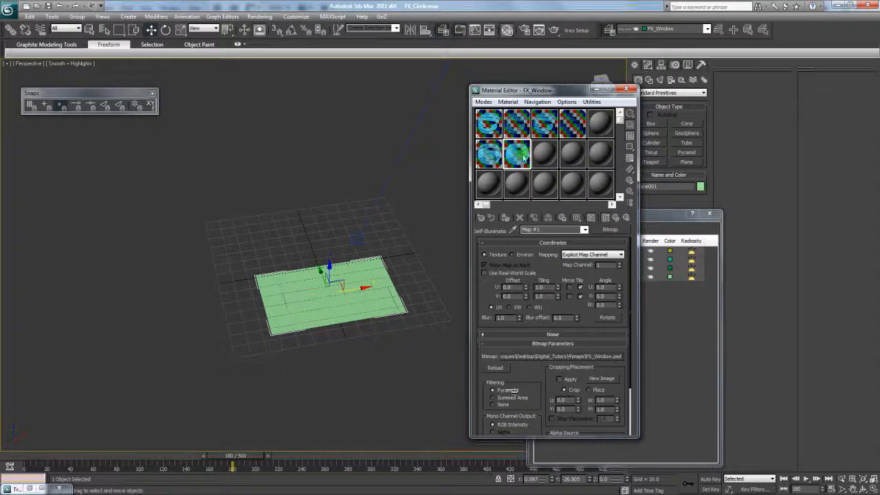
{"action": "left_click", "coordinate": [553, 356]}
{"action": "right_click", "coordinate": [655, 213]}
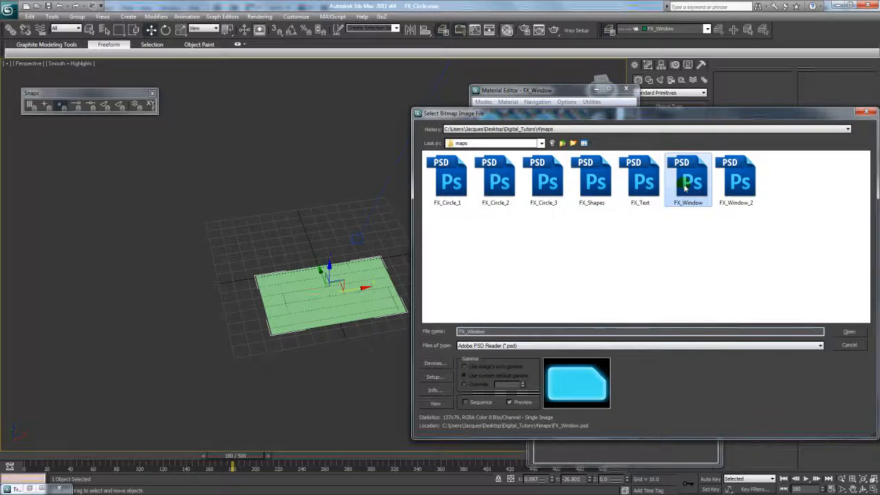
- Open FX_Window in Photoshop CS5 and paste its Alpha 1 channel as a new layer
{"action": "mouse_move", "coordinate": [632, 257]}
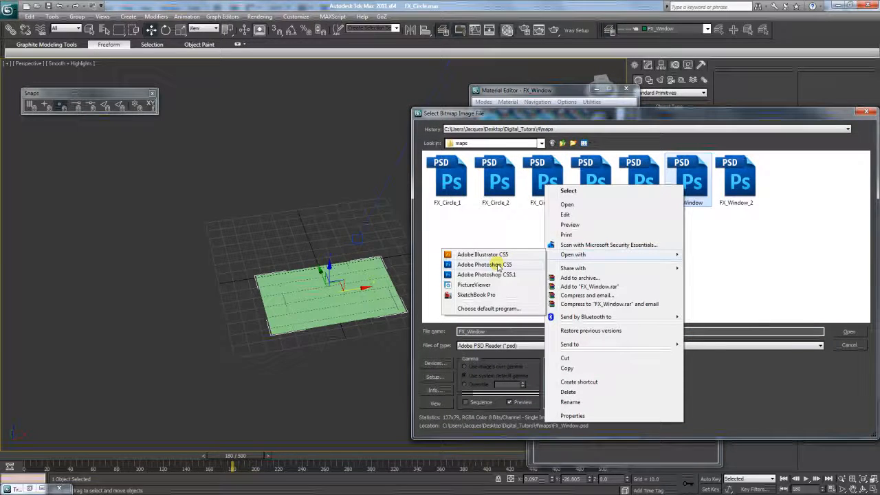
{"action": "left_click", "coordinate": [498, 259]}
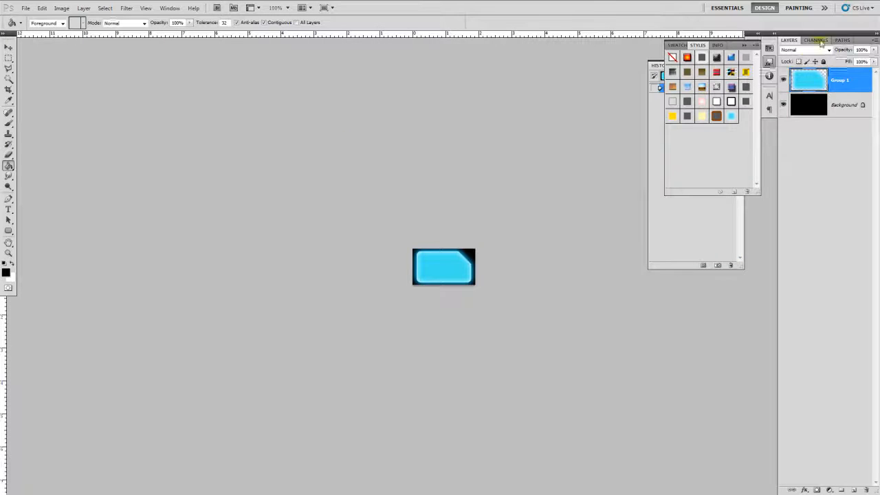
{"action": "left_click", "coordinate": [816, 40]}
{"action": "left_click", "coordinate": [817, 96]}
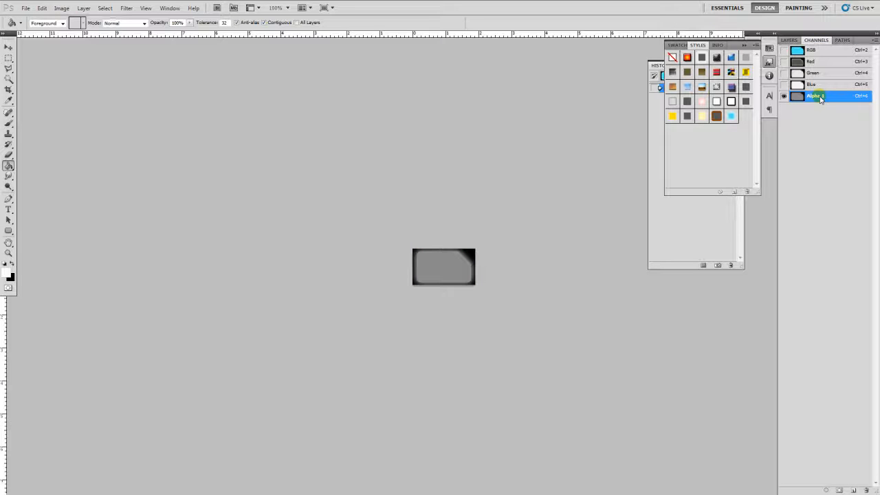
{"action": "key", "text": "ctrl+a"}
{"action": "left_click", "coordinate": [811, 51]}
{"action": "left_click", "coordinate": [790, 40]}
{"action": "key", "text": "ctrl+v"}
- Save a JPEG copy named FX_Window.jpg in the maps folder and return to 3ds Max
{"action": "key", "text": "ctrl+shift+s"}
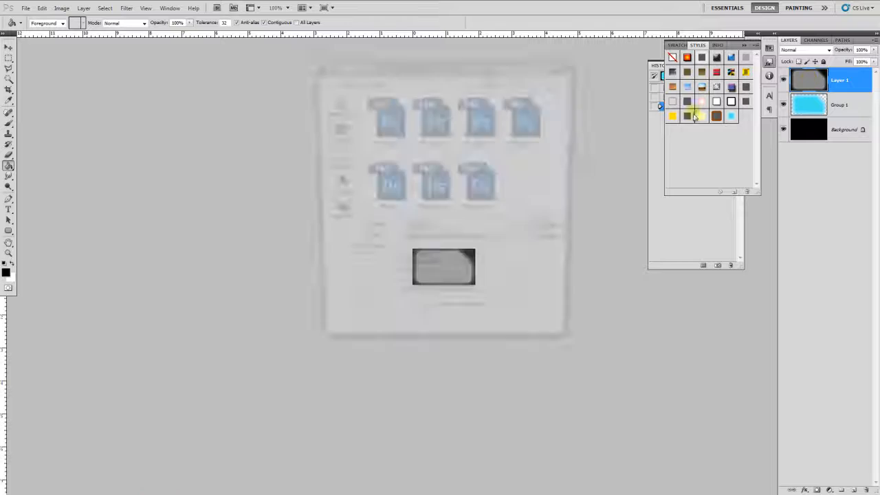
{"action": "left_click", "coordinate": [445, 242]}
{"action": "left_click", "coordinate": [433, 298]}
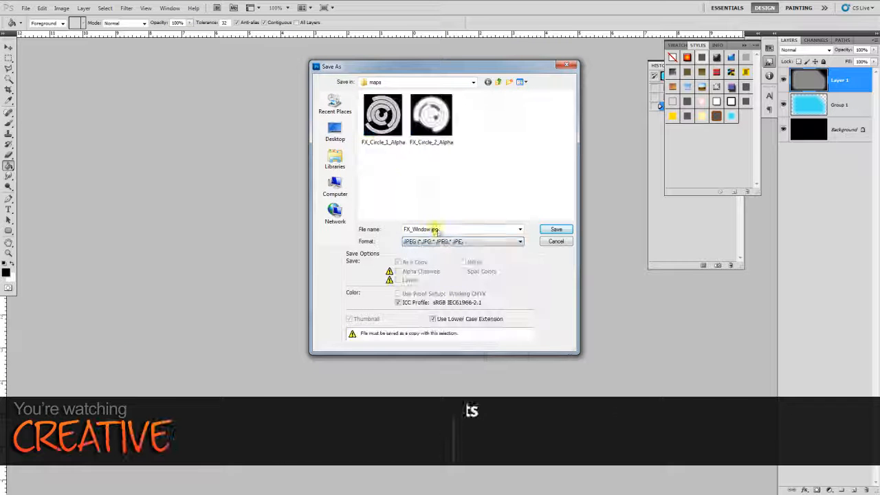
{"action": "left_click", "coordinate": [557, 229]}
{"action": "left_click", "coordinate": [504, 135]}
{"action": "key", "text": "alt+Tab"}
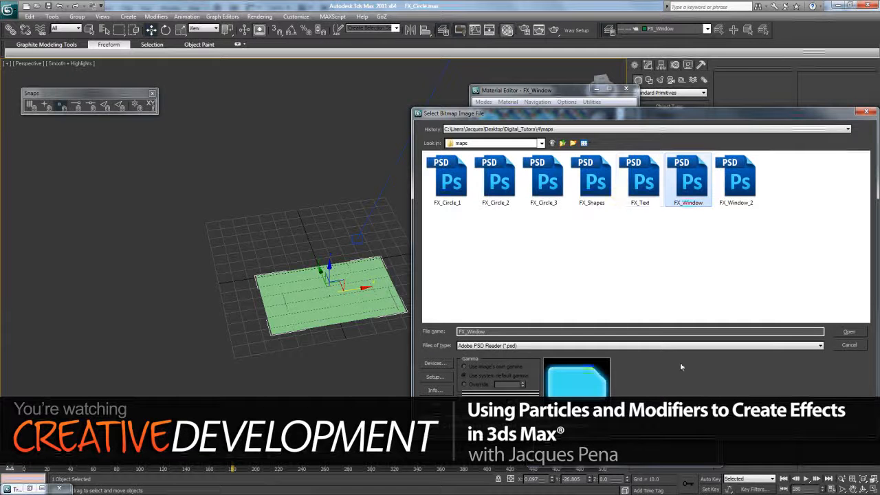
- Load FX_Window.jpg into opacity Map #2 and return to the FX_Window material's top level
{"action": "left_click", "coordinate": [640, 345]}
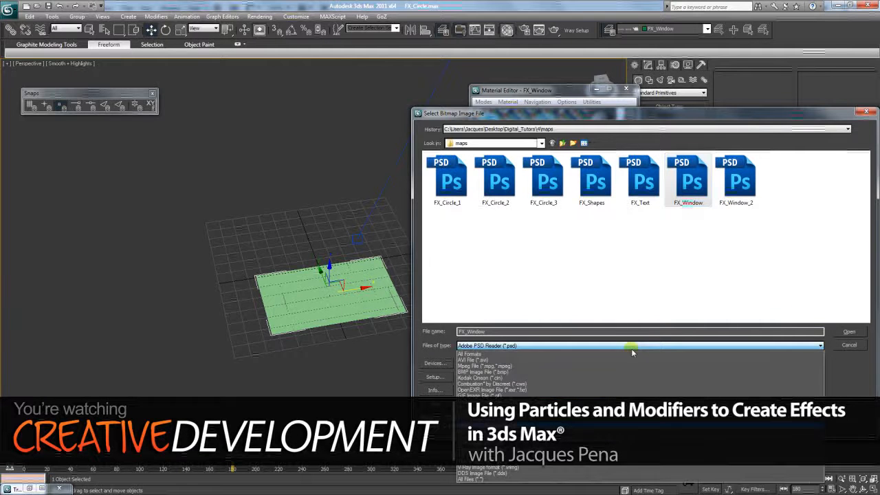
{"action": "left_click", "coordinate": [586, 361]}
{"action": "left_click", "coordinate": [854, 346]}
{"action": "left_click", "coordinate": [584, 230]}
{"action": "left_click", "coordinate": [581, 243]}
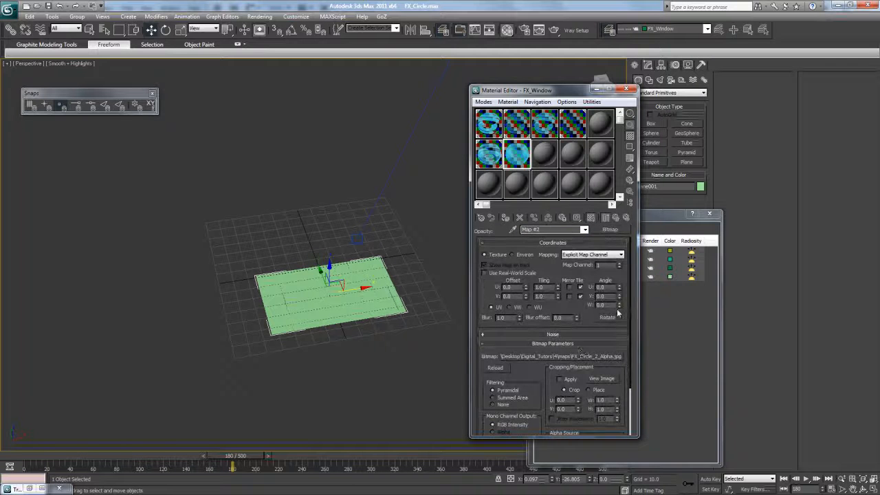
{"action": "left_click", "coordinate": [577, 356]}
{"action": "double_click", "coordinate": [533, 180]}
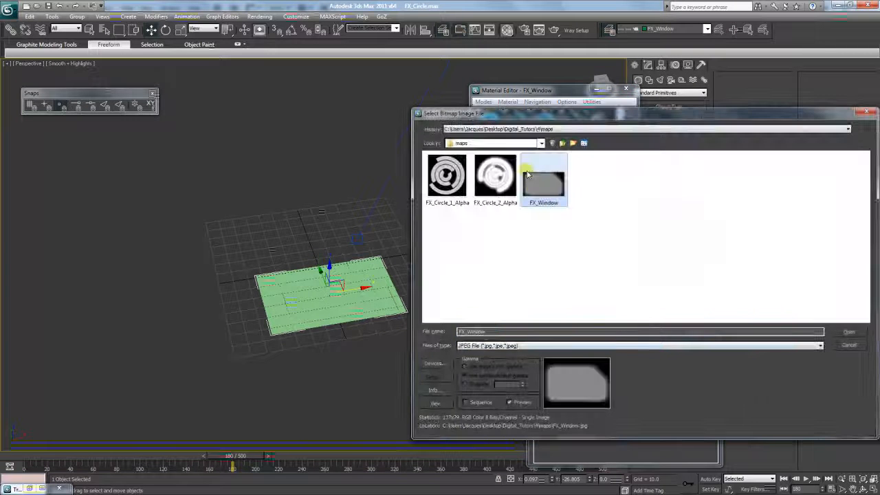
{"action": "left_click", "coordinate": [585, 230]}
{"action": "left_click", "coordinate": [560, 237]}
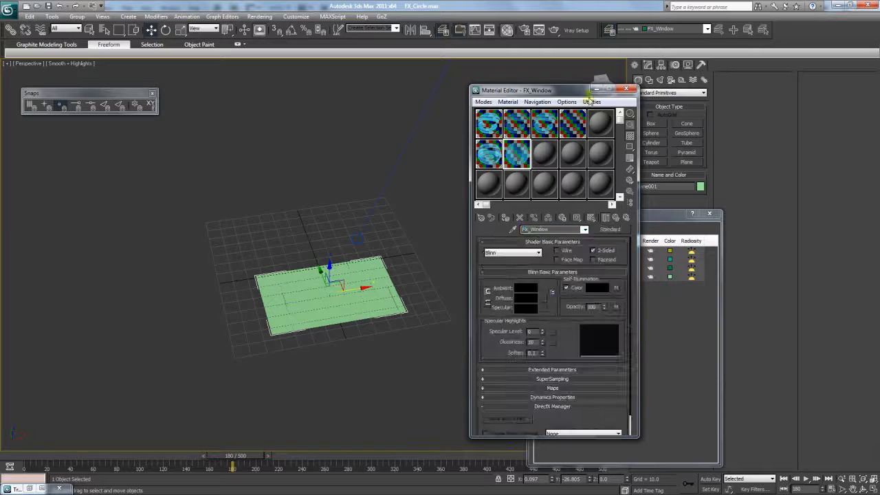
{"action": "left_click_drag", "start_coordinate": [555, 91], "coordinate": [108, 99]}
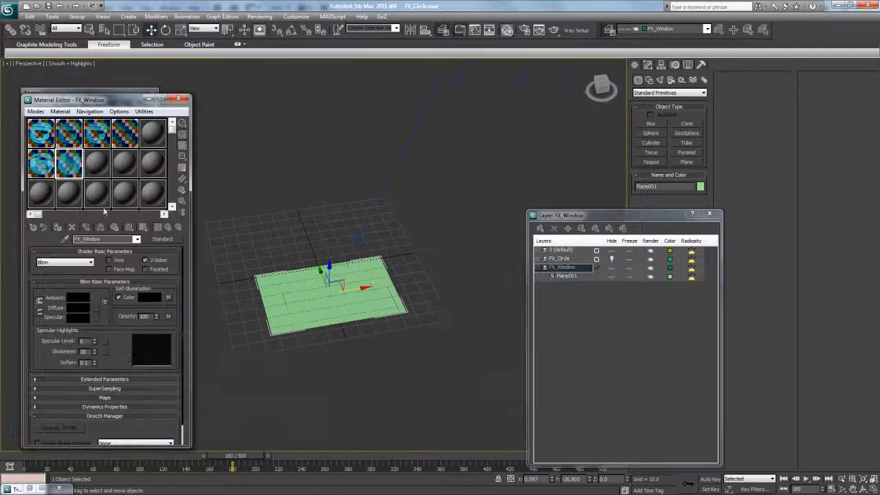
- Assign the FX_Window material to the plane and shift the plane left
{"action": "left_click", "coordinate": [57, 228]}
{"action": "left_click_drag", "start_coordinate": [354, 299], "coordinate": [268, 238]}
{"action": "left_click_drag", "start_coordinate": [142, 103], "coordinate": [458, 92]}
{"action": "left_click", "coordinate": [856, 490]}
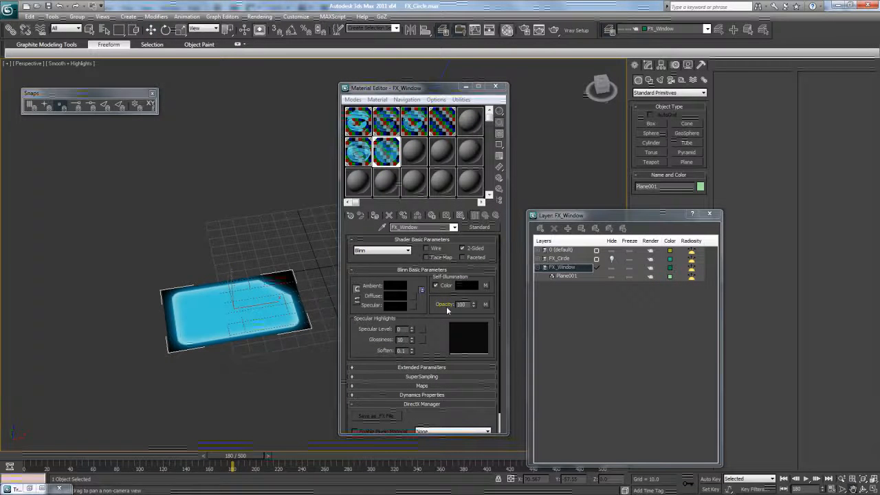
{"action": "left_click_drag", "start_coordinate": [273, 297], "coordinate": [262, 308]}
- Rename the plane FX_Window_1
{"action": "left_click_drag", "start_coordinate": [671, 187], "coordinate": [599, 163]}
{"action": "key", "text": "Caps_Lock"}
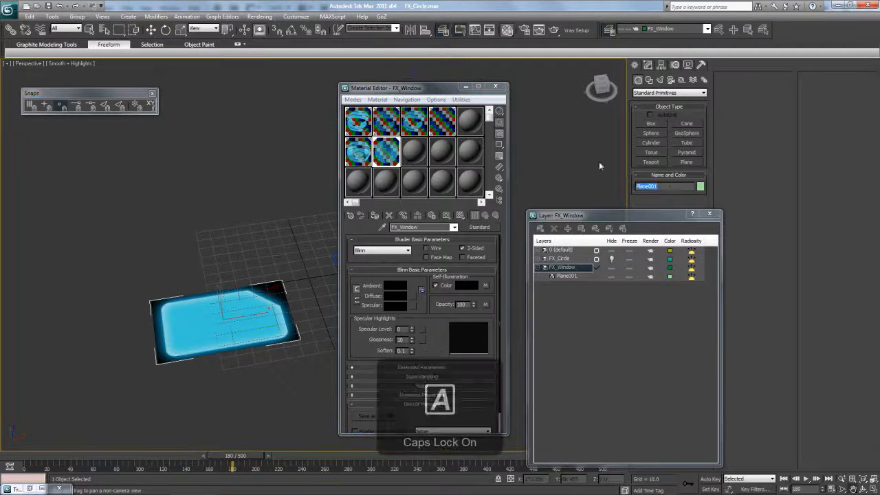
{"action": "type", "text": "FX_"}
{"action": "key", "text": "Caps_Lock"}
{"action": "type", "text": "Window"}
{"action": "type", "text": "_L"}
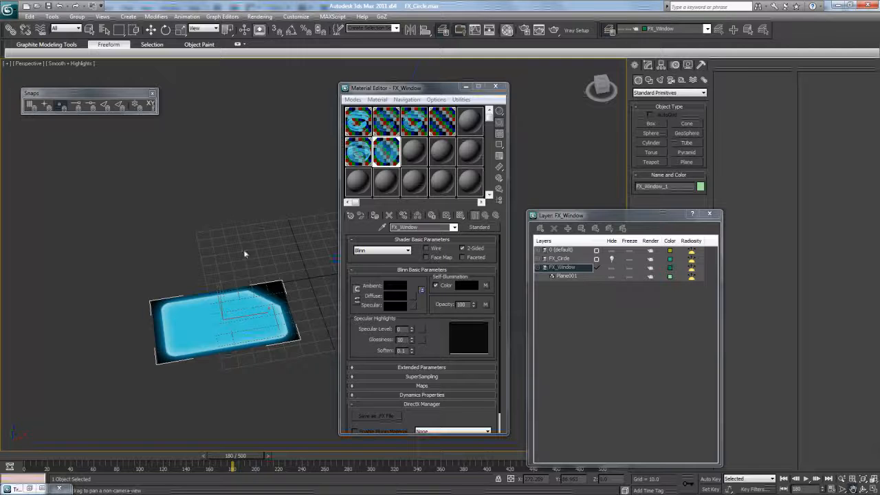
{"action": "type", "text": "w"}
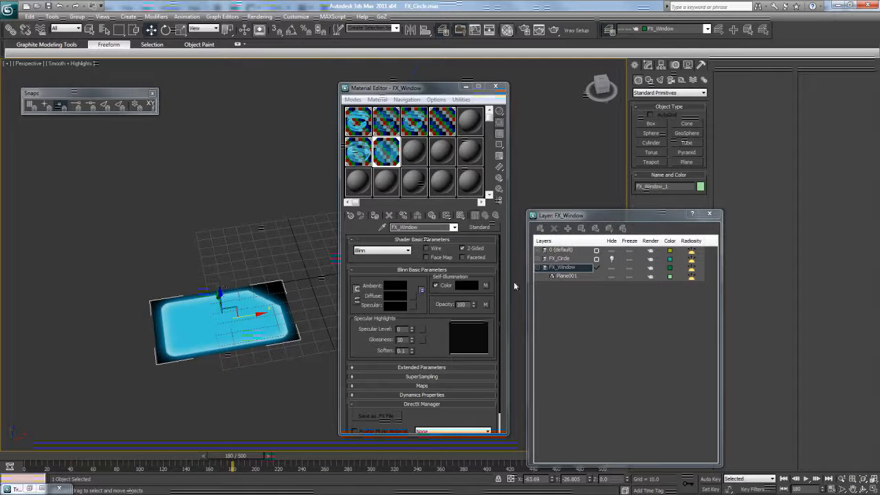
- Rearrange the editor and layer windows and bring up the plane's Modify parameters
{"action": "left_click_drag", "start_coordinate": [435, 91], "coordinate": [478, 79]}
{"action": "left_click_drag", "start_coordinate": [601, 216], "coordinate": [719, 194]}
{"action": "left_click_drag", "start_coordinate": [553, 74], "coordinate": [618, 72]}
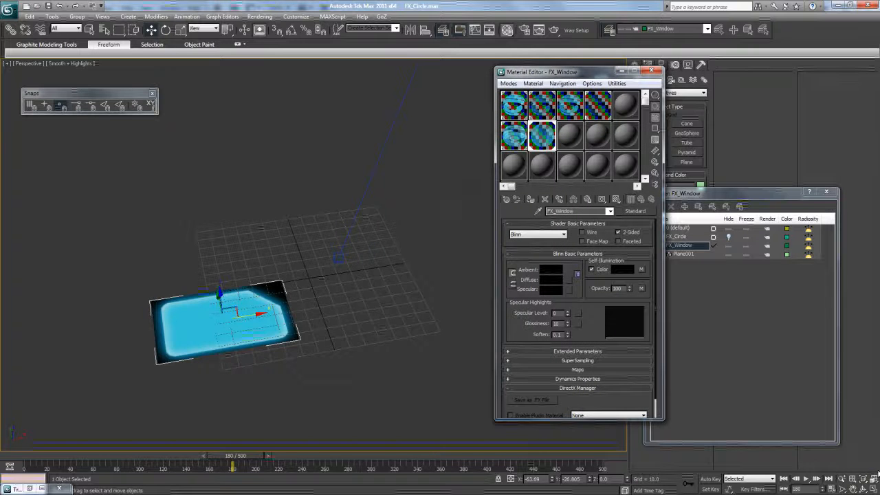
{"action": "left_click", "coordinate": [864, 486]}
{"action": "left_click", "coordinate": [863, 487]}
{"action": "left_click_drag", "start_coordinate": [319, 274], "coordinate": [348, 293]}
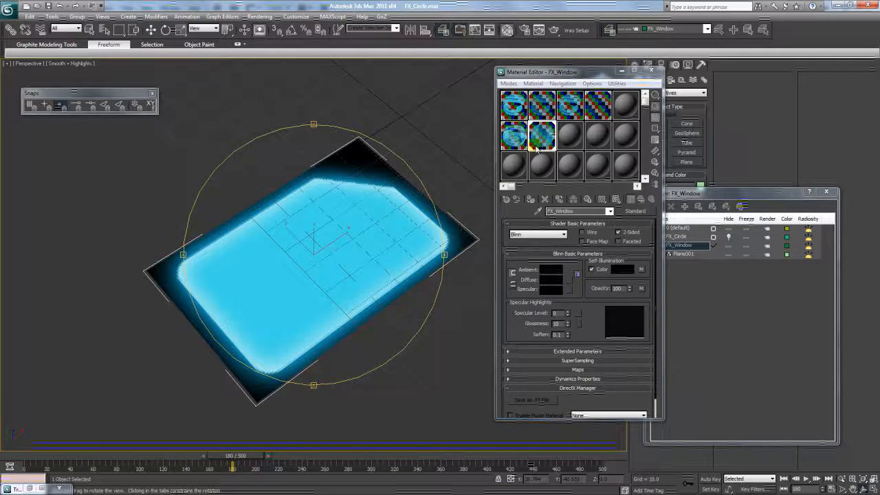
{"action": "left_click_drag", "start_coordinate": [543, 73], "coordinate": [505, 194]}
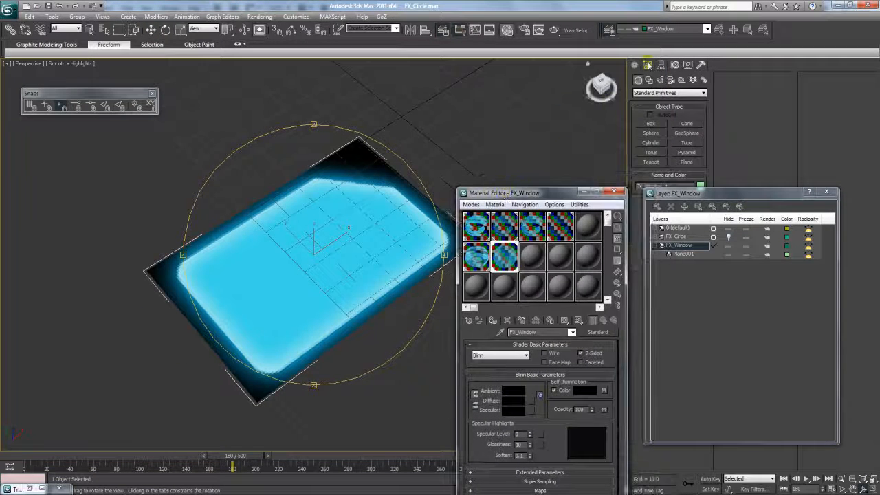
{"action": "left_click", "coordinate": [647, 64]}
{"action": "left_click_drag", "start_coordinate": [722, 193], "coordinate": [813, 180]}
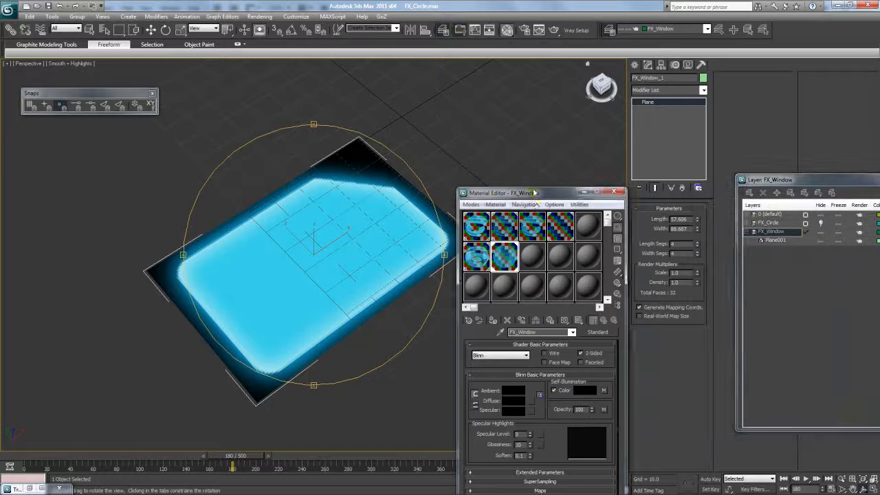
{"action": "left_click_drag", "start_coordinate": [536, 195], "coordinate": [507, 96]}
{"action": "left_click_drag", "start_coordinate": [334, 226], "coordinate": [359, 237]}
- Try shortening the plane, then undo to restore its 57.606 length
{"action": "left_click_drag", "start_coordinate": [698, 219], "coordinate": [678, 158]}
{"action": "mouse_move", "coordinate": [698, 221]}
{"action": "left_mouse_down"}
{"action": "mouse_move", "coordinate": [697, 232]}
{"action": "mouse_move", "coordinate": [697, 207]}
{"action": "left_mouse_up"}
{"action": "right_click", "coordinate": [697, 207]}
{"action": "key", "text": "ctrl+z"}
{"action": "middle_click_drag", "start_coordinate": [343, 256], "coordinate": [323, 247], "text": "alt"}
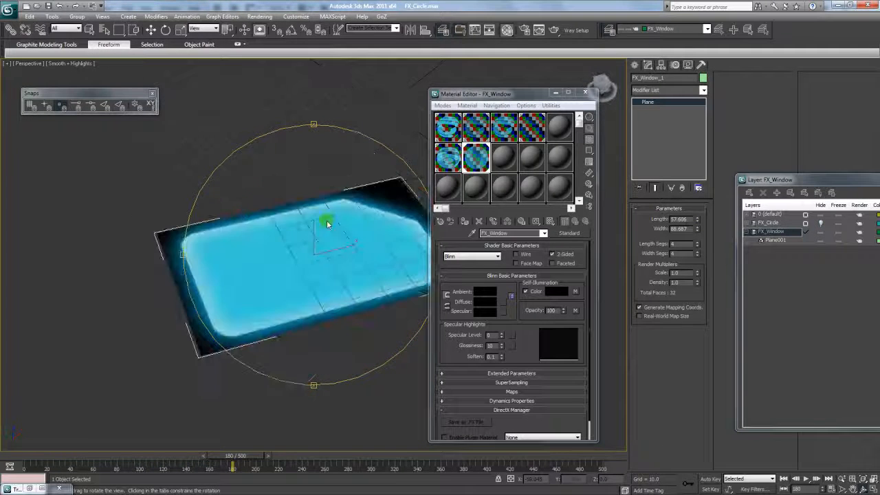
{"action": "key", "text": "Escape"}
- Switch the viewport to wireframe, reselect the plane and cut it to one width segment
{"action": "right_click", "coordinate": [426, 218]}
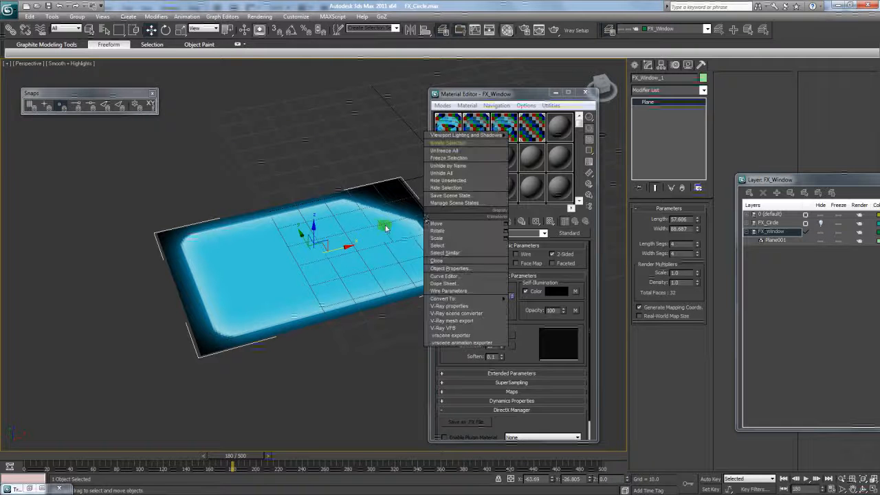
{"action": "right_click", "coordinate": [382, 257]}
{"action": "left_click", "coordinate": [700, 245]}
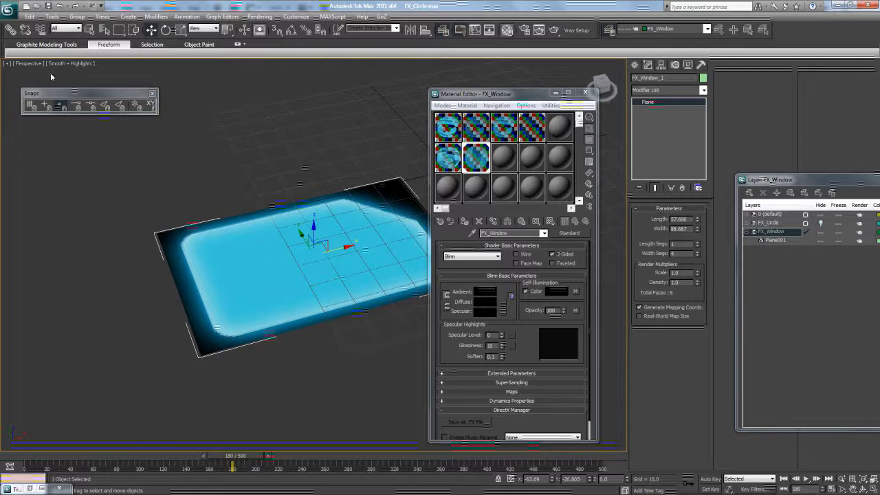
{"action": "left_click", "coordinate": [77, 71]}
{"action": "left_click", "coordinate": [66, 64]}
{"action": "left_click", "coordinate": [79, 96]}
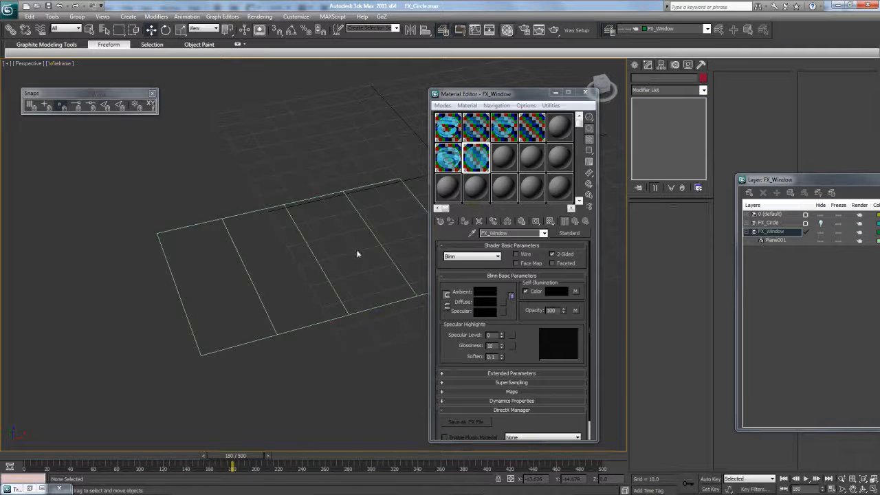
{"action": "left_click", "coordinate": [371, 236]}
{"action": "left_click_drag", "start_coordinate": [698, 253], "coordinate": [700, 354]}
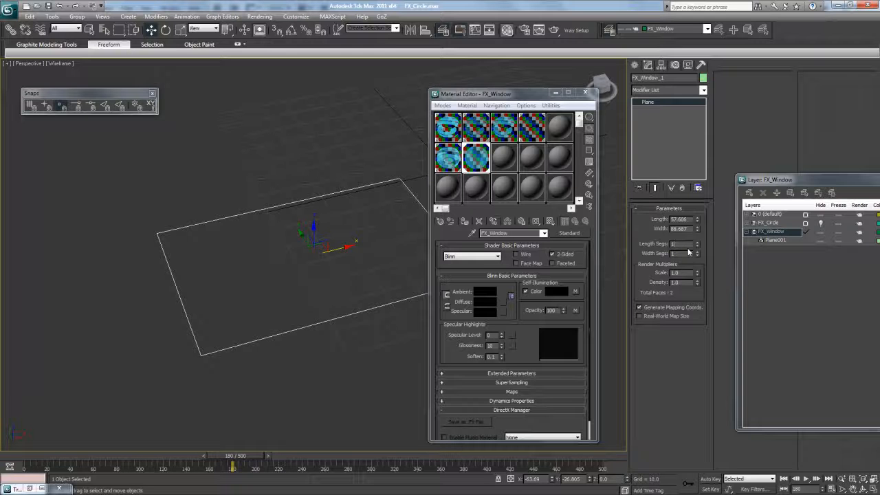
- Add an Edit Poly modifier to FX_Window_1 and enter Vertex mode
{"action": "left_click", "coordinate": [703, 90]}
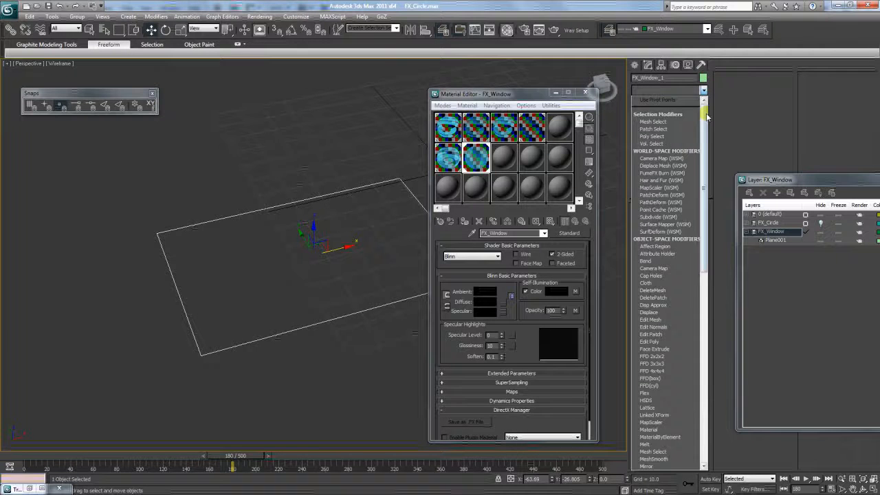
{"action": "left_click", "coordinate": [676, 290]}
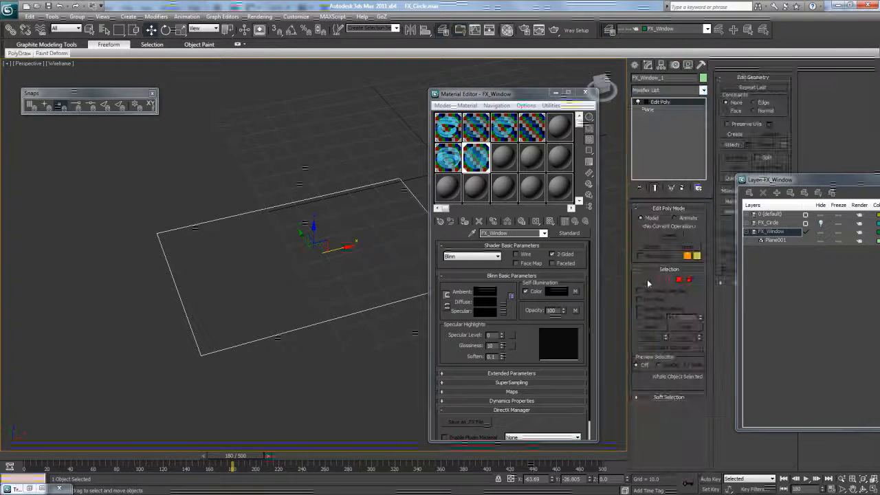
{"action": "left_click", "coordinate": [647, 279]}
{"action": "left_click_drag", "start_coordinate": [471, 91], "coordinate": [540, 80]}
- With Auto Key on, move the plane's vertices at about frame 19 to flatten it into a line
{"action": "left_click_drag", "start_coordinate": [234, 455], "coordinate": [25, 455]}
{"action": "left_click", "coordinate": [708, 479]}
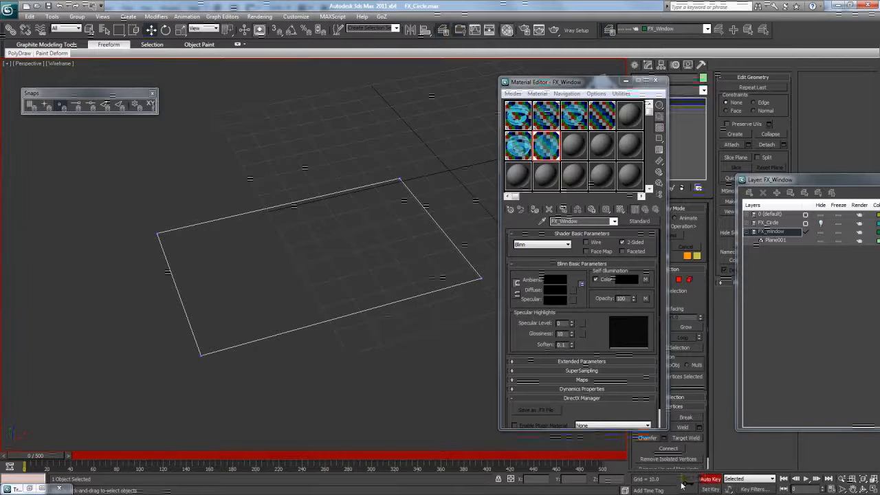
{"action": "left_click_drag", "start_coordinate": [123, 179], "coordinate": [302, 207]}
{"action": "left_click_drag", "start_coordinate": [63, 457], "coordinate": [81, 459]}
{"action": "key", "text": "w"}
{"action": "left_click", "coordinate": [685, 483]}
{"action": "left_click_drag", "start_coordinate": [493, 270], "coordinate": [109, 409]}
{"action": "left_click_drag", "start_coordinate": [334, 299], "coordinate": [299, 254]}
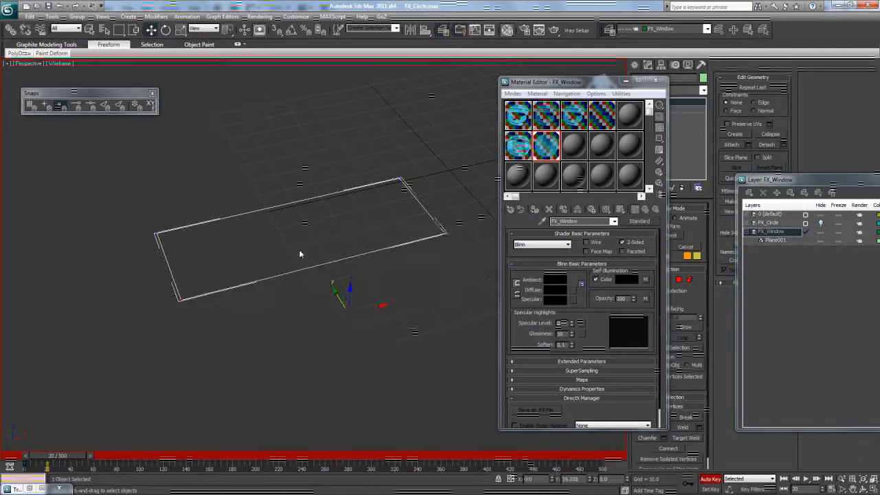
{"action": "left_click_drag", "start_coordinate": [98, 159], "coordinate": [246, 241]}
{"action": "left_click_drag", "start_coordinate": [429, 194], "coordinate": [430, 195], "text": "ctrl"}
{"action": "left_click_drag", "start_coordinate": [274, 188], "coordinate": [312, 243]}
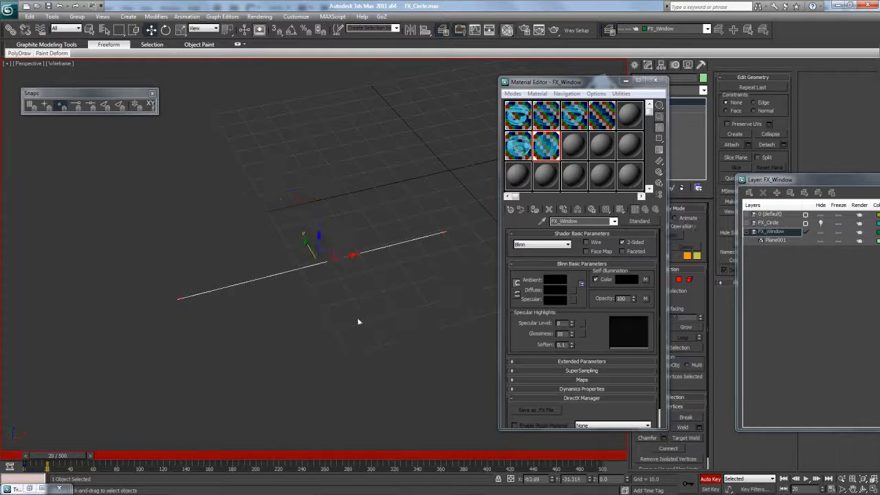
{"action": "left_click", "coordinate": [712, 479]}
- Re-record the frame-19 key, pulling the near edge toward the far edge, and check the collapse
{"action": "left_click_drag", "start_coordinate": [88, 456], "coordinate": [65, 457]}
{"action": "key", "text": "w"}
{"action": "left_click", "coordinate": [708, 479]}
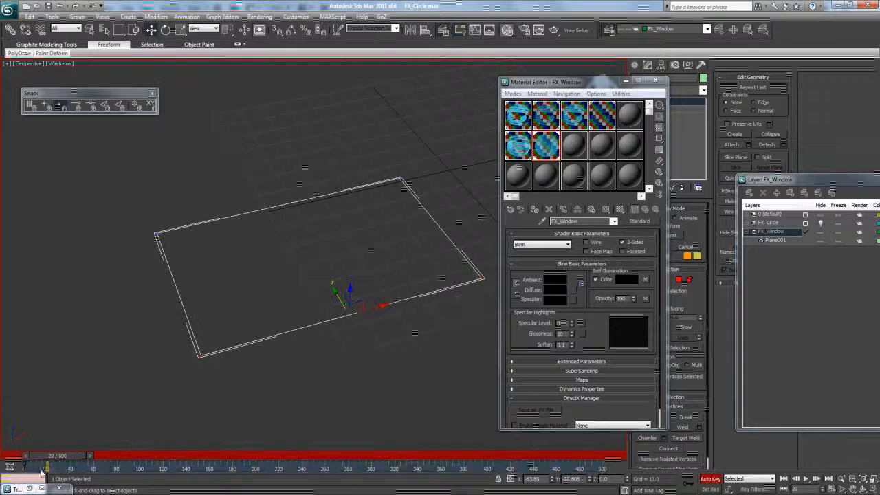
{"action": "mouse_move", "coordinate": [57, 459]}
{"action": "left_mouse_down"}
{"action": "mouse_move", "coordinate": [67, 460]}
{"action": "mouse_move", "coordinate": [56, 462]}
{"action": "left_mouse_up"}
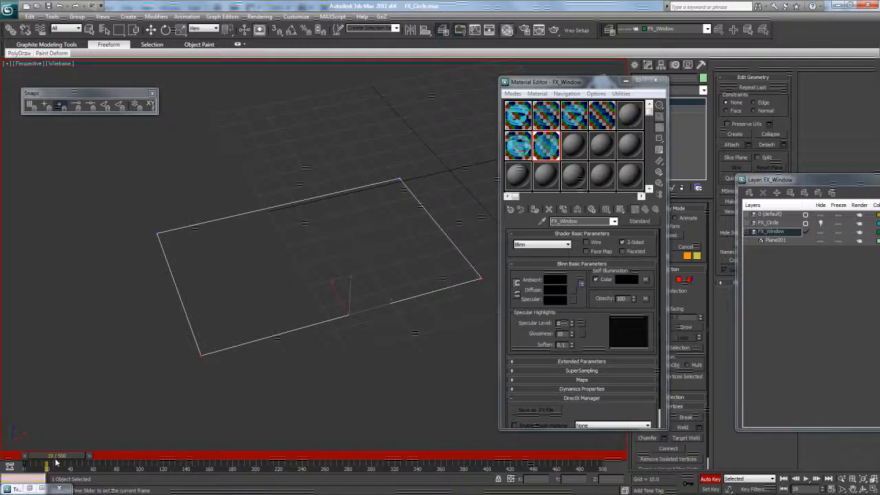
{"action": "key", "text": "w"}
{"action": "left_click_drag", "start_coordinate": [329, 308], "coordinate": [304, 257]}
{"action": "left_click", "coordinate": [284, 206]}
{"action": "mouse_move", "coordinate": [67, 458]}
{"action": "left_mouse_down"}
{"action": "mouse_move", "coordinate": [52, 457]}
{"action": "mouse_move", "coordinate": [75, 457]}
{"action": "left_mouse_up"}
{"action": "key", "text": "ctrl+z"}
{"action": "key", "text": "ctrl+z"}
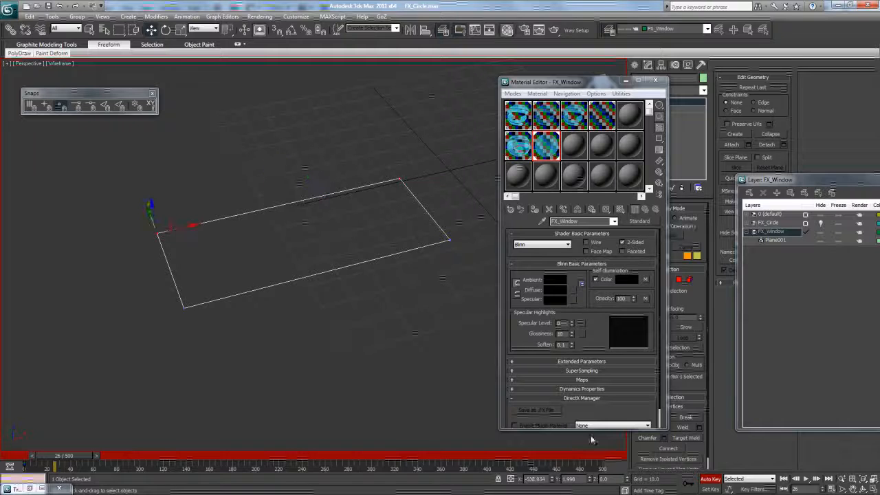
{"action": "left_click_drag", "start_coordinate": [610, 86], "coordinate": [543, 76]}
{"action": "left_click", "coordinate": [874, 480]}
{"action": "left_click", "coordinate": [864, 489]}
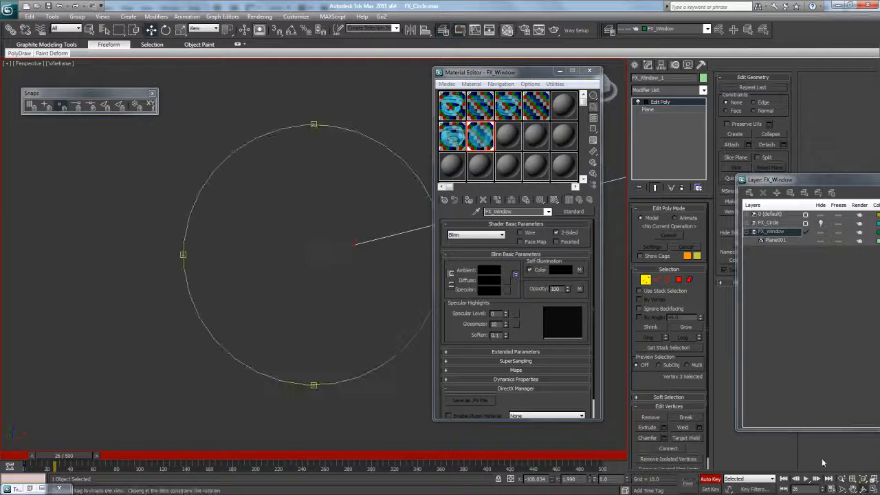
- Orbit and pan the view, then try moving the selected vertex down and undo it
{"action": "left_click_drag", "start_coordinate": [339, 255], "coordinate": [626, 374]}
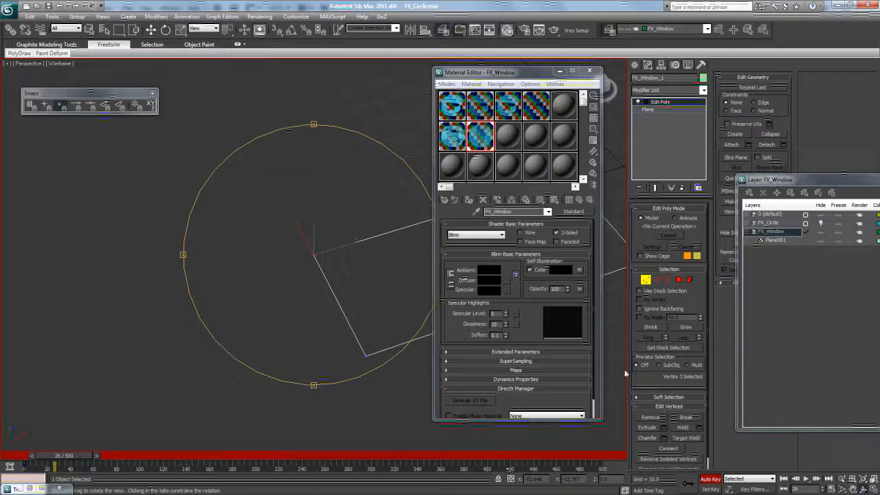
{"action": "left_click", "coordinate": [852, 488]}
{"action": "left_click_drag", "start_coordinate": [340, 229], "coordinate": [162, 221]}
{"action": "left_click", "coordinate": [151, 29]}
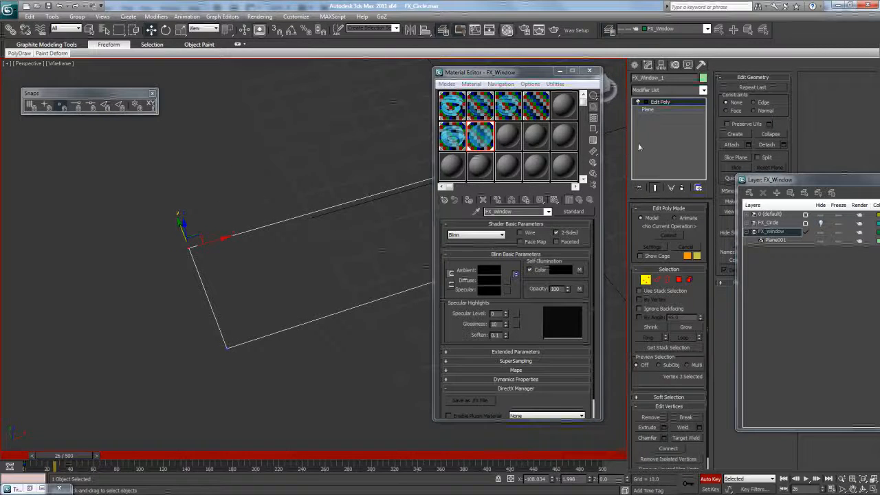
{"action": "left_click_drag", "start_coordinate": [180, 223], "coordinate": [189, 258]}
{"action": "key", "text": "ctrl+z"}
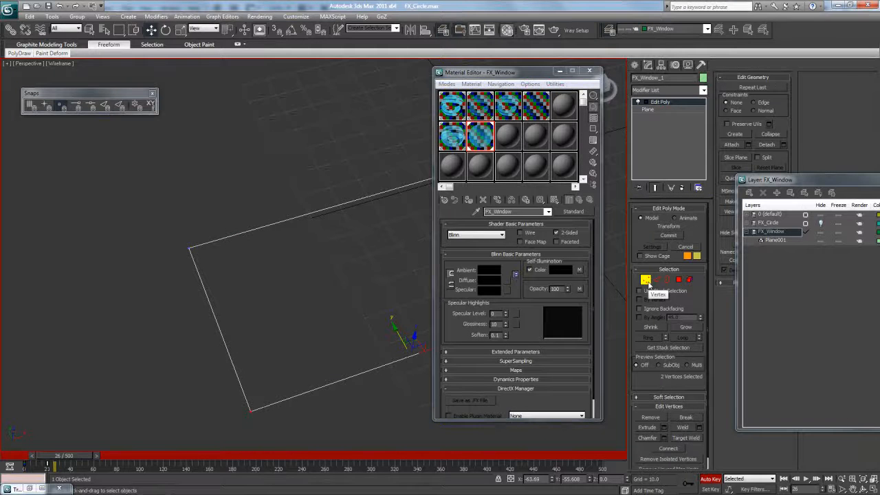
- Collapse the whole modifier stack into an editable poly and return to Vertex mode
{"action": "right_click", "coordinate": [676, 104]}
{"action": "left_click", "coordinate": [664, 183]}
{"action": "left_click", "coordinate": [479, 293]}
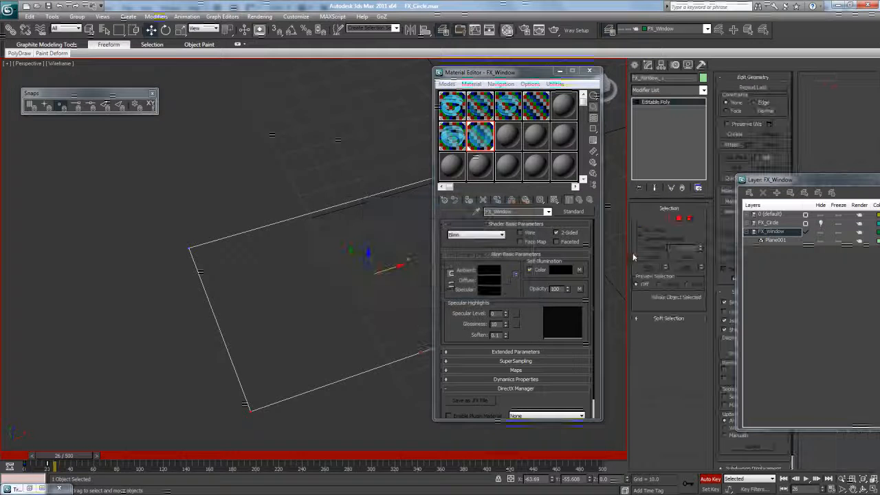
{"action": "left_click", "coordinate": [646, 221]}
{"action": "left_click_drag", "start_coordinate": [495, 71], "coordinate": [717, 69]}
- Pull the top-edge vertices down and bottom-edge vertices up to shorten the plane, then check playback
{"action": "left_click_drag", "start_coordinate": [515, 128], "coordinate": [148, 286]}
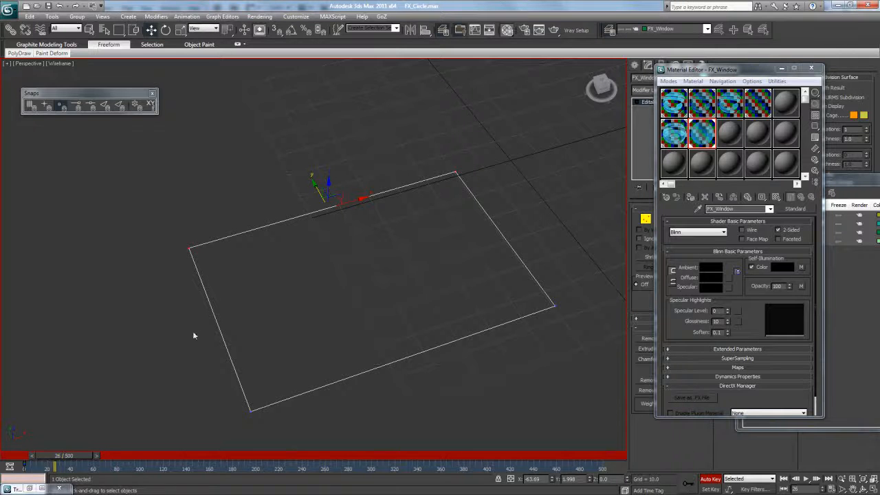
{"action": "left_click_drag", "start_coordinate": [319, 194], "coordinate": [345, 238]}
{"action": "left_click_drag", "start_coordinate": [574, 294], "coordinate": [235, 453]}
{"action": "left_click_drag", "start_coordinate": [387, 324], "coordinate": [322, 236]}
{"action": "left_click_drag", "start_coordinate": [56, 457], "coordinate": [39, 457]}
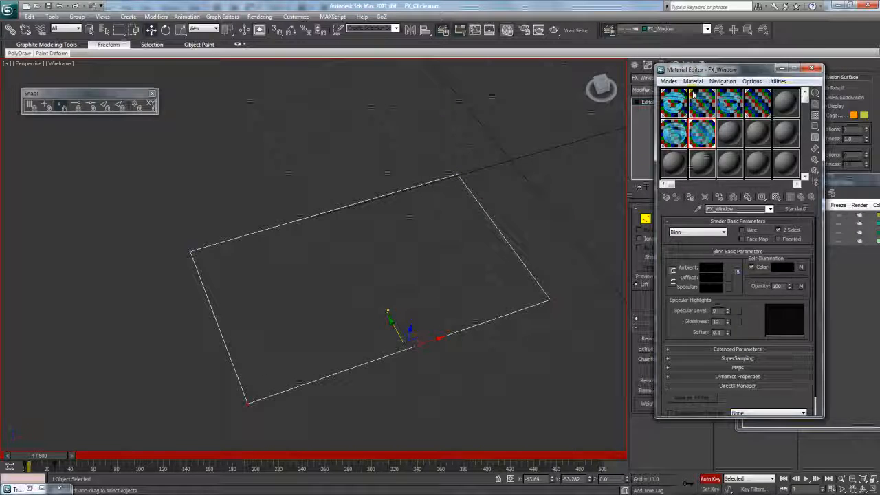
{"action": "left_click_drag", "start_coordinate": [684, 72], "coordinate": [752, 138]}
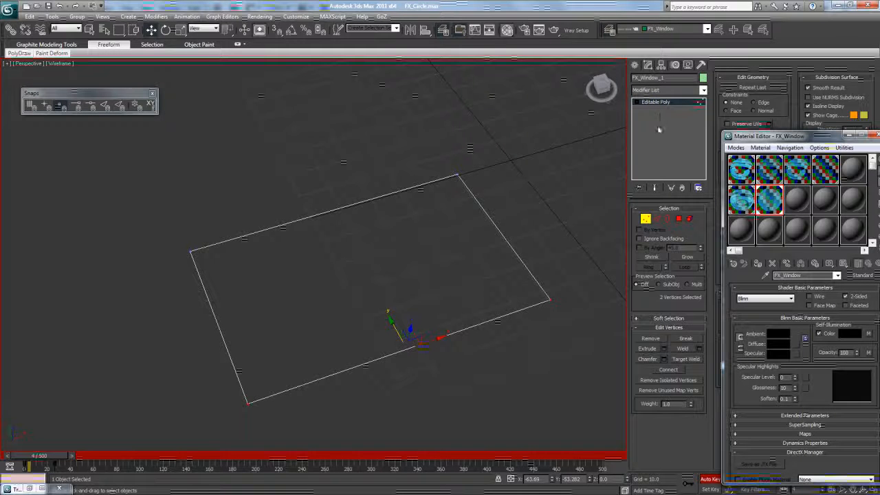
{"action": "left_click_drag", "start_coordinate": [86, 456], "coordinate": [47, 460]}
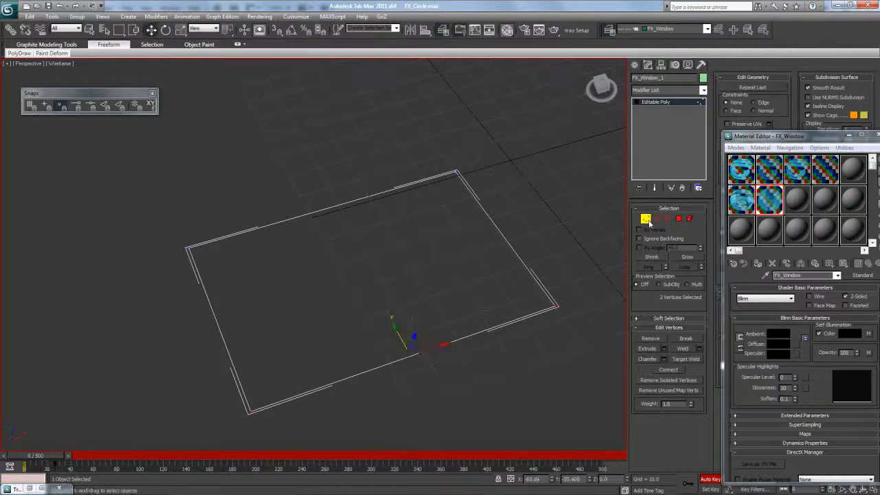
{"action": "left_click", "coordinate": [646, 220]}
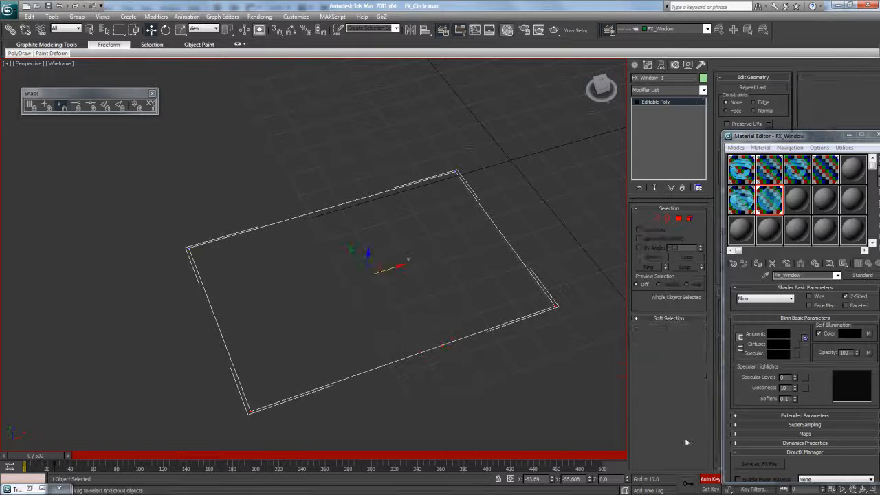
- Show the viewport through Camera001 with Smooth + Highlights shading and close the Material Editor
{"action": "left_click", "coordinate": [34, 64]}
{"action": "mouse_move", "coordinate": [69, 73]}
{"action": "left_click", "coordinate": [178, 74]}
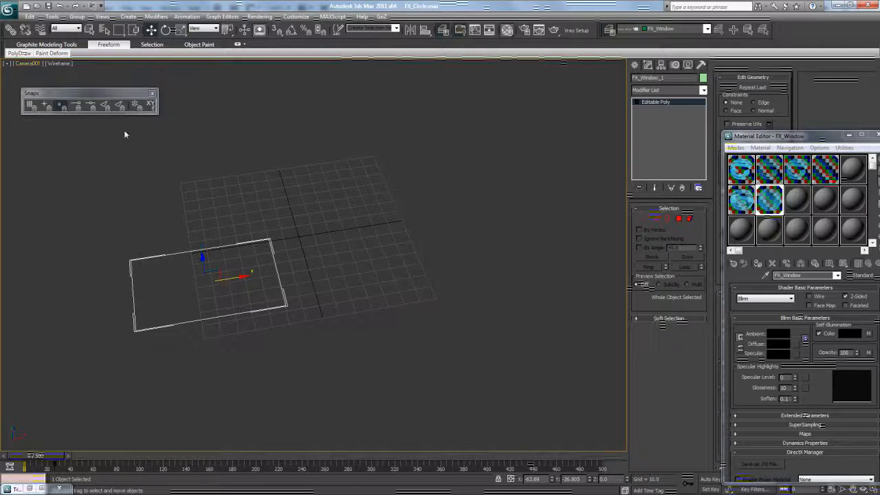
{"action": "left_click", "coordinate": [59, 65]}
{"action": "left_click", "coordinate": [82, 75]}
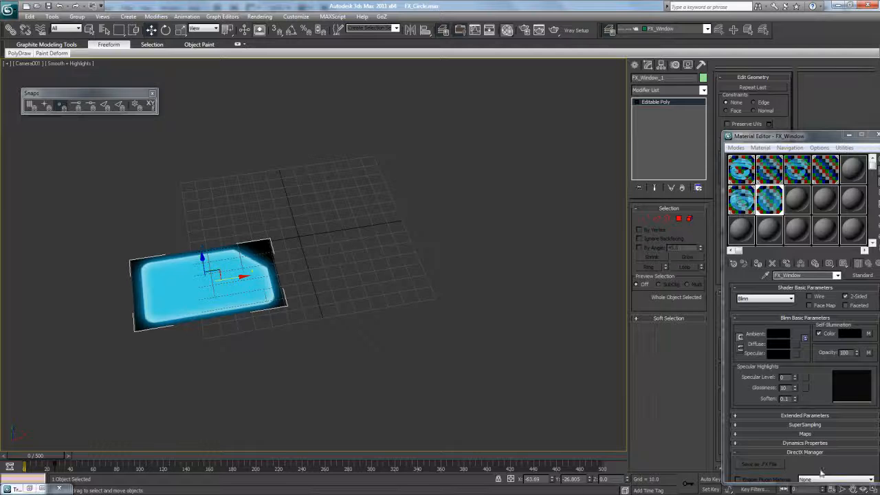
{"action": "left_click_drag", "start_coordinate": [788, 141], "coordinate": [468, 85]}
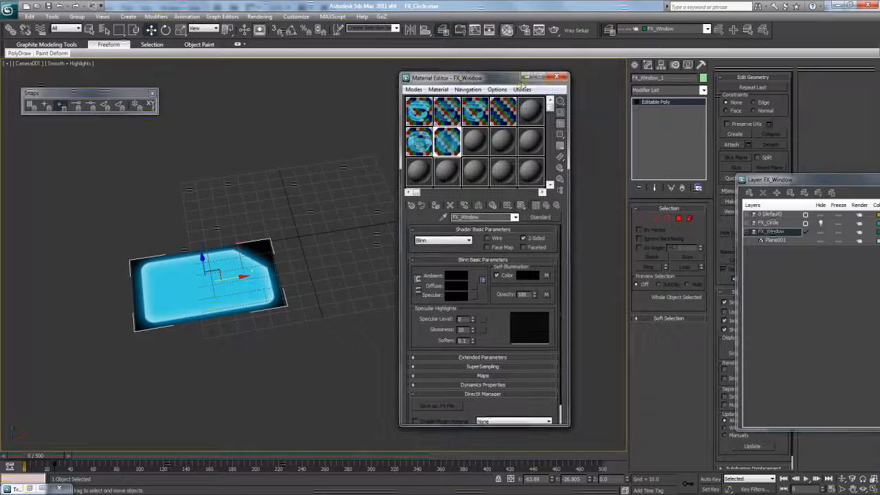
{"action": "left_click", "coordinate": [565, 77]}
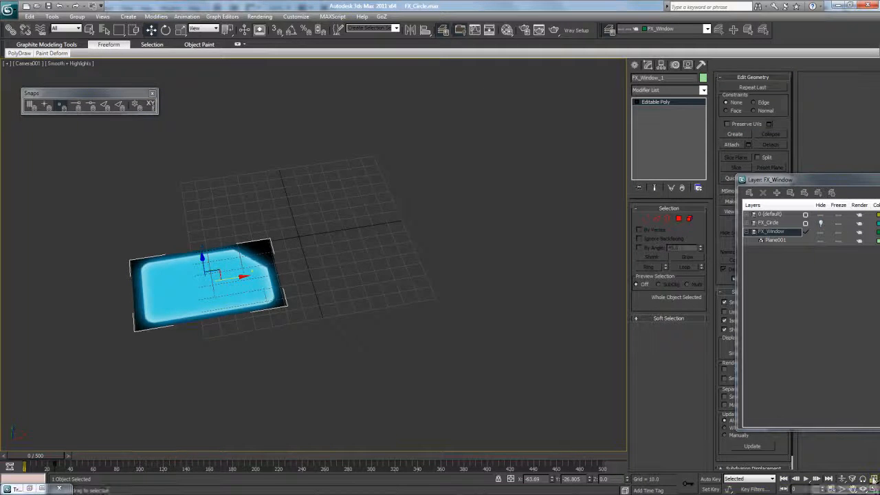
- Play the animation and move the collapse key from frame 9 to frame 7
{"action": "left_click_drag", "start_coordinate": [67, 453], "coordinate": [34, 468]}
{"action": "left_click", "coordinate": [806, 478]}
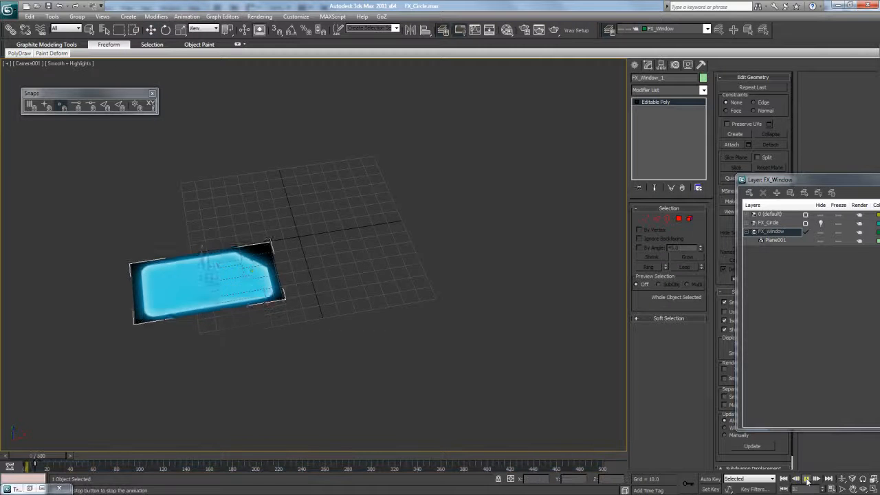
{"action": "left_click_drag", "start_coordinate": [50, 458], "coordinate": [32, 469]}
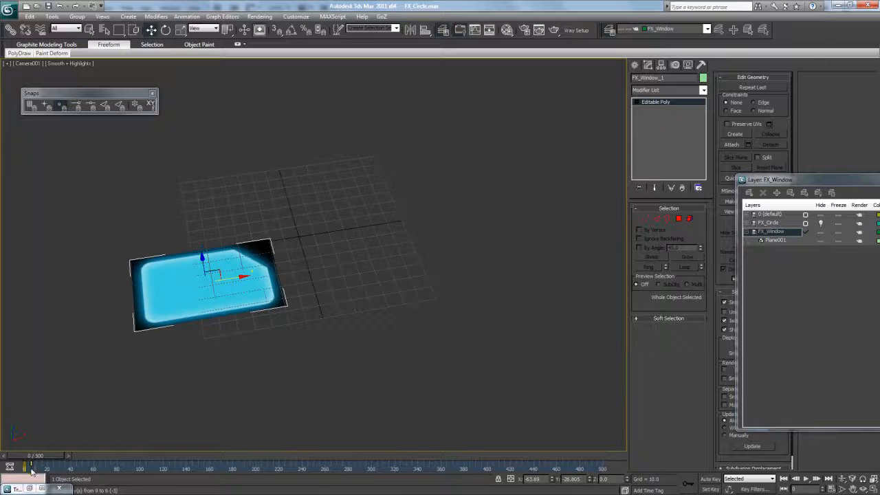
{"action": "mouse_move", "coordinate": [34, 458]}
{"action": "left_mouse_down"}
{"action": "mouse_move", "coordinate": [62, 458]}
{"action": "mouse_move", "coordinate": [16, 454]}
{"action": "mouse_move", "coordinate": [43, 459]}
{"action": "mouse_move", "coordinate": [33, 459]}
{"action": "left_mouse_up"}
{"action": "left_click", "coordinate": [173, 337]}
{"action": "left_click", "coordinate": [224, 274]}
{"action": "key", "text": "w"}
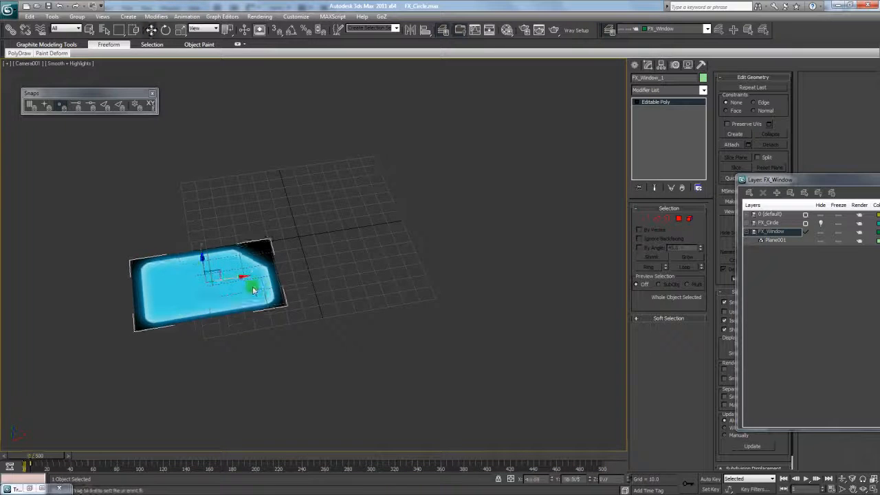
{"action": "left_click", "coordinate": [222, 17]}
{"action": "left_click", "coordinate": [245, 37]}
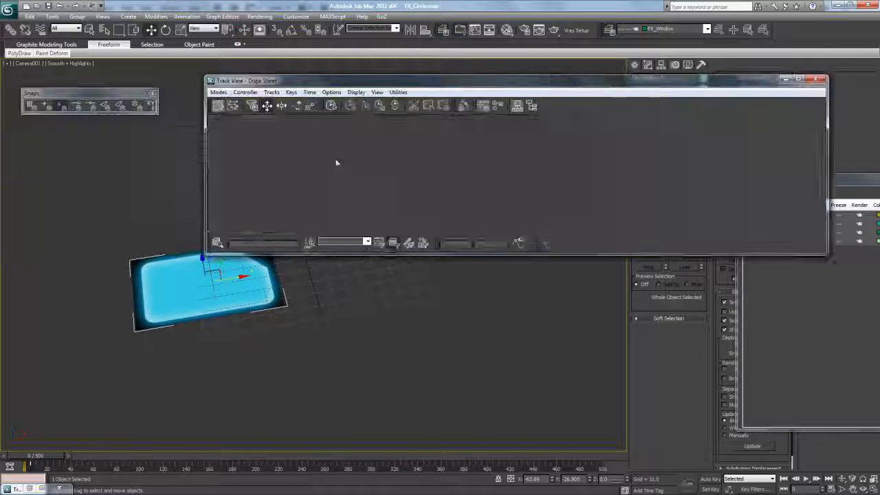
{"action": "left_click_drag", "start_coordinate": [205, 254], "coordinate": [285, 394]}
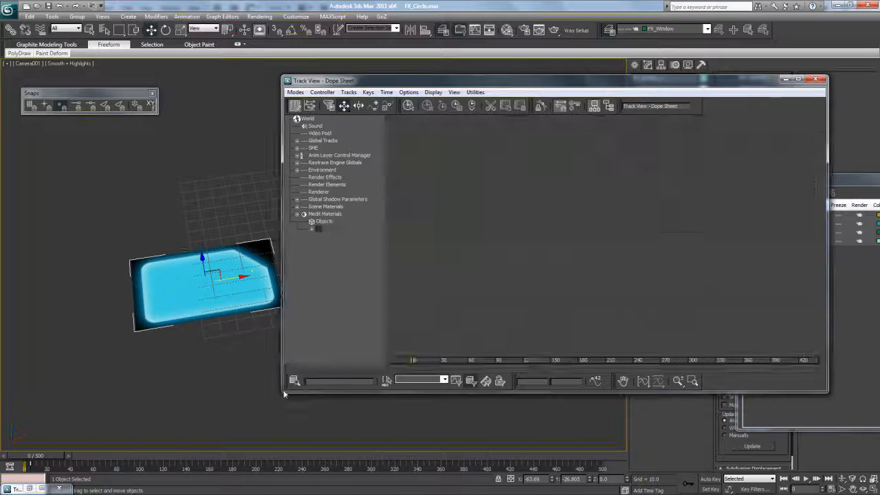
{"action": "left_click", "coordinate": [339, 230]}
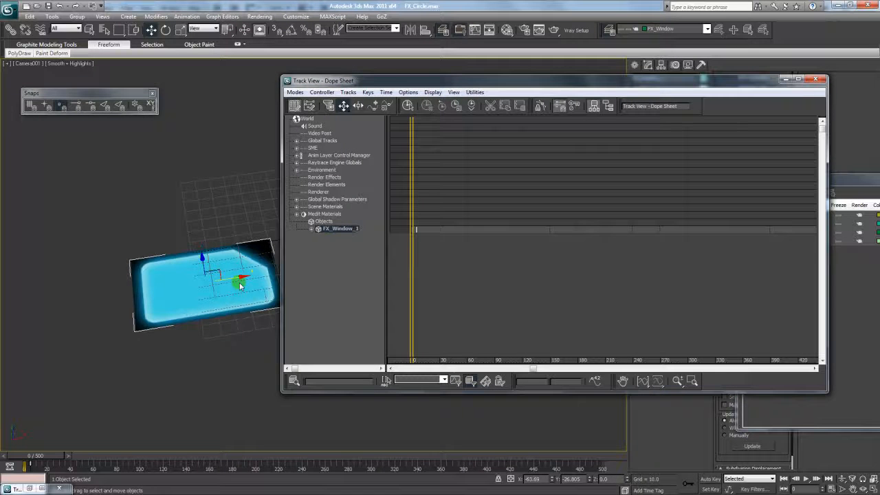
{"action": "scroll", "coordinate": [400, 233], "scroll_direction": "up", "scroll_amount": 10}
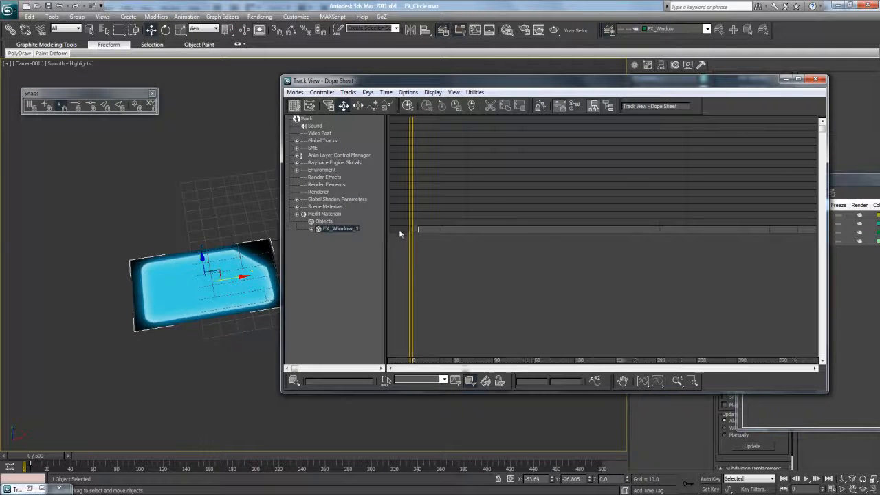
{"action": "scroll", "coordinate": [491, 241], "scroll_direction": "up", "scroll_amount": 3}
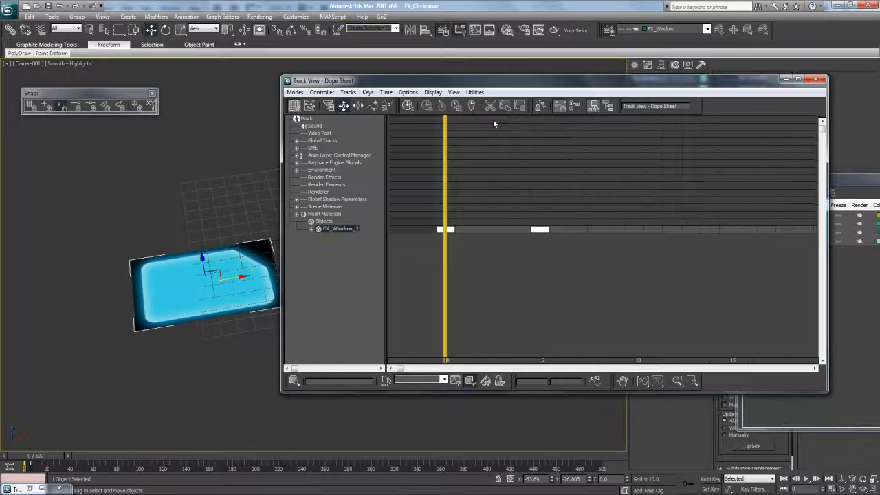
{"action": "left_click", "coordinate": [456, 105]}
{"action": "left_click", "coordinate": [485, 241]}
{"action": "left_click", "coordinate": [453, 231]}
{"action": "left_click_drag", "start_coordinate": [453, 231], "coordinate": [645, 232]}
{"action": "left_click_drag", "start_coordinate": [545, 230], "coordinate": [450, 232]}
{"action": "left_click", "coordinate": [517, 249]}
{"action": "mouse_move", "coordinate": [50, 459]}
{"action": "left_mouse_down"}
{"action": "mouse_move", "coordinate": [70, 461]}
{"action": "mouse_move", "coordinate": [53, 460]}
{"action": "left_mouse_up"}
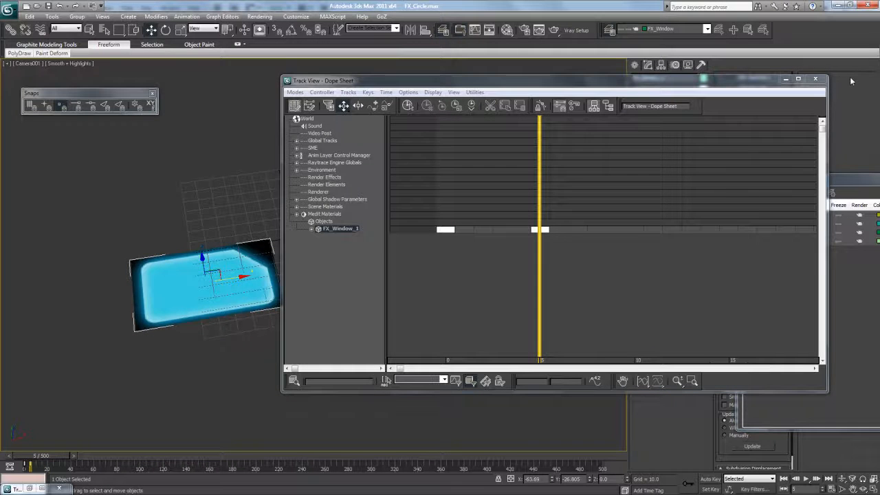
{"action": "left_click", "coordinate": [815, 78]}
{"action": "left_click", "coordinate": [853, 489]}
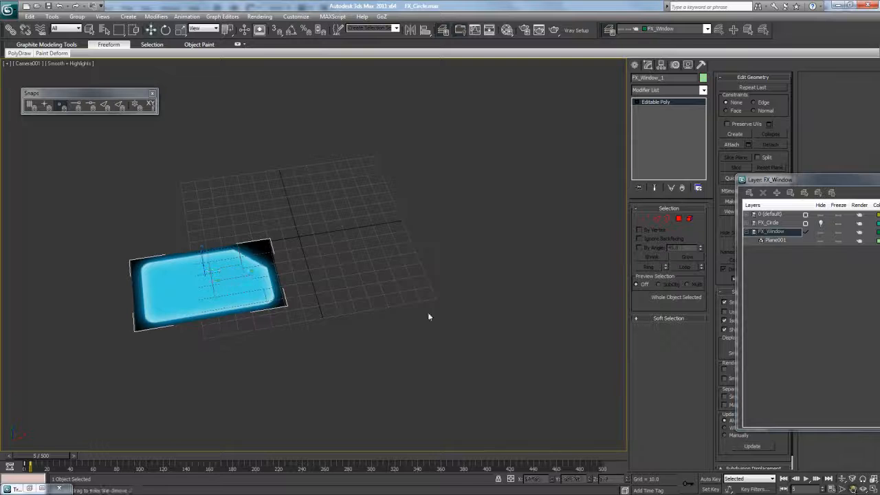
- Reopen the Material Editor and dismiss the material preview dialog
{"action": "left_click_drag", "start_coordinate": [338, 285], "coordinate": [351, 286]}
{"action": "left_click", "coordinate": [151, 30]}
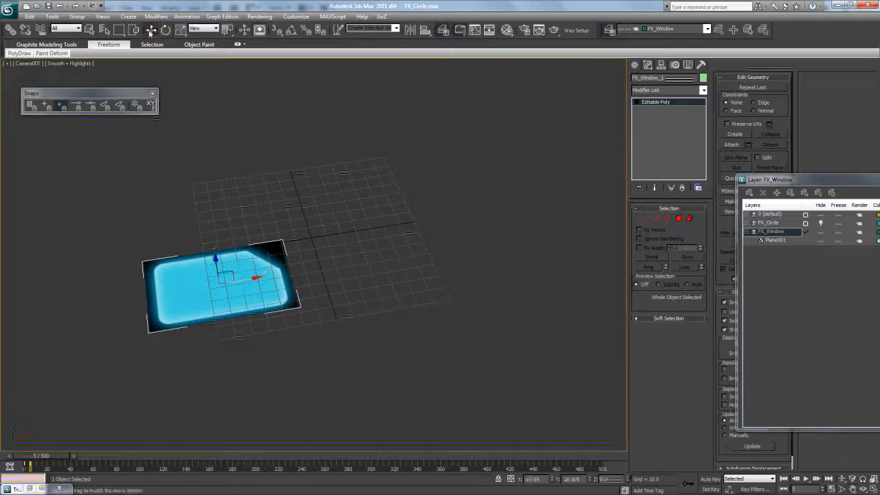
{"action": "left_click", "coordinate": [507, 29]}
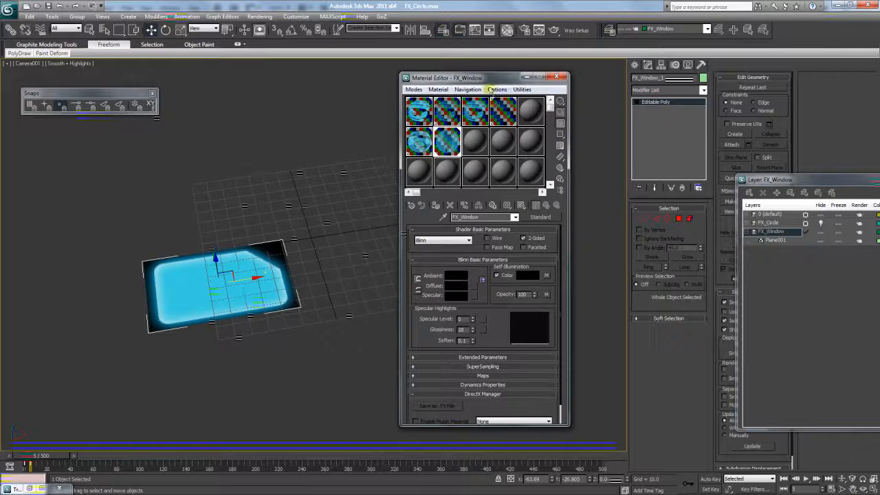
{"action": "left_click_drag", "start_coordinate": [490, 90], "coordinate": [524, 86]}
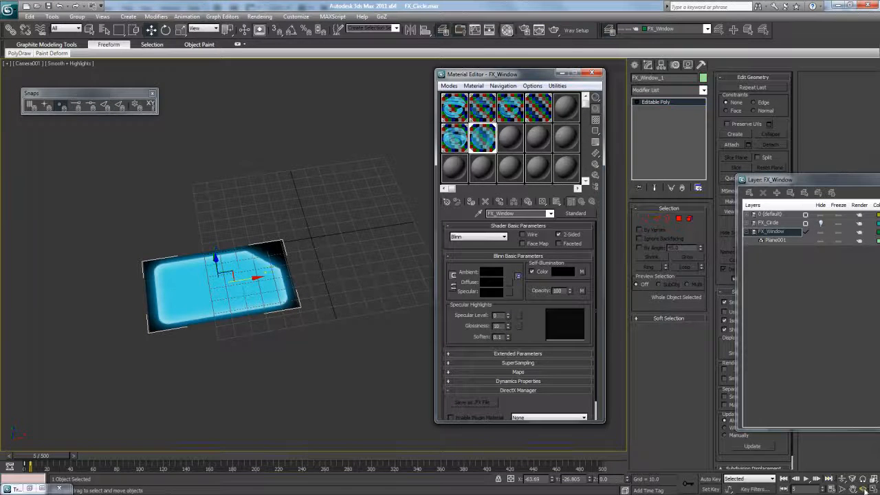
{"action": "key", "text": "p"}
{"action": "left_click", "coordinate": [537, 315]}
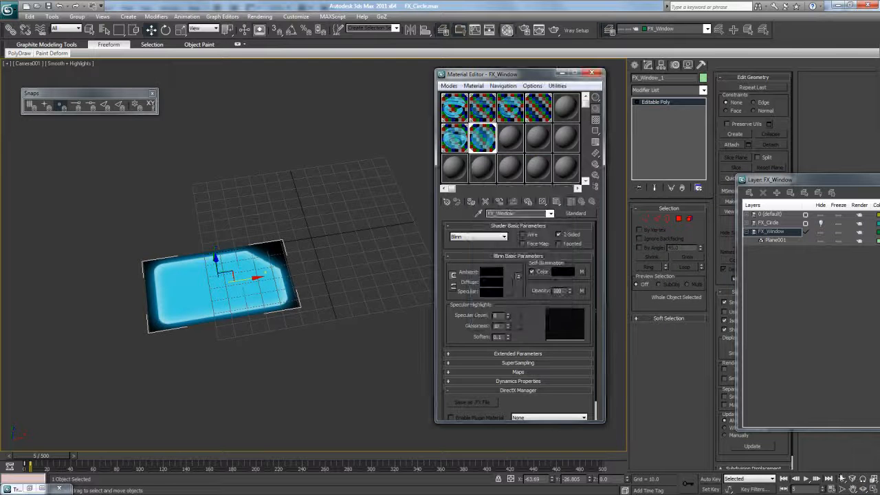
- Switch the viewport to Perspective, framing and orbiting around the glowing plane
{"action": "left_click", "coordinate": [36, 64]}
{"action": "left_click", "coordinate": [62, 98]}
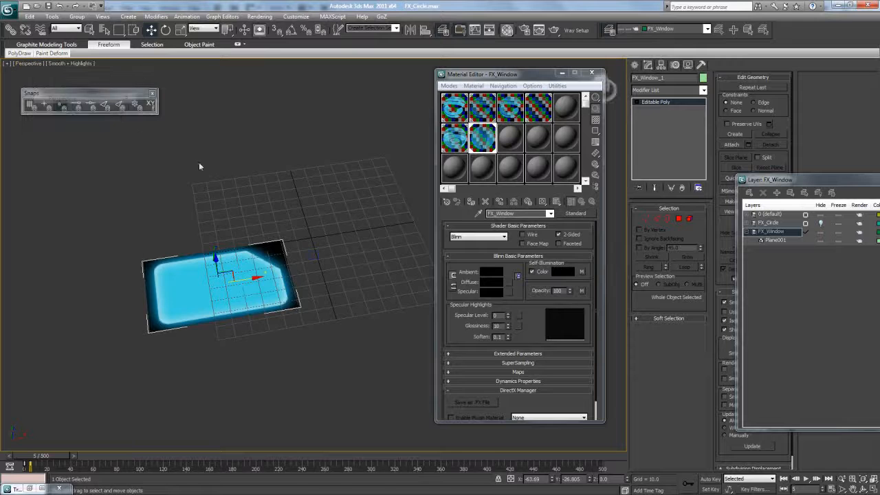
{"action": "key", "text": "z"}
{"action": "left_click", "coordinate": [865, 489]}
{"action": "mouse_move", "coordinate": [413, 234]}
{"action": "left_mouse_down"}
{"action": "mouse_move", "coordinate": [354, 222]}
{"action": "mouse_move", "coordinate": [291, 225]}
{"action": "mouse_move", "coordinate": [313, 223]}
{"action": "mouse_move", "coordinate": [313, 172]}
{"action": "left_mouse_up"}
{"action": "left_click", "coordinate": [151, 30]}
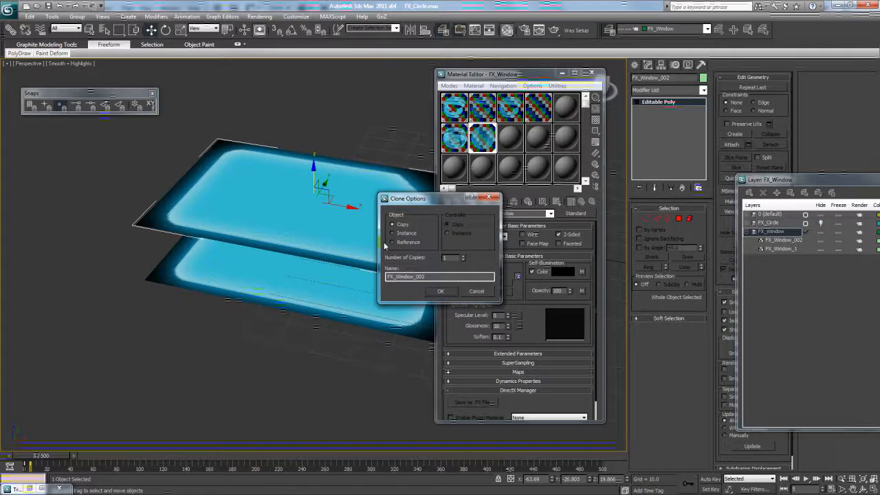
- Clone the plane upward as FX_Window_002 and scale the copy down into a smaller panel
{"action": "left_click", "coordinate": [441, 292]}
{"action": "left_click_drag", "start_coordinate": [322, 201], "coordinate": [293, 245]}
{"action": "mouse_move", "coordinate": [62, 458]}
{"action": "left_mouse_down"}
{"action": "mouse_move", "coordinate": [39, 459]}
{"action": "mouse_move", "coordinate": [67, 458]}
{"action": "left_mouse_up"}
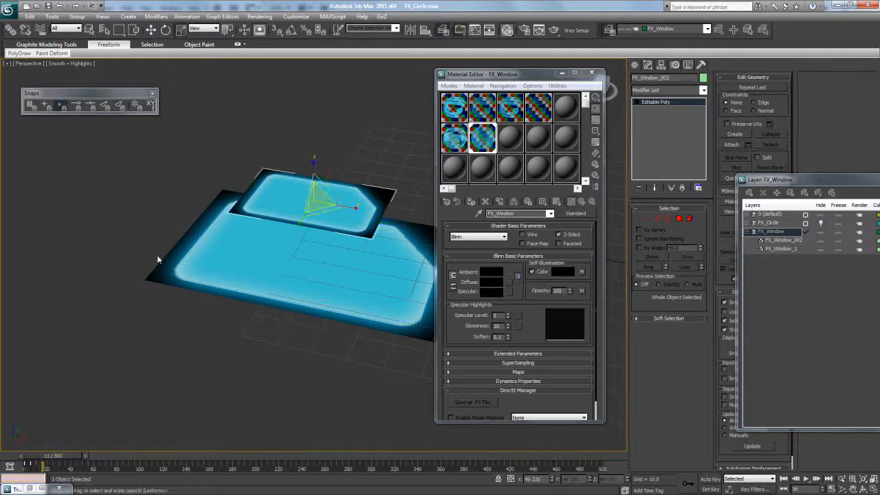
{"action": "key", "text": "w"}
{"action": "left_click", "coordinate": [216, 253], "text": "ctrl"}
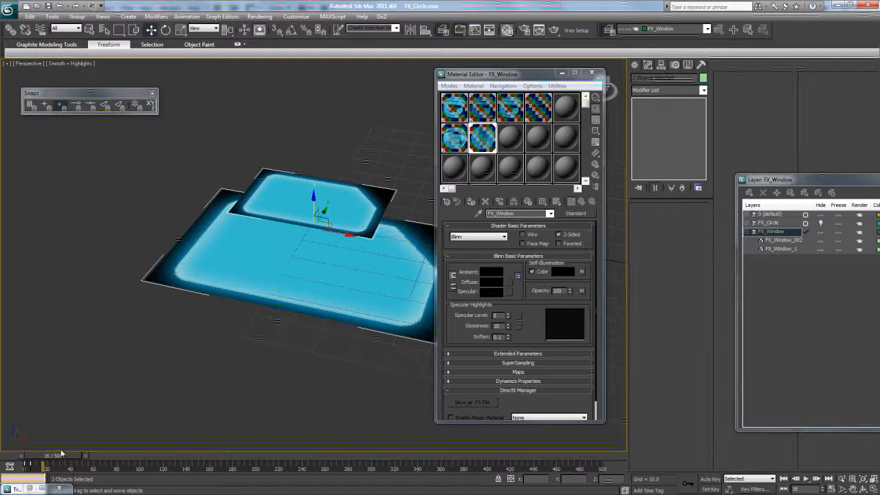
{"action": "left_click_drag", "start_coordinate": [56, 461], "coordinate": [67, 459]}
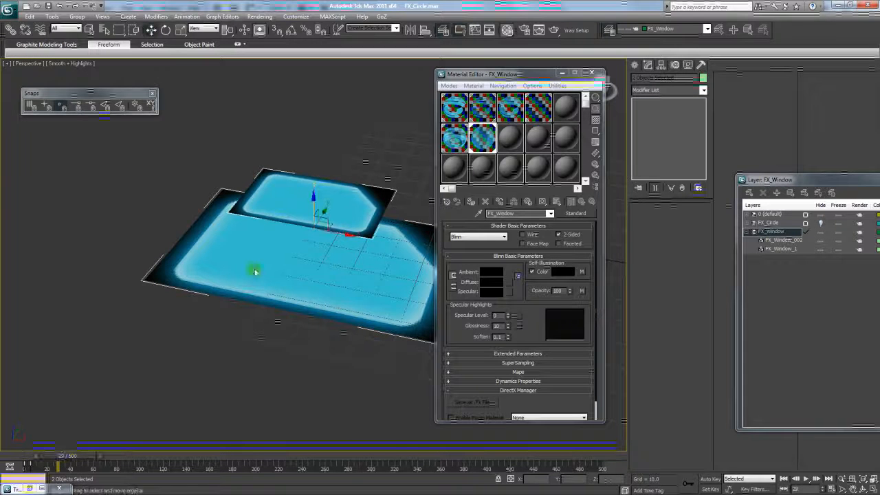
{"action": "left_click", "coordinate": [275, 199]}
- In Top view, place the small panel at the top-left corner and clone a Y-mirrored copy below it
{"action": "key", "text": "t"}
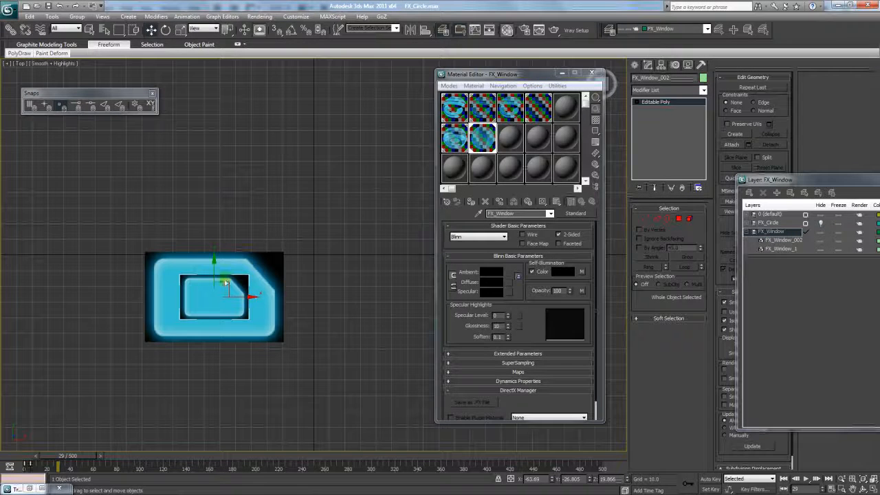
{"action": "mouse_move", "coordinate": [215, 278]}
{"action": "left_mouse_down"}
{"action": "mouse_move", "coordinate": [180, 255]}
{"action": "mouse_move", "coordinate": [187, 244]}
{"action": "mouse_move", "coordinate": [169, 260]}
{"action": "mouse_move", "coordinate": [169, 299]}
{"action": "left_mouse_up"}
{"action": "key", "text": "Return"}
{"action": "left_click", "coordinate": [426, 31]}
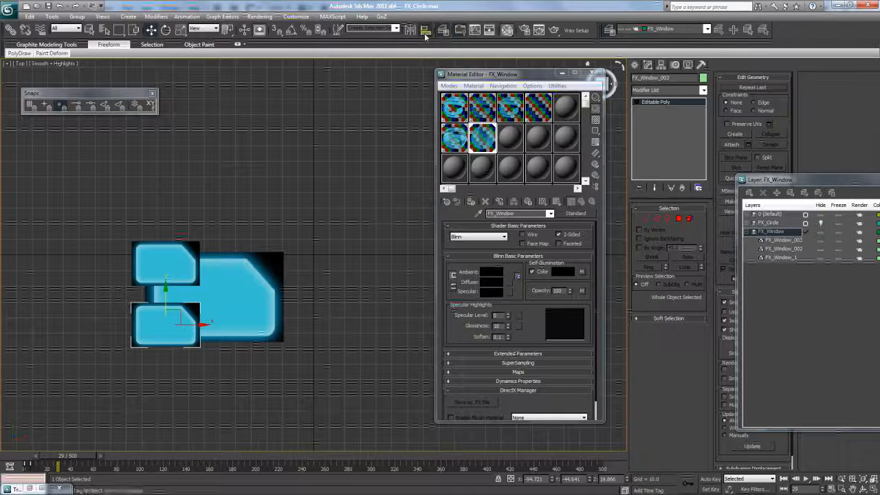
{"action": "left_click", "coordinate": [410, 29]}
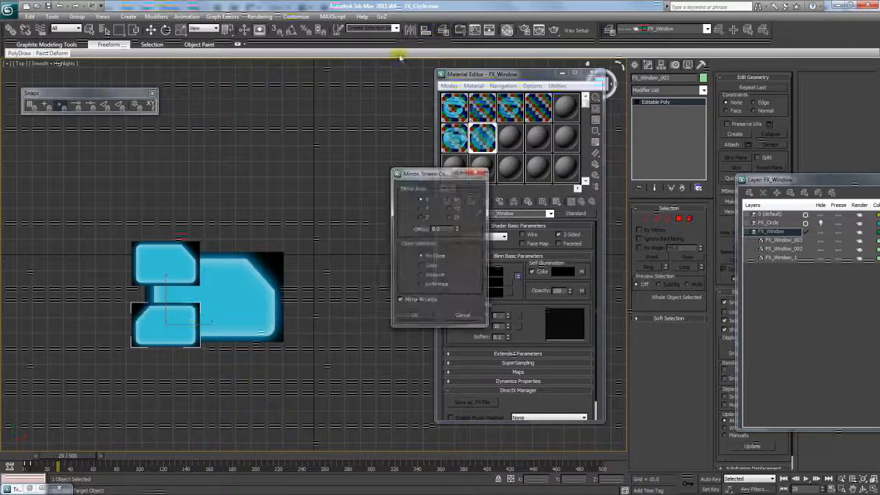
{"action": "left_click", "coordinate": [422, 208]}
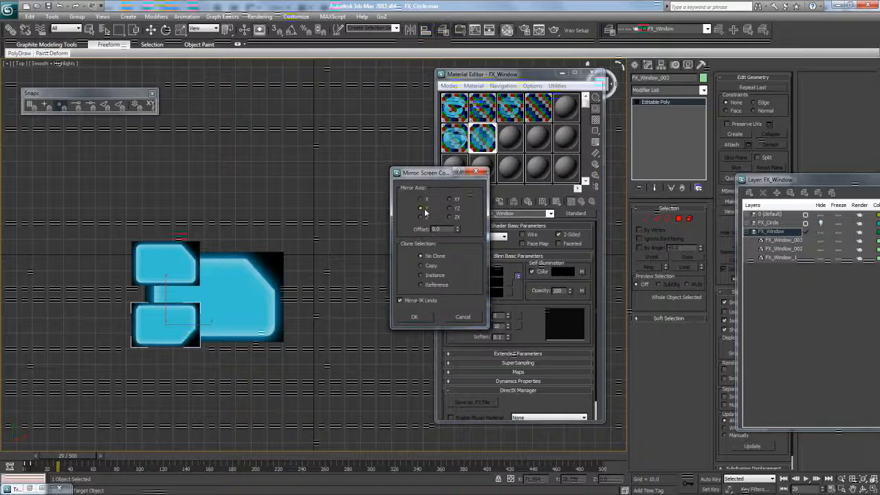
{"action": "left_click", "coordinate": [416, 318]}
- Shrink the mirrored copy and nudge it into the big panel's lower-left corner
{"action": "left_click", "coordinate": [182, 31]}
{"action": "left_click_drag", "start_coordinate": [165, 306], "coordinate": [176, 330]}
{"action": "left_click", "coordinate": [150, 30]}
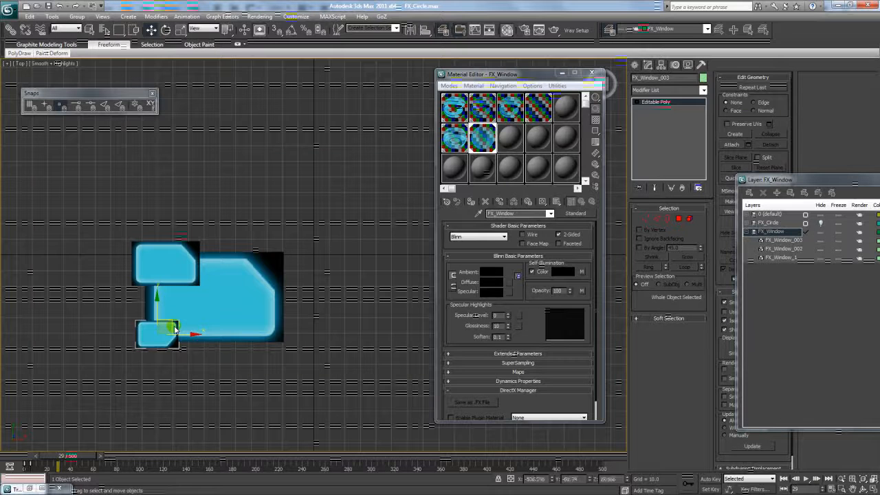
{"action": "left_click", "coordinate": [174, 397]}
{"action": "left_click_drag", "start_coordinate": [293, 213], "coordinate": [294, 212]}
{"action": "left_click_drag", "start_coordinate": [70, 456], "coordinate": [133, 457]}
- In Perspective view, lower both small panels slightly in height
{"action": "key", "text": "p"}
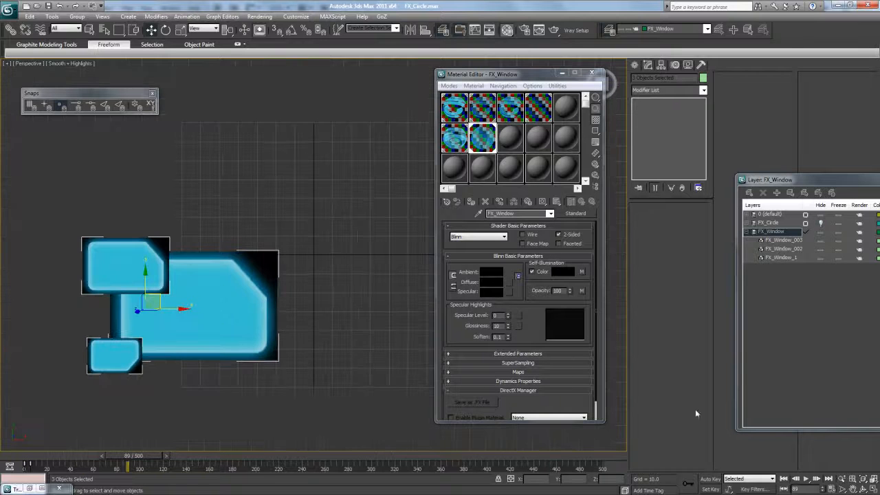
{"action": "left_click", "coordinate": [874, 481]}
{"action": "left_click", "coordinate": [864, 489]}
{"action": "left_click_drag", "start_coordinate": [343, 281], "coordinate": [309, 235]}
{"action": "left_click", "coordinate": [151, 30]}
{"action": "left_click", "coordinate": [211, 216]}
{"action": "left_click", "coordinate": [237, 276], "text": "ctrl"}
{"action": "left_click_drag", "start_coordinate": [231, 238], "coordinate": [234, 283]}
- Close the Material Editor and select all three FX_Window panels
{"action": "left_click", "coordinate": [592, 73]}
{"action": "left_click", "coordinate": [200, 264]}
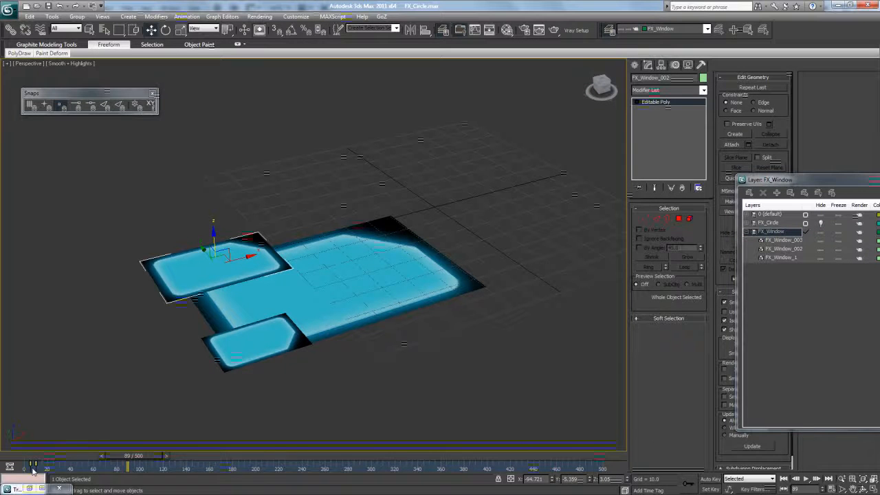
{"action": "left_click", "coordinate": [234, 358]}
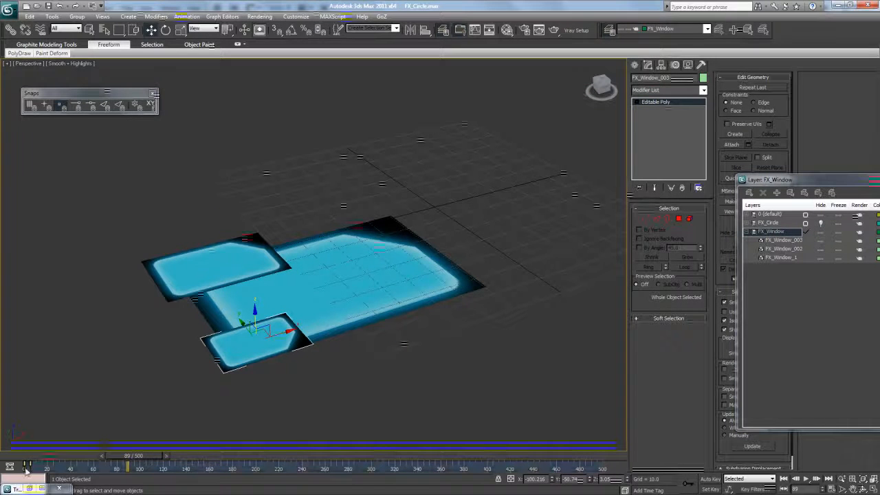
{"action": "left_click_drag", "start_coordinate": [118, 203], "coordinate": [464, 344]}
{"action": "left_click_drag", "start_coordinate": [135, 457], "coordinate": [101, 463]}
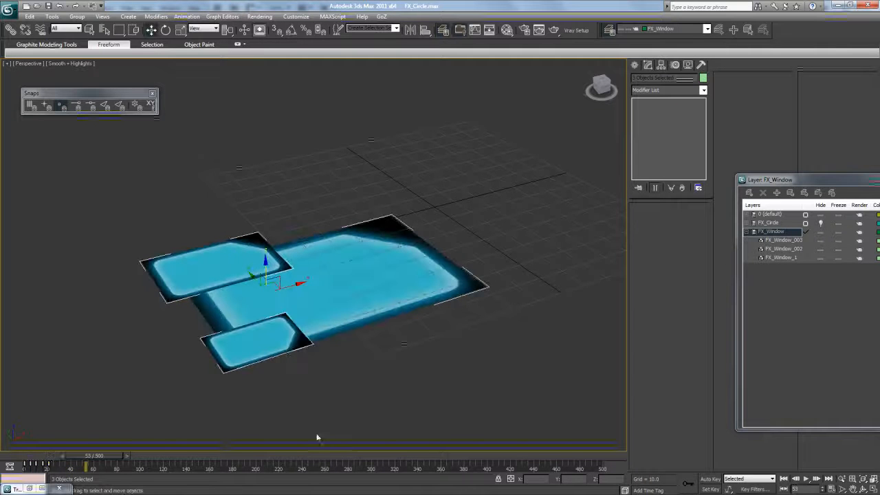
- Orbit toward a top-down view of the panels and bring Photoshop to the front
{"action": "left_click", "coordinate": [864, 488]}
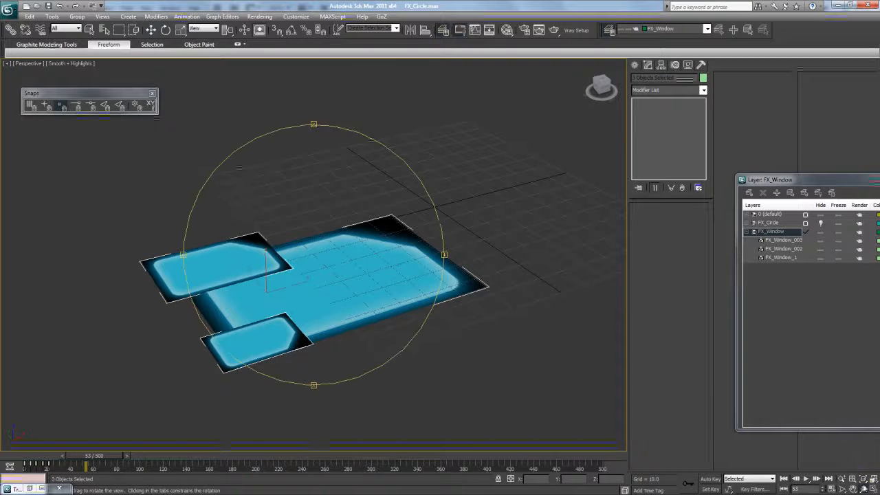
{"action": "left_click_drag", "start_coordinate": [394, 259], "coordinate": [373, 239]}
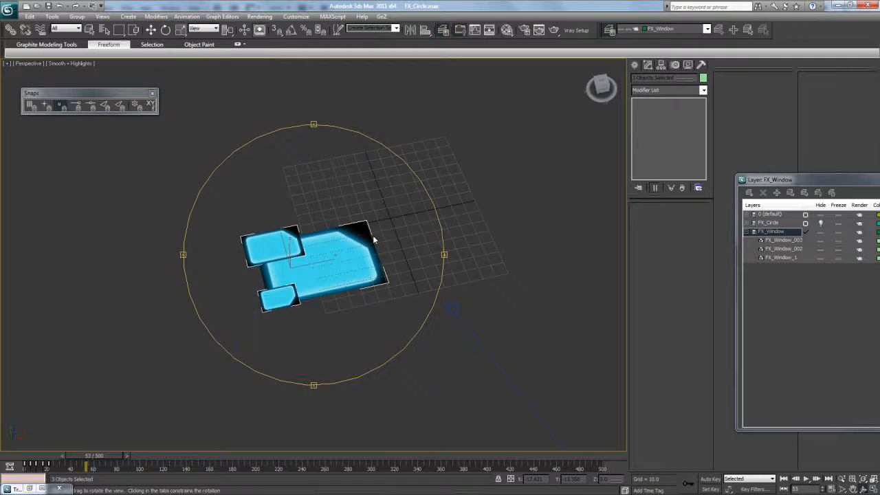
{"action": "left_click_drag", "start_coordinate": [277, 186], "coordinate": [222, 81]}
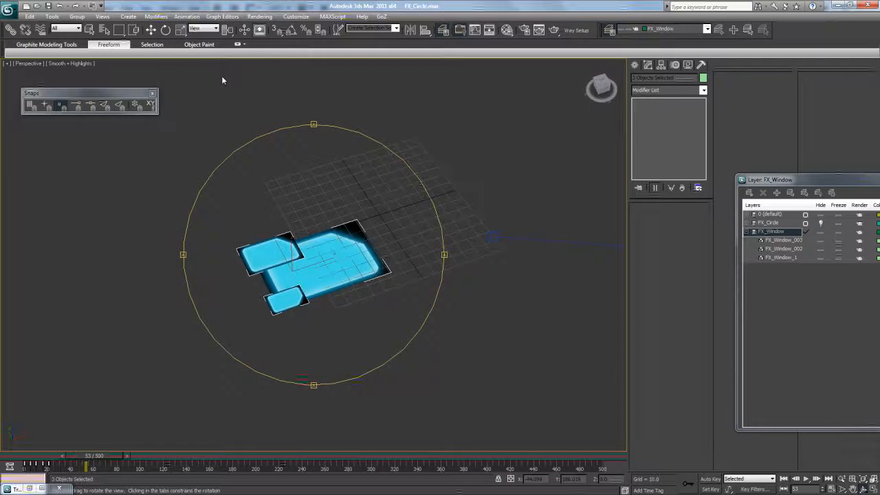
{"action": "left_click", "coordinate": [153, 32]}
{"action": "left_click", "coordinate": [131, 485]}
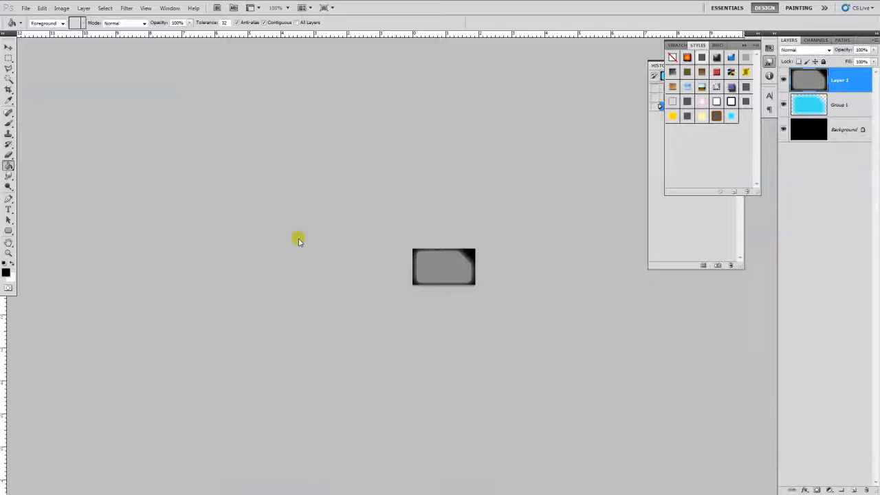
- View the U13.psd HUD design full screen in Photoshop, then Alt+Tab back to 3ds Max
{"action": "key", "text": "f"}
{"action": "key", "text": "f"}
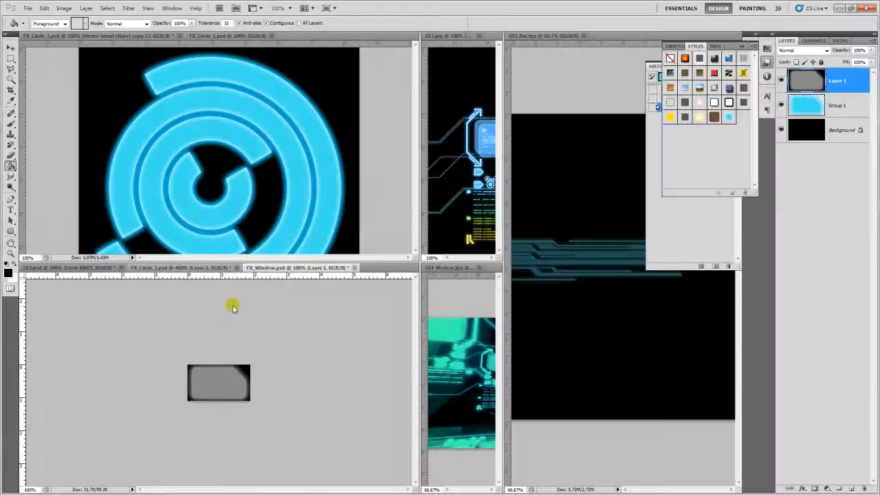
{"action": "left_click", "coordinate": [210, 269]}
{"action": "left_click", "coordinate": [93, 269]}
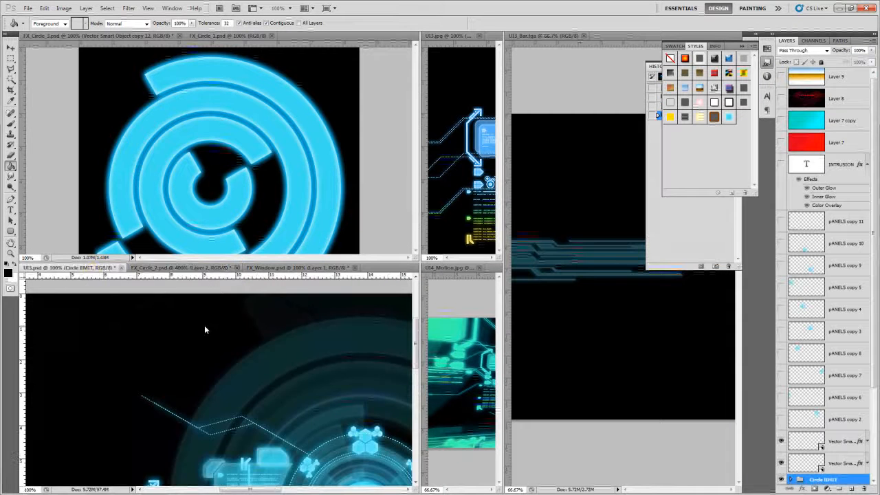
{"action": "key", "text": "f"}
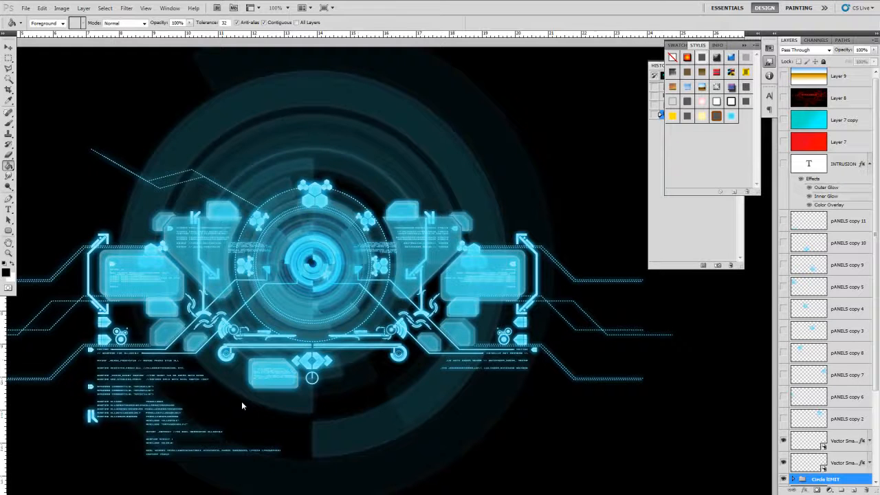
{"action": "key", "text": "alt+Tab"}
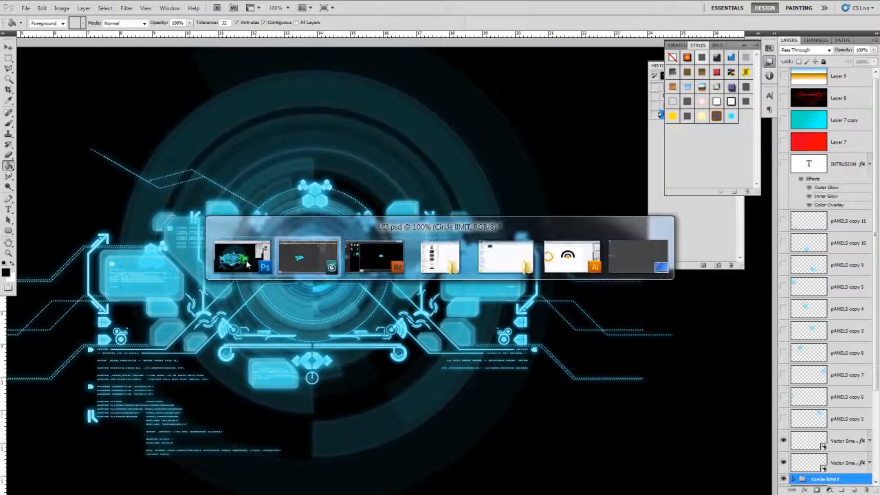
- Unhide the FX_Circle layer in Top view and zoom out to see the whole circle
{"action": "key", "text": "t"}
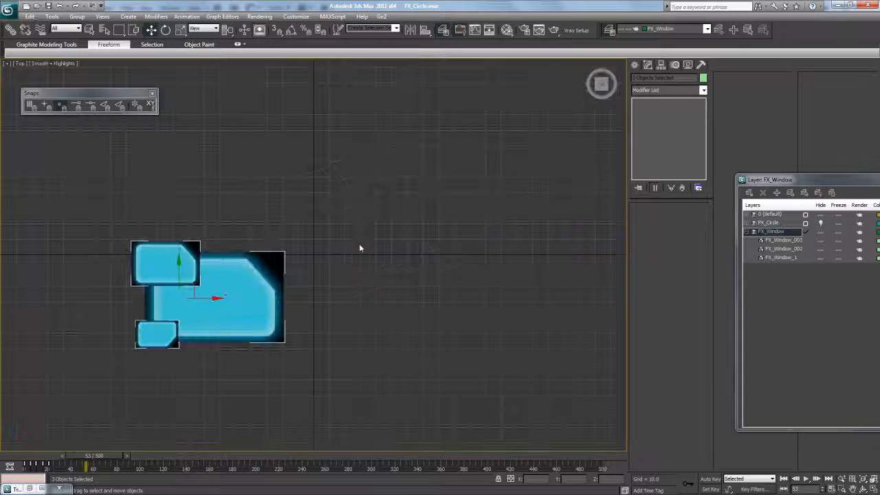
{"action": "left_click_drag", "start_coordinate": [798, 184], "coordinate": [574, 166]}
{"action": "left_click", "coordinate": [597, 205]}
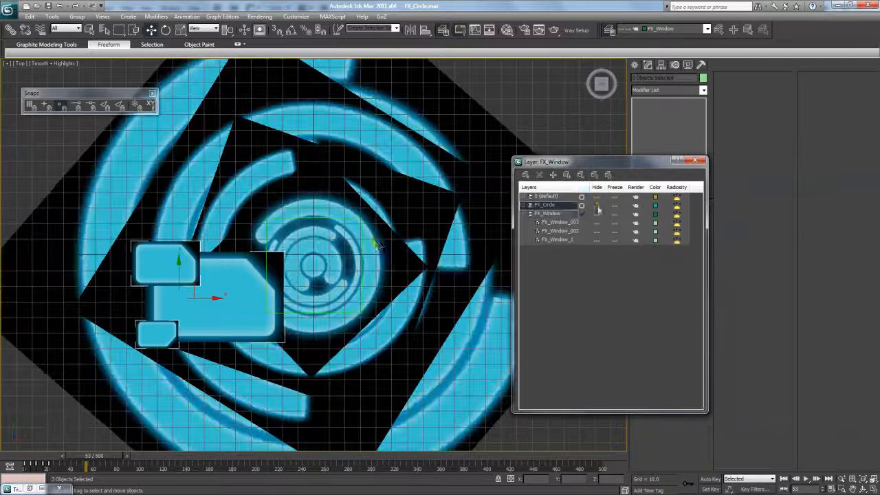
{"action": "key", "text": "alt+z"}
{"action": "left_click_drag", "start_coordinate": [302, 249], "coordinate": [378, 285]}
- Enlarge the three-panel cluster and move it to the circle's upper-left edge
{"action": "left_click", "coordinate": [151, 29]}
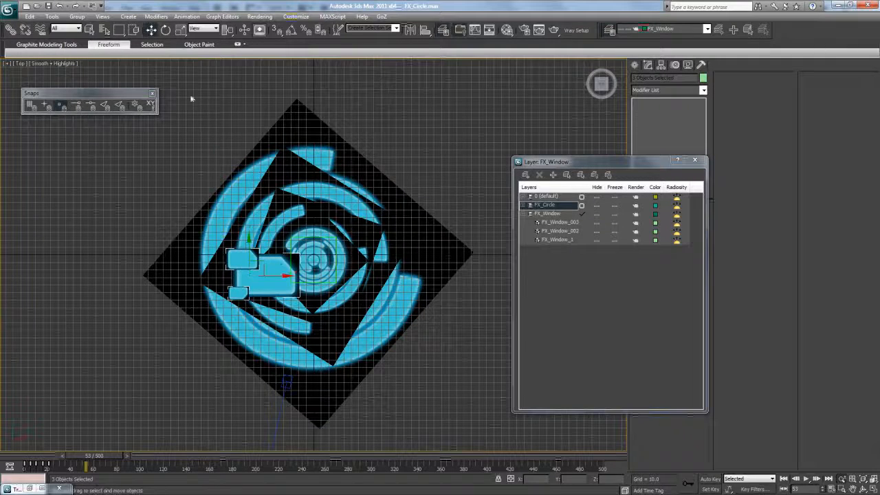
{"action": "left_click_drag", "start_coordinate": [271, 260], "coordinate": [178, 284]}
{"action": "left_click", "coordinate": [181, 30]}
{"action": "left_click", "coordinate": [152, 30]}
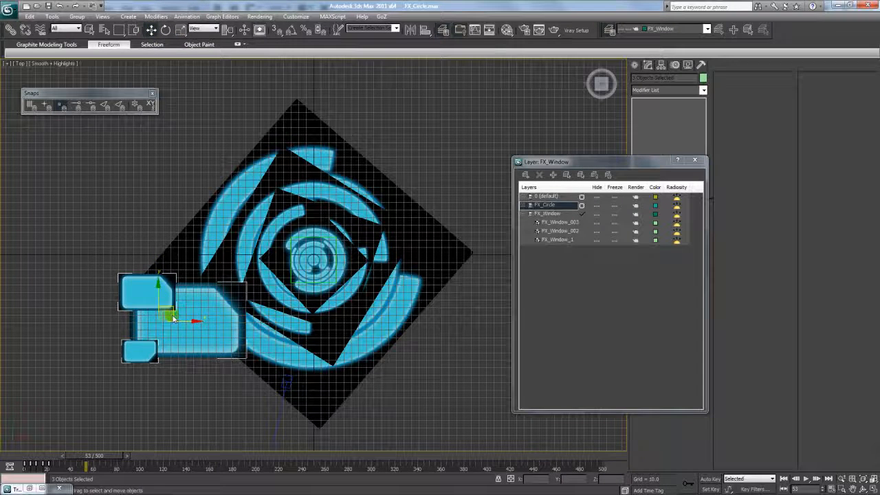
{"action": "left_click_drag", "start_coordinate": [171, 316], "coordinate": [135, 203]}
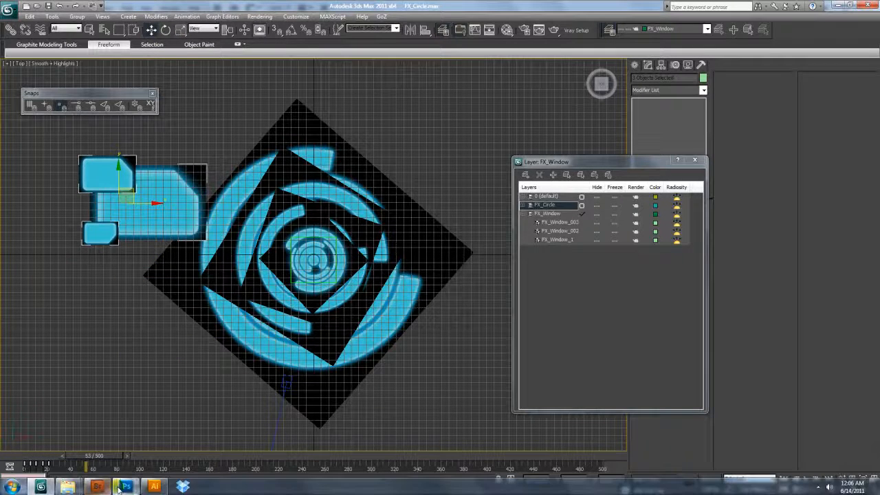
{"action": "left_click", "coordinate": [119, 491]}
- After glancing at Photoshop, drag the three-panel cluster slightly lower in 3ds Max's Top view
{"action": "key", "text": "alt+Tab"}
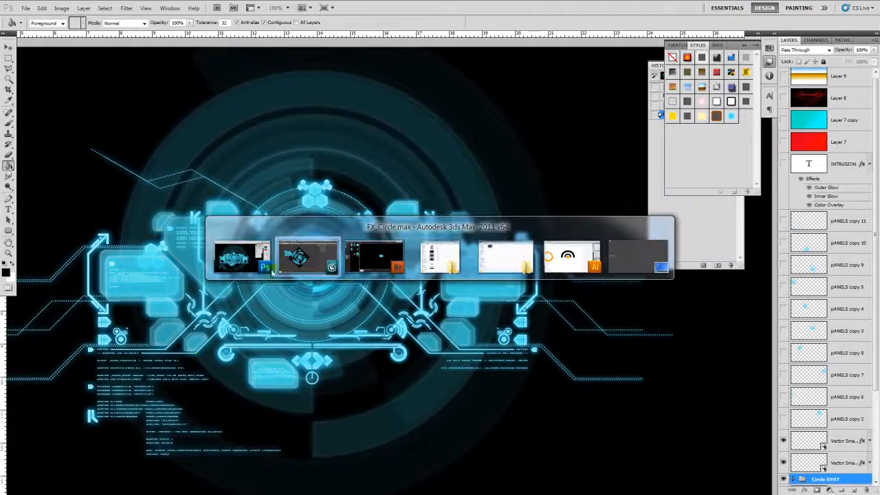
{"action": "key", "text": "alt+Tab"}
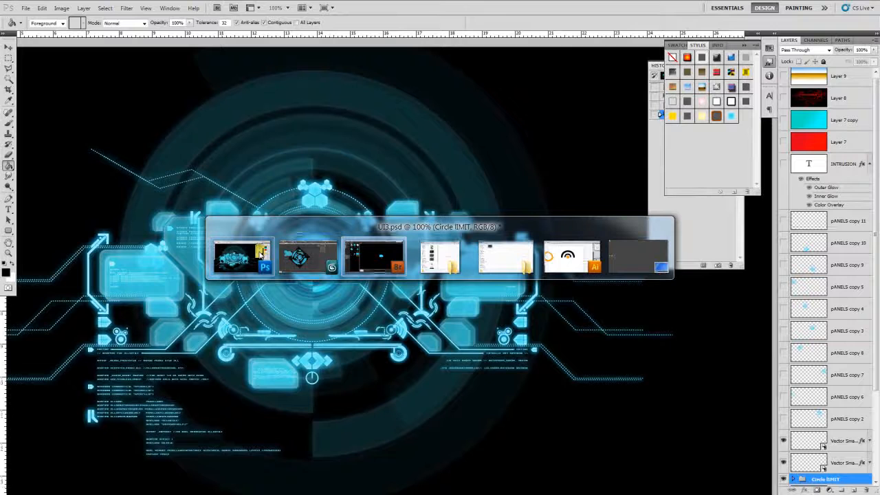
{"action": "left_click", "coordinate": [259, 254]}
{"action": "key", "text": "alt+Tab"}
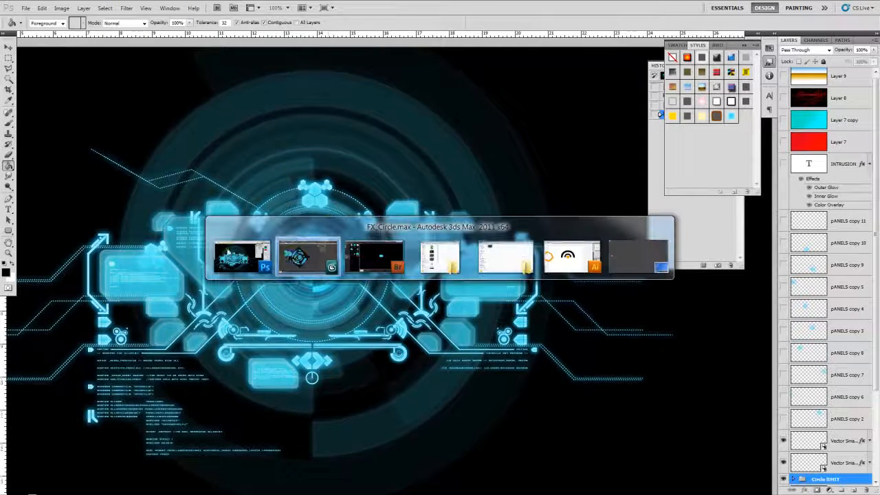
{"action": "left_click", "coordinate": [295, 251]}
{"action": "left_click_drag", "start_coordinate": [134, 200], "coordinate": [143, 264]}
- Scale the three window panels down and clone an independent copy of them to the right
{"action": "key", "text": "r"}
{"action": "left_click", "coordinate": [151, 30]}
{"action": "mouse_move", "coordinate": [70, 455]}
{"action": "left_mouse_down"}
{"action": "mouse_move", "coordinate": [13, 457]}
{"action": "mouse_move", "coordinate": [57, 453]}
{"action": "left_mouse_up"}
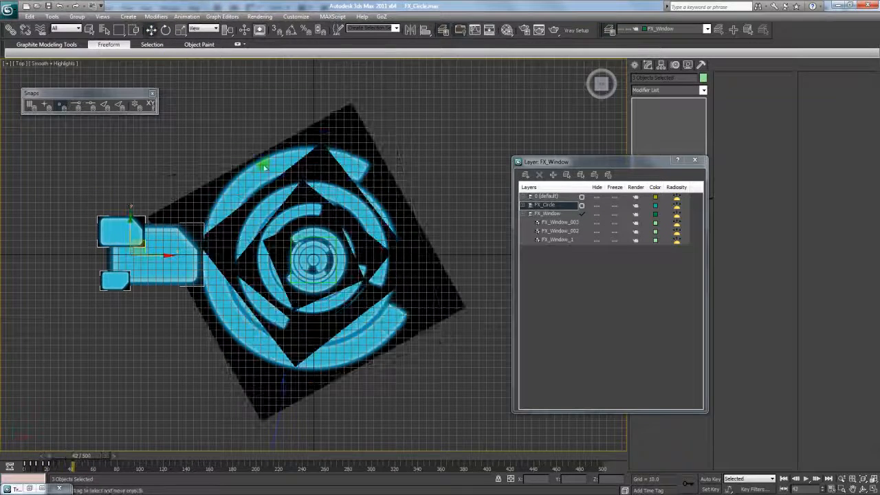
{"action": "left_click_drag", "start_coordinate": [157, 255], "coordinate": [467, 253], "text": "shift"}
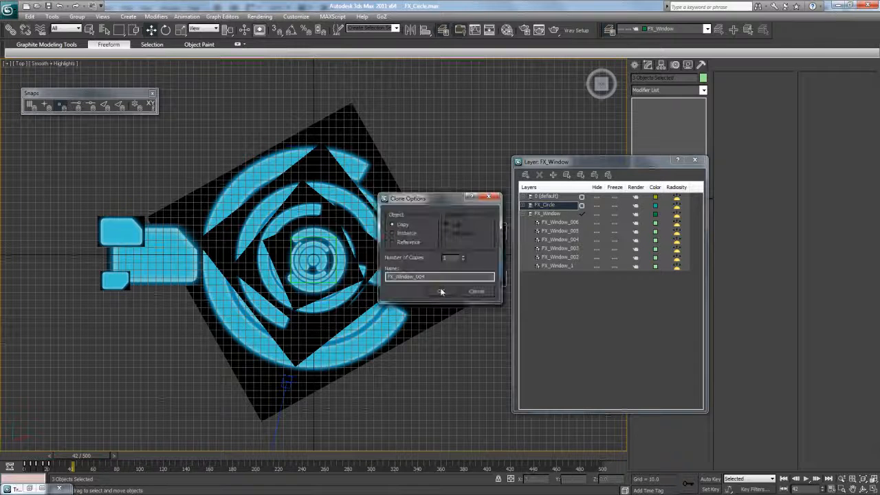
{"action": "left_click", "coordinate": [441, 291]}
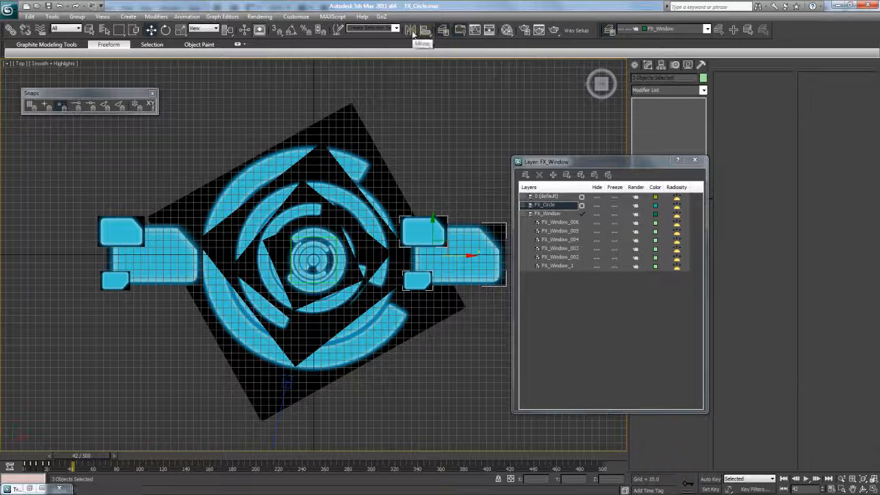
- Mirror the copied panels on the X axis and push them further right to the rings' edge
{"action": "left_click", "coordinate": [413, 34]}
{"action": "left_click_drag", "start_coordinate": [440, 171], "coordinate": [608, 129]}
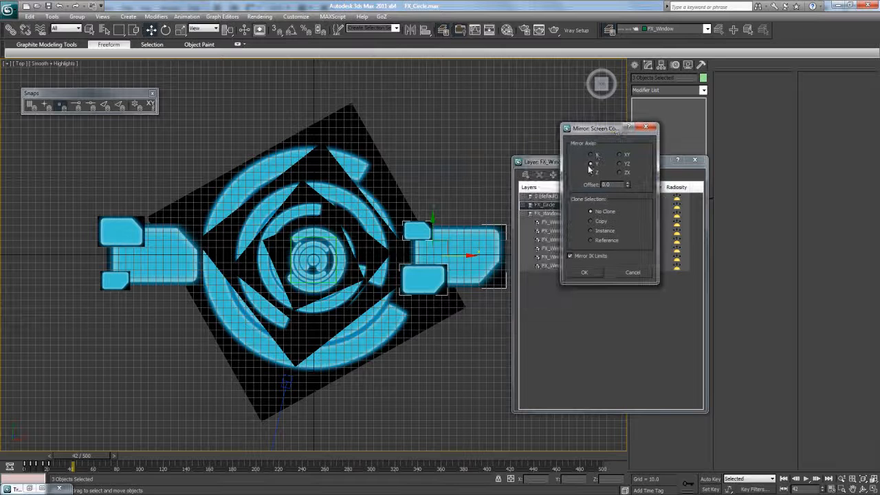
{"action": "left_click", "coordinate": [595, 156]}
{"action": "left_click", "coordinate": [584, 273]}
{"action": "left_click_drag", "start_coordinate": [462, 257], "coordinate": [493, 256]}
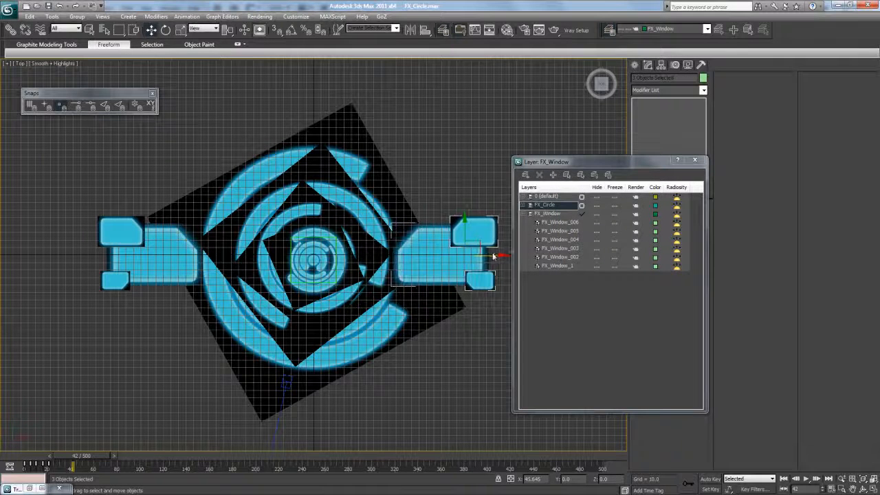
- Collapse the FX_Window layer's object list and select all objects on that layer
{"action": "left_click", "coordinate": [526, 215]}
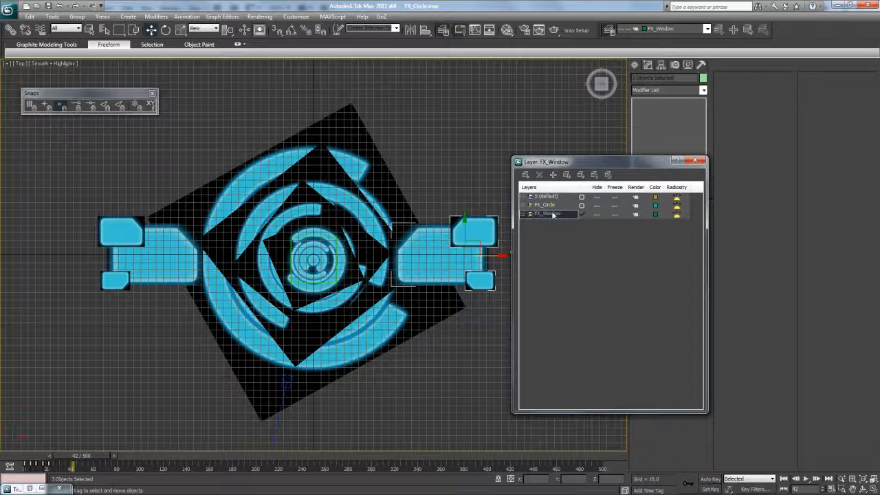
{"action": "left_click_drag", "start_coordinate": [572, 166], "coordinate": [766, 154]}
{"action": "left_click", "coordinate": [569, 167]}
{"action": "left_click", "coordinate": [635, 64]}
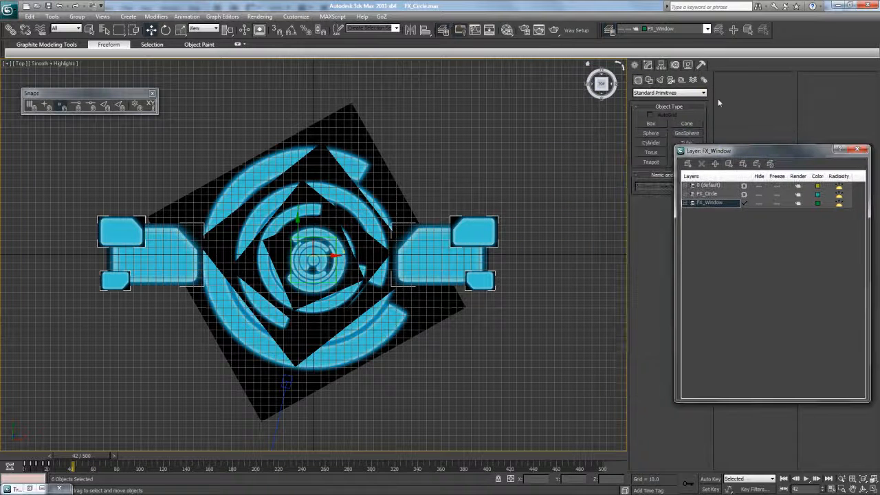
- Create a Dummy helper at the centre of the circle
{"action": "left_click", "coordinate": [682, 79]}
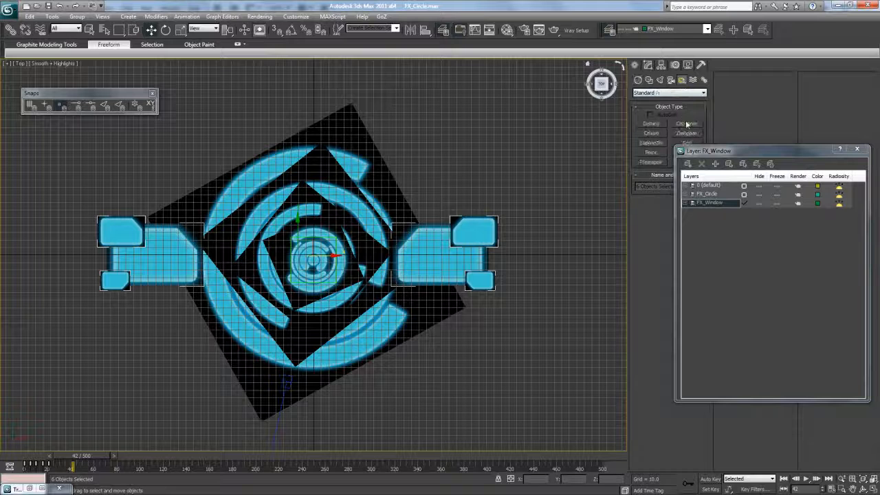
{"action": "left_click", "coordinate": [654, 126]}
{"action": "left_click_drag", "start_coordinate": [314, 259], "coordinate": [322, 269]}
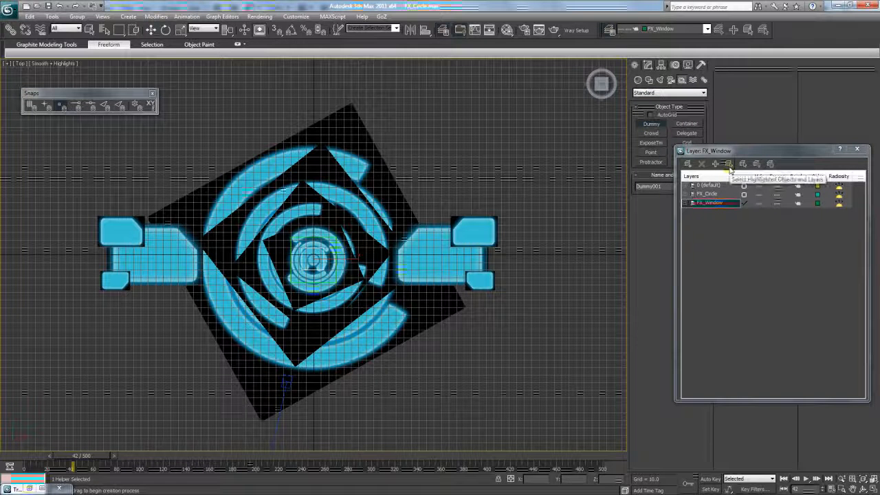
- Hide the FX_Circle layer and link the FX_Window panels to the dummy
{"action": "left_click", "coordinate": [730, 167]}
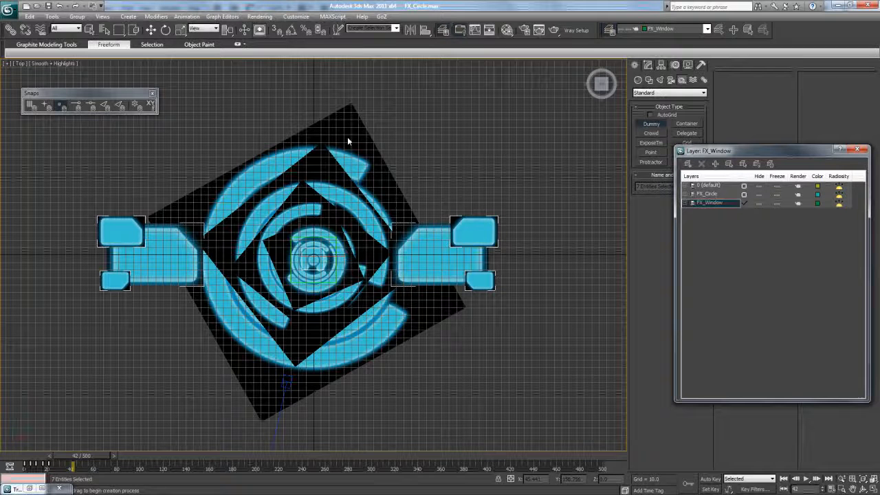
{"action": "left_click", "coordinate": [11, 29]}
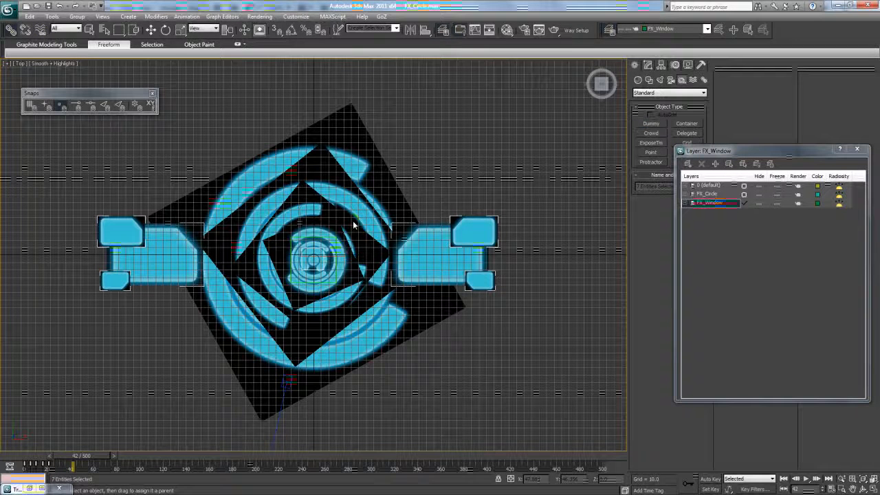
{"action": "left_click", "coordinate": [759, 194]}
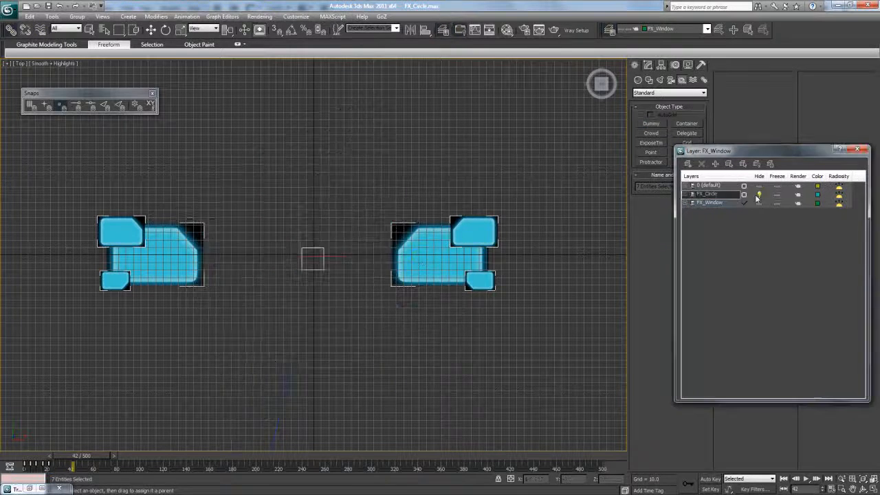
{"action": "mouse_move", "coordinate": [393, 265]}
{"action": "left_mouse_down"}
{"action": "mouse_move", "coordinate": [314, 255]}
{"action": "mouse_move", "coordinate": [319, 250]}
{"action": "left_mouse_up"}
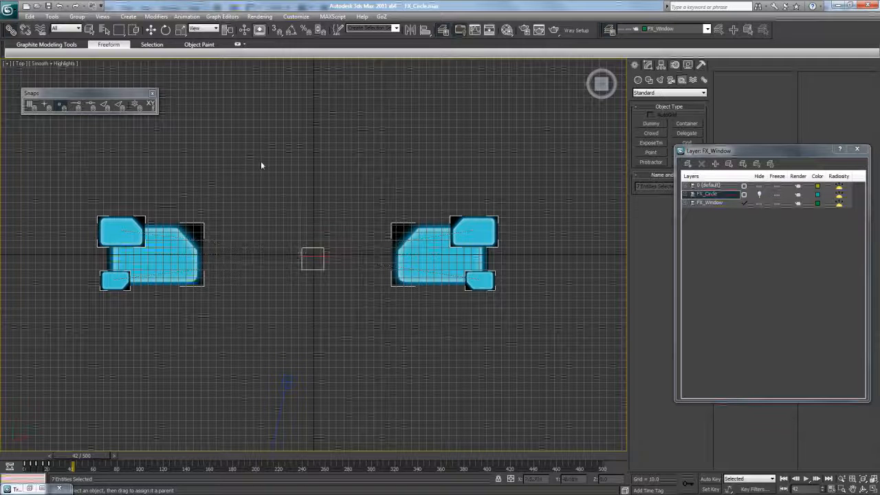
{"action": "left_click", "coordinate": [151, 30]}
- Select both the right and left panel clusters and link all six panels to the dummy
{"action": "left_click", "coordinate": [316, 252]}
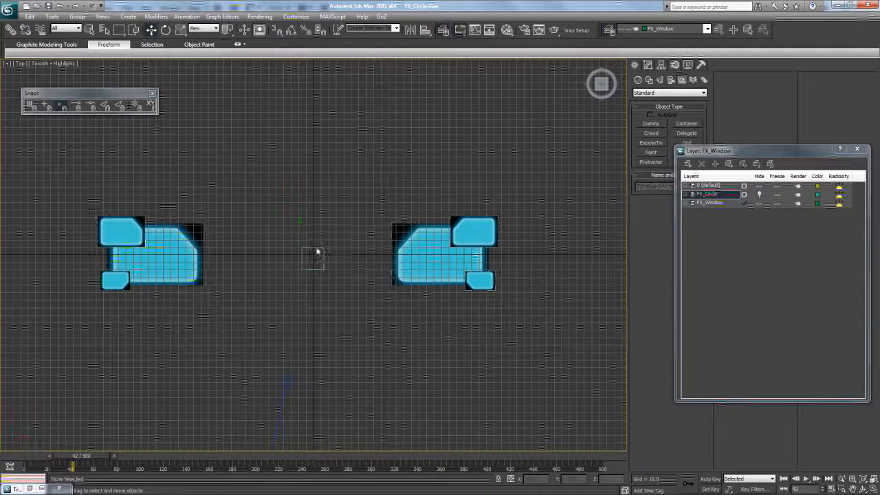
{"action": "right_click", "coordinate": [316, 237]}
{"action": "left_click_drag", "start_coordinate": [374, 186], "coordinate": [534, 300]}
{"action": "left_click_drag", "start_coordinate": [83, 172], "coordinate": [227, 277], "text": "ctrl"}
{"action": "left_click", "coordinate": [10, 30]}
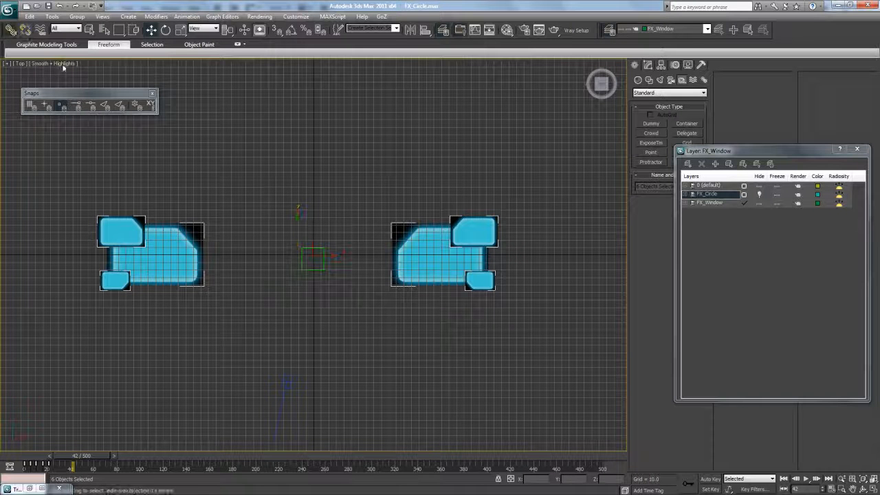
{"action": "mouse_move", "coordinate": [176, 248]}
{"action": "left_mouse_down"}
{"action": "mouse_move", "coordinate": [308, 255]}
{"action": "mouse_move", "coordinate": [302, 251]}
{"action": "left_mouse_up"}
{"action": "left_click", "coordinate": [150, 31]}
- Rename the dummy to 'Master_Window' and adjust its height slightly with the linked panels
{"action": "left_click", "coordinate": [313, 260]}
{"action": "mouse_move", "coordinate": [312, 251]}
{"action": "left_mouse_down"}
{"action": "mouse_move", "coordinate": [319, 230]}
{"action": "mouse_move", "coordinate": [319, 243]}
{"action": "left_mouse_up"}
{"action": "key", "text": "Caps_Lock"}
{"action": "type", "text": "Mai"}
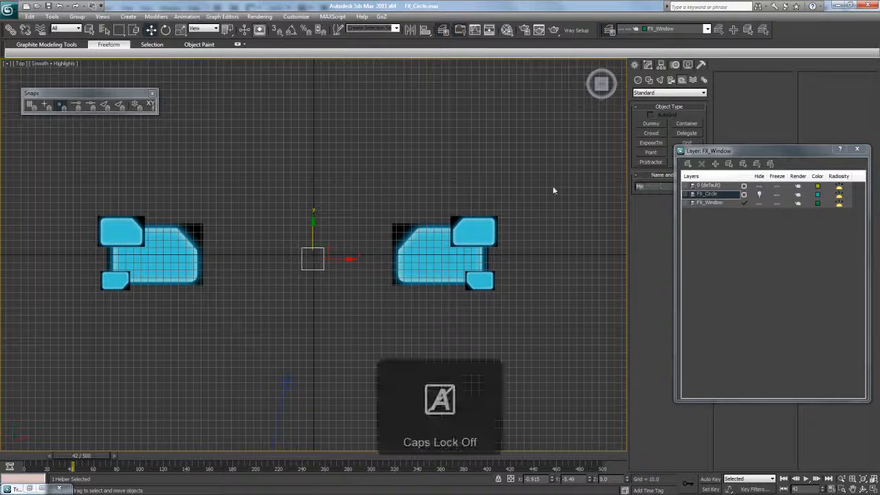
{"action": "type", "text": "ter_"}
{"action": "key", "text": "Caps_Lock"}
{"action": "type", "text": "W"}
{"action": "key", "text": "Caps_Lock"}
{"action": "type", "text": "indow"}
{"action": "left_click_drag", "start_coordinate": [316, 235], "coordinate": [315, 238]}
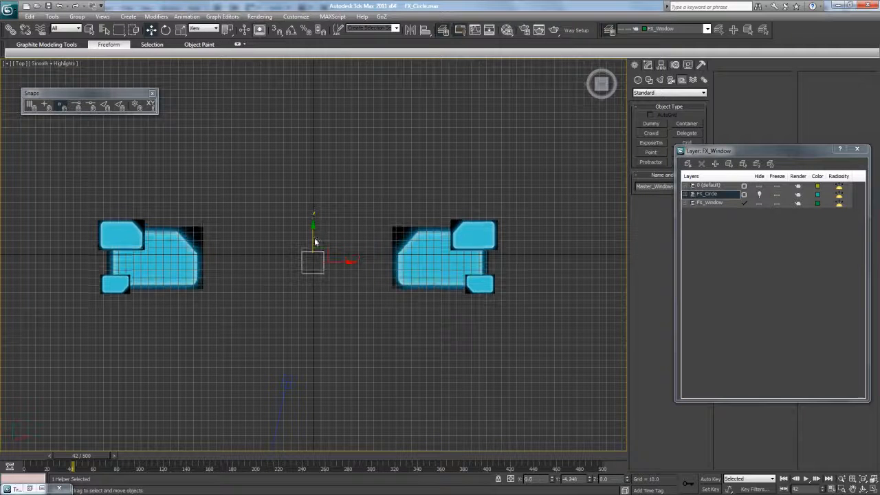
- Unhide the FX_Circle layer, nudge the helper down, and preview the animation from the start
{"action": "left_click", "coordinate": [758, 196]}
{"action": "left_click_drag", "start_coordinate": [320, 239], "coordinate": [315, 240]}
{"action": "mouse_move", "coordinate": [91, 458]}
{"action": "left_mouse_down"}
{"action": "mouse_move", "coordinate": [47, 454]}
{"action": "mouse_move", "coordinate": [53, 458]}
{"action": "mouse_move", "coordinate": [29, 463]}
{"action": "mouse_move", "coordinate": [100, 458]}
{"action": "mouse_move", "coordinate": [57, 457]}
{"action": "mouse_move", "coordinate": [93, 457]}
{"action": "left_mouse_up"}
{"action": "key", "text": "ctrl+a"}
{"action": "key", "text": "q"}
- Clone the FX_Window panels upward above the centre and scale the copies smaller
{"action": "key", "text": "w"}
{"action": "left_click", "coordinate": [720, 205]}
{"action": "left_click", "coordinate": [717, 165]}
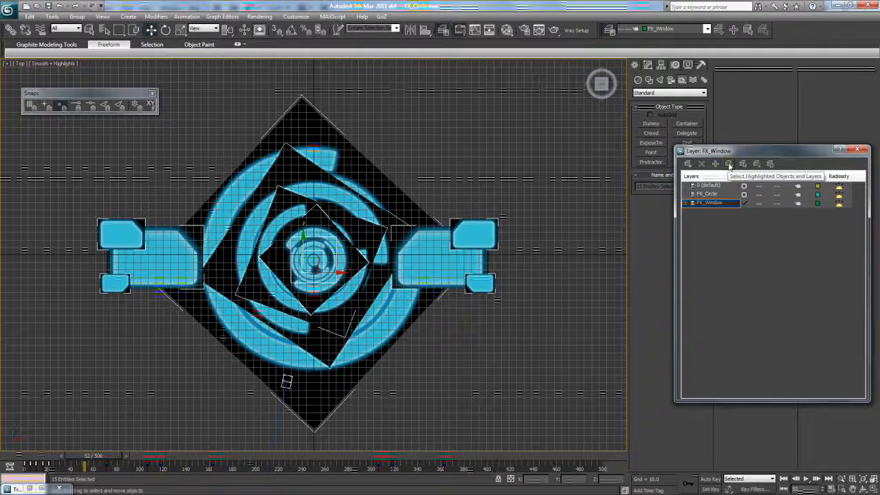
{"action": "left_click", "coordinate": [729, 166]}
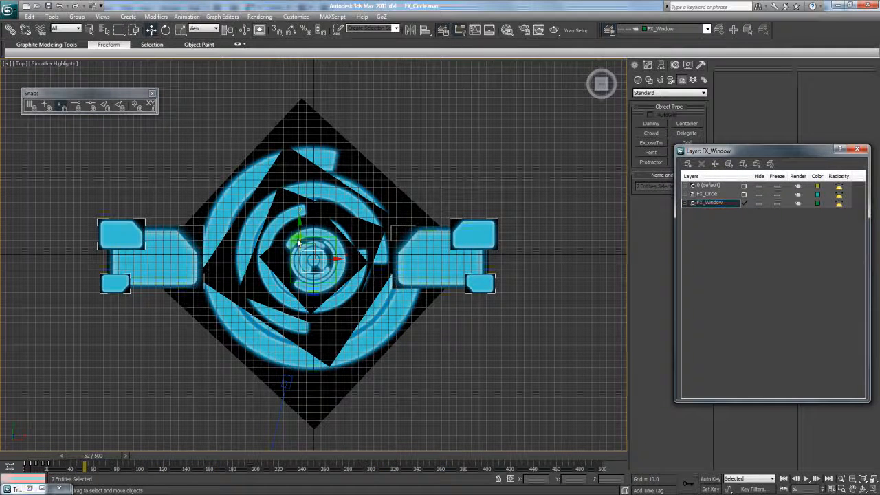
{"action": "mouse_move", "coordinate": [299, 240]}
{"action": "left_mouse_down", "text": "shift"}
{"action": "mouse_move", "coordinate": [299, 147]}
{"action": "mouse_move", "coordinate": [320, 196]}
{"action": "mouse_move", "coordinate": [316, 181]}
{"action": "left_mouse_up", "text": "shift"}
{"action": "left_click", "coordinate": [441, 291]}
{"action": "left_click", "coordinate": [182, 30]}
{"action": "key", "text": "w"}
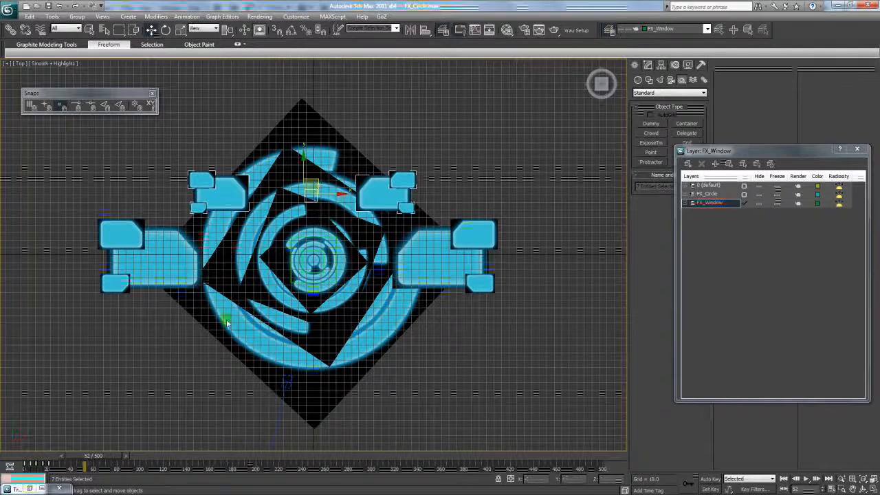
- Delay the upper panels' animation keys to about frame 22 and preview the timing
{"action": "mouse_move", "coordinate": [92, 467]}
{"action": "left_mouse_down"}
{"action": "mouse_move", "coordinate": [6, 470]}
{"action": "mouse_move", "coordinate": [50, 473]}
{"action": "mouse_move", "coordinate": [23, 459]}
{"action": "mouse_move", "coordinate": [76, 458]}
{"action": "left_mouse_up"}
{"action": "key", "text": "ctrl+a"}
{"action": "left_click", "coordinate": [198, 153]}
{"action": "left_click", "coordinate": [314, 194]}
- Clone the upper panels below the circle, mirror them on Y, and delay them about 15 frames
{"action": "left_click_drag", "start_coordinate": [314, 194], "coordinate": [314, 317], "text": "shift"}
{"action": "left_click", "coordinate": [443, 295]}
{"action": "left_click", "coordinate": [410, 30]}
{"action": "left_click", "coordinate": [424, 208]}
{"action": "left_click", "coordinate": [420, 318]}
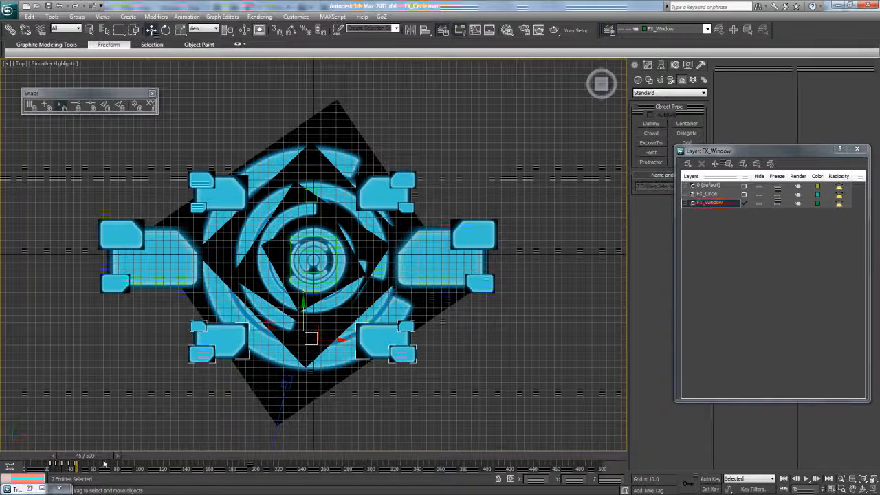
{"action": "left_click_drag", "start_coordinate": [55, 467], "coordinate": [113, 449]}
{"action": "key", "text": "ctrl+a"}
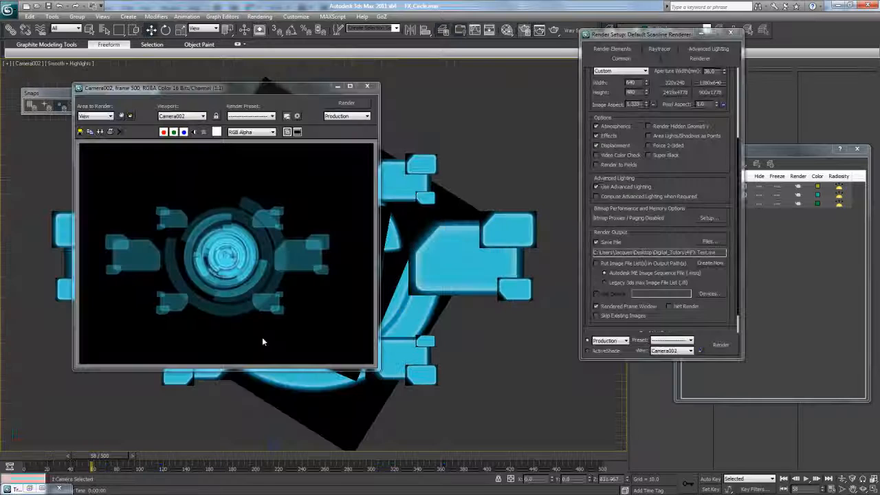
- Open the rendered FX Test_A.avi from the render output folder in VLC
{"action": "left_click", "coordinate": [708, 242]}
{"action": "left_click", "coordinate": [680, 120]}
{"action": "right_click", "coordinate": [680, 119]}
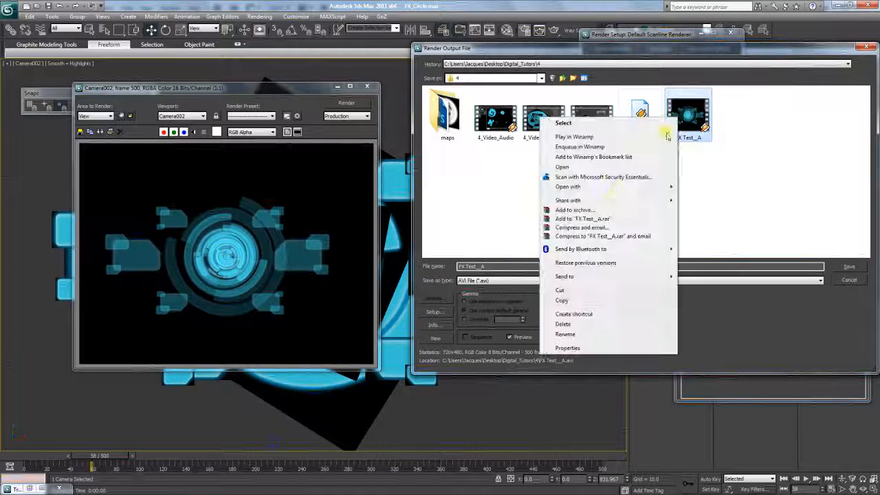
{"action": "mouse_move", "coordinate": [568, 186]}
{"action": "left_click", "coordinate": [466, 197]}
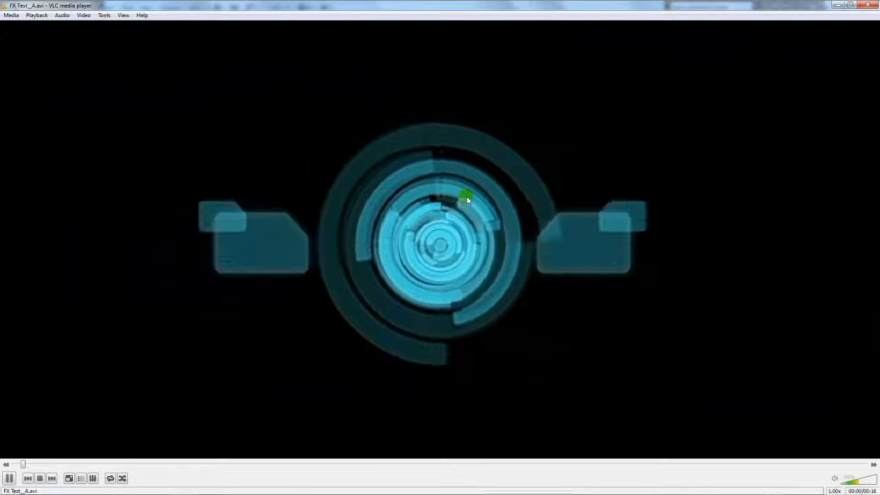
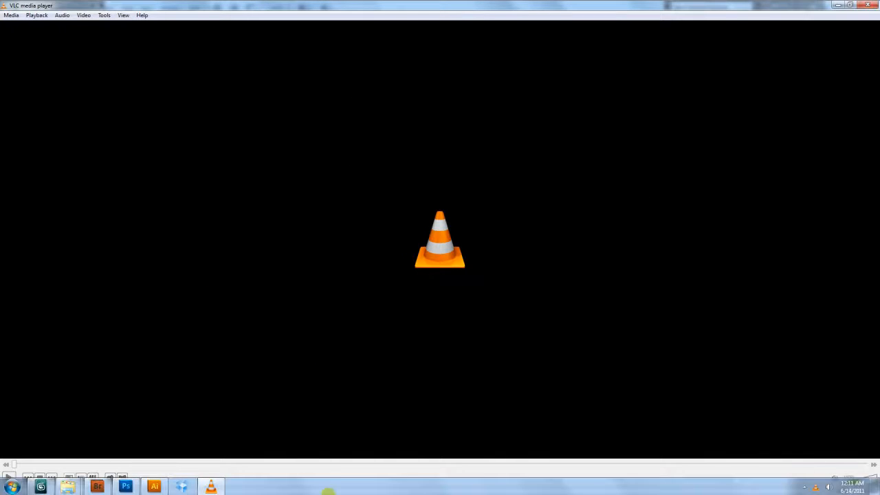
- Preview the FX_Window_2, FX_Circle_3, FX_Shapes and FX_Text maps in Bridge, then minimize Bridge and VLC
{"action": "key", "text": "alt+Tab"}
{"action": "key", "text": "alt+Tab"}
{"action": "key", "text": "alt+Tab"}
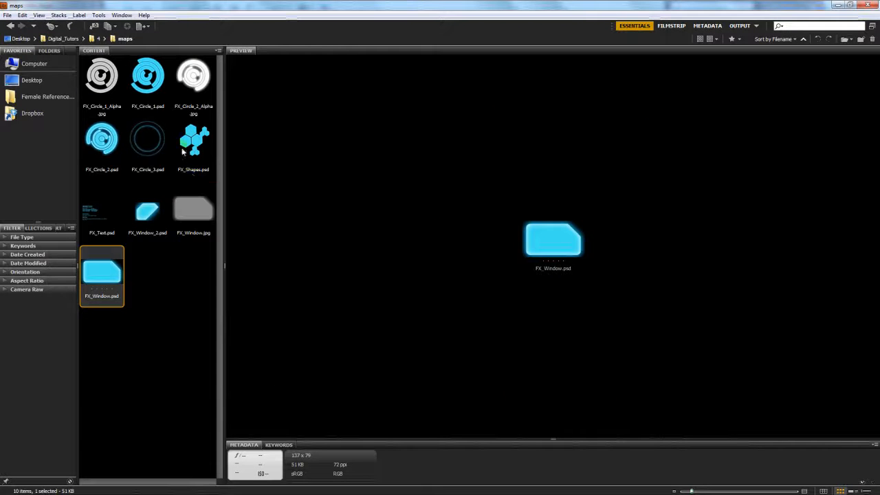
{"action": "left_click", "coordinate": [183, 151]}
{"action": "left_click", "coordinate": [159, 153]}
{"action": "left_click", "coordinate": [151, 206]}
{"action": "left_click", "coordinate": [158, 141]}
{"action": "left_click", "coordinate": [195, 149]}
{"action": "left_click", "coordinate": [143, 157]}
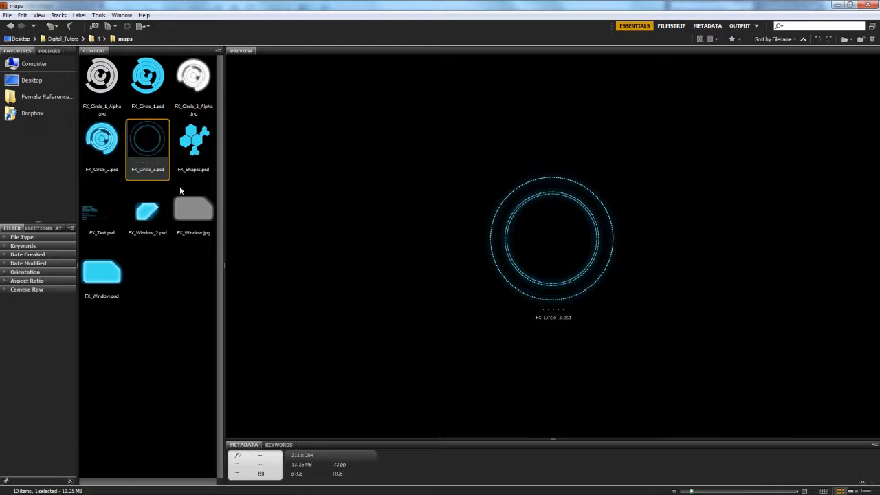
{"action": "left_click", "coordinate": [103, 220]}
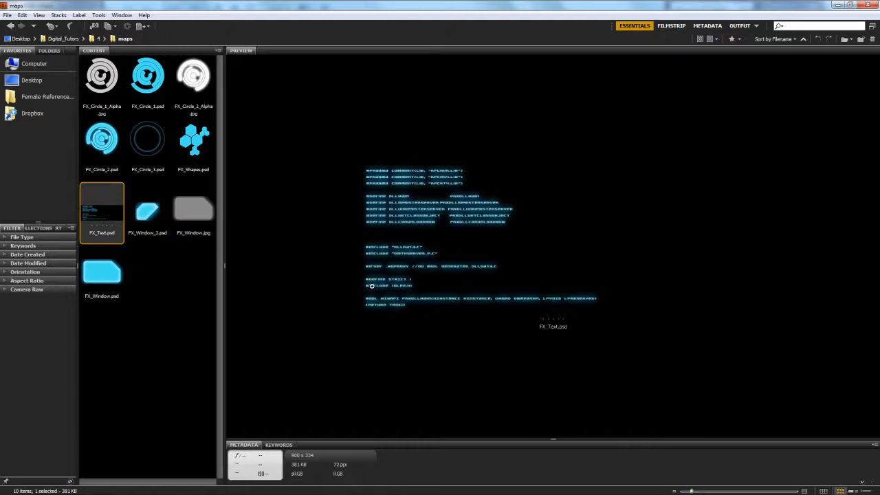
{"action": "left_click", "coordinate": [837, 6]}
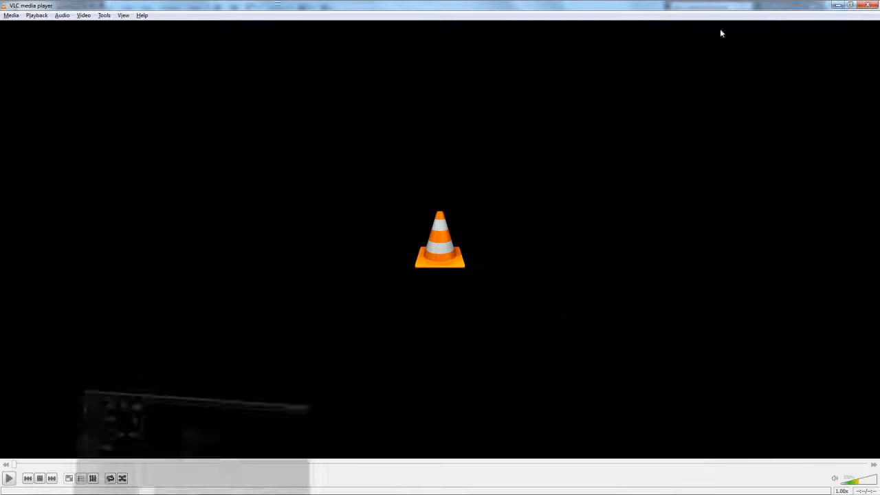
{"action": "left_click", "coordinate": [837, 5]}
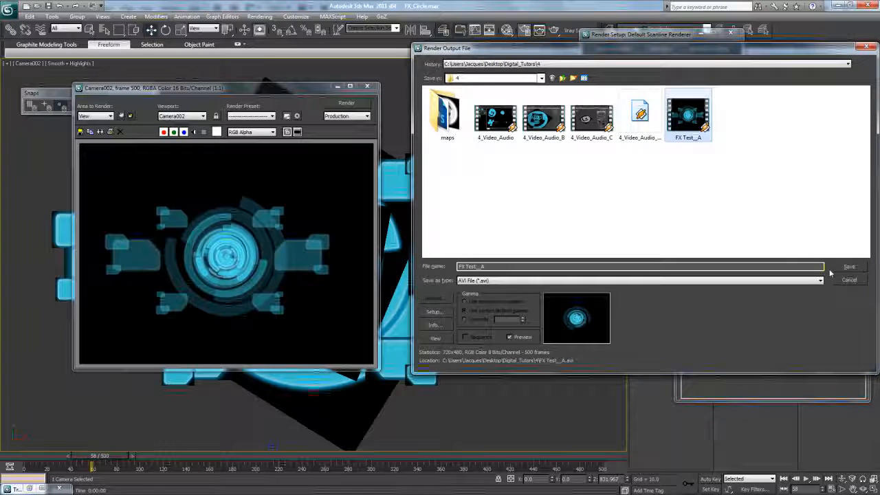
- Dismiss the render output chooser and frame window, and switch to the Perspective view
{"action": "left_click", "coordinate": [849, 280]}
{"action": "left_click", "coordinate": [367, 86]}
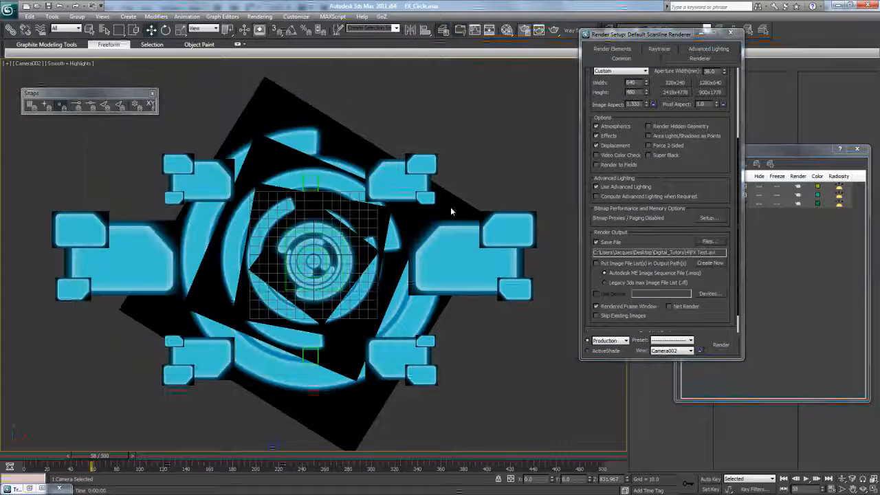
{"action": "key", "text": "p"}
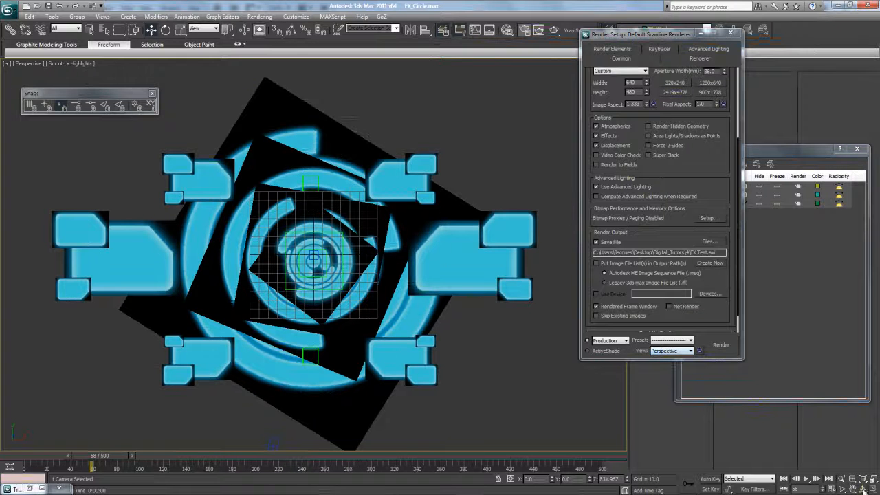
- Orbit, pan and zoom the Perspective view to recentre the HUD at an angle
{"action": "middle_click_drag", "start_coordinate": [555, 304], "coordinate": [361, 253], "text": "alt"}
{"action": "scroll", "coordinate": [363, 258], "scroll_direction": "down", "scroll_amount": 6}
{"action": "scroll", "coordinate": [363, 257], "scroll_direction": "up", "scroll_amount": 3}
{"action": "left_click", "coordinate": [856, 490]}
{"action": "left_click_drag", "start_coordinate": [374, 352], "coordinate": [396, 256]}
{"action": "scroll", "coordinate": [397, 257], "scroll_direction": "up", "scroll_amount": 5}
{"action": "scroll", "coordinate": [397, 248], "scroll_direction": "down", "scroll_amount": 1}
{"action": "scroll", "coordinate": [396, 236], "scroll_direction": "down", "scroll_amount": 5}
{"action": "scroll", "coordinate": [405, 220], "scroll_direction": "up", "scroll_amount": 3}
- Select a small HUD panel piece with the Move tool and orbit around the HUD
{"action": "key", "text": "w"}
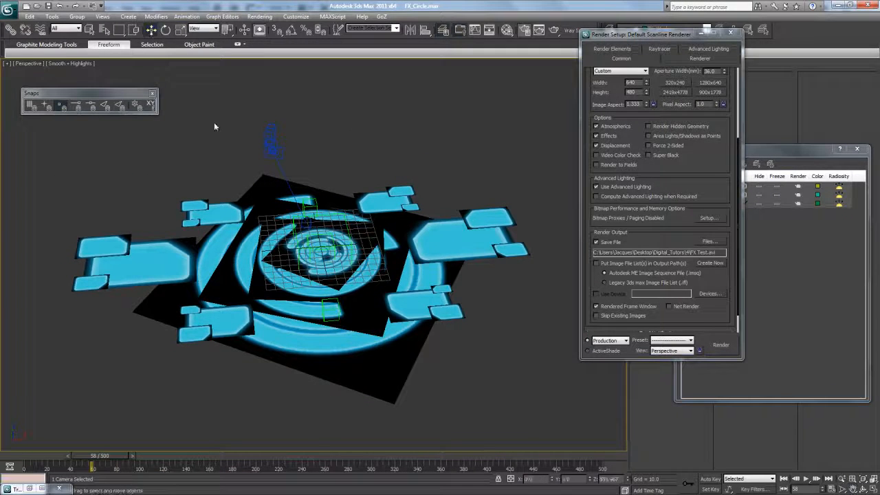
{"action": "scroll", "coordinate": [209, 178], "scroll_direction": "up", "scroll_amount": 3}
{"action": "left_click", "coordinate": [158, 180]}
{"action": "scroll", "coordinate": [162, 182], "scroll_direction": "down", "scroll_amount": 3}
{"action": "scroll", "coordinate": [205, 207], "scroll_direction": "up", "scroll_amount": 3}
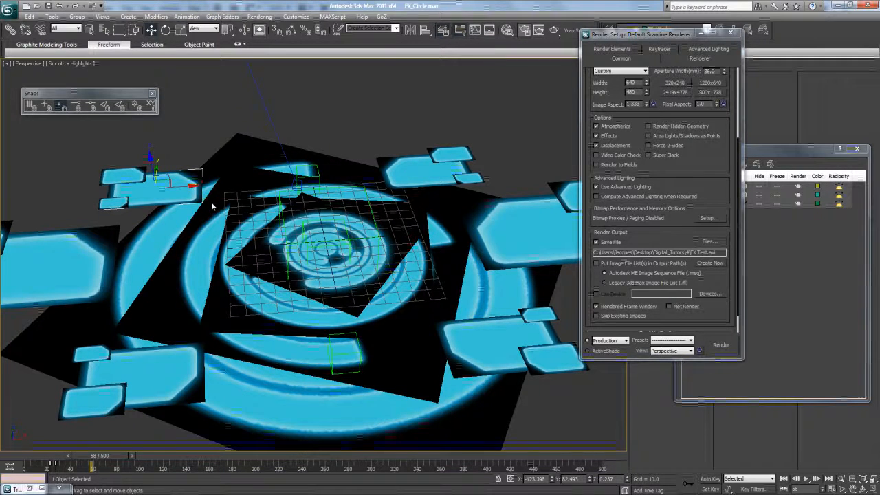
{"action": "scroll", "coordinate": [214, 205], "scroll_direction": "down", "scroll_amount": 3}
{"action": "scroll", "coordinate": [213, 204], "scroll_direction": "up", "scroll_amount": 3}
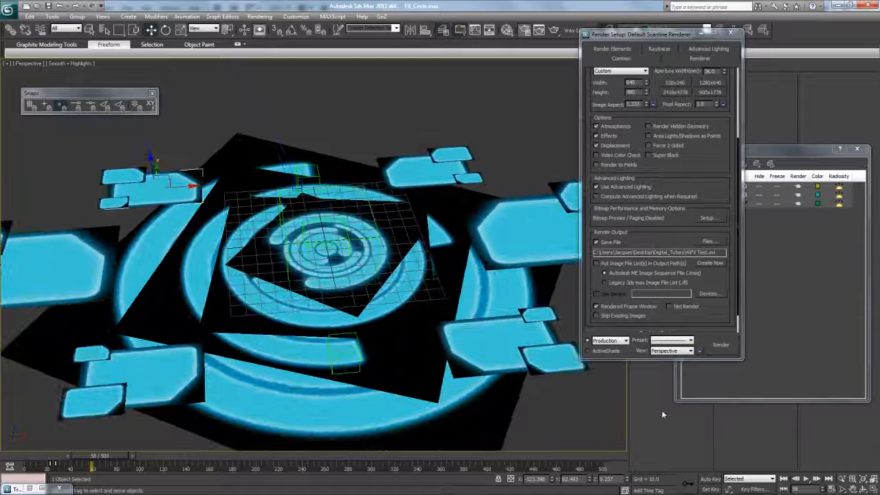
{"action": "left_click", "coordinate": [853, 486]}
{"action": "mouse_move", "coordinate": [361, 284]}
{"action": "left_mouse_down"}
{"action": "mouse_move", "coordinate": [348, 293]}
{"action": "mouse_move", "coordinate": [357, 275]}
{"action": "mouse_move", "coordinate": [348, 274]}
{"action": "left_mouse_up"}
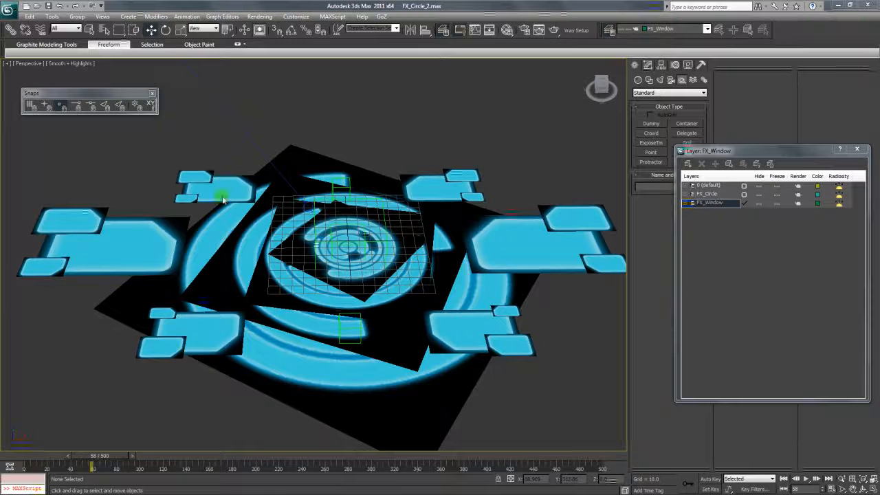
- Create a new layer named FX_Text in the Layer dialog
{"action": "left_click", "coordinate": [146, 233]}
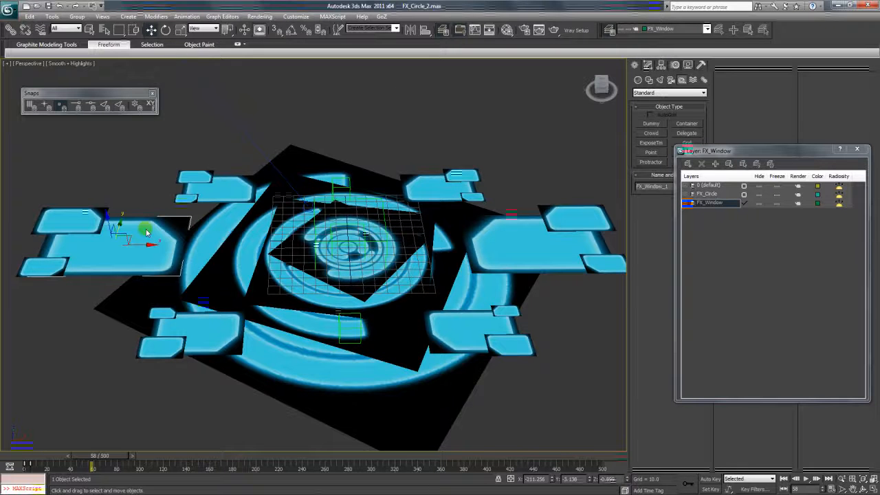
{"action": "left_click", "coordinate": [715, 222]}
{"action": "left_click", "coordinate": [613, 159]}
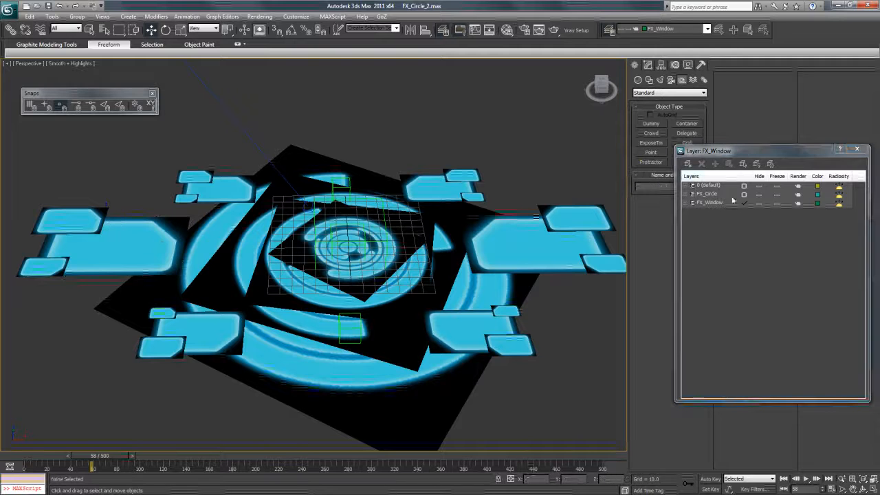
{"action": "left_click", "coordinate": [688, 165]}
{"action": "left_click", "coordinate": [712, 214]}
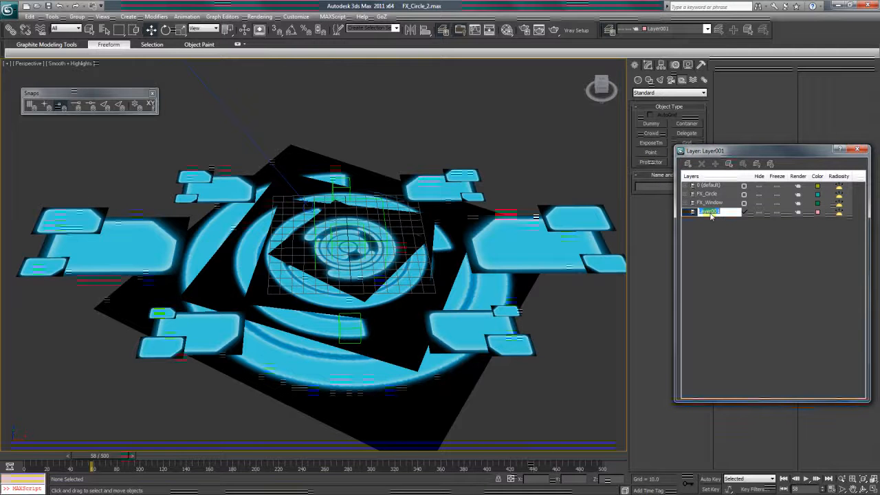
{"action": "key", "text": "Caps_Lock"}
{"action": "type", "text": "FX_Text"}
{"action": "key", "text": "Return"}
{"action": "key", "text": "Caps_Lock"}
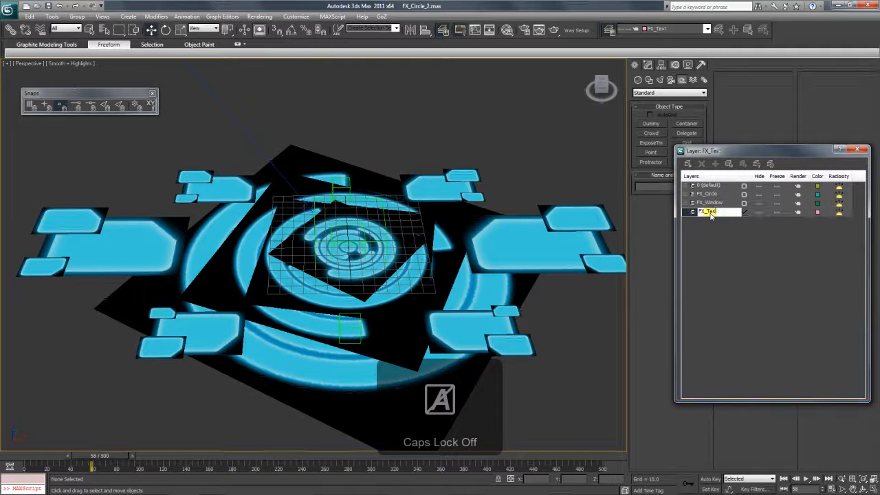
- Make FX_Text the current layer and open the Material Editor
{"action": "left_click", "coordinate": [705, 204]}
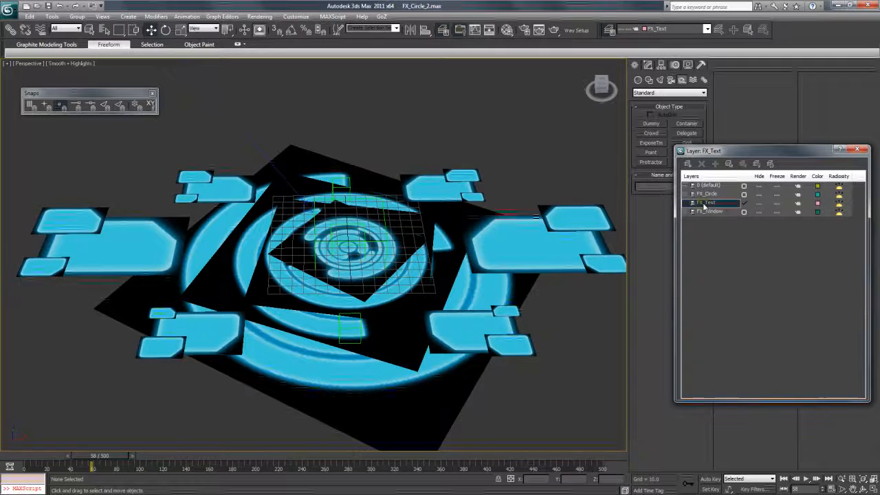
{"action": "left_click", "coordinate": [339, 116]}
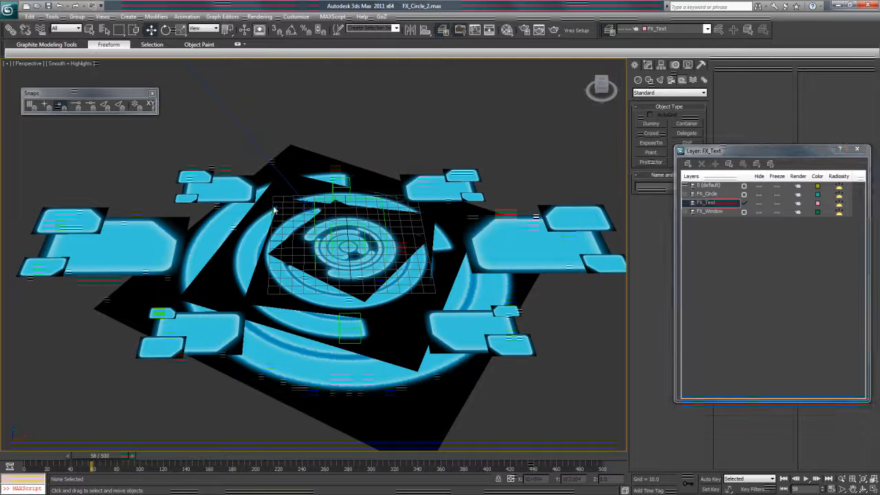
{"action": "key", "text": "m"}
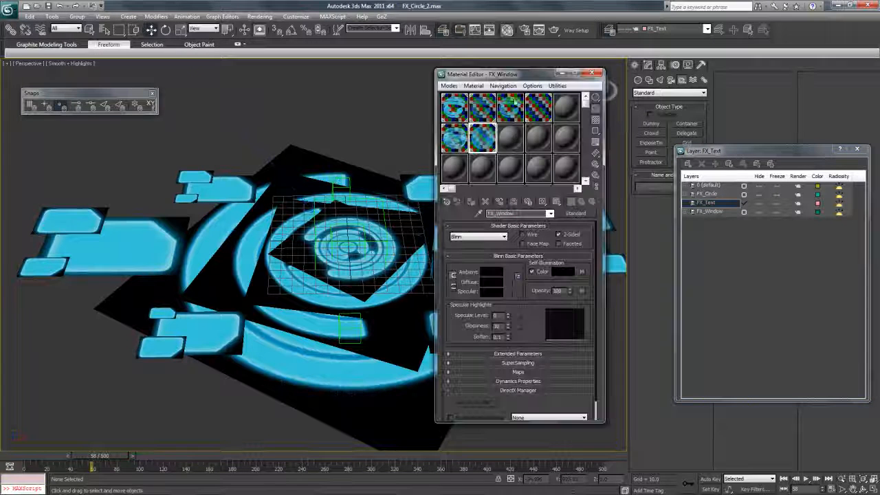
- Copy the circle material to an empty slot and rename it FX_Text
{"action": "left_click_drag", "start_coordinate": [510, 142], "coordinate": [510, 140]}
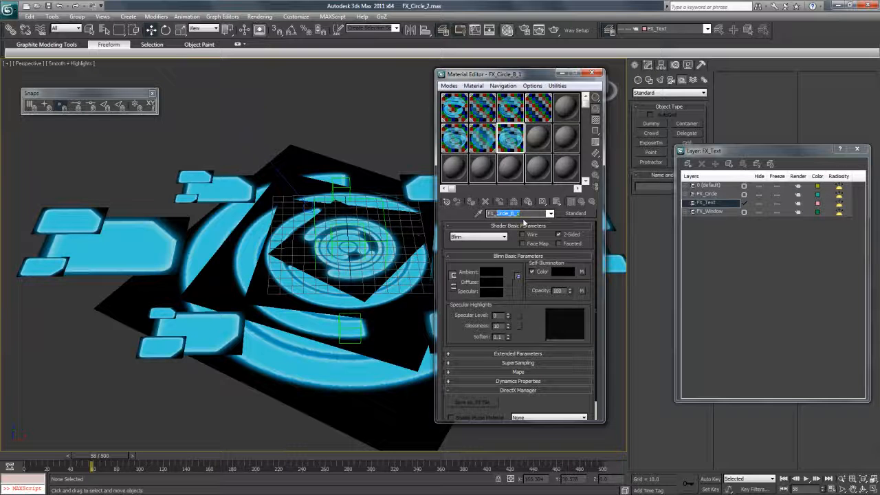
{"action": "key", "text": "Caps_Lock"}
{"action": "type", "text": "T"}
{"action": "key", "text": "Caps_Lock"}
{"action": "type", "text": "ext"}
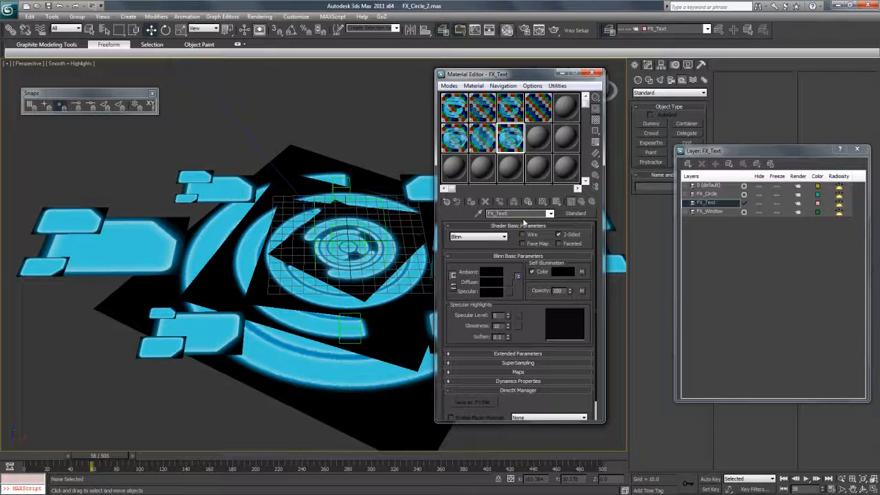
- Load FX_Text.psd as the FX_Text material's self-illumination bitmap
{"action": "left_click", "coordinate": [582, 272]}
{"action": "left_click", "coordinate": [544, 341]}
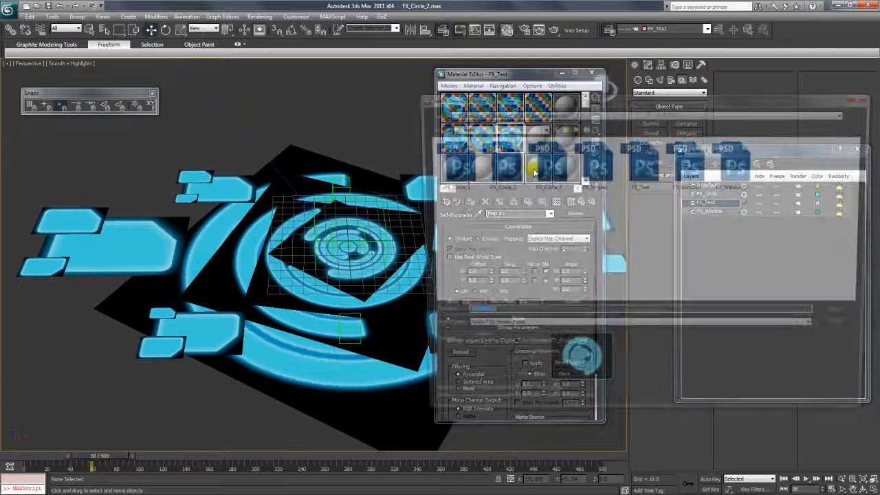
{"action": "left_click", "coordinate": [691, 164]}
{"action": "left_click", "coordinate": [640, 163]}
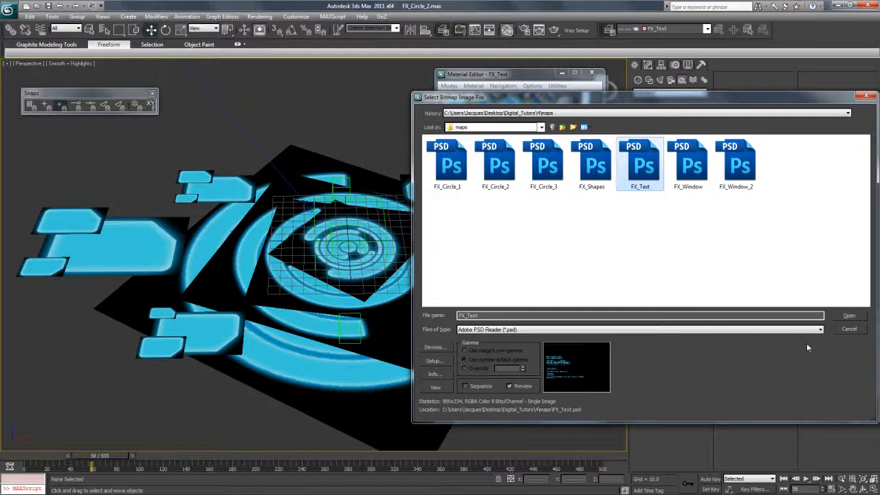
{"action": "left_click", "coordinate": [850, 316]}
{"action": "left_click", "coordinate": [614, 333]}
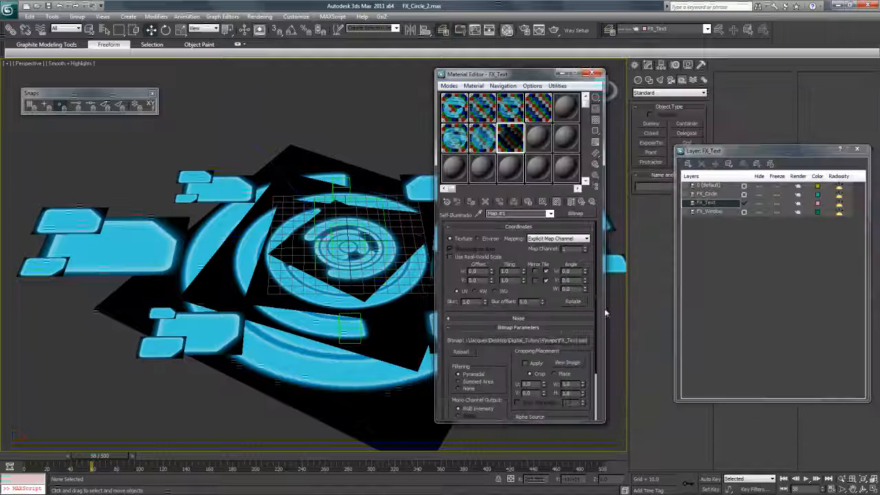
- Open FX_Text.psd in Photoshop from the bitmap file chooser
{"action": "left_click", "coordinate": [570, 341]}
{"action": "left_click", "coordinate": [689, 163]}
{"action": "right_click", "coordinate": [638, 164]}
{"action": "mouse_move", "coordinate": [589, 240]}
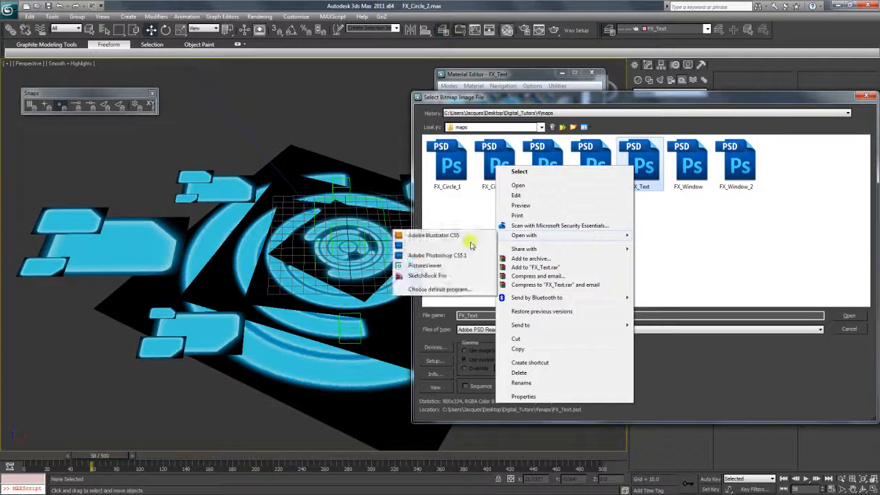
{"action": "left_click", "coordinate": [460, 246]}
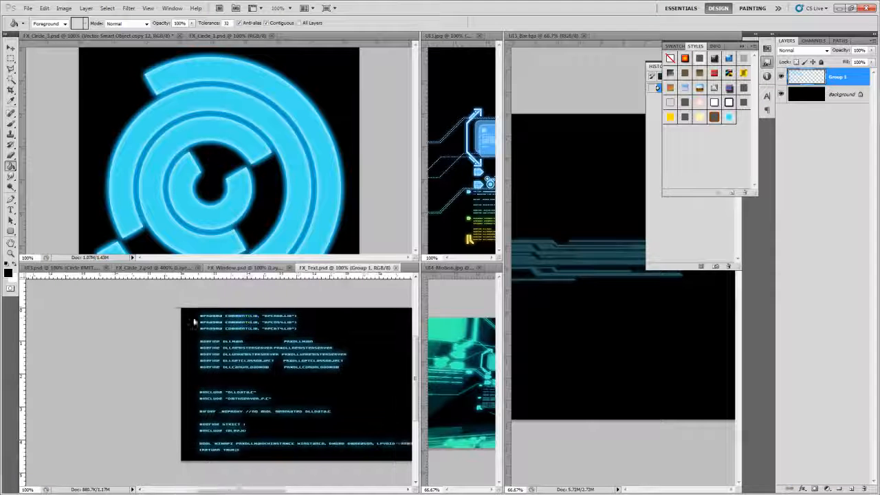
- Copy the Alpha 1 channel and paste it as a new layer above Group 1
{"action": "left_click", "coordinate": [814, 40]}
{"action": "left_click", "coordinate": [811, 92]}
{"action": "key", "text": "ctrl+a"}
{"action": "key", "text": "ctrl+c"}
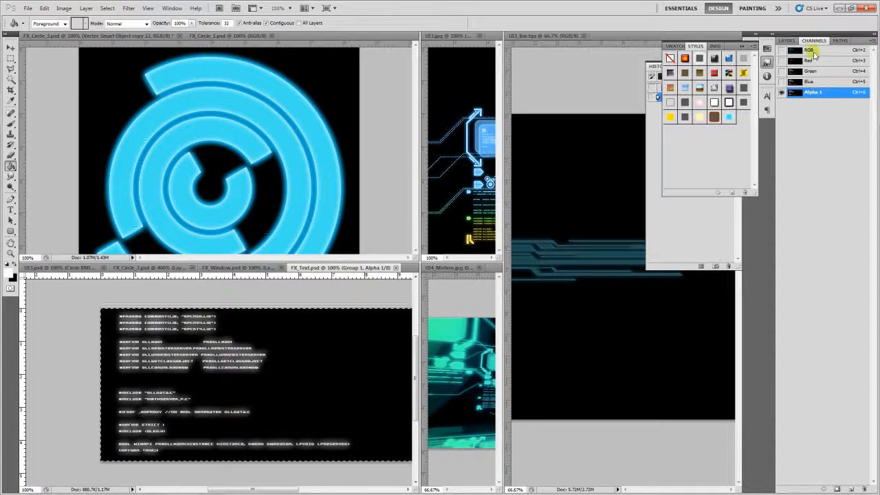
{"action": "left_click", "coordinate": [808, 52]}
{"action": "left_click", "coordinate": [787, 41]}
{"action": "left_click", "coordinate": [821, 94]}
{"action": "key", "text": "ctrl+v"}
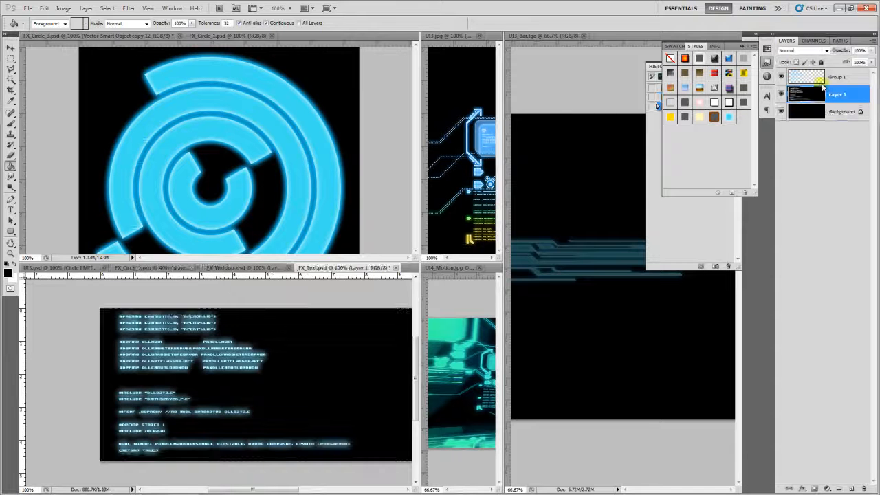
{"action": "key", "text": "ctrl+z"}
{"action": "left_click", "coordinate": [819, 77]}
{"action": "key", "text": "ctrl+v"}
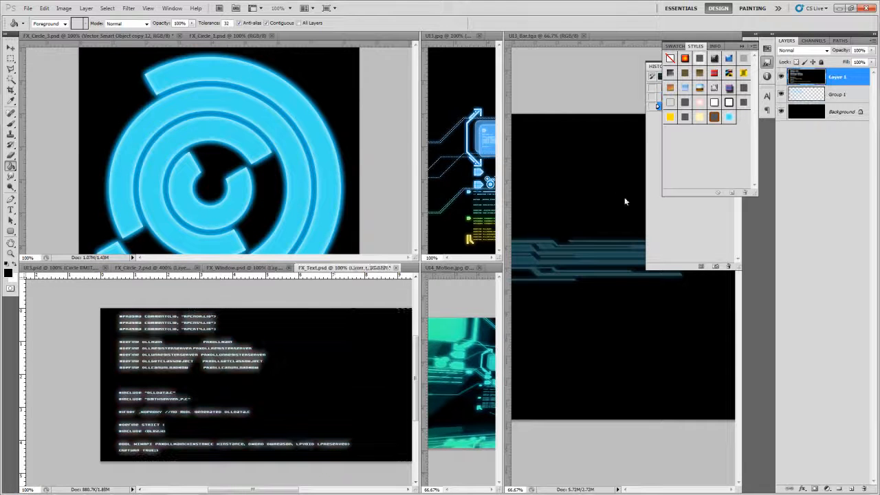
- Save the image as a JPEG named FX_Text_Alpha.jpg in the maps folder
{"action": "key", "text": "ctrl+shift+s"}
{"action": "left_click", "coordinate": [479, 242]}
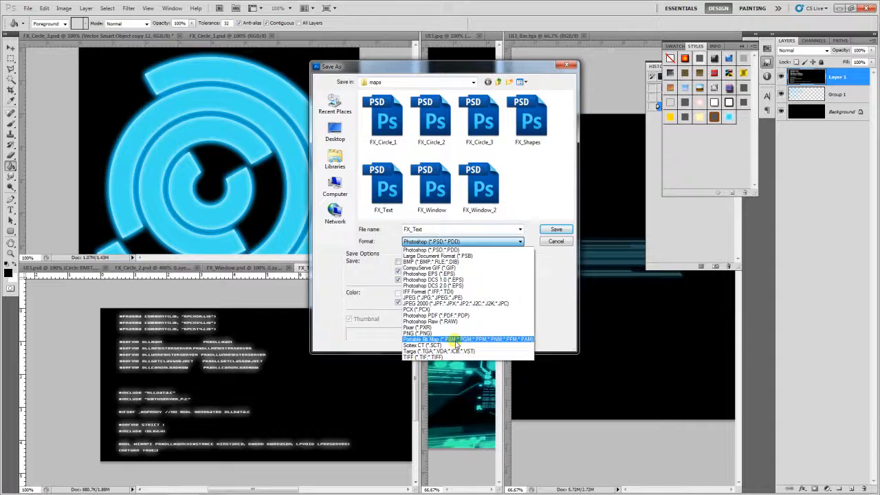
{"action": "left_click", "coordinate": [457, 297]}
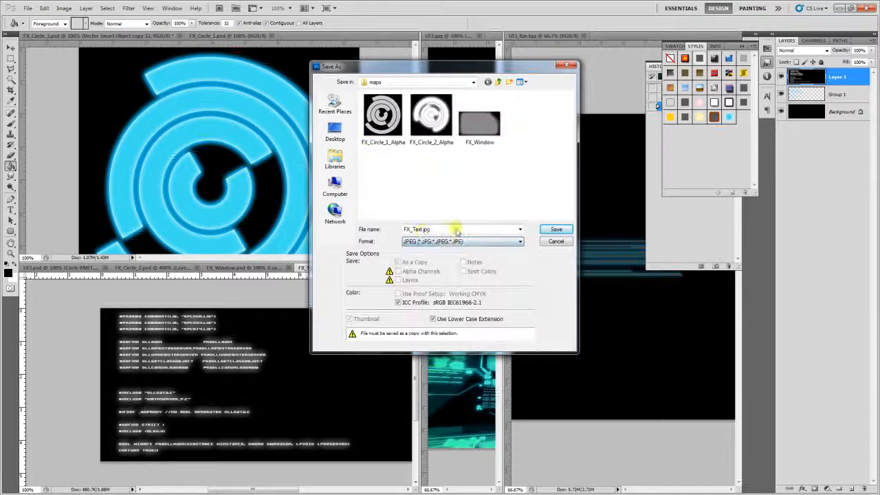
{"action": "left_click", "coordinate": [422, 231]}
{"action": "left_click", "coordinate": [422, 231]}
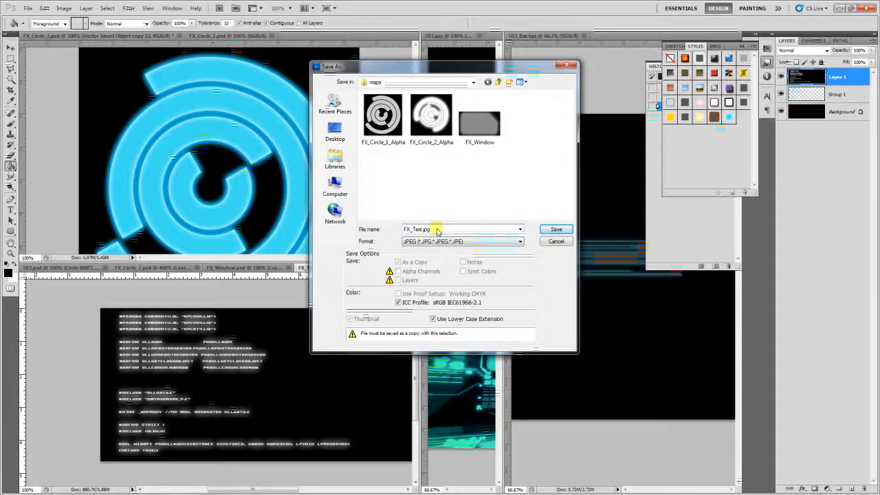
{"action": "type", "text": "_"}
{"action": "key", "text": "Caps_Lock"}
{"action": "type", "text": "Alpha"}
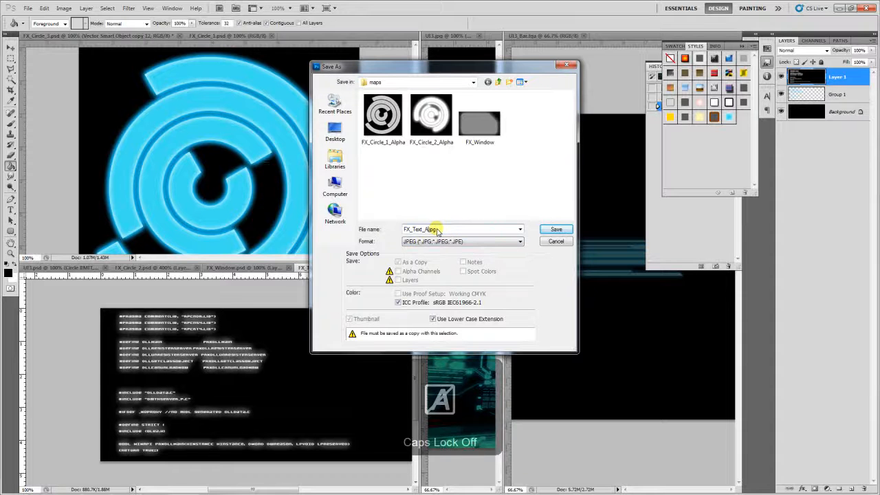
{"action": "key", "text": "Return"}
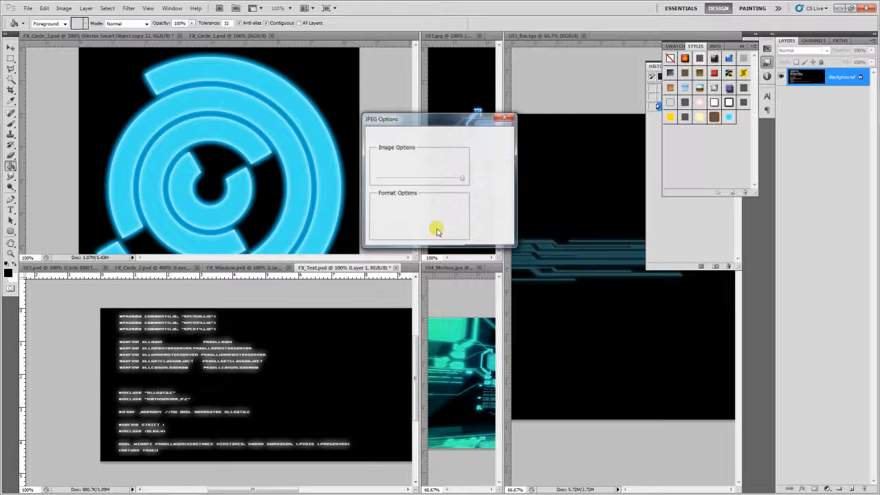
{"action": "key", "text": "Return"}
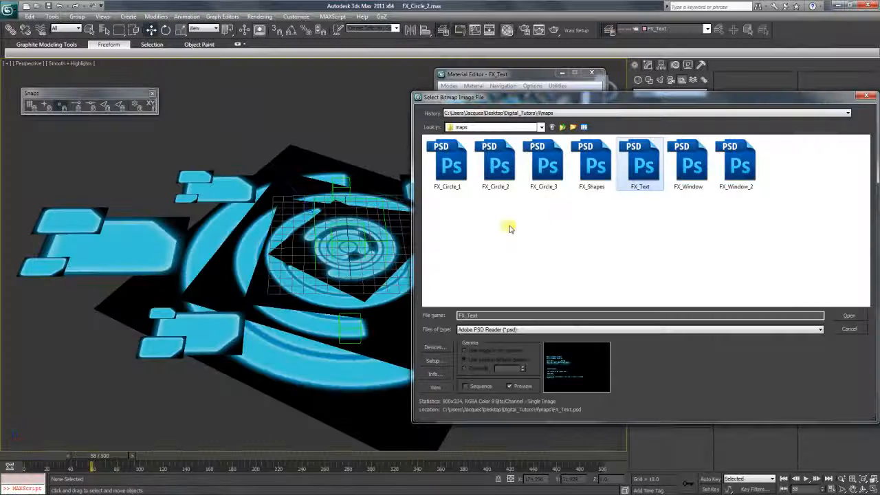
- Load FX_Text_Alpha.jpg as the FX_Text material's opacity bitmap
{"action": "left_click", "coordinate": [843, 333]}
{"action": "left_click", "coordinate": [550, 213]}
{"action": "left_click", "coordinate": [544, 218]}
{"action": "left_click", "coordinate": [550, 214]}
{"action": "left_click", "coordinate": [547, 224]}
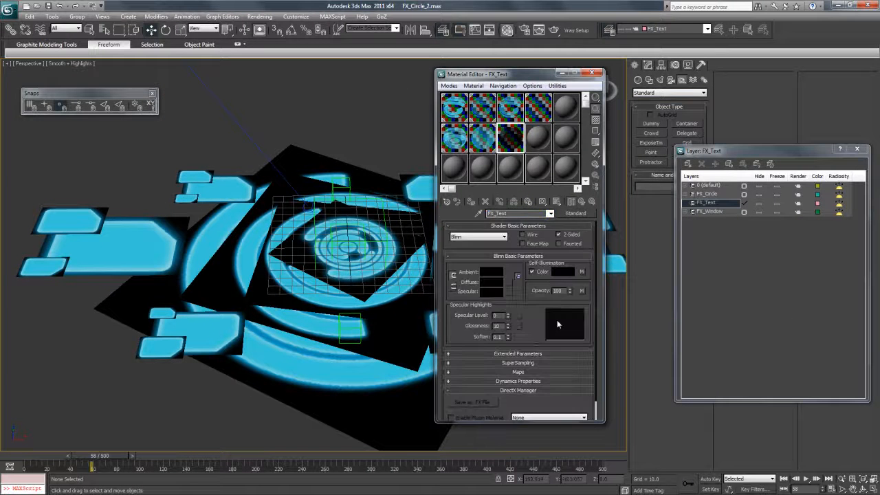
{"action": "scroll", "coordinate": [533, 323], "scroll_direction": "down", "scroll_amount": 1}
{"action": "left_click", "coordinate": [583, 279]}
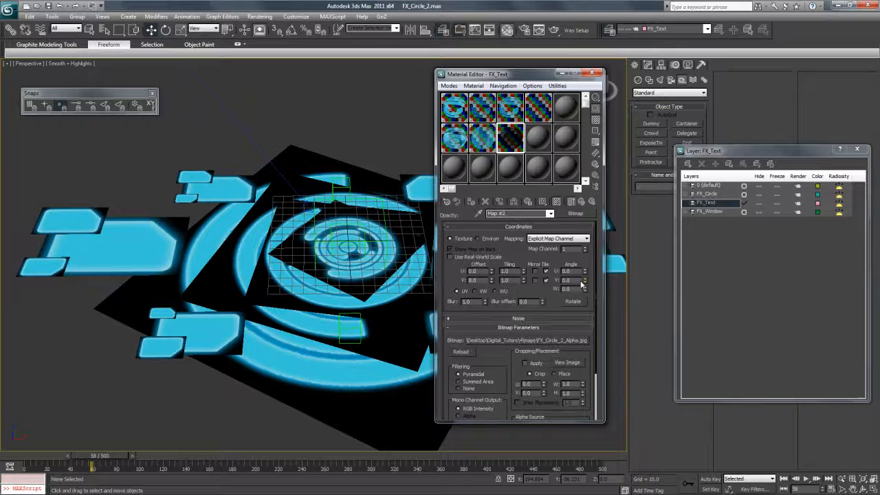
{"action": "left_click", "coordinate": [543, 341]}
{"action": "double_click", "coordinate": [547, 169]}
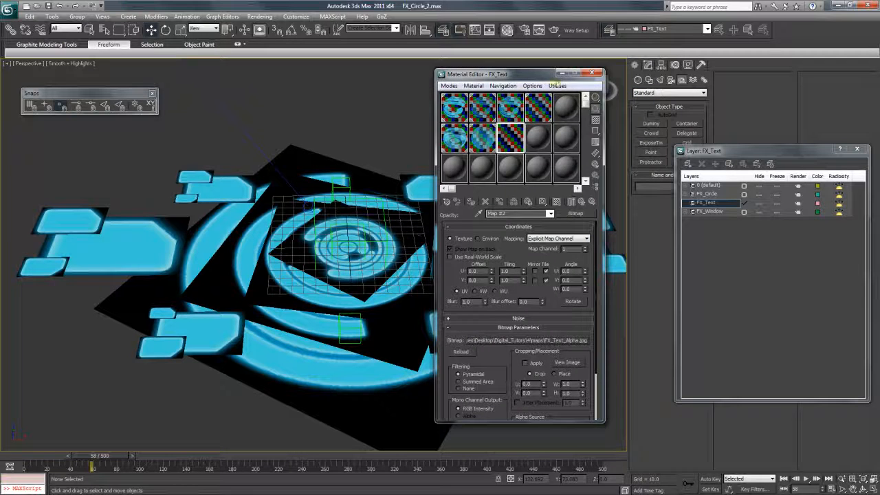
- Select the six outer window panels and Shift-drag copies up above the HUD
{"action": "left_click_drag", "start_coordinate": [520, 81], "coordinate": [556, 258]}
{"action": "left_click", "coordinate": [268, 192]}
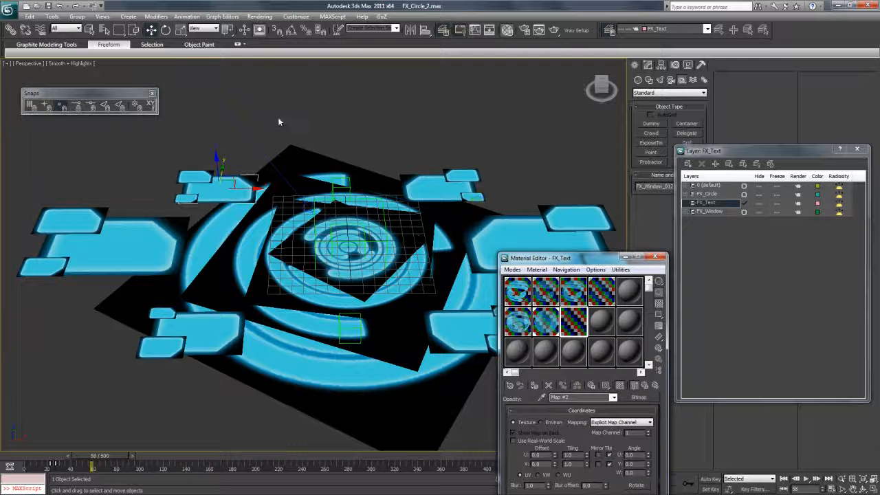
{"action": "left_click", "coordinate": [193, 152]}
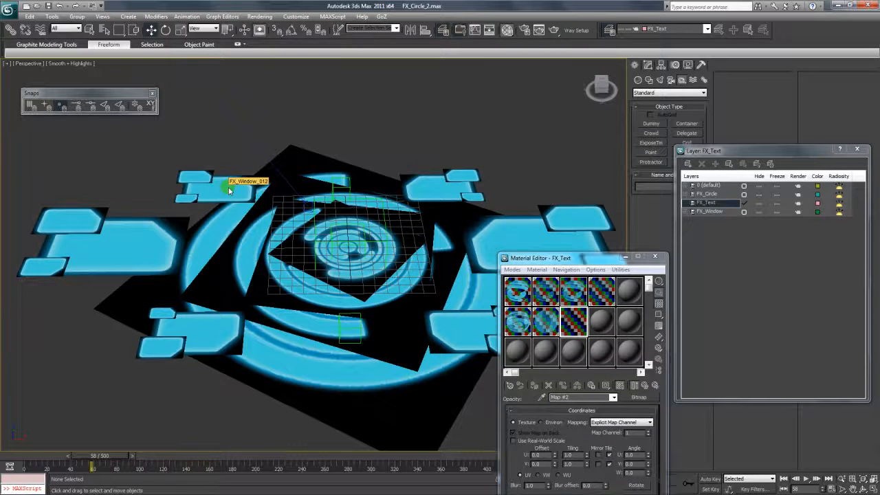
{"action": "left_click", "coordinate": [229, 191]}
{"action": "left_click", "coordinate": [143, 255], "text": "ctrl"}
{"action": "left_click", "coordinate": [207, 328], "text": "ctrl"}
{"action": "left_click", "coordinate": [475, 316], "text": "ctrl"}
{"action": "left_click", "coordinate": [503, 246], "text": "ctrl"}
{"action": "left_click", "coordinate": [427, 194], "text": "ctrl"}
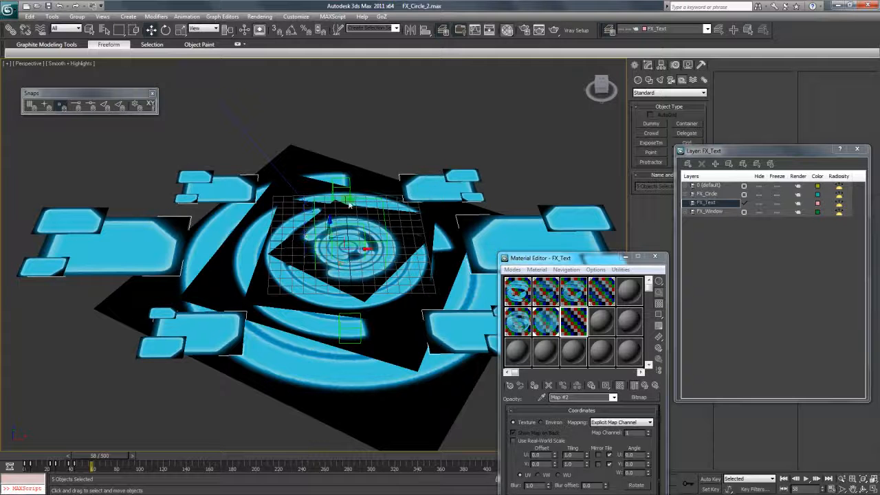
{"action": "left_click_drag", "start_coordinate": [330, 224], "coordinate": [333, 184], "text": "shift"}
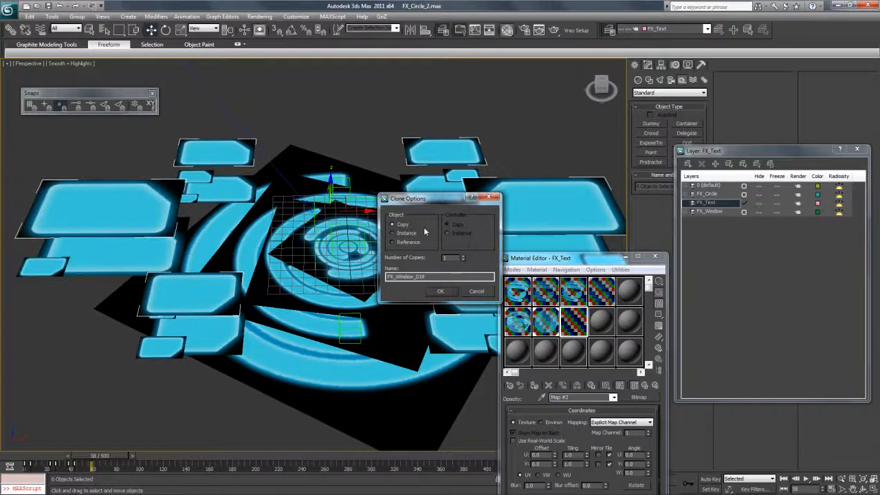
- Keep the clones as copies and batch-rename them FX_Text_00 to FX_Text_05
{"action": "left_click", "coordinate": [440, 290]}
{"action": "left_click", "coordinate": [51, 15]}
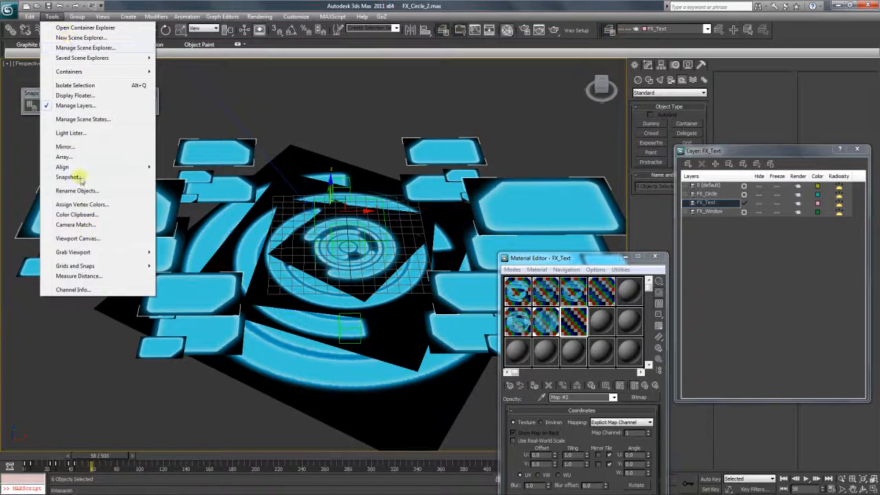
{"action": "left_click", "coordinate": [76, 190]}
{"action": "key", "text": "Caps_Lock"}
{"action": "left_click", "coordinate": [450, 208]}
{"action": "type", "text": "FX_T"}
{"action": "key", "text": "Caps_Lock"}
{"action": "type", "text": "e"}
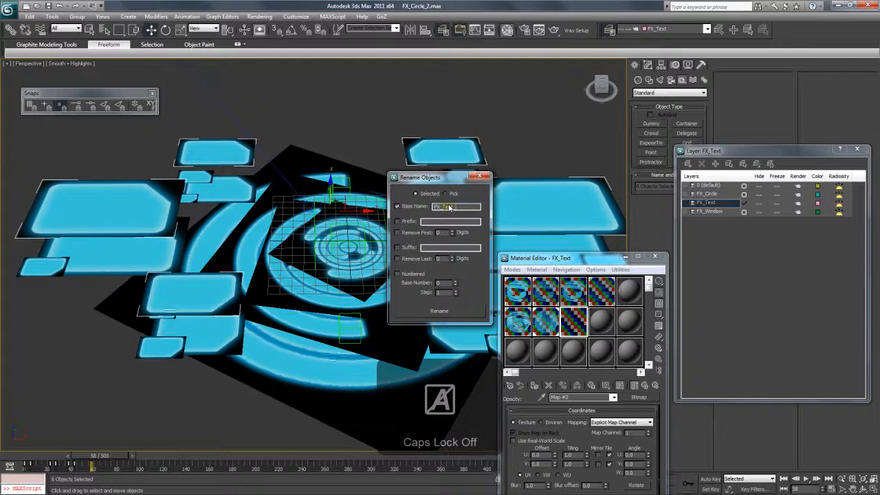
{"action": "type", "text": "xt_"}
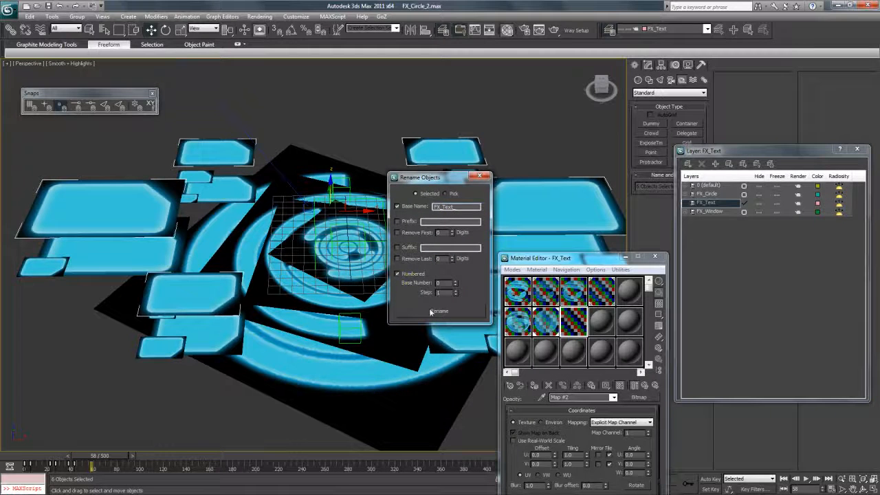
{"action": "left_click", "coordinate": [480, 177]}
- Add the six renamed panels to the FX_Text layer and verify its contents
{"action": "right_click", "coordinate": [703, 203]}
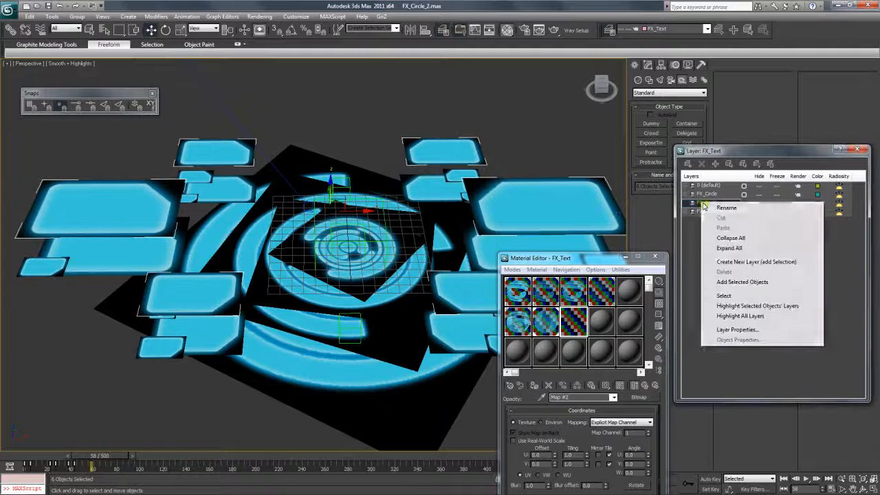
{"action": "left_click", "coordinate": [734, 283]}
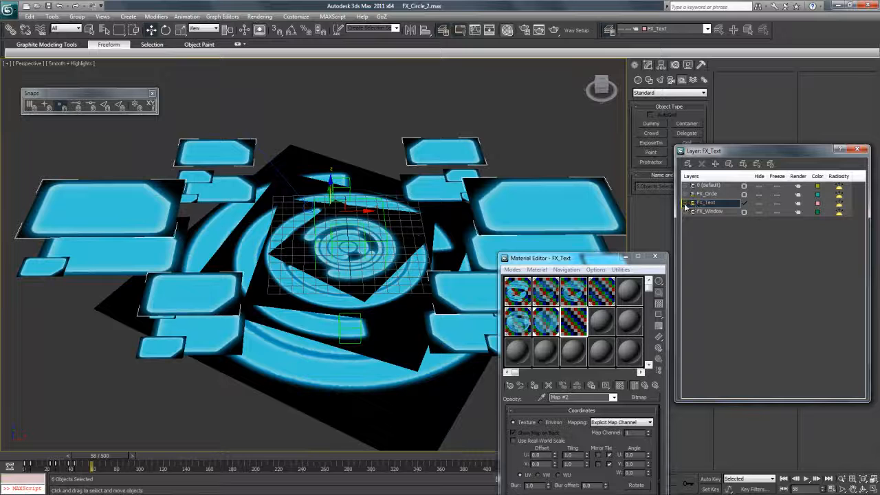
{"action": "left_click", "coordinate": [686, 203]}
{"action": "left_click", "coordinate": [716, 212]}
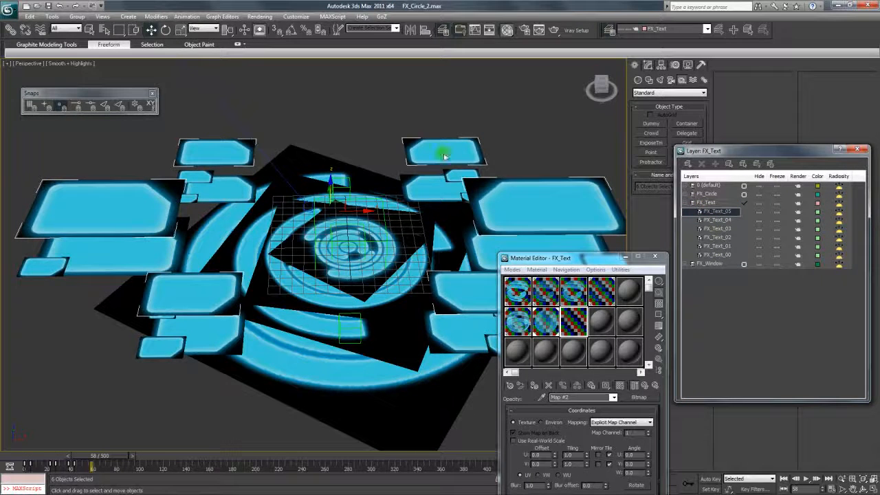
{"action": "left_click_drag", "start_coordinate": [569, 260], "coordinate": [577, 152]}
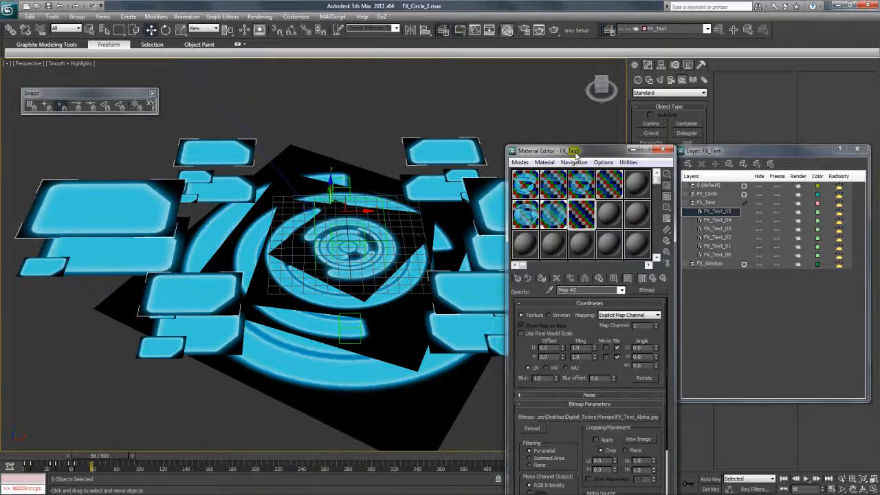
- Assign the FX_Text material to the six raised panels and scrub back to check them
{"action": "left_click", "coordinate": [542, 278]}
{"action": "left_click_drag", "start_coordinate": [641, 157], "coordinate": [600, 92]}
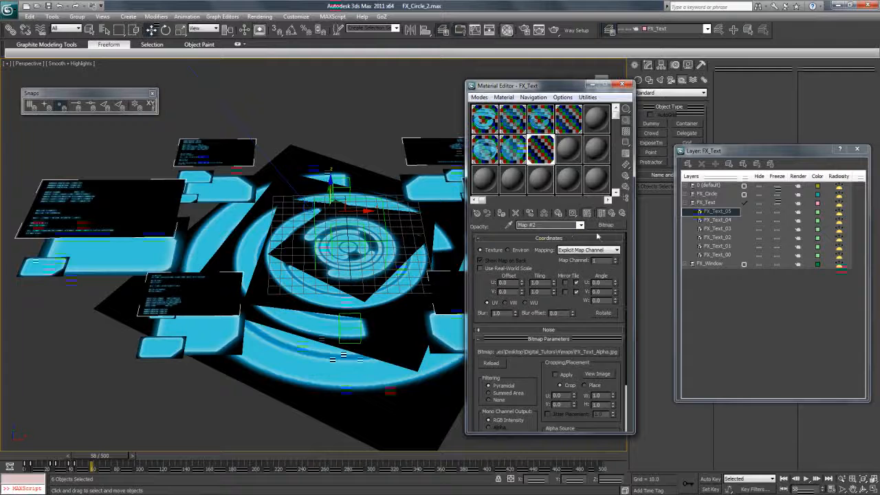
{"action": "scroll", "coordinate": [481, 286], "scroll_direction": "down", "scroll_amount": 1}
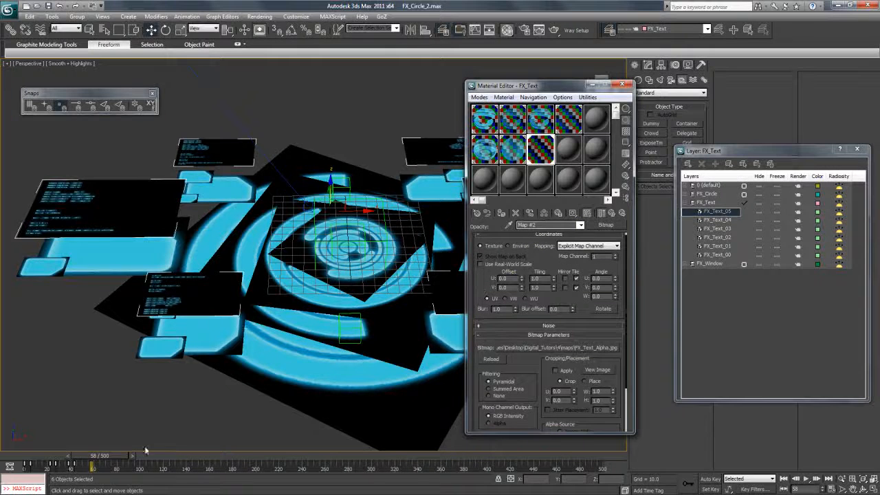
{"action": "mouse_move", "coordinate": [96, 456]}
{"action": "left_mouse_down"}
{"action": "mouse_move", "coordinate": [50, 457]}
{"action": "mouse_move", "coordinate": [105, 458]}
{"action": "left_mouse_up"}
- With Auto Key on, animate the text map's V offset rising from frame 0 to 100
{"action": "key", "text": "Home"}
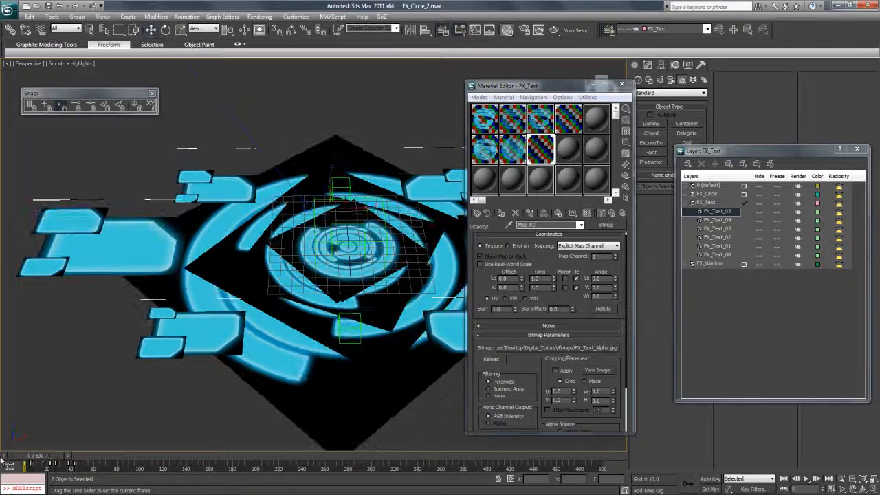
{"action": "left_click", "coordinate": [709, 479]}
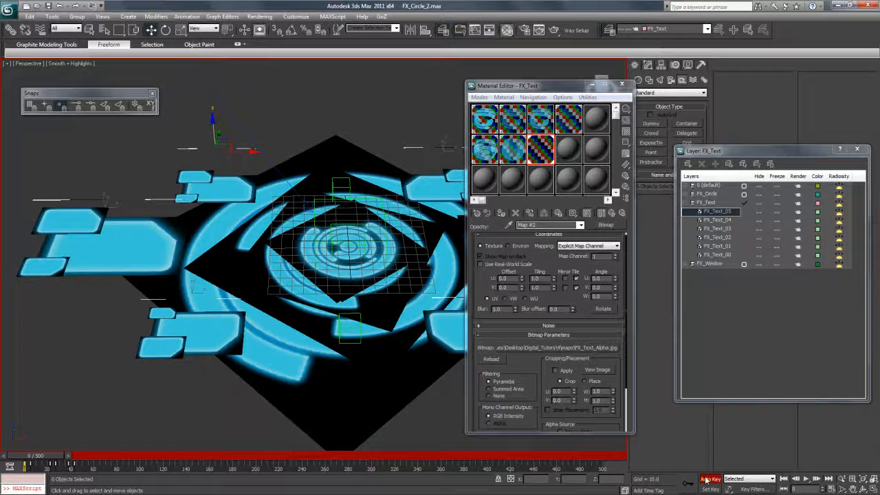
{"action": "left_click", "coordinate": [521, 279]}
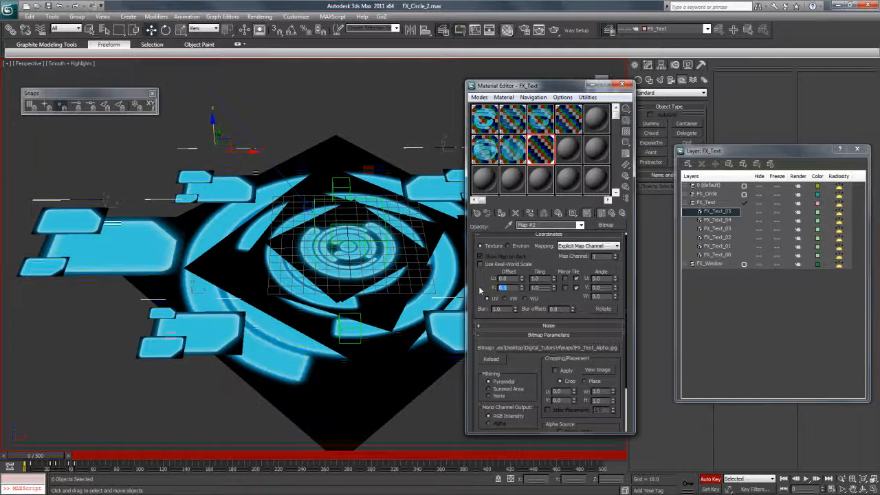
{"action": "left_click_drag", "start_coordinate": [59, 458], "coordinate": [175, 458]}
{"action": "key", "text": "w"}
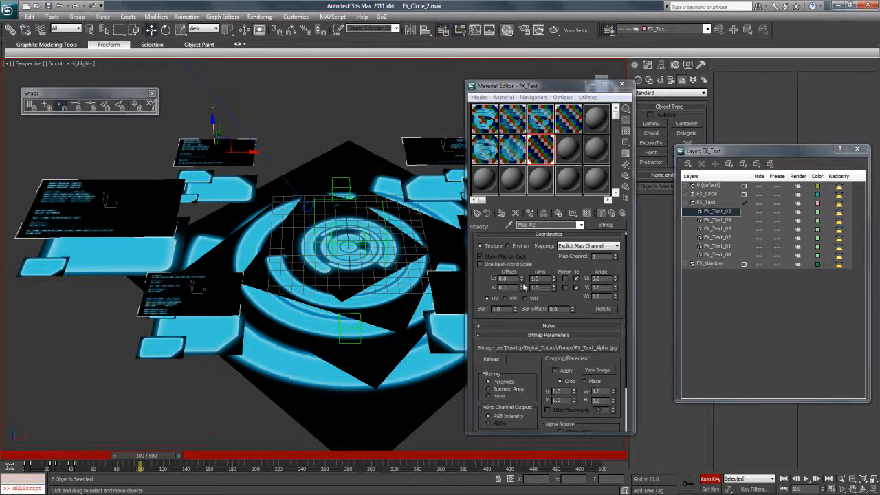
{"action": "left_click_drag", "start_coordinate": [520, 288], "coordinate": [521, 288]}
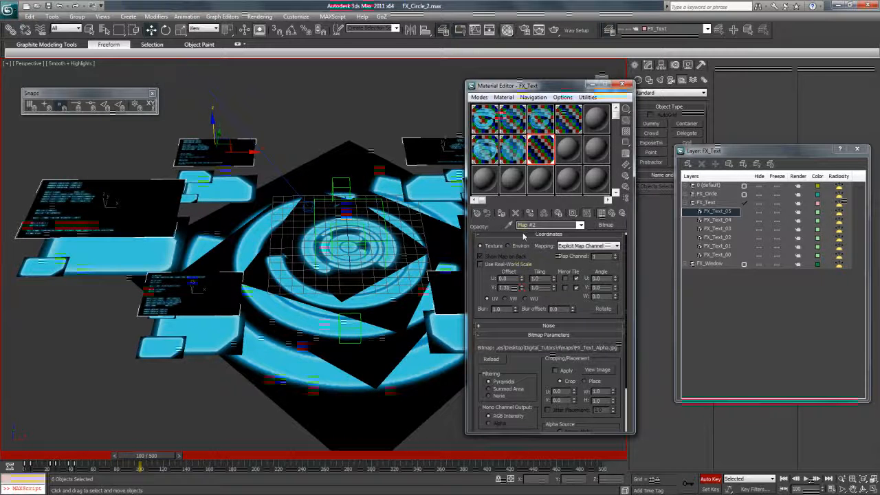
{"action": "left_click_drag", "start_coordinate": [521, 222], "coordinate": [522, 204]}
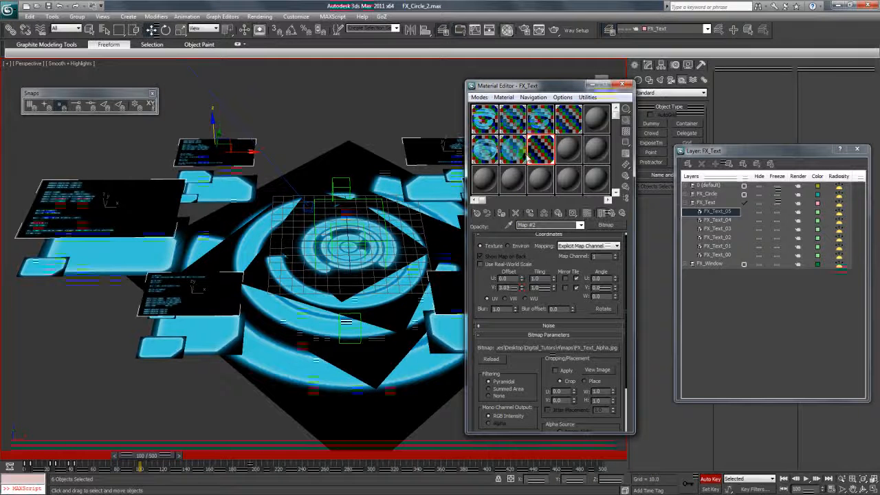
- Scrub the timeline and enlarge the map preview to check the scrolling text, then disable Auto Key
{"action": "left_click_drag", "start_coordinate": [162, 455], "coordinate": [135, 456]}
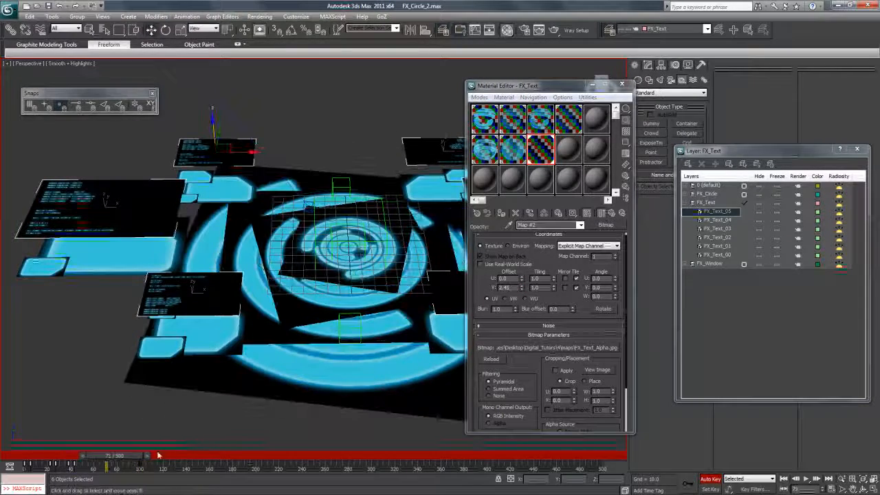
{"action": "double_click", "coordinate": [541, 149]}
{"action": "left_click_drag", "start_coordinate": [121, 456], "coordinate": [57, 463]}
{"action": "left_click", "coordinate": [317, 161]}
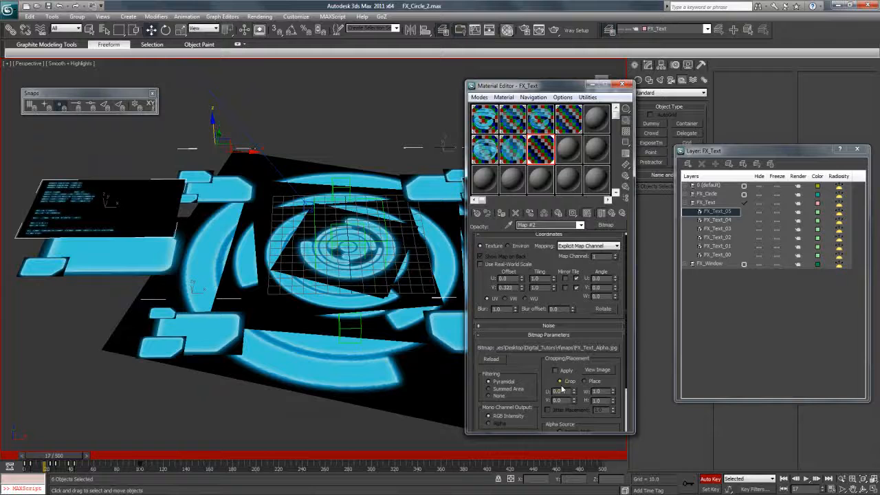
{"action": "left_click", "coordinate": [707, 477]}
{"action": "left_click_drag", "start_coordinate": [55, 456], "coordinate": [109, 464]}
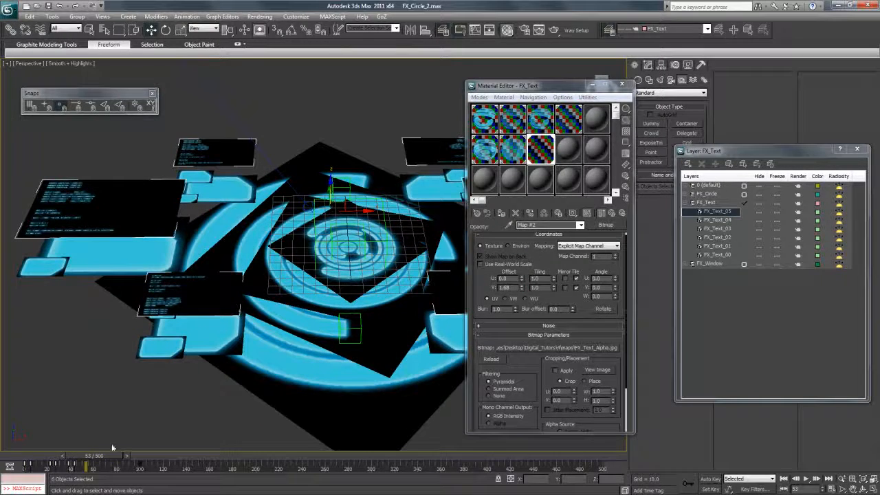
{"action": "mouse_move", "coordinate": [114, 450]}
{"action": "left_mouse_down"}
{"action": "mouse_move", "coordinate": [140, 455]}
{"action": "mouse_move", "coordinate": [128, 455]}
{"action": "left_mouse_up"}
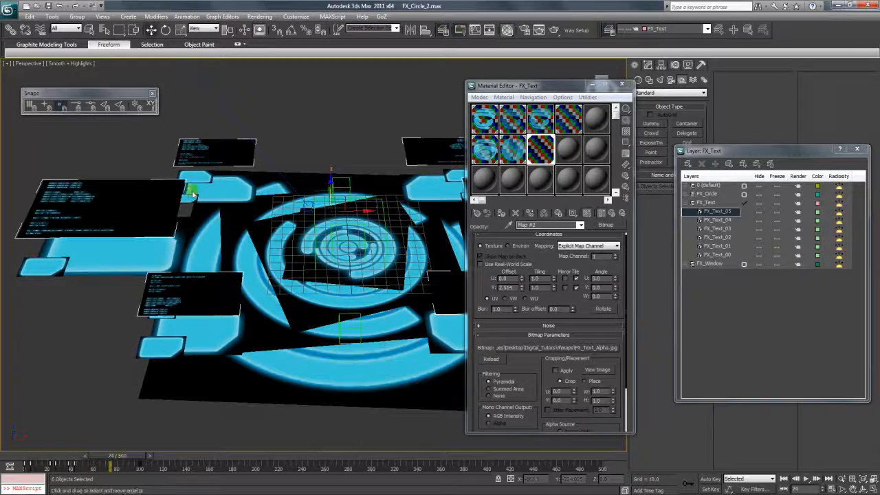
{"action": "left_click", "coordinate": [222, 16]}
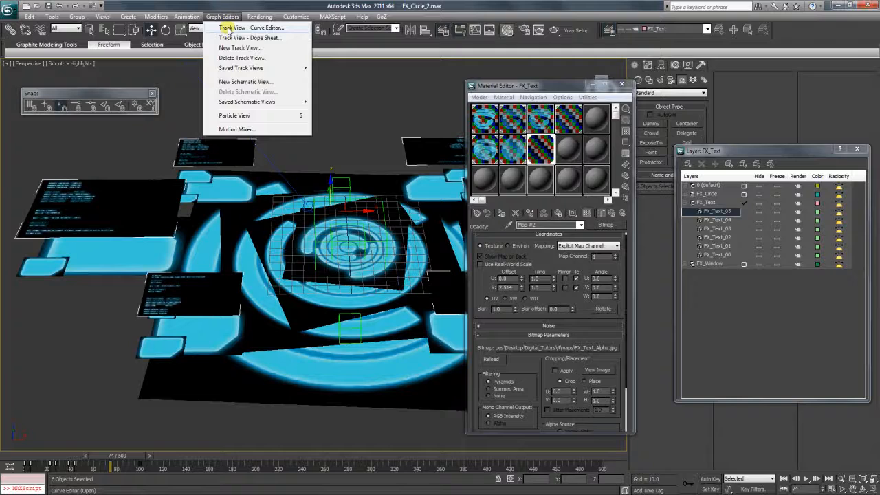
{"action": "left_click", "coordinate": [228, 29]}
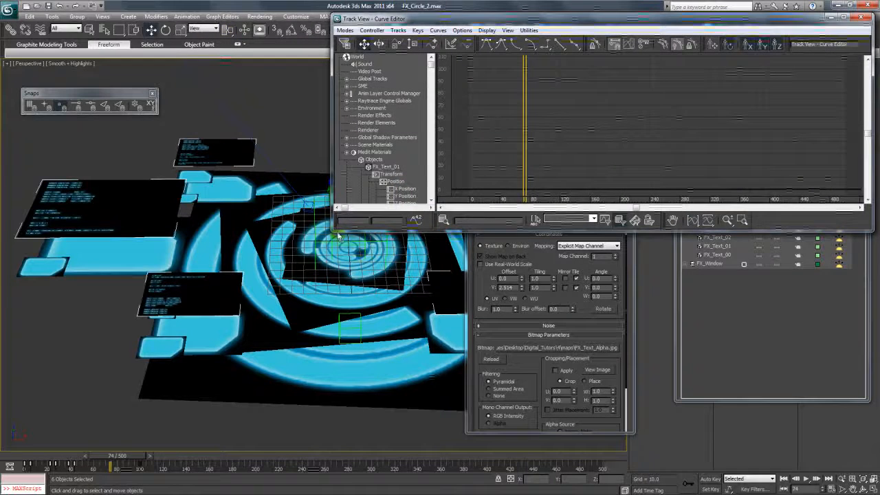
{"action": "left_click_drag", "start_coordinate": [337, 235], "coordinate": [197, 440]}
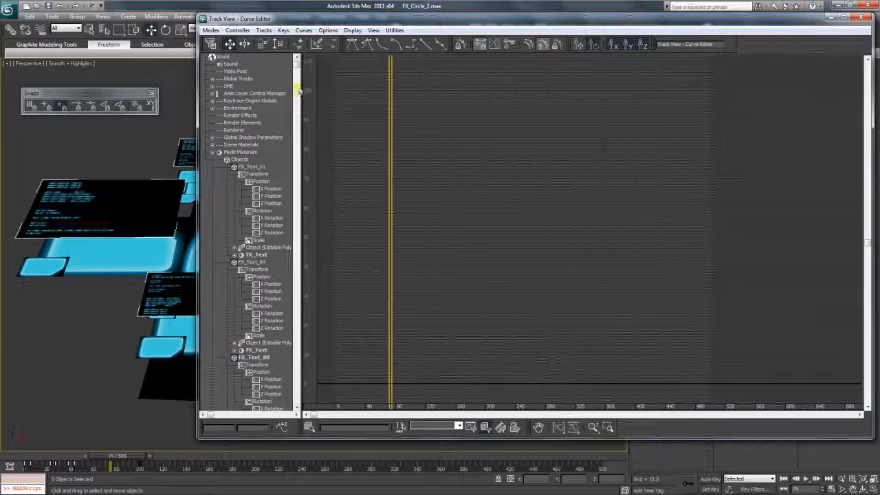
{"action": "left_click_drag", "start_coordinate": [298, 74], "coordinate": [297, 93]}
{"action": "left_click", "coordinate": [240, 102]}
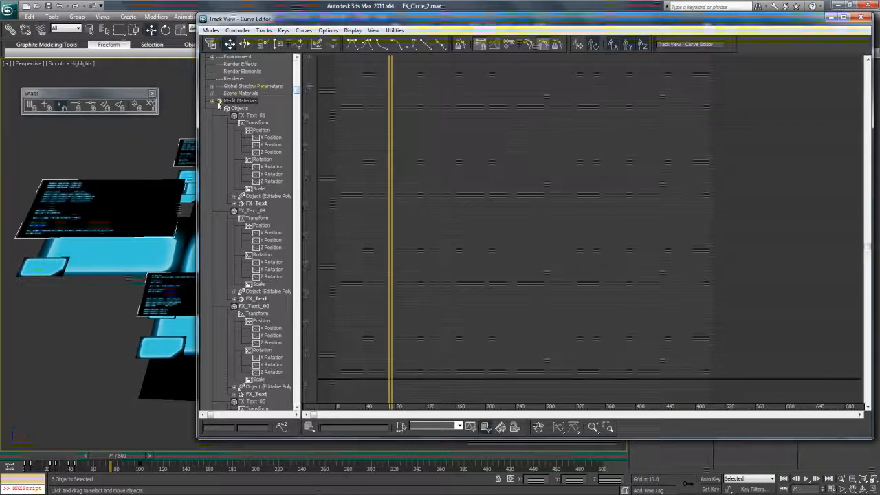
{"action": "left_click", "coordinate": [213, 102]}
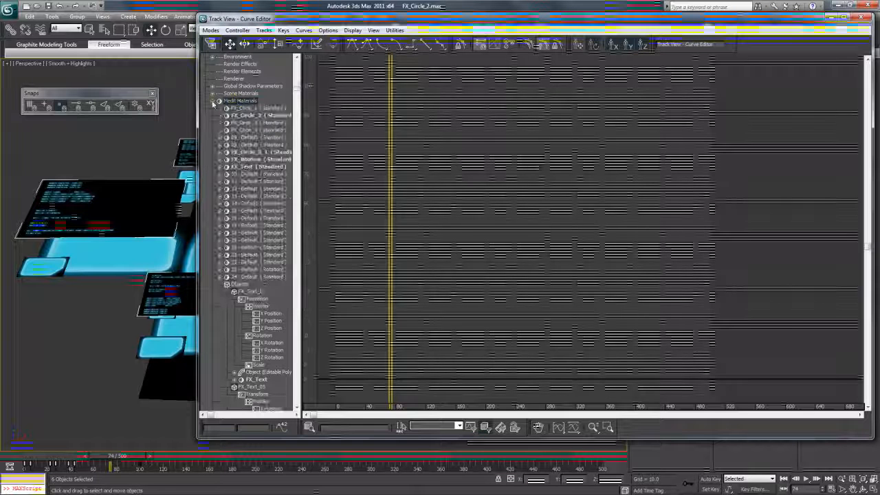
{"action": "left_click", "coordinate": [220, 166]}
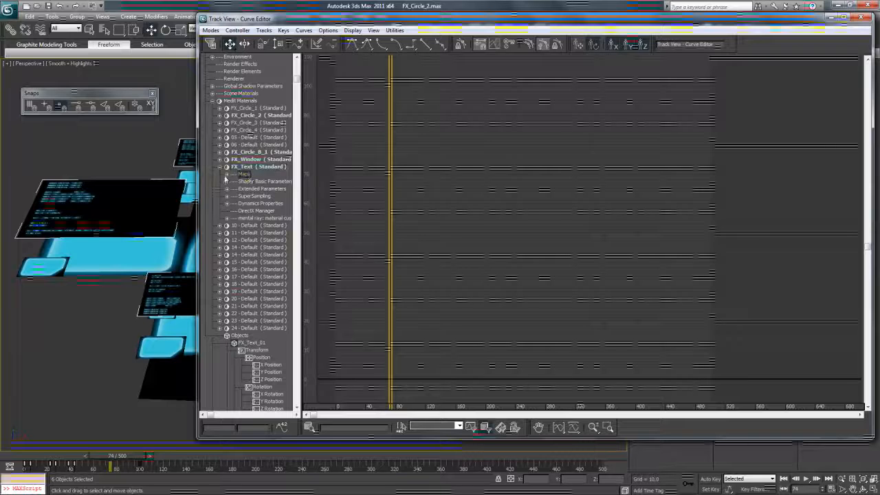
{"action": "left_click", "coordinate": [227, 175]}
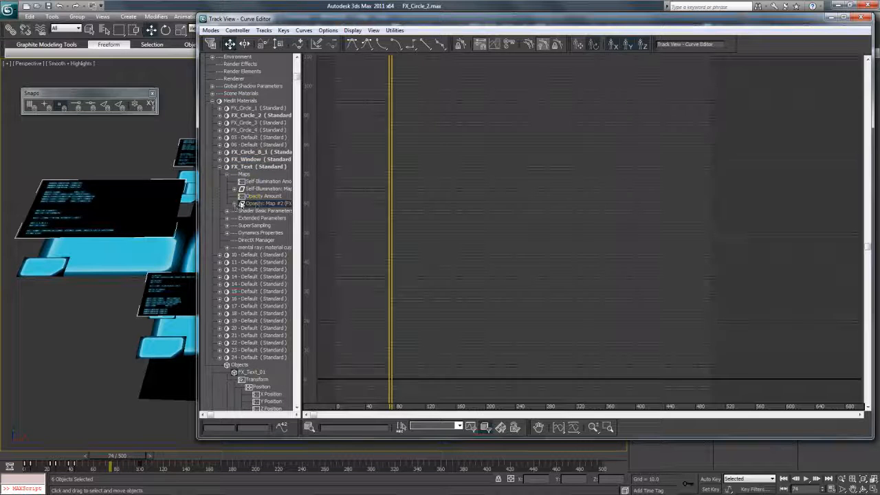
{"action": "left_click", "coordinate": [235, 206]}
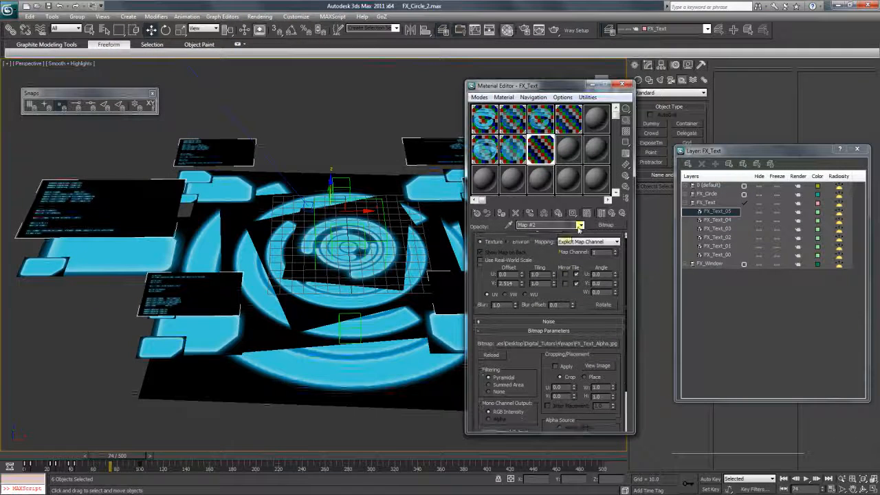
- Switch back and forth between the FX_Text material and its opacity map settings
{"action": "left_click", "coordinate": [580, 225]}
{"action": "left_click", "coordinate": [543, 233]}
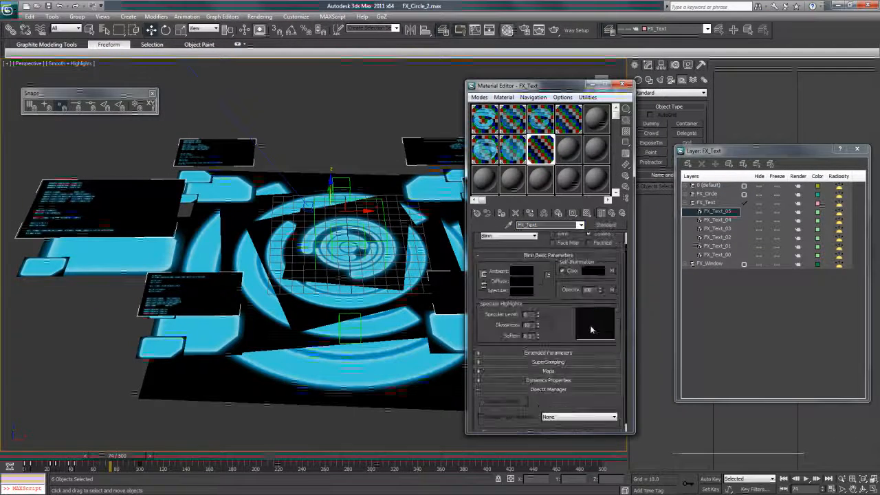
{"action": "left_click", "coordinate": [612, 289]}
{"action": "left_click", "coordinate": [580, 224]}
{"action": "left_click", "coordinate": [543, 234]}
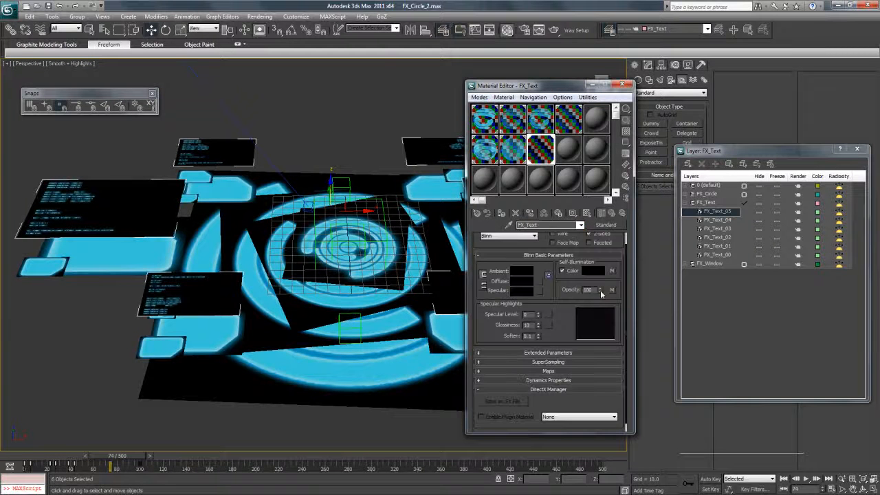
{"action": "left_click", "coordinate": [612, 290]}
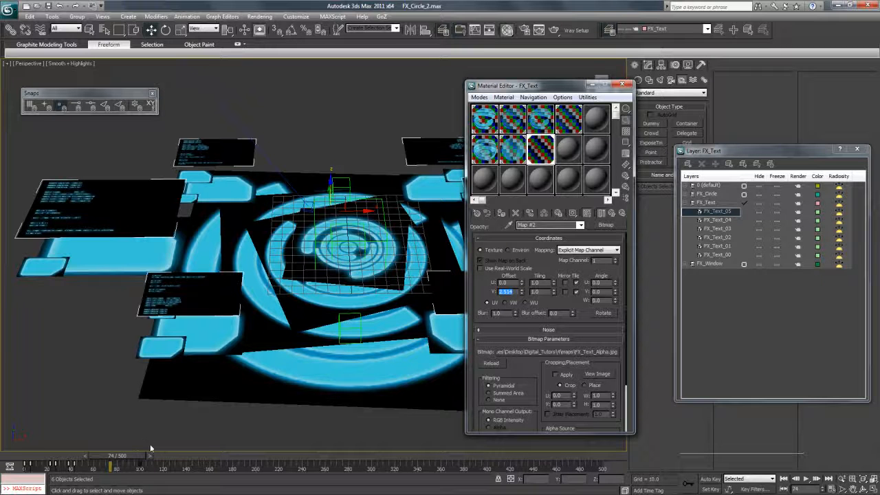
- Return to FX_Text, rewind the animation to frame 0 and turn on Auto Key
{"action": "left_click", "coordinate": [581, 226]}
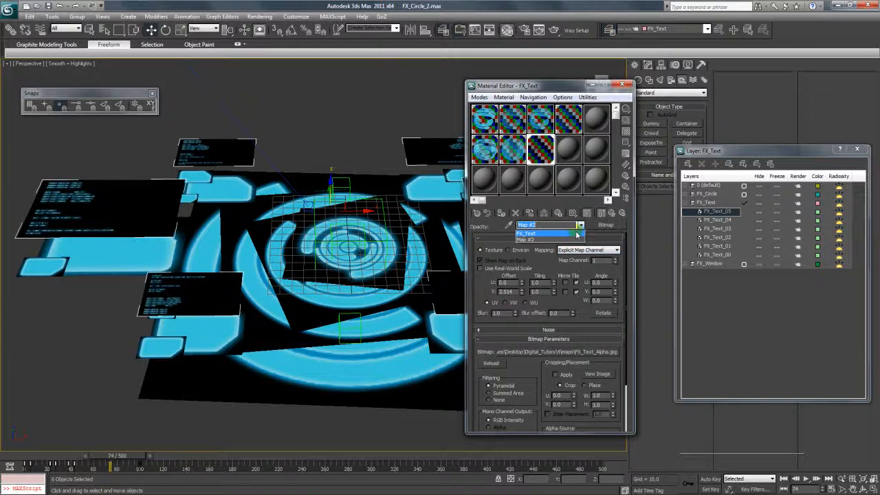
{"action": "left_click", "coordinate": [578, 235]}
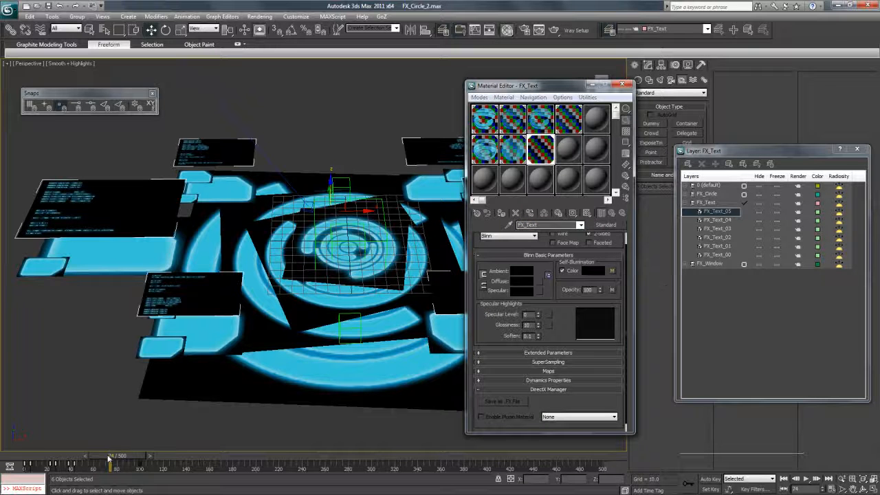
{"action": "left_click_drag", "start_coordinate": [113, 456], "coordinate": [25, 456]}
{"action": "left_click", "coordinate": [710, 478]}
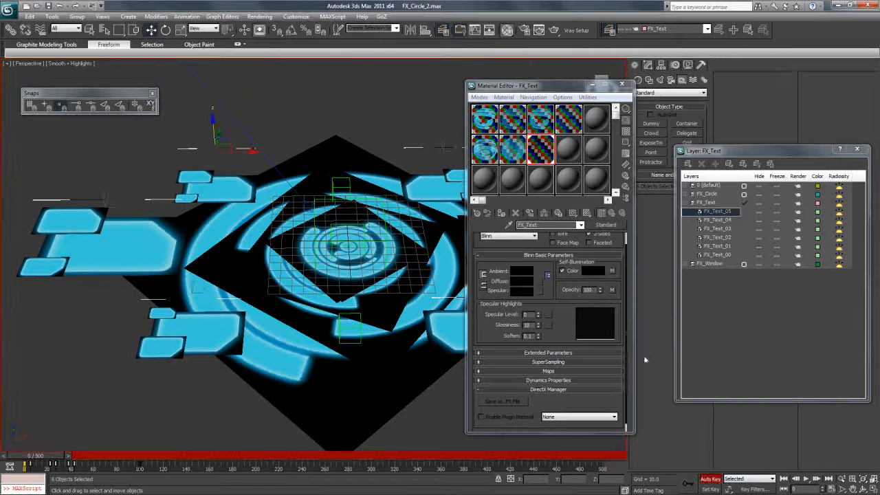
- Open the self-illumination text map and move the time slider to about frame 100
{"action": "left_click", "coordinate": [612, 270]}
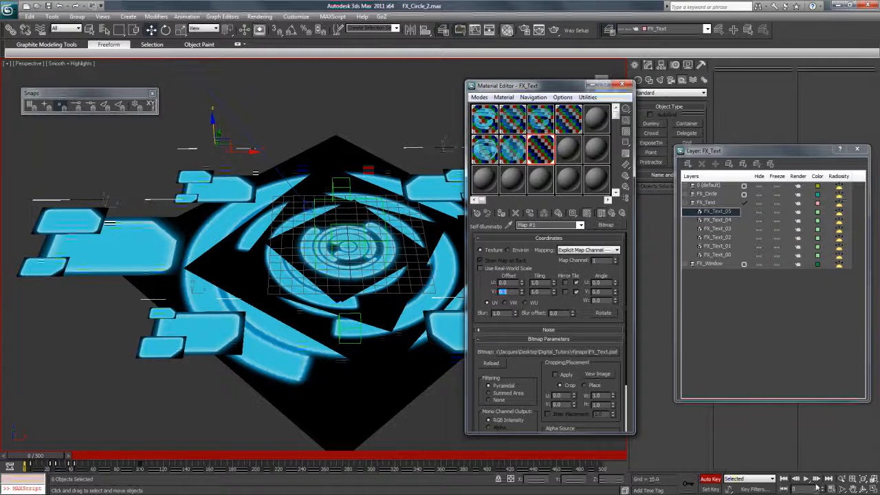
{"action": "left_click_drag", "start_coordinate": [817, 488], "coordinate": [724, 481]}
{"action": "type", "text": "10"}
{"action": "key", "text": "Return"}
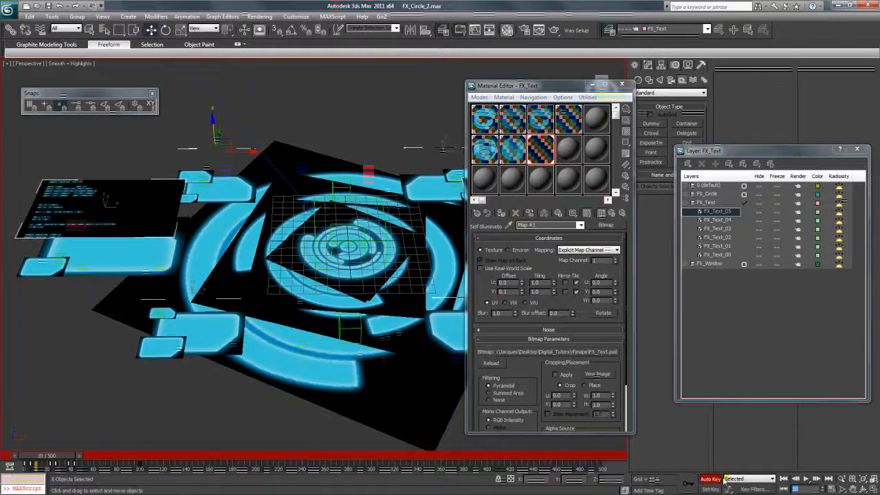
{"action": "type", "text": "0"}
{"action": "key", "text": "Return"}
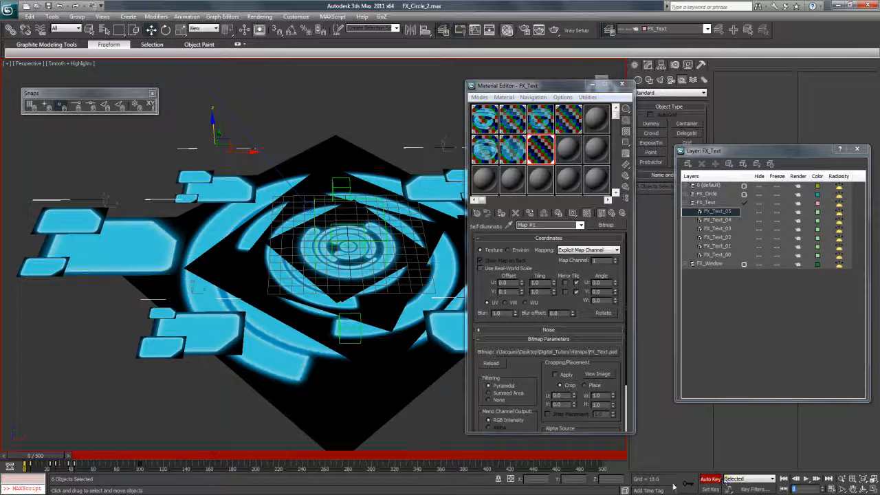
{"action": "left_click_drag", "start_coordinate": [55, 457], "coordinate": [163, 459]}
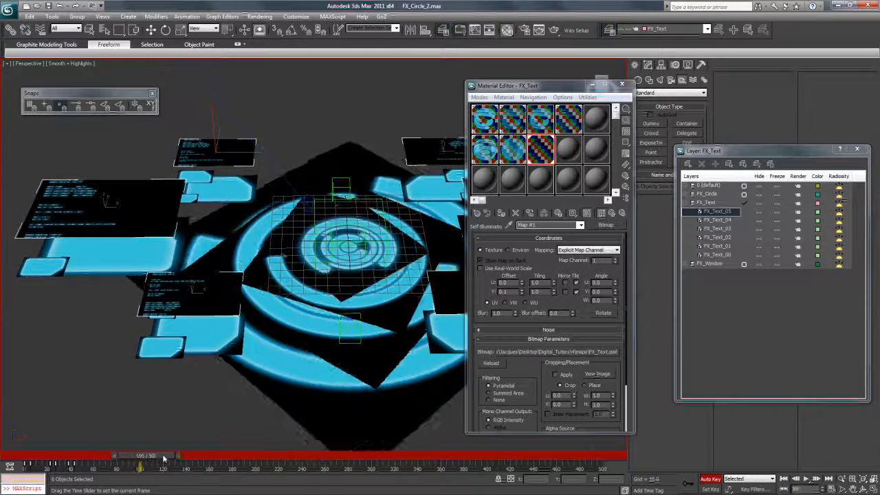
- Set the map's V Offset to 3.0, preview the scroll, turn Auto Key off, return to FX_Text
{"action": "left_click", "coordinate": [511, 293]}
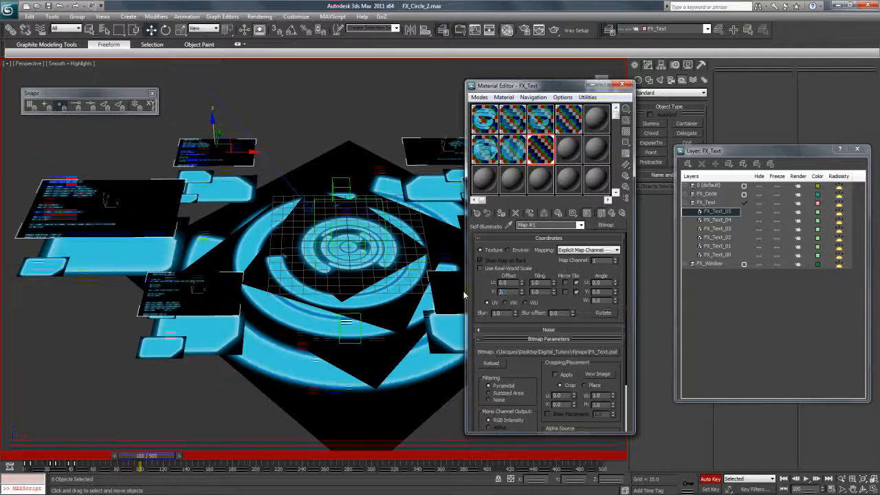
{"action": "type", "text": "3"}
{"action": "key", "text": "Return"}
{"action": "left_click_drag", "start_coordinate": [147, 456], "coordinate": [165, 457]}
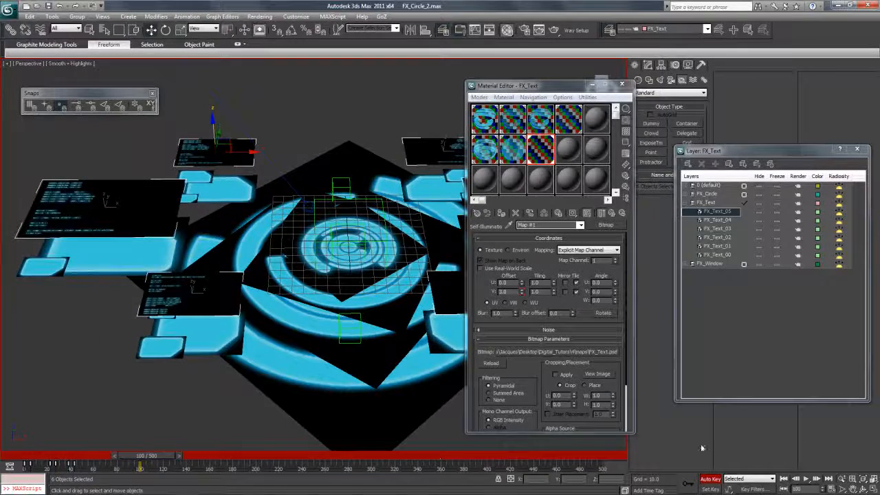
{"action": "left_click", "coordinate": [713, 478]}
{"action": "left_click", "coordinate": [580, 225]}
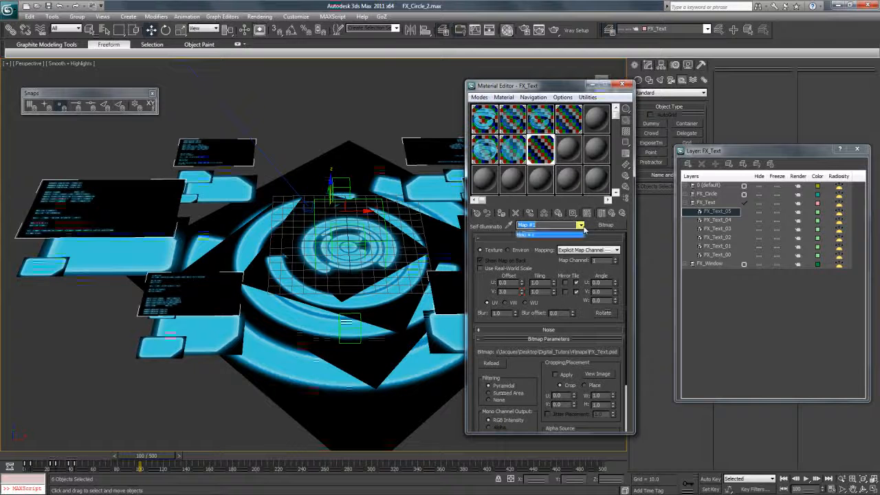
{"action": "left_click", "coordinate": [577, 235]}
- Close the Material Editor and zoom out in the Top view to see the whole HUD
{"action": "left_click", "coordinate": [621, 84]}
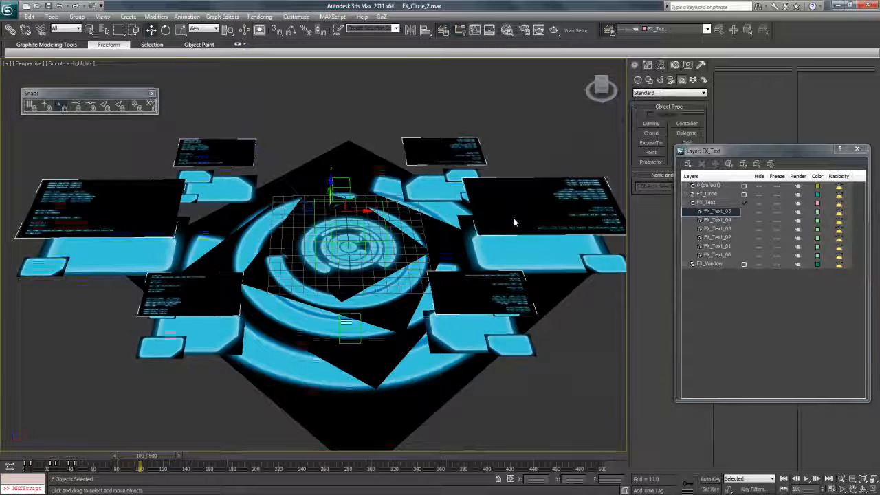
{"action": "key", "text": "t"}
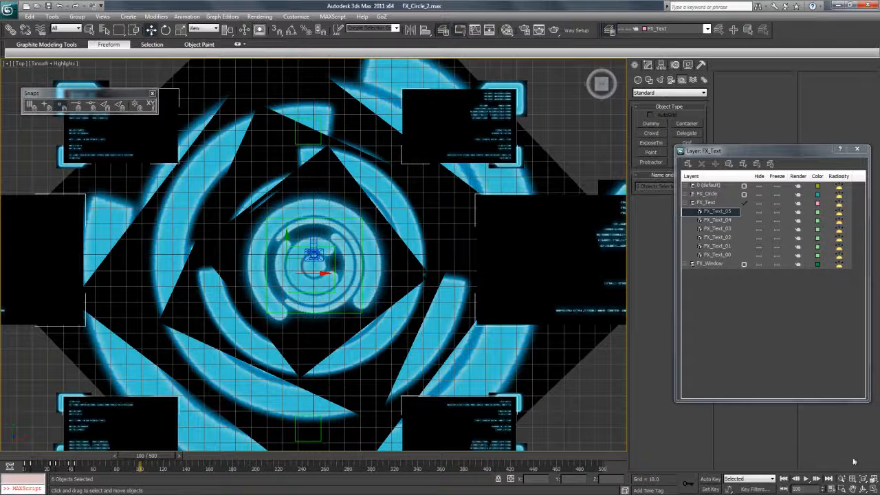
{"action": "left_click", "coordinate": [843, 479]}
{"action": "left_click_drag", "start_coordinate": [331, 235], "coordinate": [331, 261]}
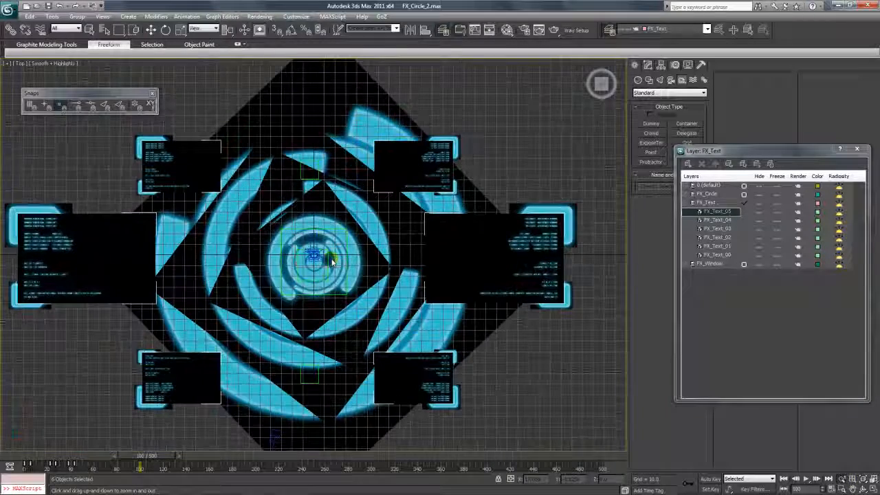
- Scrub and play the animation, then clear the selection with Select and Move
{"action": "left_click_drag", "start_coordinate": [173, 455], "coordinate": [71, 469]}
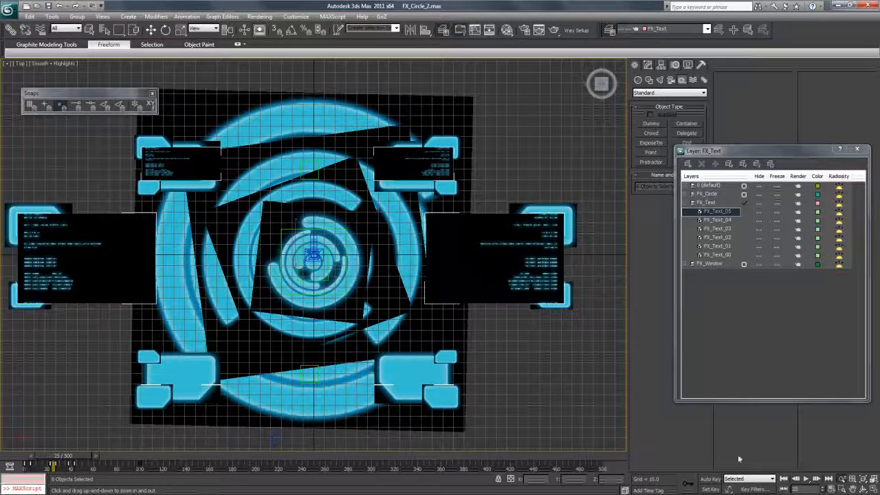
{"action": "left_click", "coordinate": [806, 479]}
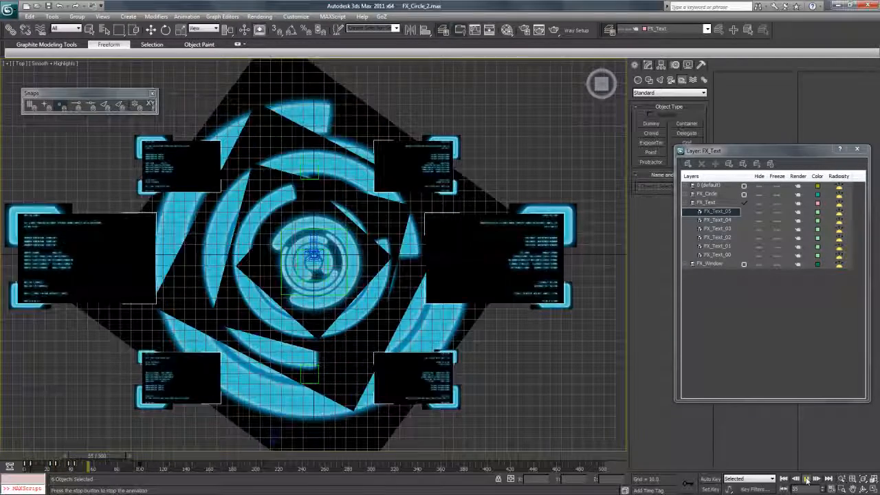
{"action": "left_click", "coordinate": [151, 30]}
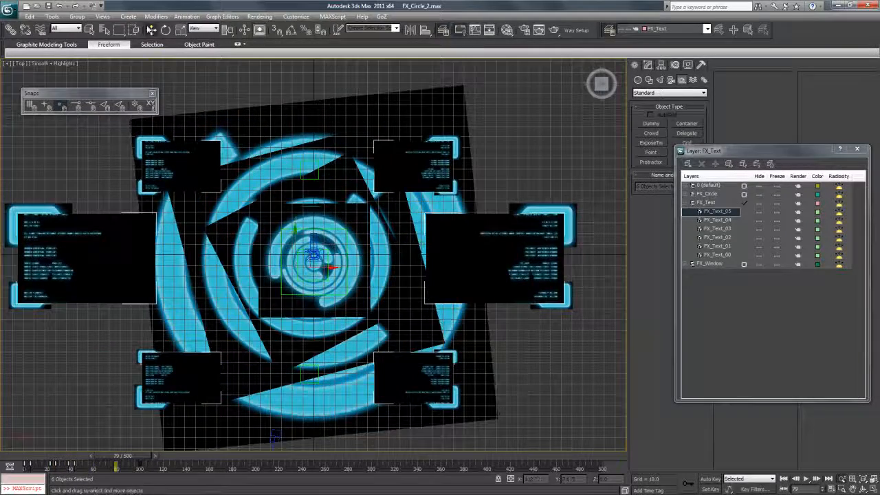
{"action": "left_click", "coordinate": [96, 328]}
- Shift-clone the left text panel FX_Text_01 to the lower left and scale it up
{"action": "left_click", "coordinate": [97, 258]}
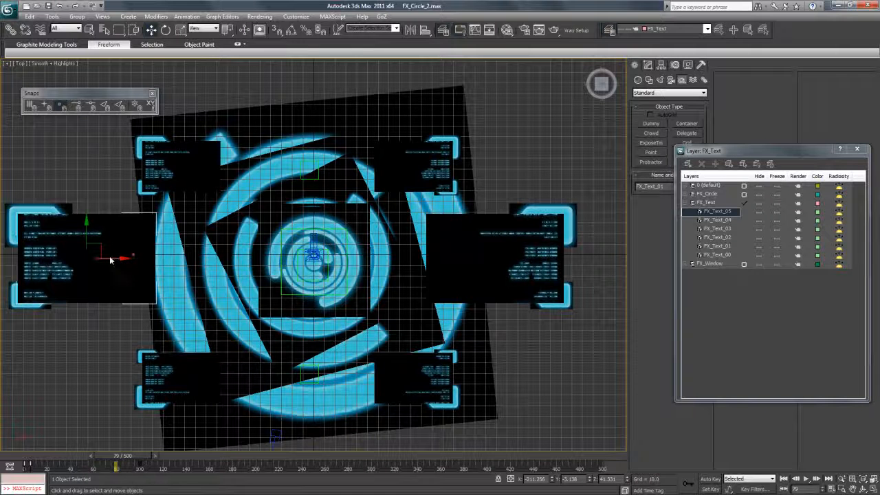
{"action": "mouse_move", "coordinate": [110, 260]}
{"action": "left_mouse_down", "text": "shift"}
{"action": "mouse_move", "coordinate": [256, 296]}
{"action": "mouse_move", "coordinate": [198, 338]}
{"action": "mouse_move", "coordinate": [179, 312]}
{"action": "left_mouse_up", "text": "shift"}
{"action": "left_click", "coordinate": [443, 289]}
{"action": "key", "text": "r"}
{"action": "left_click", "coordinate": [150, 30]}
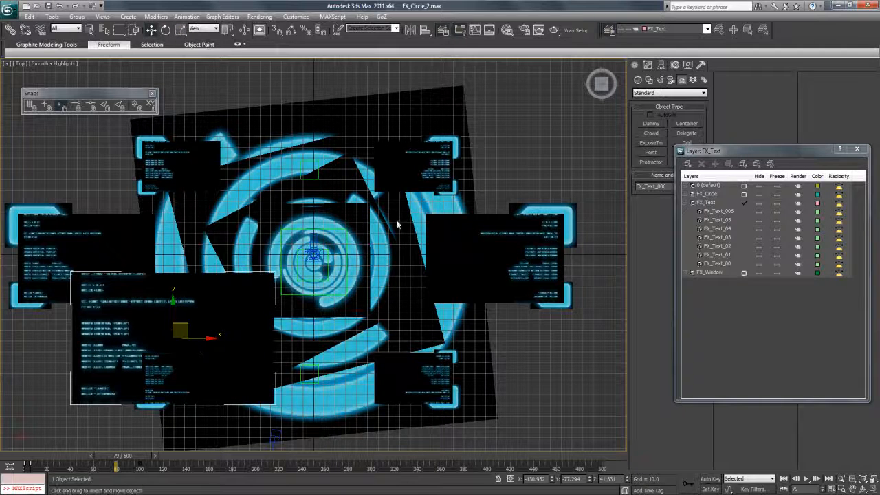
- In Perspective view, place another panel copy, FX_Text_007, at the lower right
{"action": "key", "text": "p"}
{"action": "left_click_drag", "start_coordinate": [602, 87], "coordinate": [600, 73]}
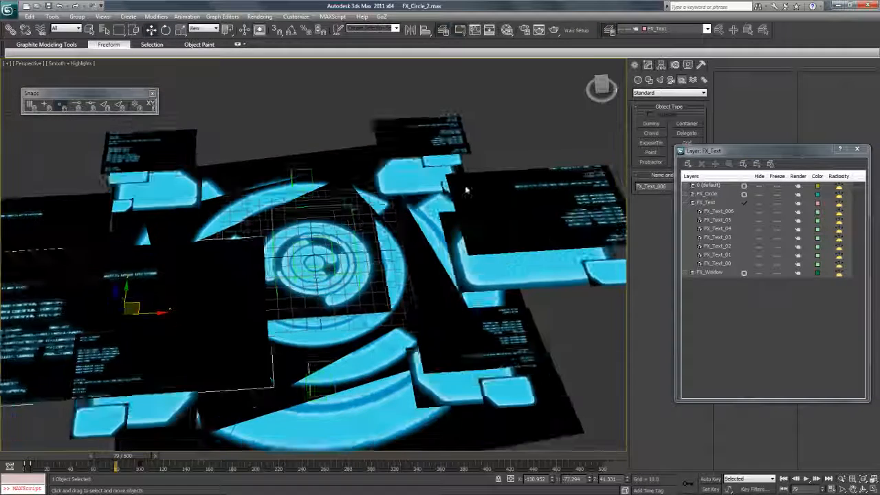
{"action": "scroll", "coordinate": [332, 260], "scroll_direction": "down", "scroll_amount": 3}
{"action": "mouse_move", "coordinate": [192, 275]}
{"action": "left_mouse_down"}
{"action": "mouse_move", "coordinate": [202, 311]}
{"action": "mouse_move", "coordinate": [251, 323]}
{"action": "mouse_move", "coordinate": [465, 318]}
{"action": "left_mouse_up"}
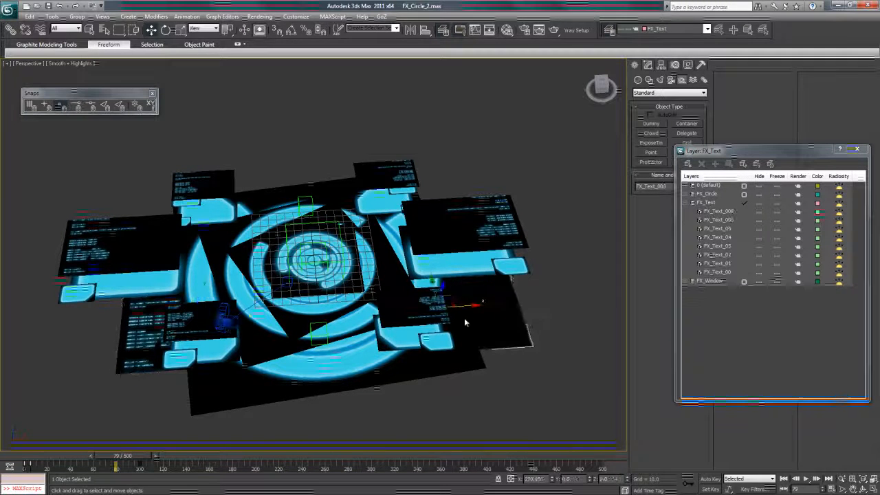
{"action": "key", "text": "Return"}
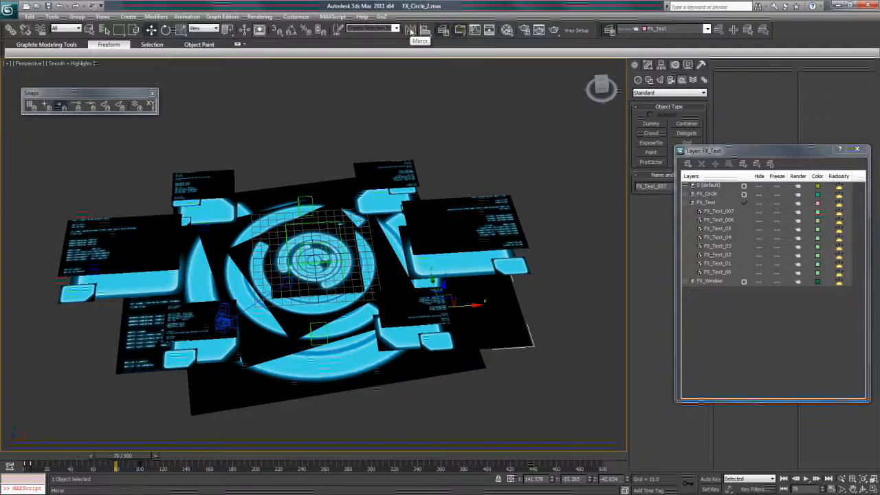
- Mirror FX_Text_007 across the X axis
{"action": "left_click", "coordinate": [410, 29]}
{"action": "left_click_drag", "start_coordinate": [440, 172], "coordinate": [578, 116]}
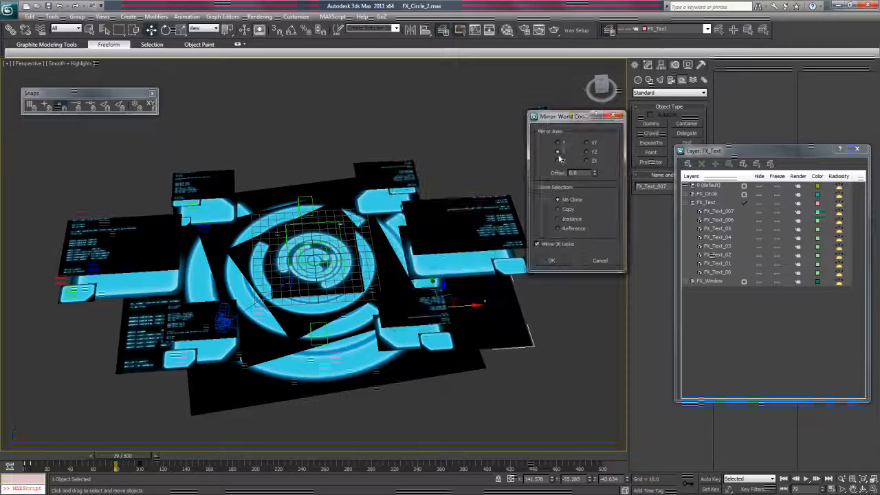
{"action": "left_click", "coordinate": [557, 142]}
{"action": "left_click", "coordinate": [553, 261]}
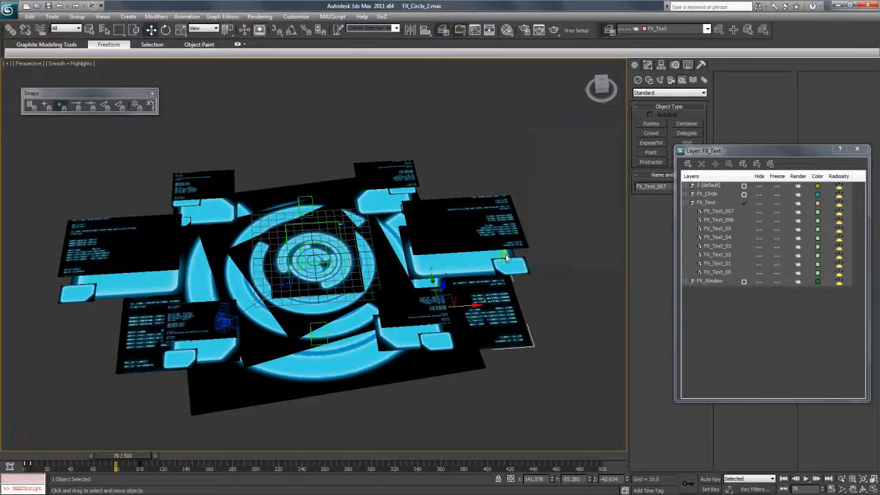
- Select the FX_Text layer objects and create a Dummy helper beside the HUD
{"action": "left_click", "coordinate": [706, 203]}
{"action": "left_click", "coordinate": [729, 164]}
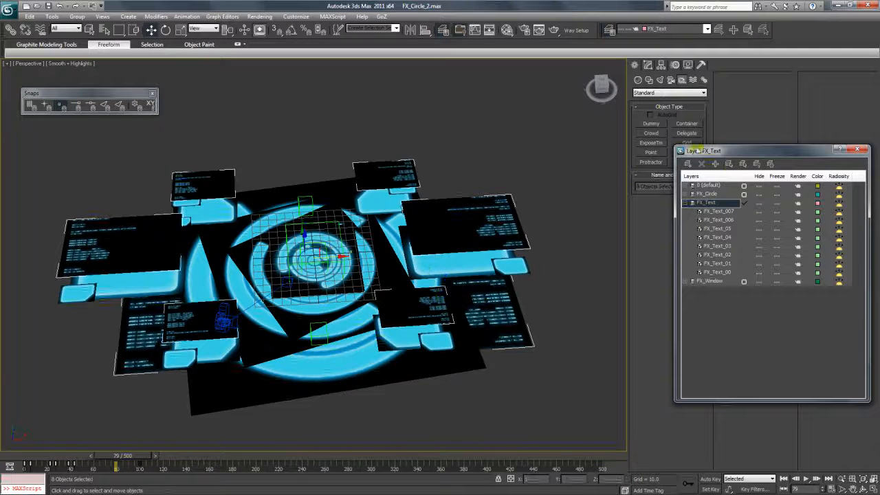
{"action": "left_click", "coordinate": [651, 123]}
{"action": "left_click_drag", "start_coordinate": [550, 248], "coordinate": [560, 270]}
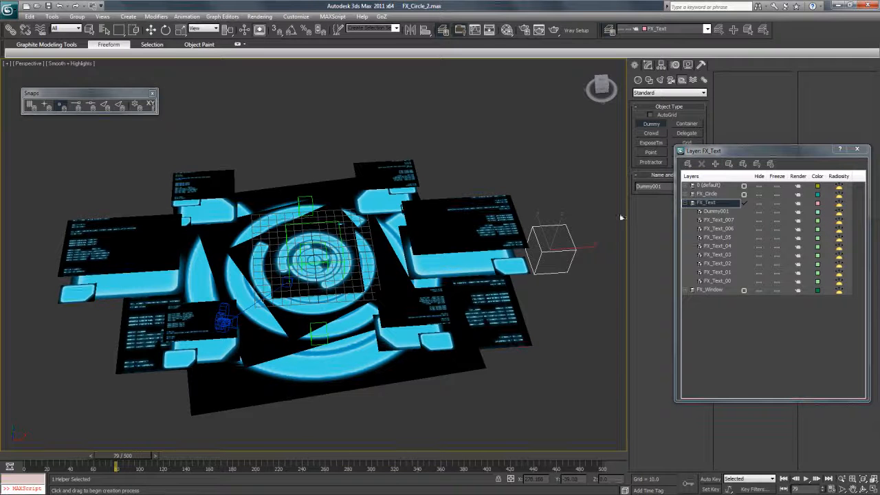
- Rename the dummy Master_Text and move it to the grid centre
{"action": "key", "text": "Caps_Lock"}
{"action": "key", "text": "Caps_Lock"}
{"action": "type", "text": "Master_Text"}
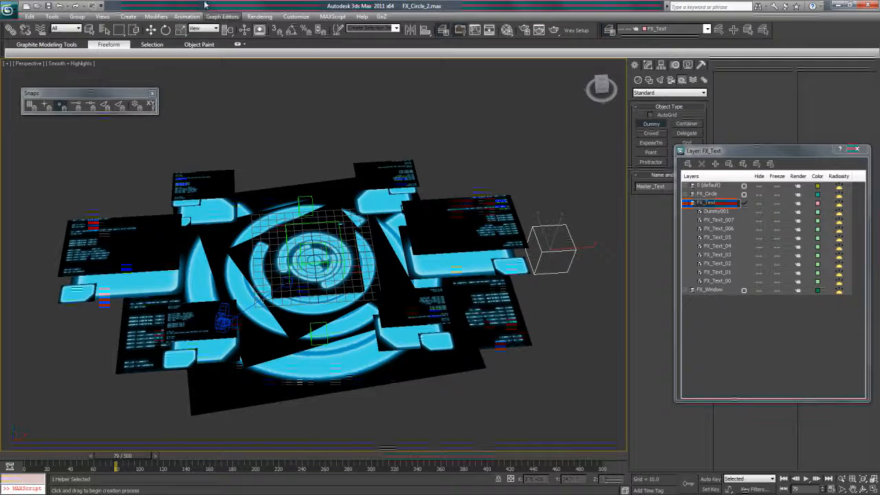
{"action": "left_click", "coordinate": [149, 31]}
{"action": "left_click_drag", "start_coordinate": [581, 251], "coordinate": [340, 258]}
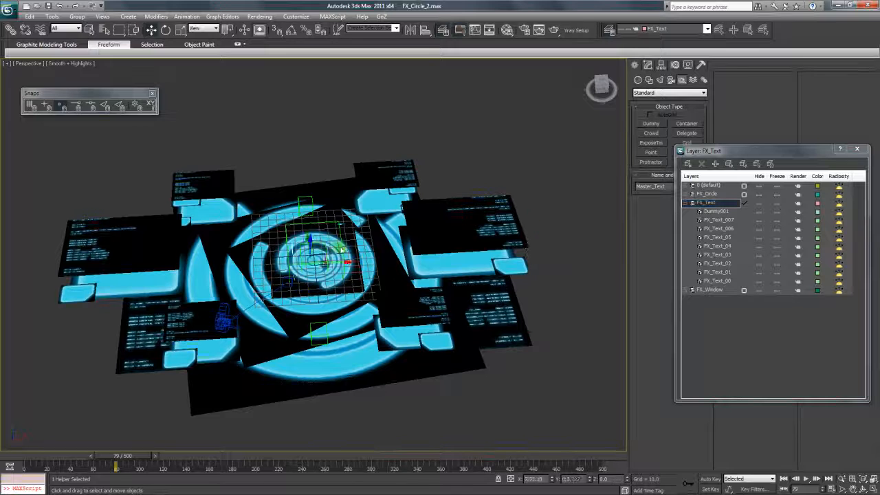
- Isolate the FX_Text objects, link all text panels to Master_Text, then exit isolation
{"action": "left_click", "coordinate": [729, 164]}
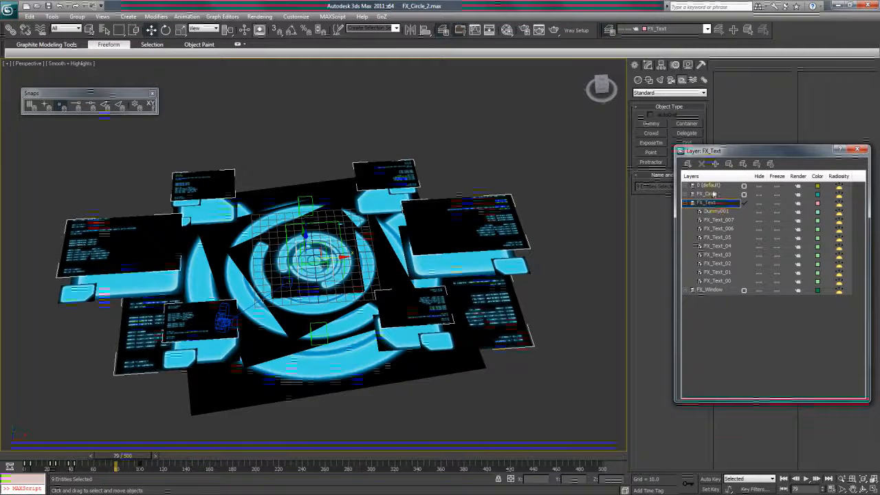
{"action": "right_click", "coordinate": [338, 223]}
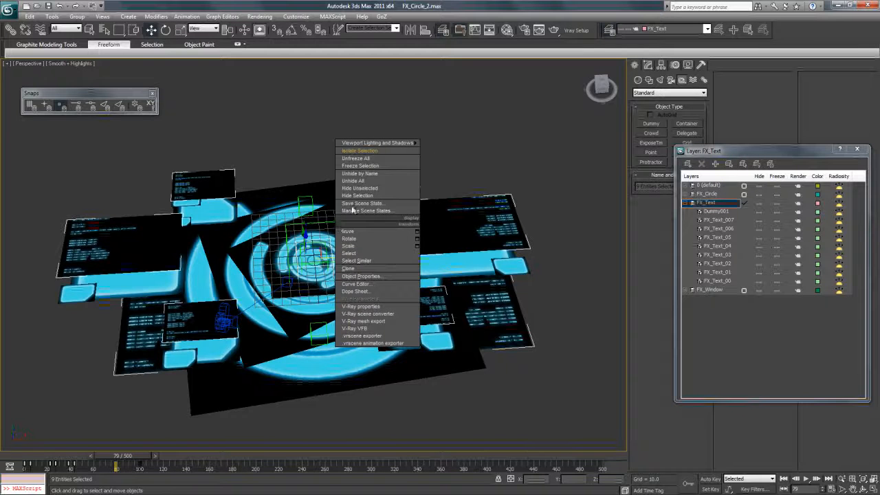
{"action": "left_click", "coordinate": [372, 150]}
{"action": "left_click", "coordinate": [324, 171]}
{"action": "left_click_drag", "start_coordinate": [180, 156], "coordinate": [506, 335]}
{"action": "left_click", "coordinate": [335, 256], "text": "alt"}
{"action": "left_click_drag", "start_coordinate": [377, 197], "coordinate": [334, 240]}
{"action": "key", "text": "w"}
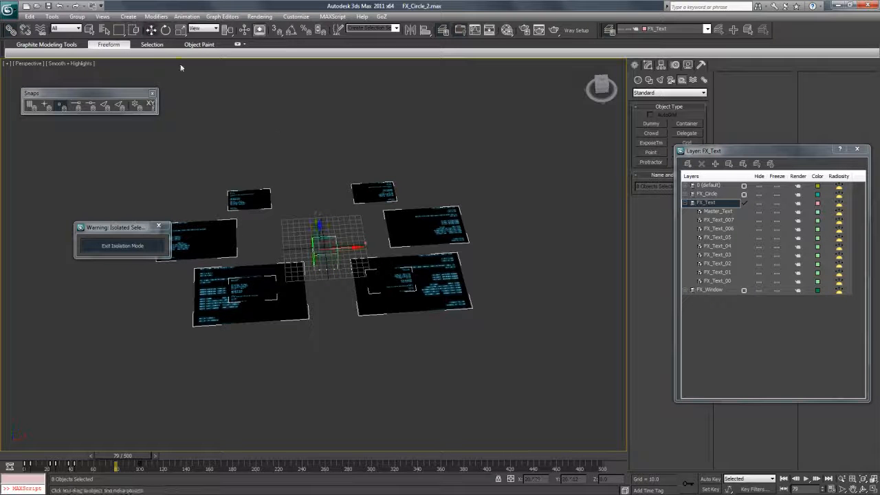
{"action": "left_click", "coordinate": [332, 240]}
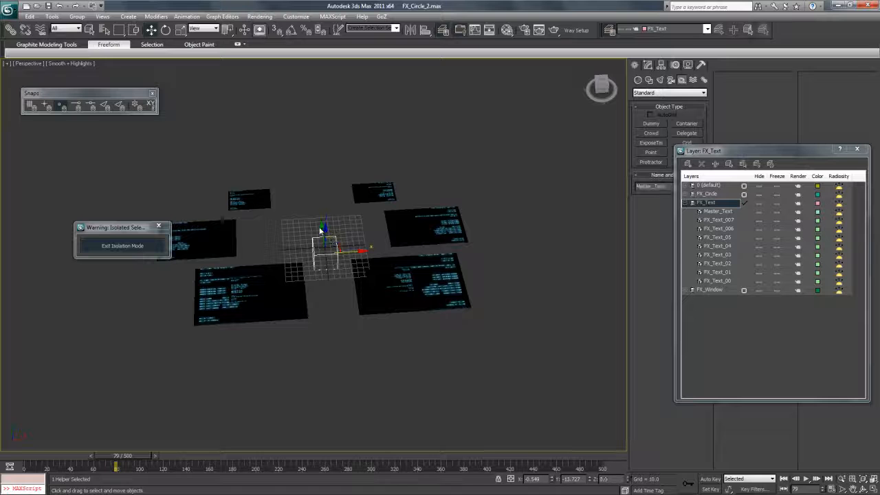
{"action": "left_click", "coordinate": [128, 246]}
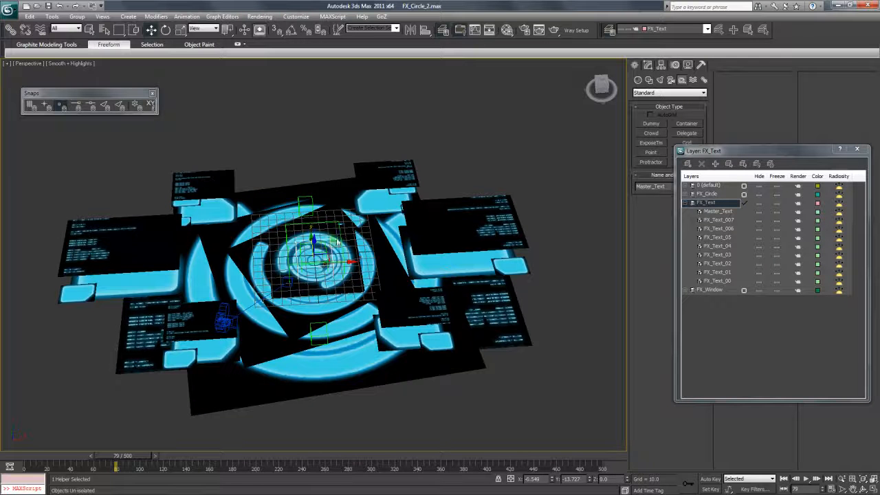
- Go to frame 37 and frame the HUD in the Top view
{"action": "left_click_drag", "start_coordinate": [131, 457], "coordinate": [83, 456]}
{"action": "key", "text": "t"}
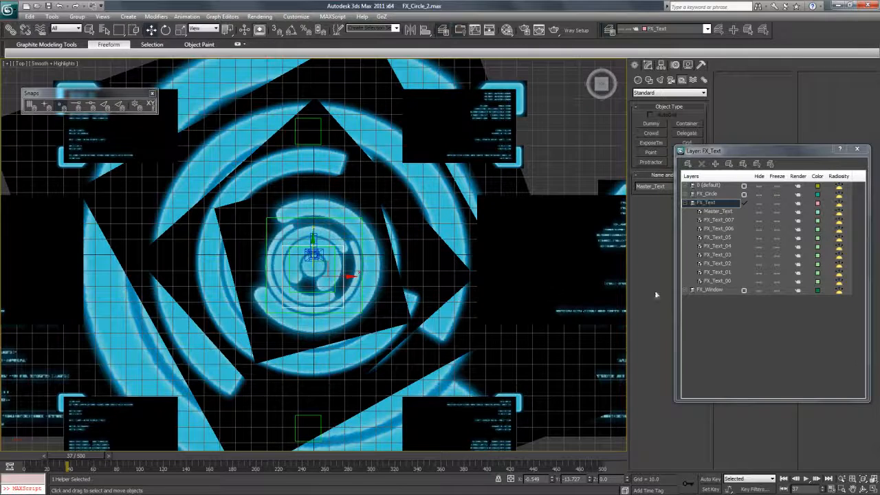
{"action": "left_click", "coordinate": [852, 488]}
{"action": "left_click_drag", "start_coordinate": [362, 265], "coordinate": [358, 253]}
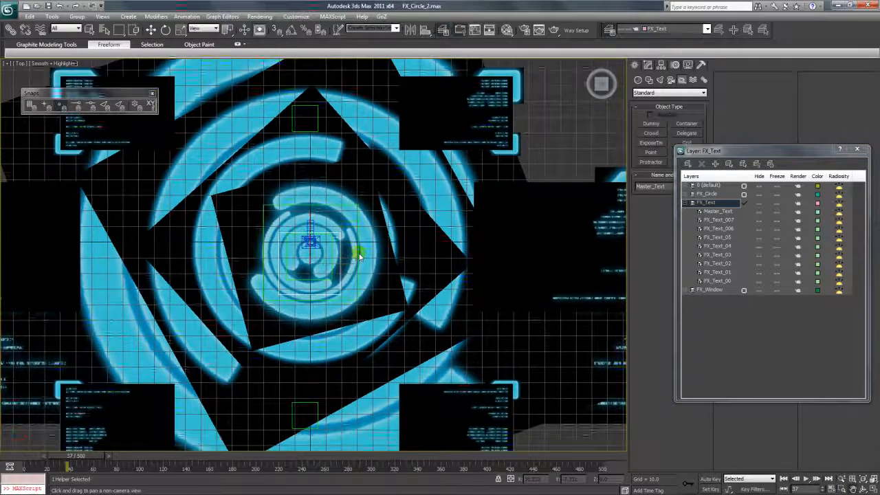
{"action": "scroll", "coordinate": [359, 254], "scroll_direction": "down", "scroll_amount": 2}
{"action": "mouse_move", "coordinate": [370, 228]}
{"action": "middle_mouse_down"}
{"action": "mouse_move", "coordinate": [393, 256]}
{"action": "mouse_move", "coordinate": [383, 231]}
{"action": "mouse_move", "coordinate": [367, 230]}
{"action": "middle_mouse_up"}
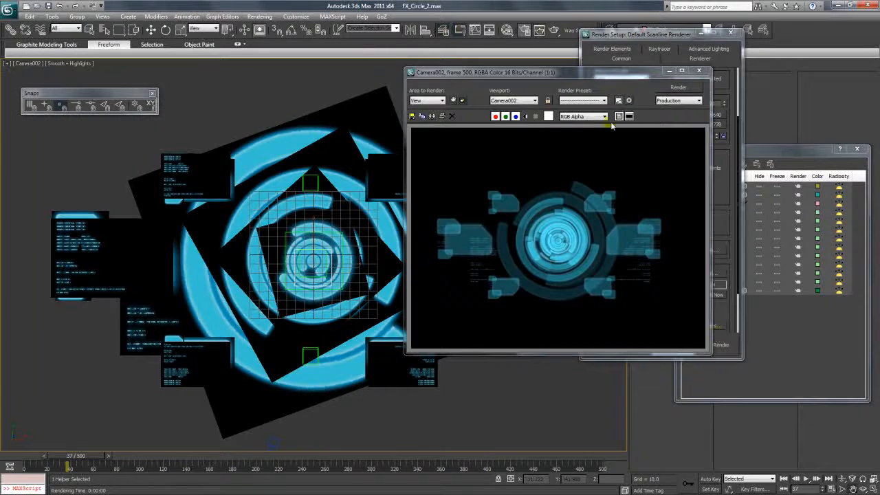
- Open the FX Test_A render output from Render Setup's Files... in VLC media player
{"action": "left_click_drag", "start_coordinate": [597, 76], "coordinate": [461, 109]}
{"action": "left_click", "coordinate": [708, 274]}
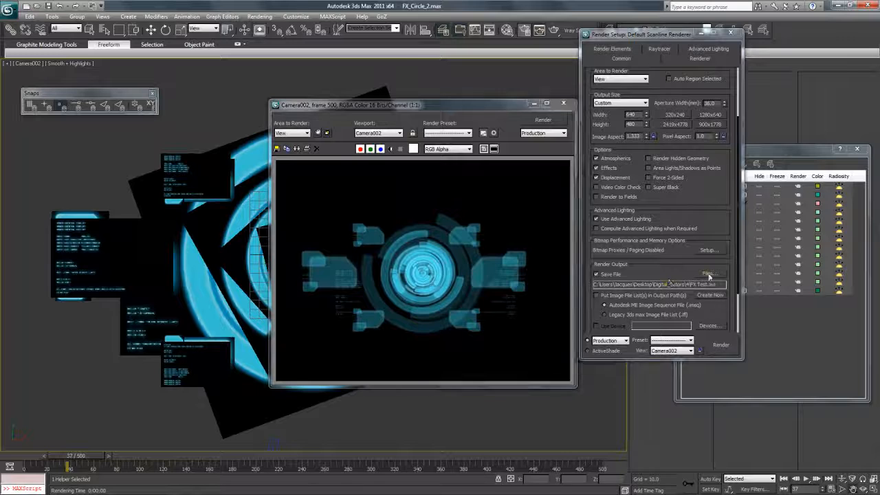
{"action": "right_click", "coordinate": [736, 123]}
{"action": "mouse_move", "coordinate": [686, 196]}
{"action": "left_click", "coordinate": [558, 200]}
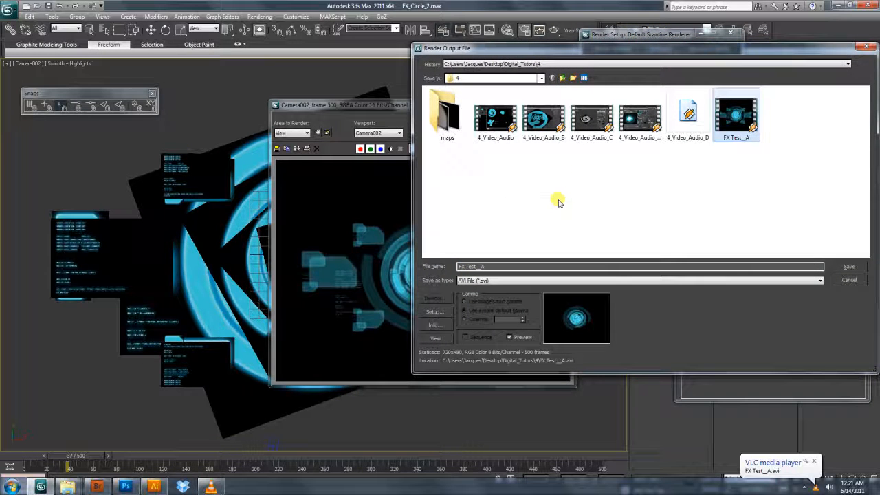
{"action": "left_click", "coordinate": [219, 487]}
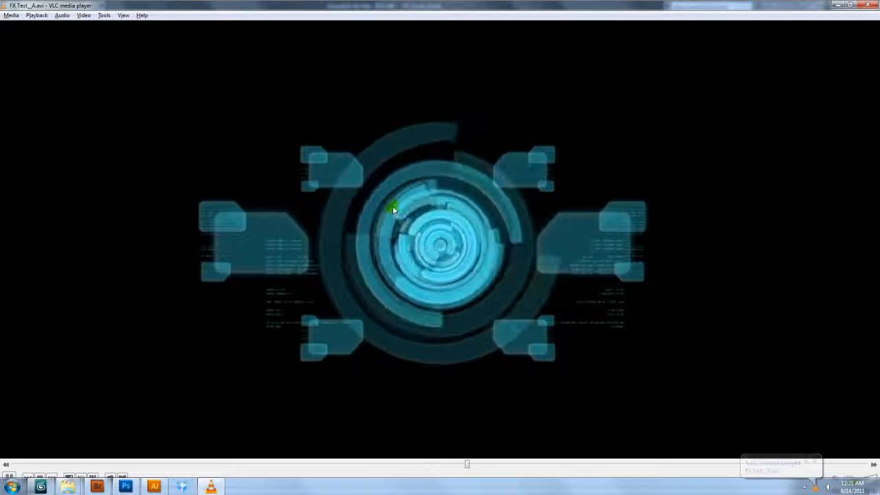
- Restart FX Test_A.avi from the beginning in VLC and play it through again
{"action": "left_click", "coordinate": [64, 464]}
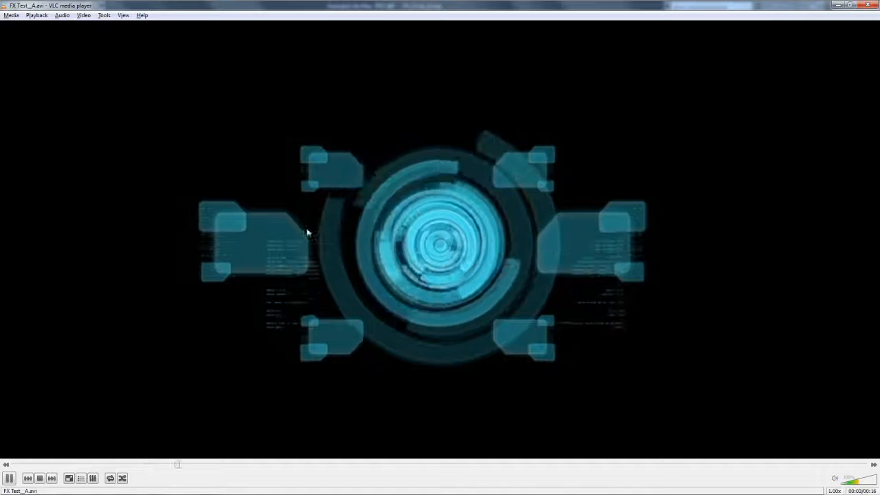
{"action": "left_click", "coordinate": [38, 465]}
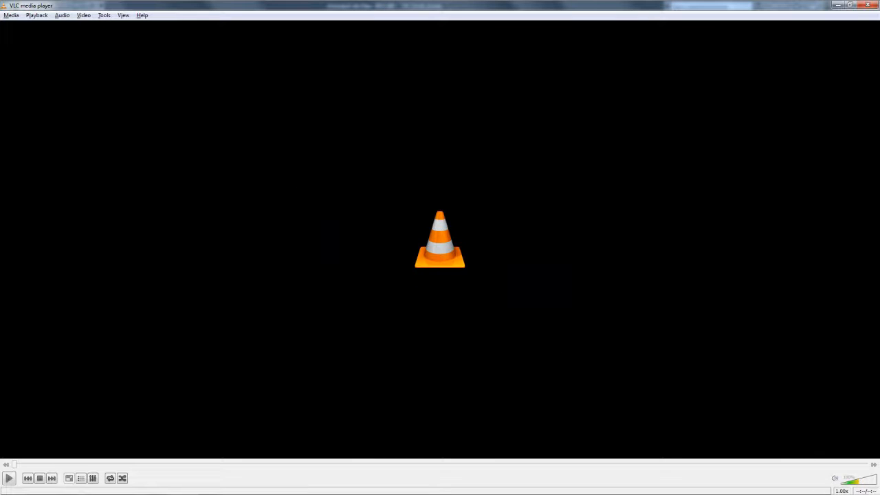
{"action": "left_click", "coordinate": [10, 478]}
{"action": "left_click", "coordinate": [9, 479]}
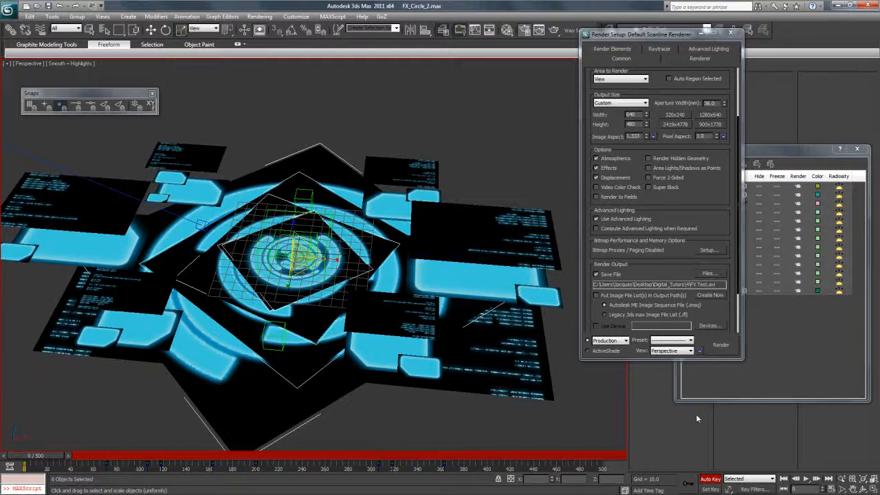
- Orbit around the HUD and move the time slider to frame 19
{"action": "left_click", "coordinate": [847, 481]}
{"action": "left_click_drag", "start_coordinate": [323, 275], "coordinate": [255, 260]}
{"action": "left_click", "coordinate": [150, 32]}
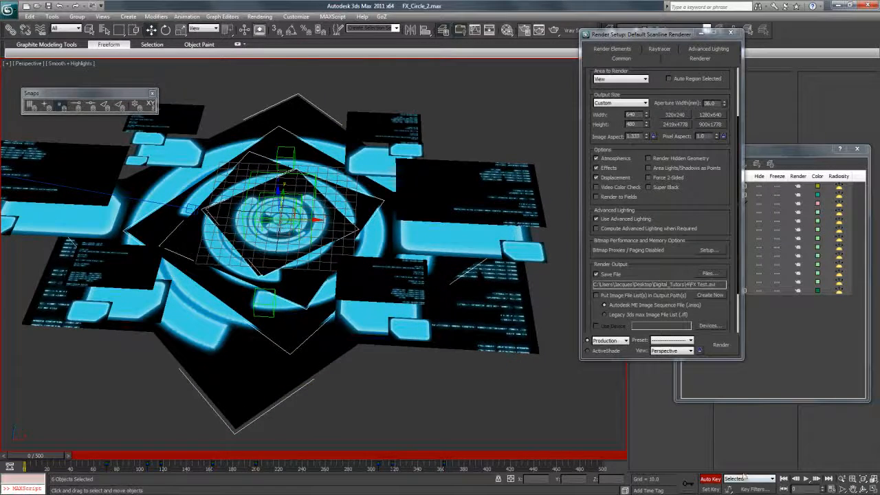
{"action": "left_click_drag", "start_coordinate": [41, 459], "coordinate": [63, 460]}
- Expand the FX_Circle layer and uniformly scale the six rings into a tiny centre cluster
{"action": "left_click", "coordinate": [180, 30]}
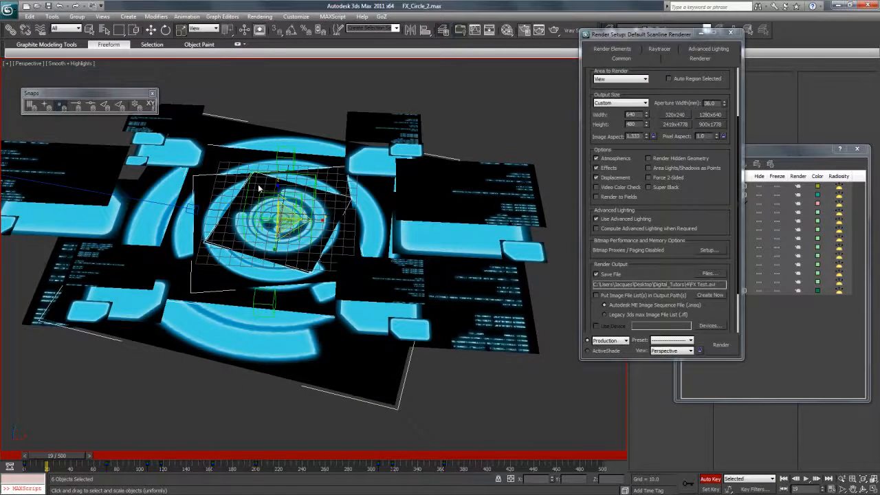
{"action": "left_click_drag", "start_coordinate": [619, 36], "coordinate": [543, 76]}
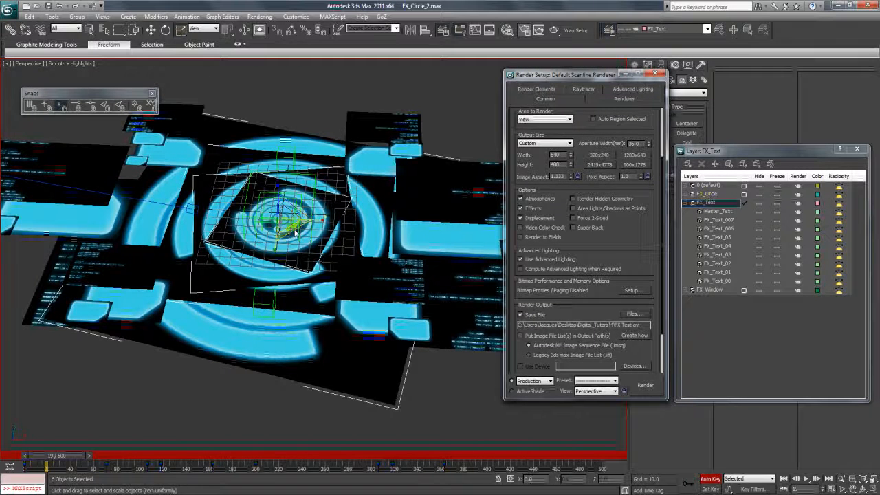
{"action": "left_click", "coordinate": [690, 195]}
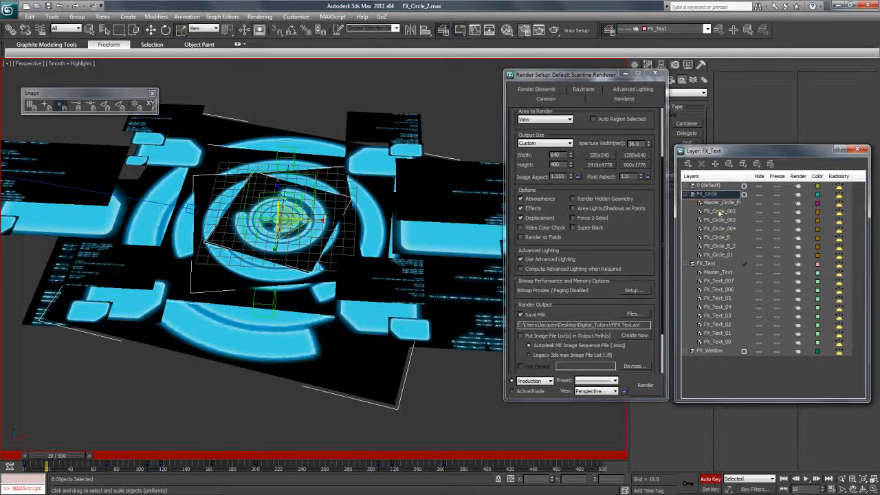
{"action": "left_click_drag", "start_coordinate": [287, 220], "coordinate": [344, 387]}
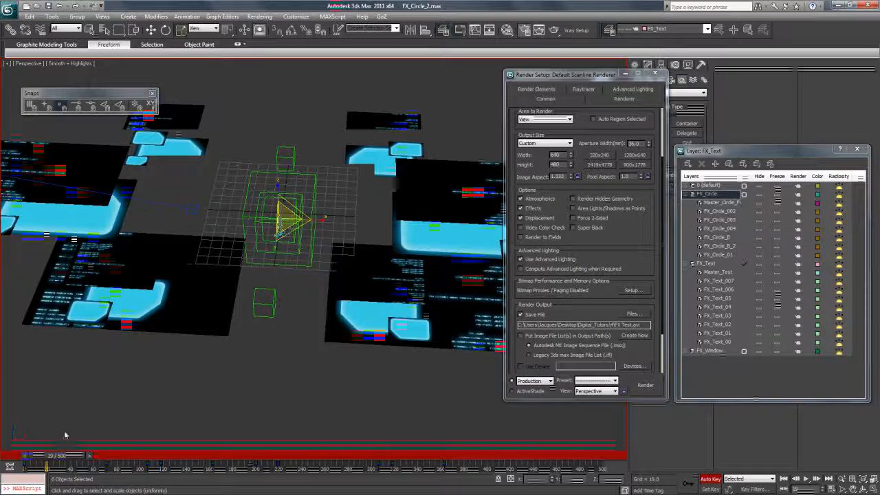
- Inspect the scale keys of FX_Circle_01, FX_Circle_B and FX_Circle_B_2 from the track bar
{"action": "right_click", "coordinate": [48, 467]}
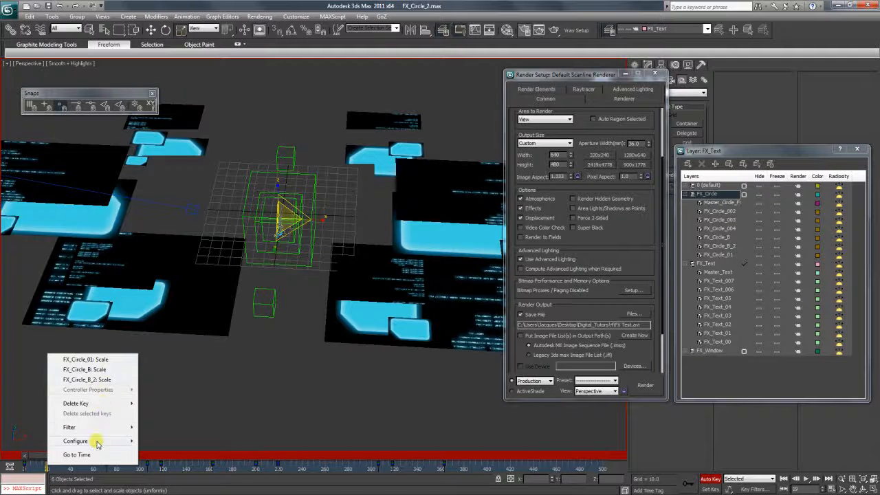
{"action": "mouse_move", "coordinate": [98, 429]}
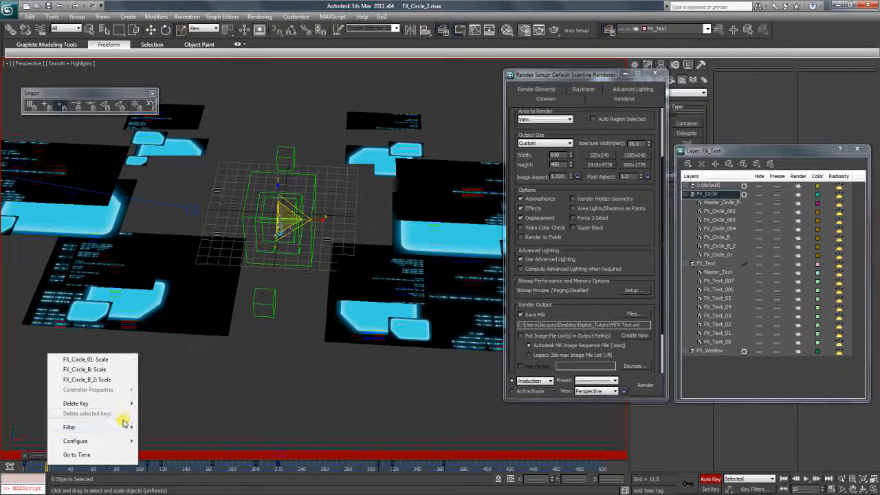
{"action": "mouse_move", "coordinate": [120, 441]}
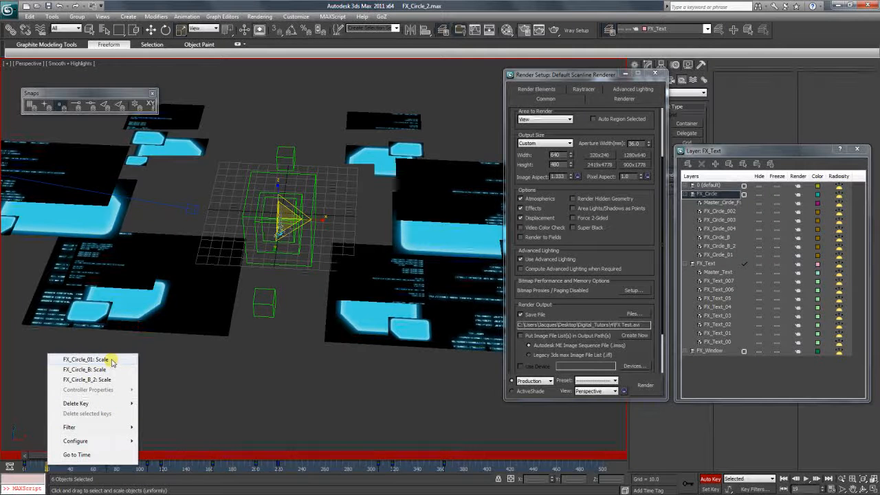
{"action": "left_click", "coordinate": [86, 360]}
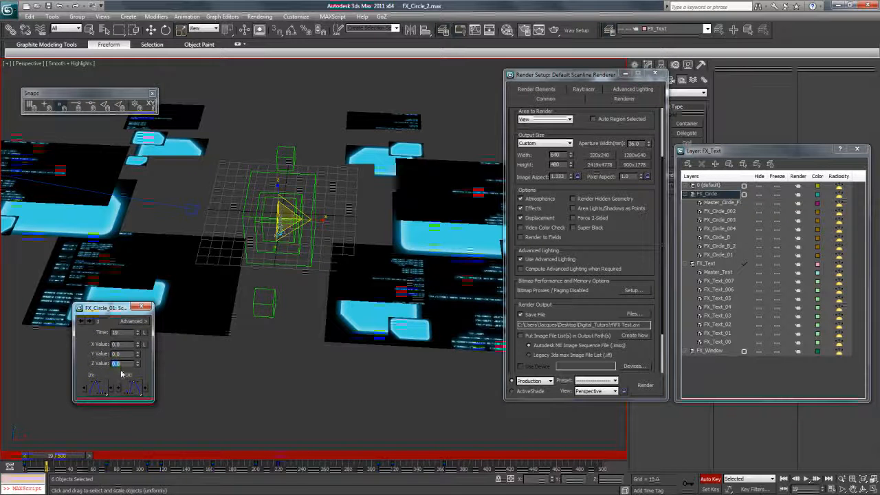
{"action": "right_click", "coordinate": [47, 466]}
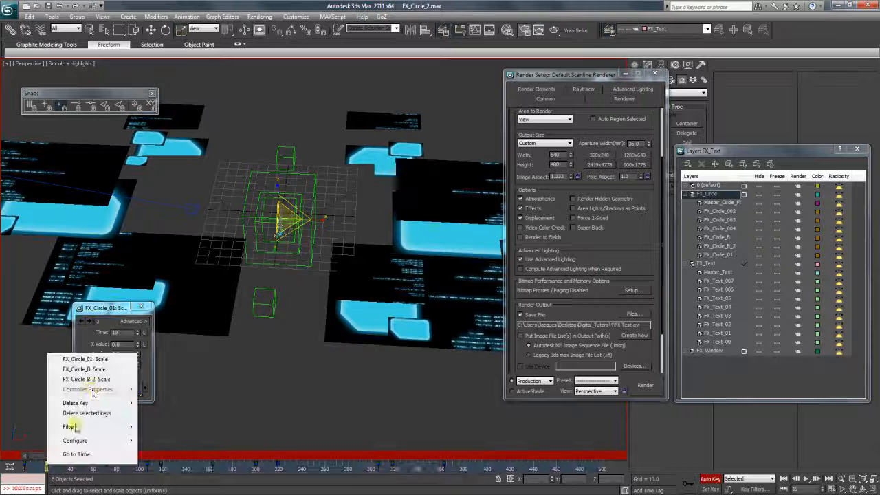
{"action": "left_click", "coordinate": [96, 369]}
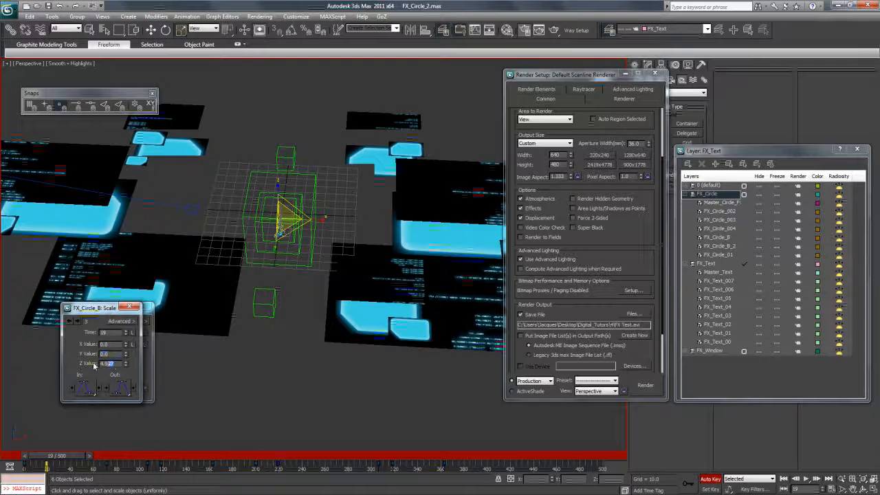
{"action": "right_click", "coordinate": [47, 467]}
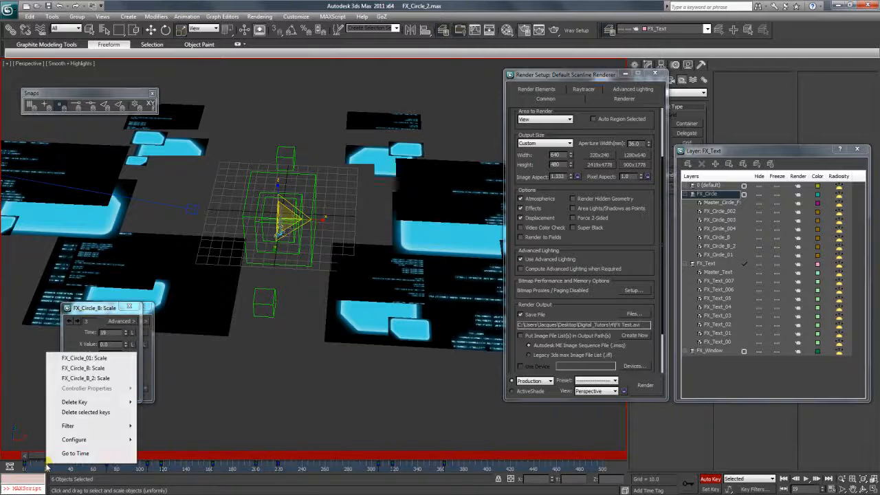
{"action": "left_click", "coordinate": [86, 379]}
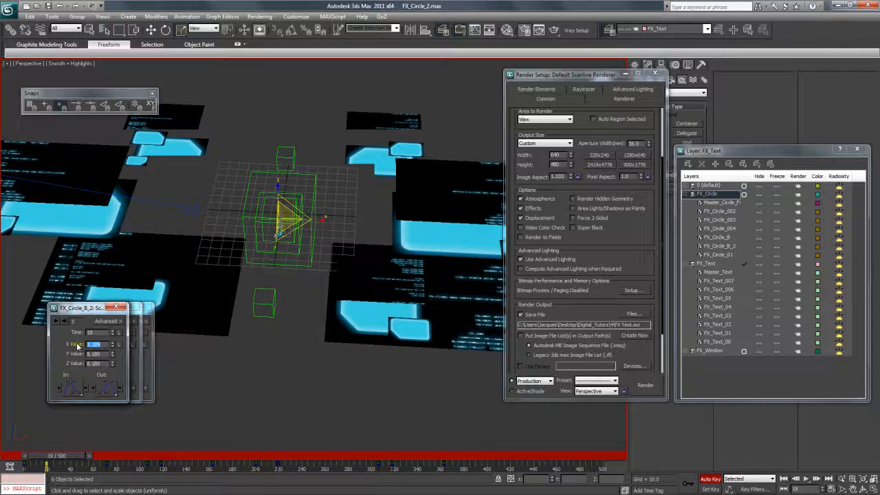
- Close the key details and scrub the timeline to watch the rings expand and collapse
{"action": "left_click", "coordinate": [124, 307]}
{"action": "left_click_drag", "start_coordinate": [42, 456], "coordinate": [682, 462]}
{"action": "key", "text": "r"}
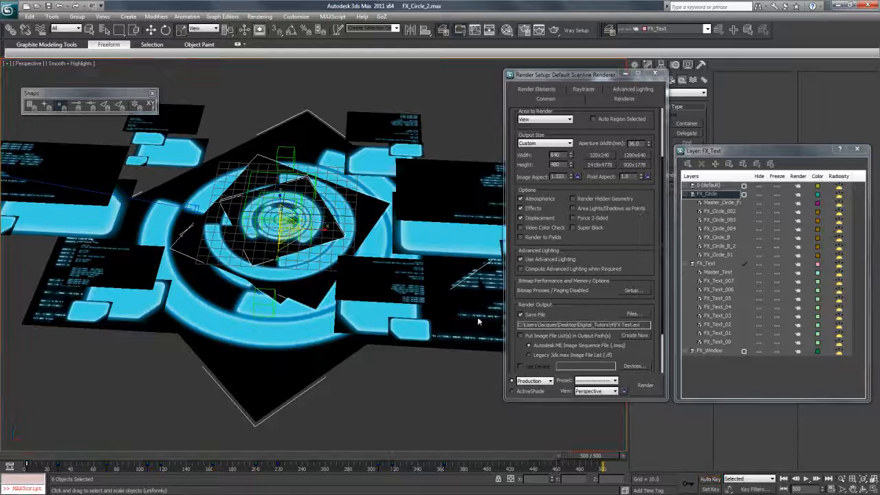
- In Top view, scrub through the circle animation and render the current frame
{"action": "key", "text": "t"}
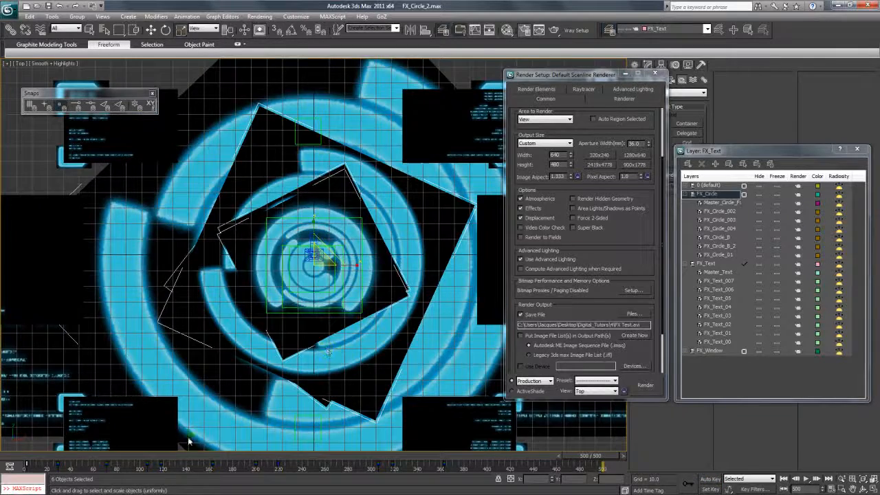
{"action": "left_click_drag", "start_coordinate": [155, 458], "coordinate": [628, 464]}
{"action": "left_click_drag", "start_coordinate": [279, 466], "coordinate": [591, 457]}
{"action": "scroll", "coordinate": [589, 237], "scroll_direction": "up", "scroll_amount": 3}
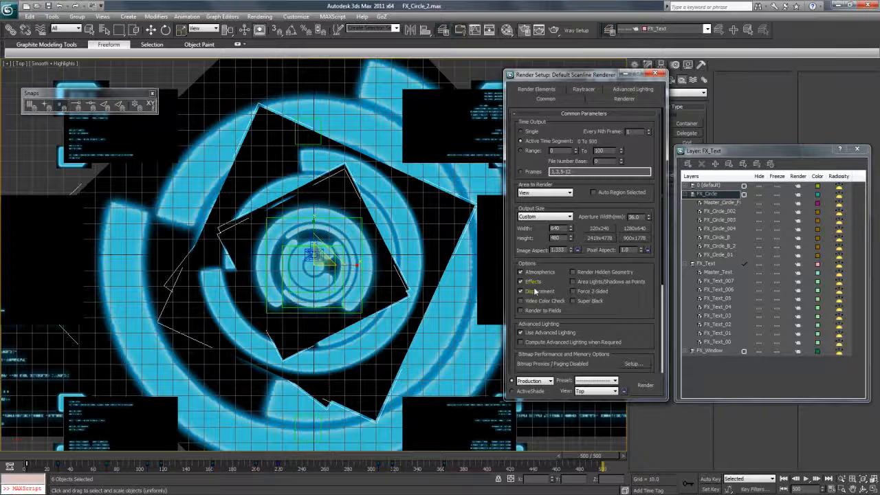
{"action": "scroll", "coordinate": [535, 292], "scroll_direction": "down", "scroll_amount": 3}
{"action": "left_click", "coordinate": [645, 385]}
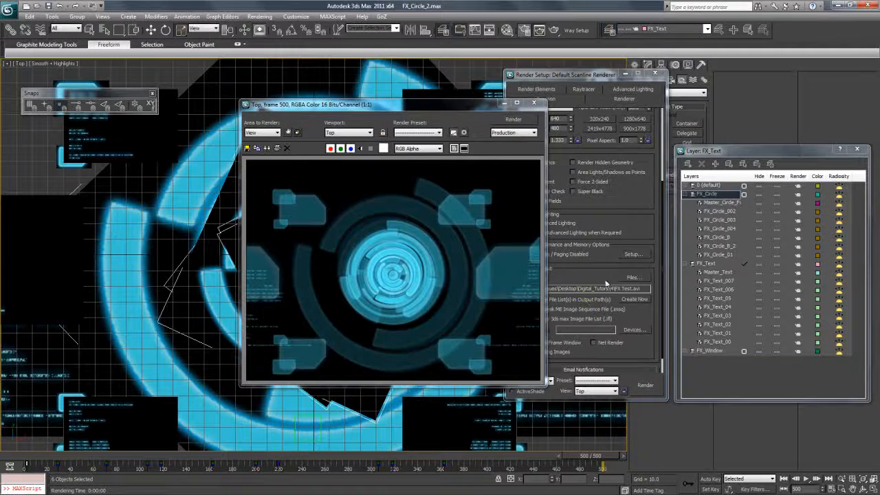
- Play the earlier FX Test.avi render in VLC, then close the player
{"action": "left_click", "coordinate": [631, 277]}
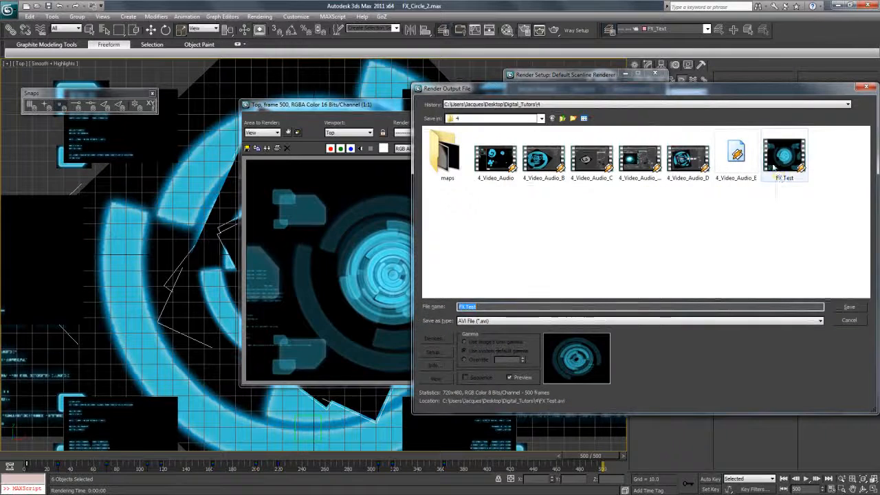
{"action": "right_click", "coordinate": [777, 157]}
{"action": "mouse_move", "coordinate": [658, 228]}
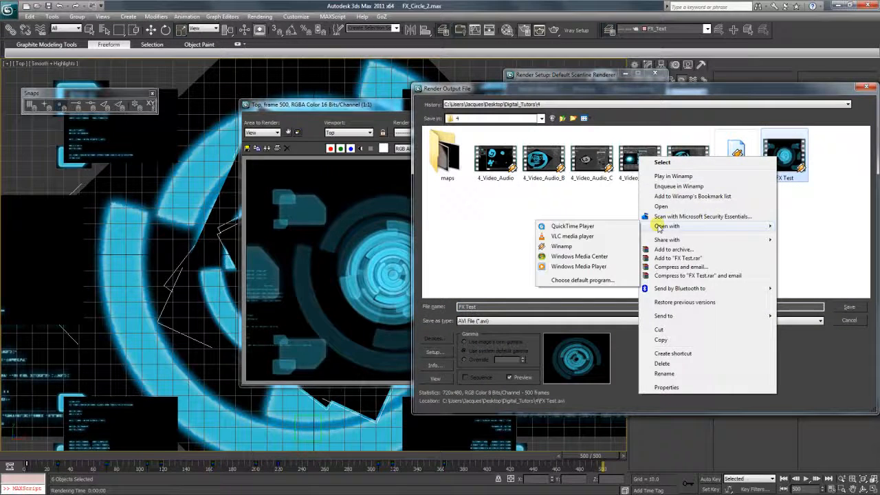
{"action": "left_click", "coordinate": [584, 236]}
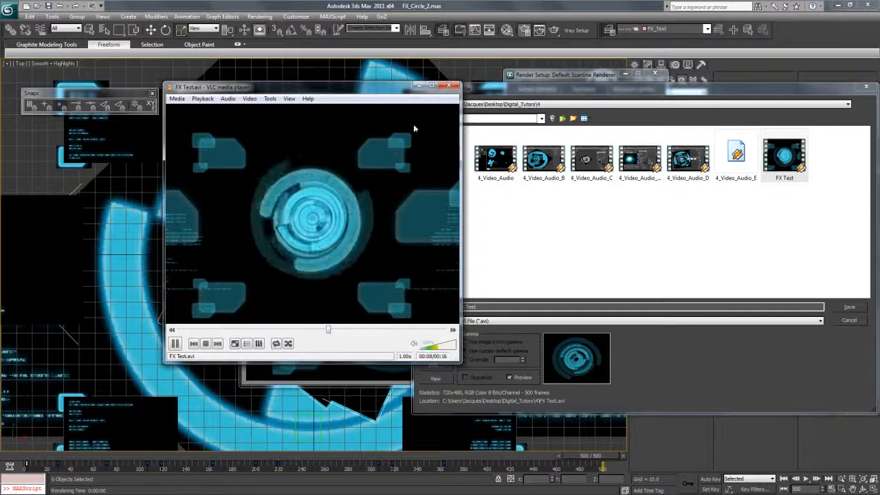
{"action": "left_click", "coordinate": [449, 87]}
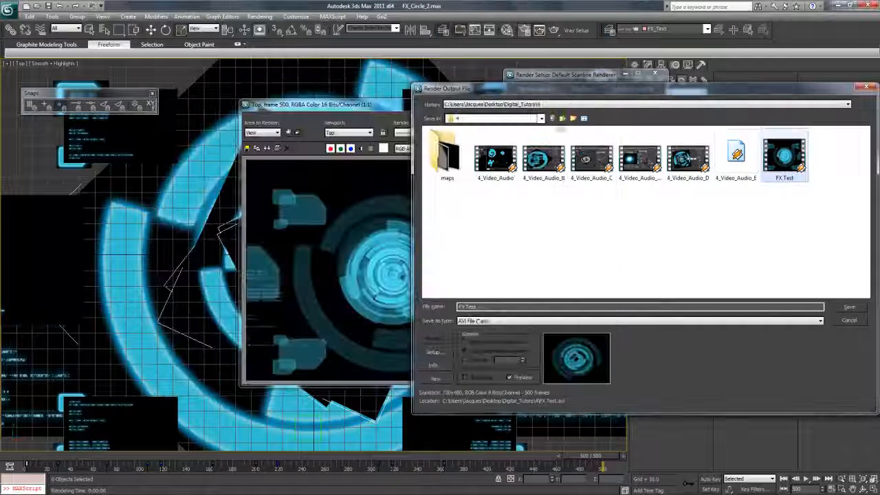
- Cancel the render output file dialog and close the rendered frame window
{"action": "left_click", "coordinate": [848, 319]}
{"action": "left_click", "coordinate": [480, 135]}
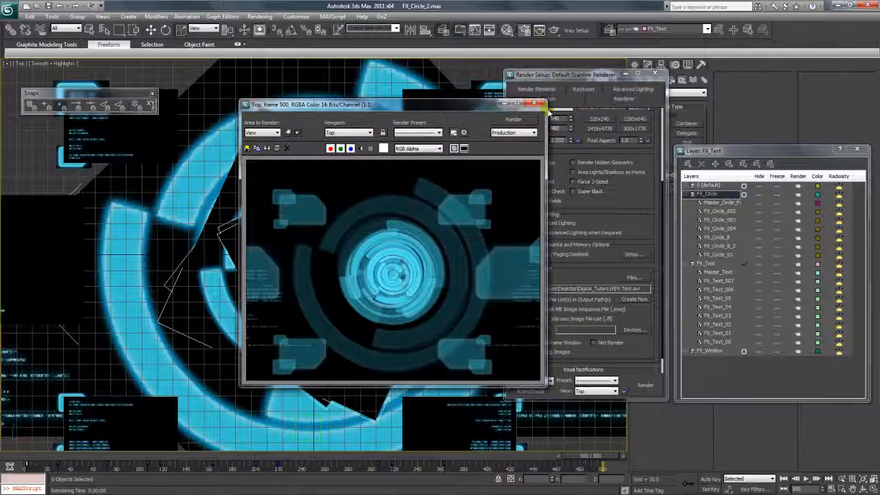
{"action": "left_click", "coordinate": [534, 103]}
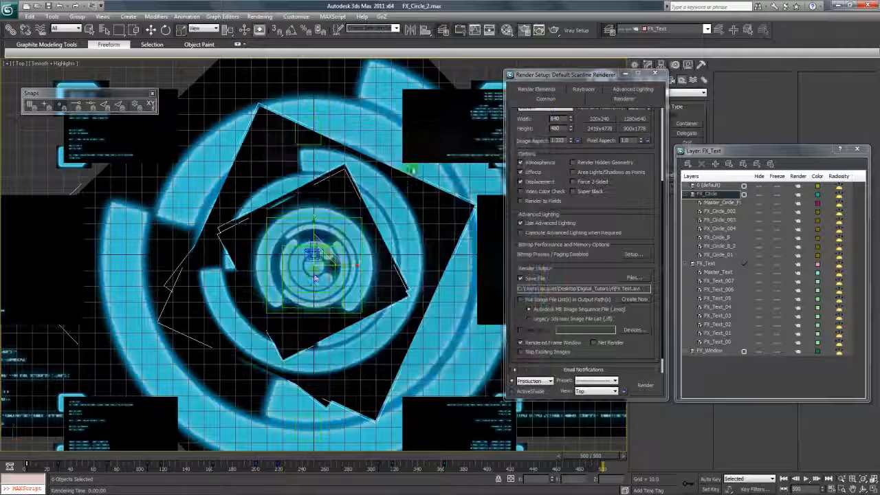
- Scrub the time slider back to about frame 8, where the rings appear larger
{"action": "left_click", "coordinate": [56, 457]}
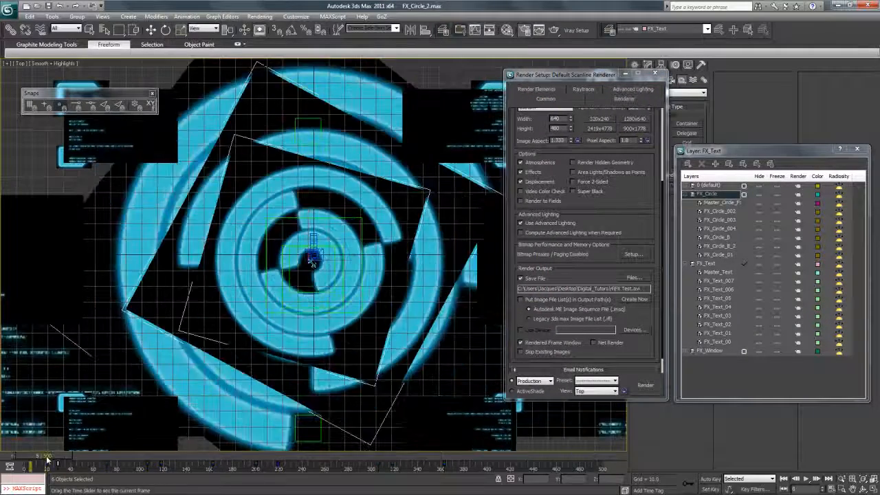
{"action": "left_click_drag", "start_coordinate": [45, 457], "coordinate": [31, 441]}
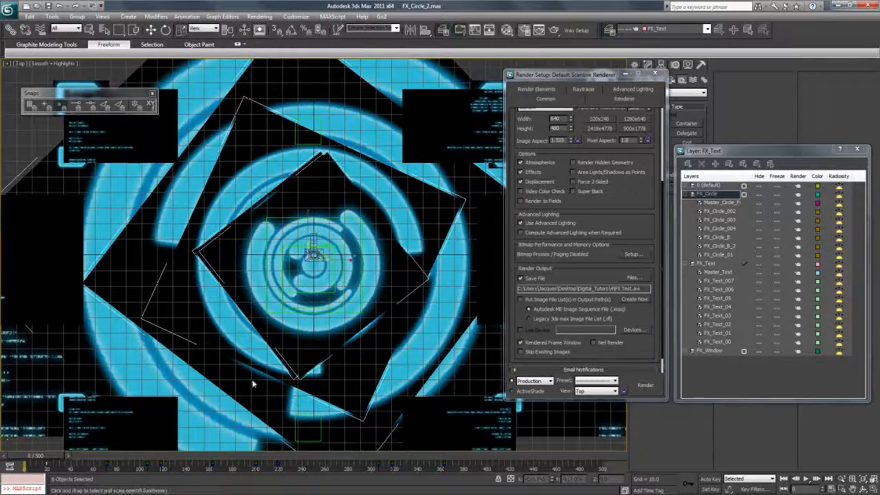
- Select only the Master_Circle_F helper in the layer list and scale the circle artwork down
{"action": "left_click", "coordinate": [724, 203]}
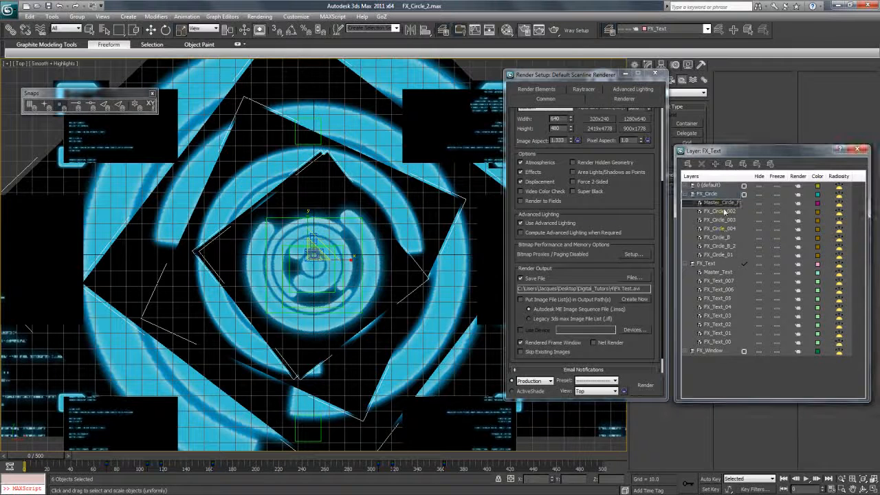
{"action": "left_click", "coordinate": [729, 212]}
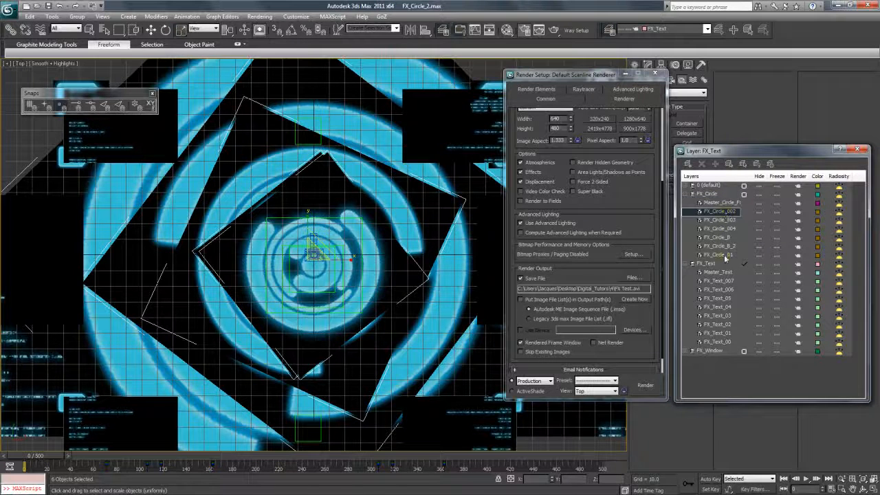
{"action": "left_click", "coordinate": [724, 256], "text": "shift"}
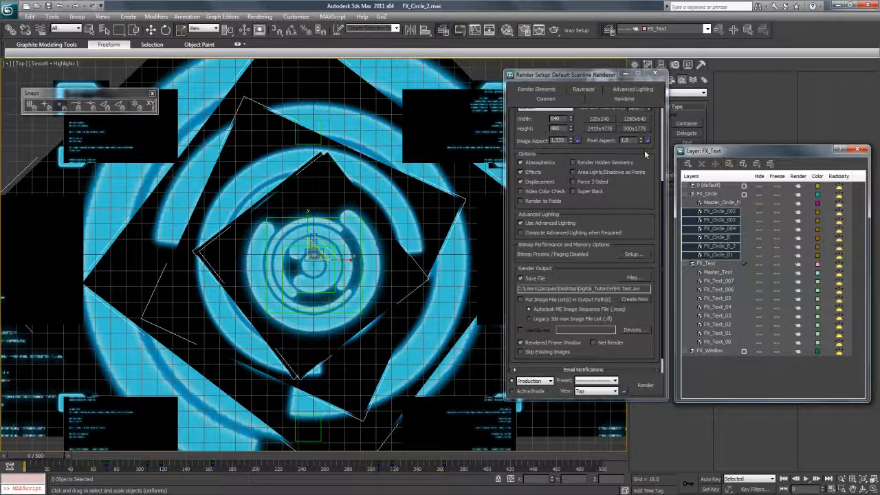
{"action": "left_click", "coordinate": [727, 204]}
{"action": "left_click", "coordinate": [729, 166]}
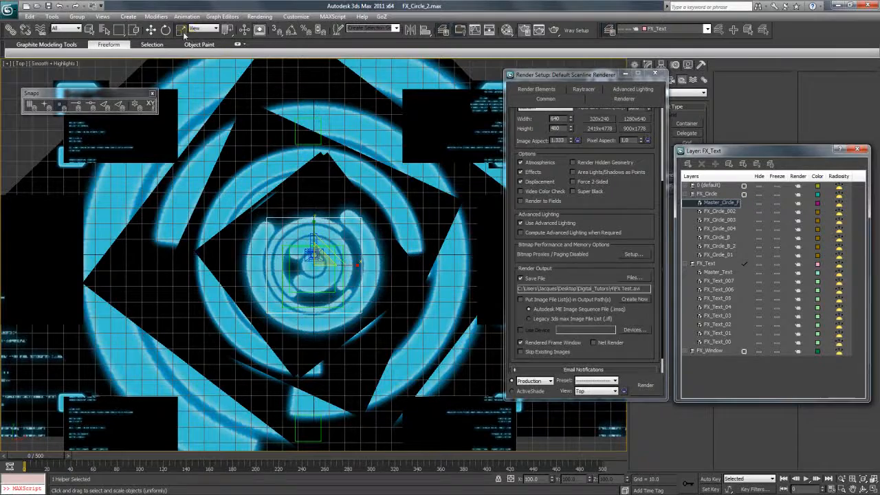
{"action": "left_click_drag", "start_coordinate": [311, 254], "coordinate": [313, 299]}
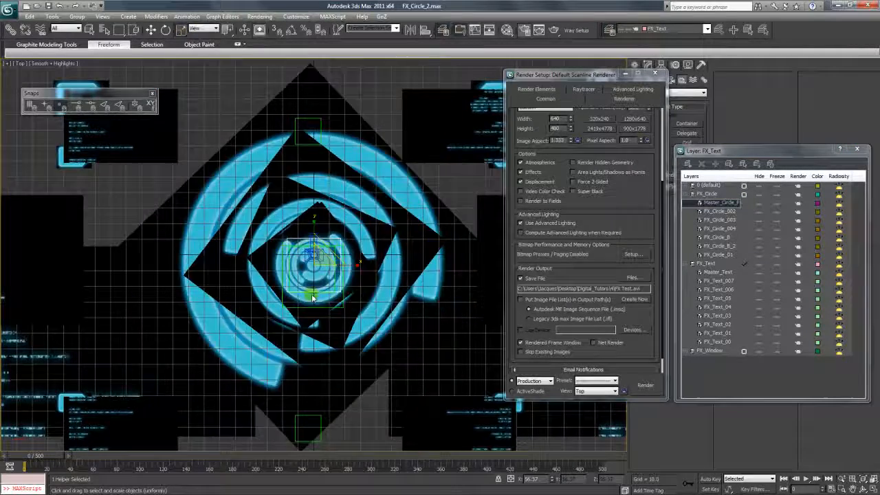
- With Auto Key on, shrink the master circle to a tiny size at frame 20
{"action": "mouse_move", "coordinate": [41, 455]}
{"action": "left_mouse_down"}
{"action": "mouse_move", "coordinate": [234, 454]}
{"action": "mouse_move", "coordinate": [42, 455]}
{"action": "left_mouse_up"}
{"action": "left_click", "coordinate": [703, 480]}
{"action": "mouse_move", "coordinate": [39, 461]}
{"action": "left_mouse_down"}
{"action": "mouse_move", "coordinate": [60, 462]}
{"action": "mouse_move", "coordinate": [45, 460]}
{"action": "left_mouse_up"}
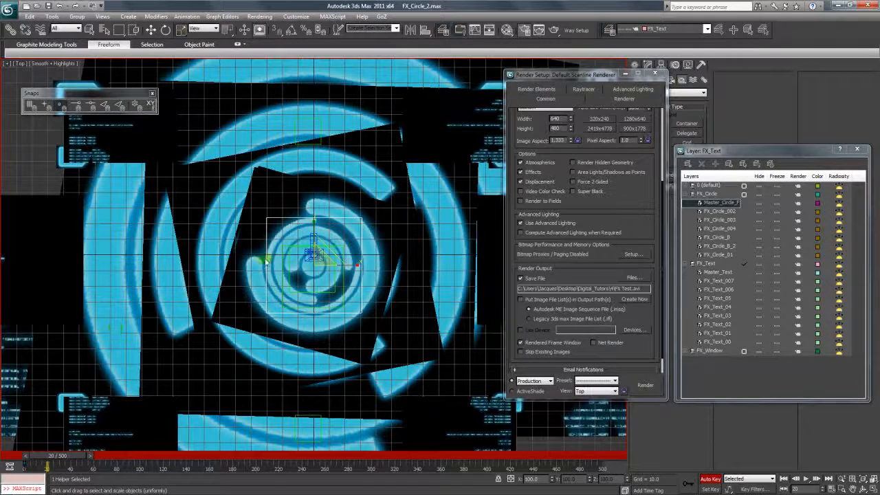
{"action": "left_click_drag", "start_coordinate": [323, 262], "coordinate": [352, 312]}
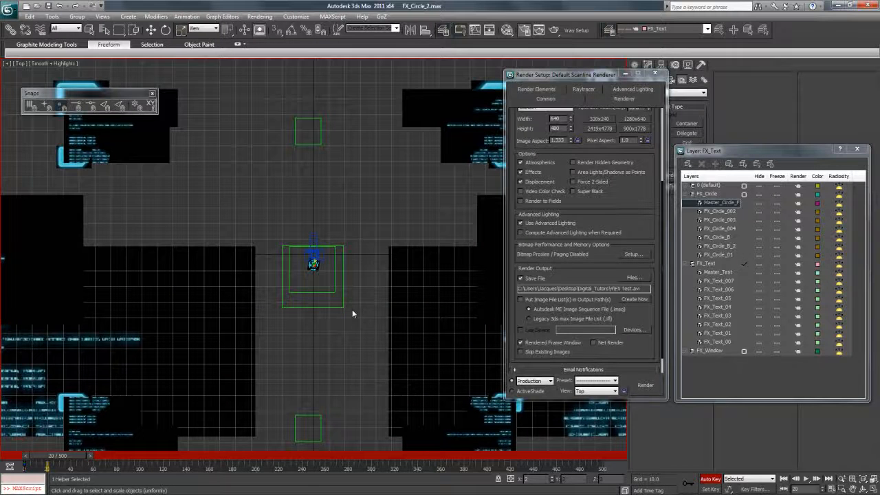
- Set the Master_Circle_Fx scale key's Z value to 0, move it to frame 0, and preview the grow-in
{"action": "right_click", "coordinate": [47, 465]}
{"action": "left_click", "coordinate": [89, 376]}
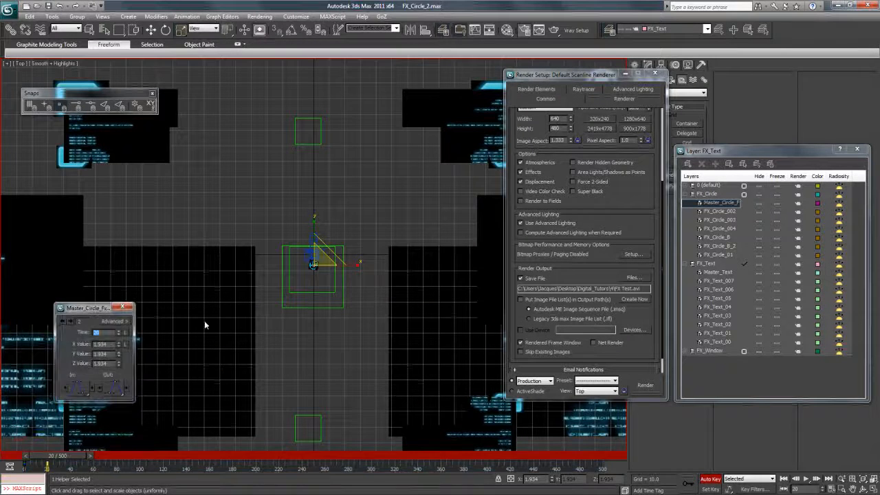
{"action": "left_click_drag", "start_coordinate": [110, 345], "coordinate": [78, 345]}
{"action": "left_click_drag", "start_coordinate": [110, 364], "coordinate": [85, 364]}
{"action": "type", "text": "0"}
{"action": "left_click", "coordinate": [123, 307]}
{"action": "mouse_move", "coordinate": [53, 456]}
{"action": "left_mouse_down"}
{"action": "mouse_move", "coordinate": [29, 460]}
{"action": "mouse_move", "coordinate": [60, 468]}
{"action": "mouse_move", "coordinate": [48, 467]}
{"action": "left_mouse_up"}
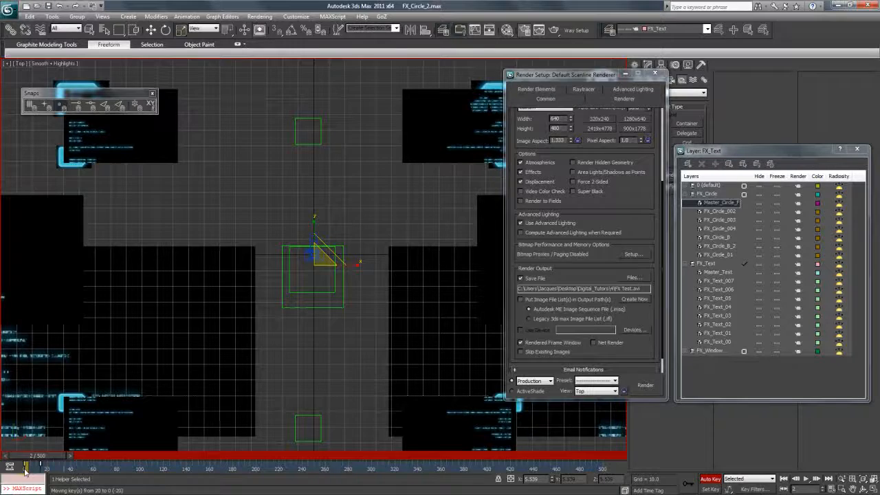
{"action": "left_click_drag", "start_coordinate": [53, 457], "coordinate": [134, 452]}
- Scrub the timeline back and forth to preview the HUD circle animation, ending near the start
{"action": "left_click_drag", "start_coordinate": [196, 456], "coordinate": [120, 466]}
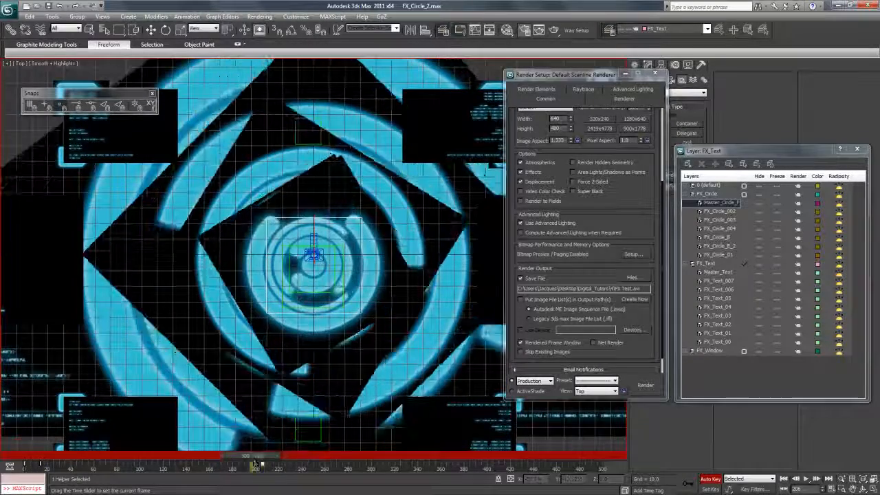
{"action": "left_click_drag", "start_coordinate": [255, 465], "coordinate": [222, 465]}
{"action": "left_click_drag", "start_coordinate": [157, 456], "coordinate": [49, 457]}
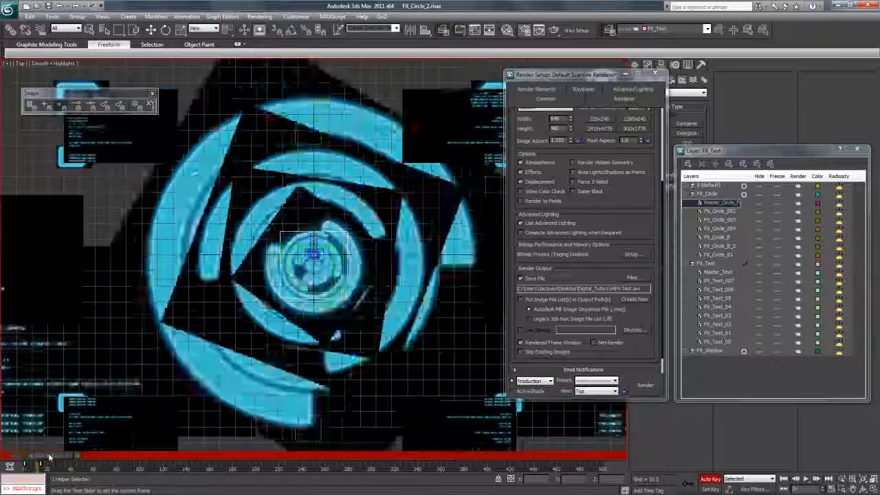
{"action": "mouse_move", "coordinate": [114, 456]}
{"action": "left_mouse_down"}
{"action": "mouse_move", "coordinate": [49, 460]}
{"action": "mouse_move", "coordinate": [116, 458]}
{"action": "left_mouse_up"}
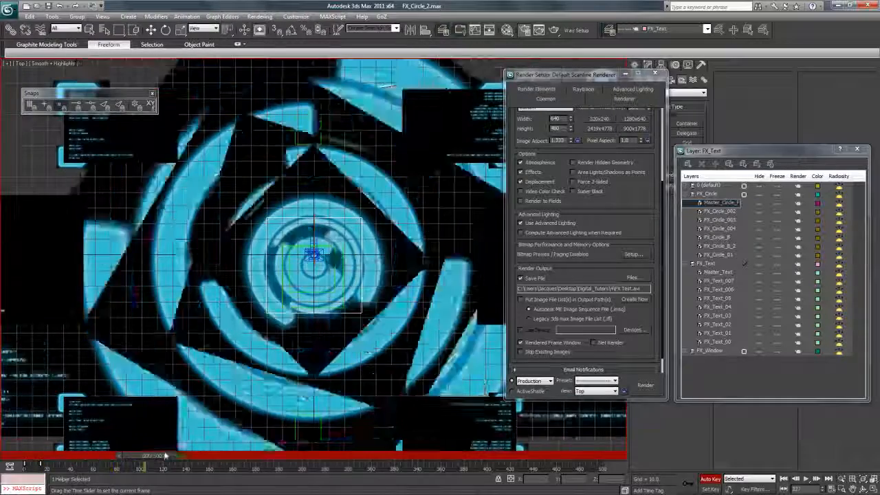
{"action": "left_click_drag", "start_coordinate": [184, 450], "coordinate": [202, 449]}
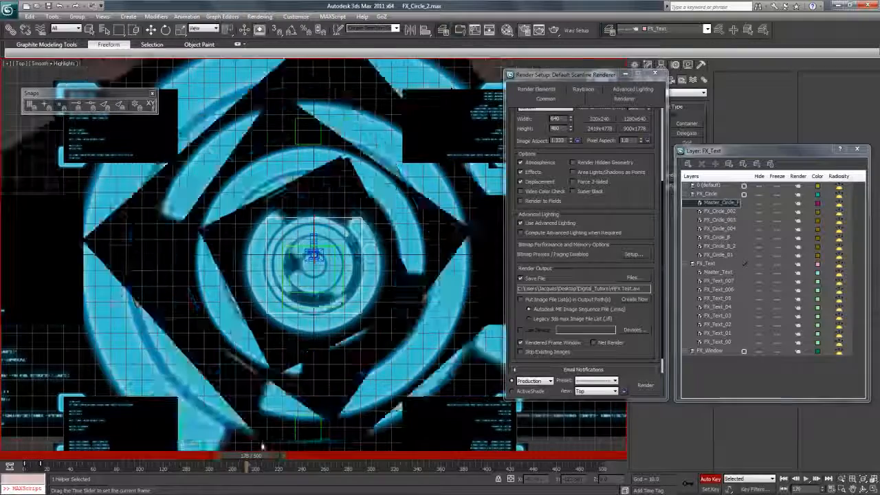
{"action": "mouse_move", "coordinate": [106, 471]}
{"action": "left_mouse_down"}
{"action": "mouse_move", "coordinate": [41, 468]}
{"action": "mouse_move", "coordinate": [268, 459]}
{"action": "mouse_move", "coordinate": [29, 462]}
{"action": "mouse_move", "coordinate": [92, 463]}
{"action": "left_mouse_up"}
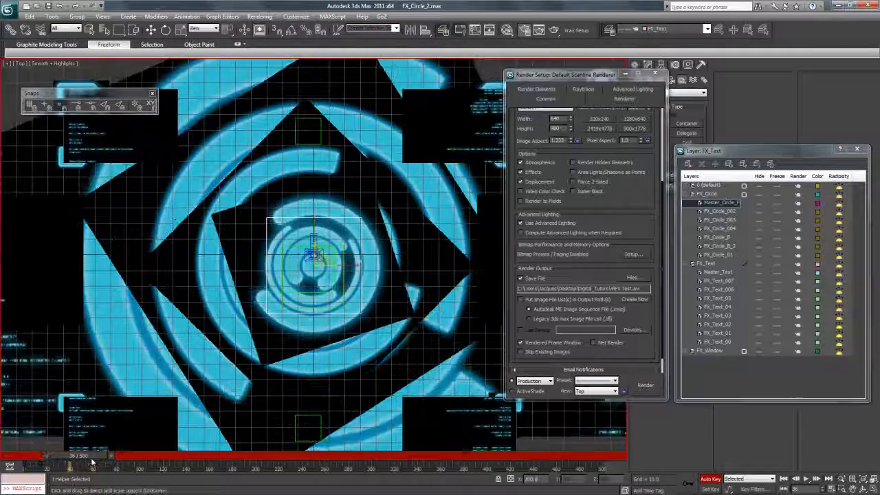
- Turn off Auto Key and orbit a Perspective view to see the HUD tilted
{"action": "left_click", "coordinate": [706, 479]}
{"action": "key", "text": "p"}
{"action": "left_click", "coordinate": [859, 489]}
{"action": "left_click_drag", "start_coordinate": [330, 234], "coordinate": [319, 257]}
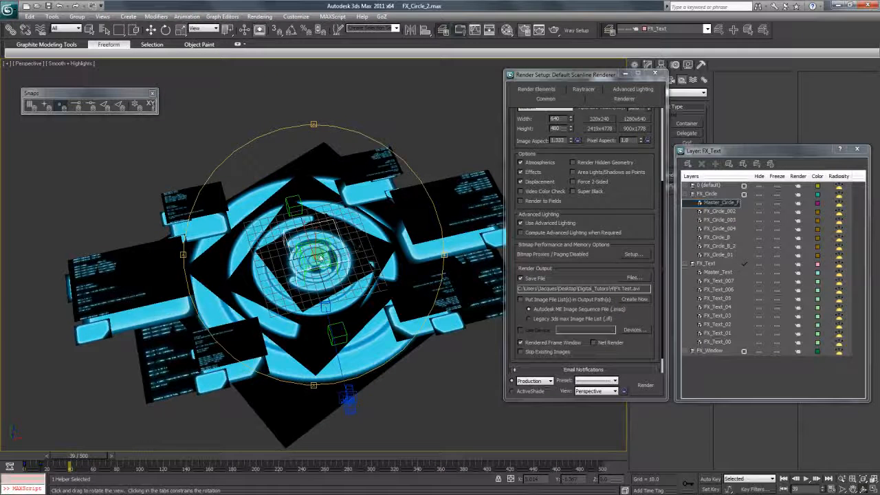
- Shift-scale the large circle plane to clone a larger copy, FX_Circle_005
{"action": "left_click", "coordinate": [151, 30]}
{"action": "left_click", "coordinate": [272, 181]}
{"action": "left_click", "coordinate": [180, 30]}
{"action": "left_click_drag", "start_coordinate": [309, 262], "coordinate": [308, 252], "text": "shift"}
{"action": "left_click", "coordinate": [439, 292]}
- Rename a spare circle material FX_Dash_Circle and open its self-illumination bitmap to browse for an image
{"action": "left_click", "coordinate": [507, 30]}
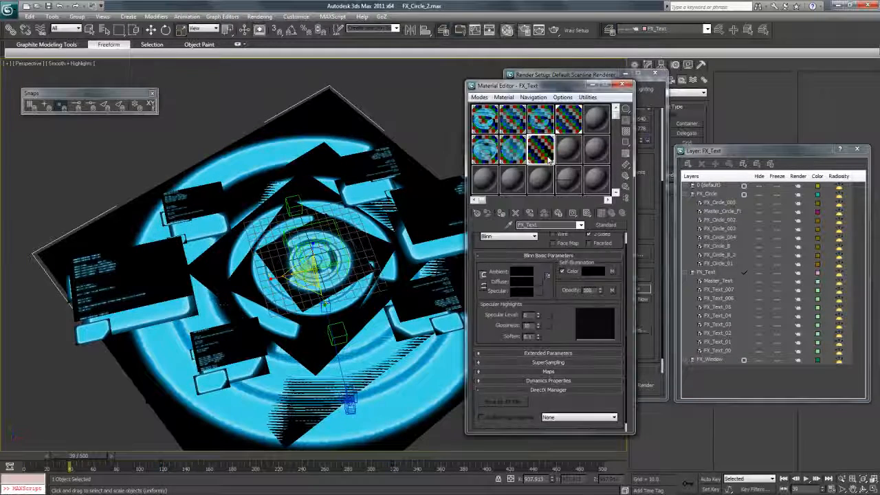
{"action": "left_click", "coordinate": [493, 180]}
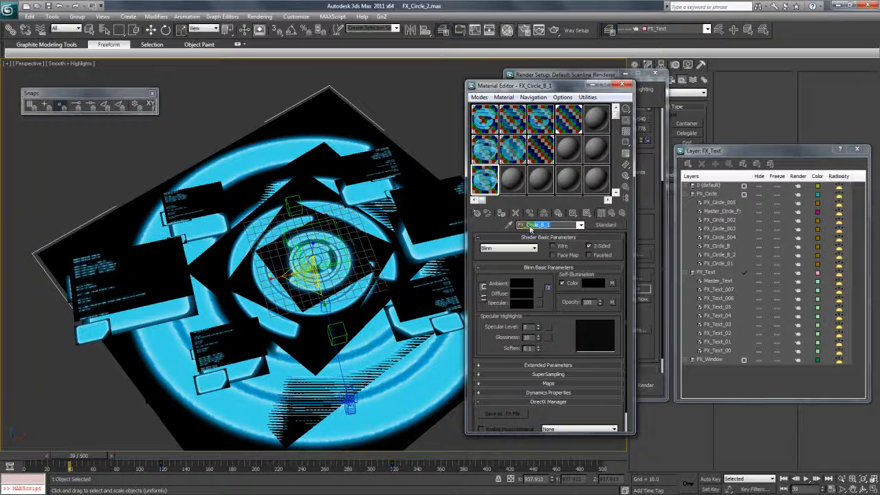
{"action": "key", "text": "Caps_Lock"}
{"action": "type", "text": "DASH"}
{"action": "key", "text": "BackSpace"}
{"action": "key", "text": "BackSpace"}
{"action": "key", "text": "BackSpace"}
{"action": "key", "text": "Caps_Lock"}
{"action": "type", "text": "ash"}
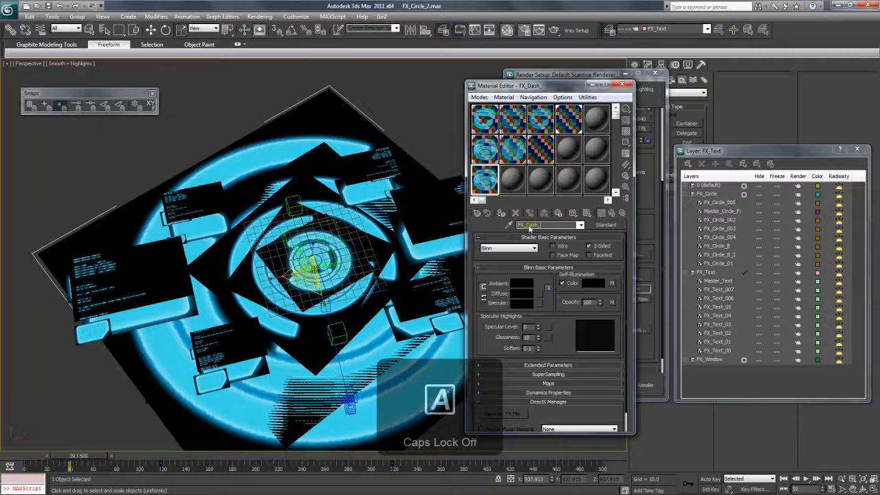
{"action": "left_click", "coordinate": [612, 284]}
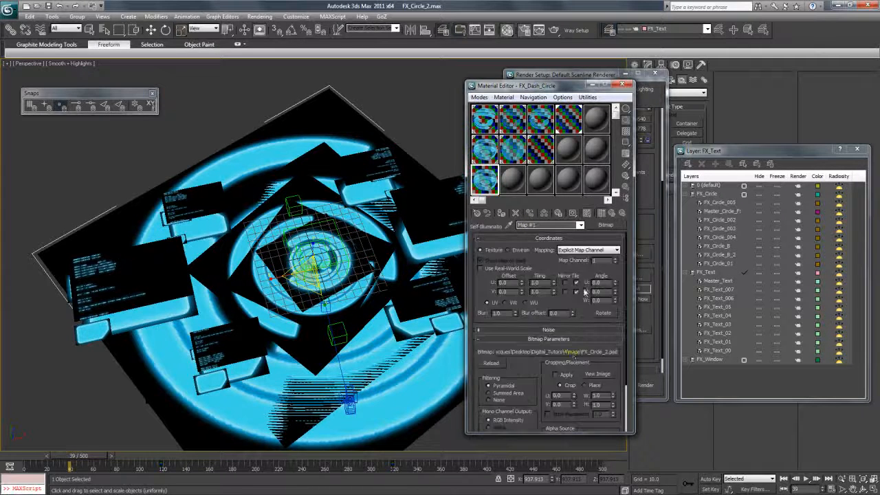
{"action": "left_click", "coordinate": [573, 352]}
- Load FX_Circle_3.psd as the self-illumination bitmap, accepting the PSD import options
{"action": "left_click", "coordinate": [546, 180]}
{"action": "left_click", "coordinate": [593, 177]}
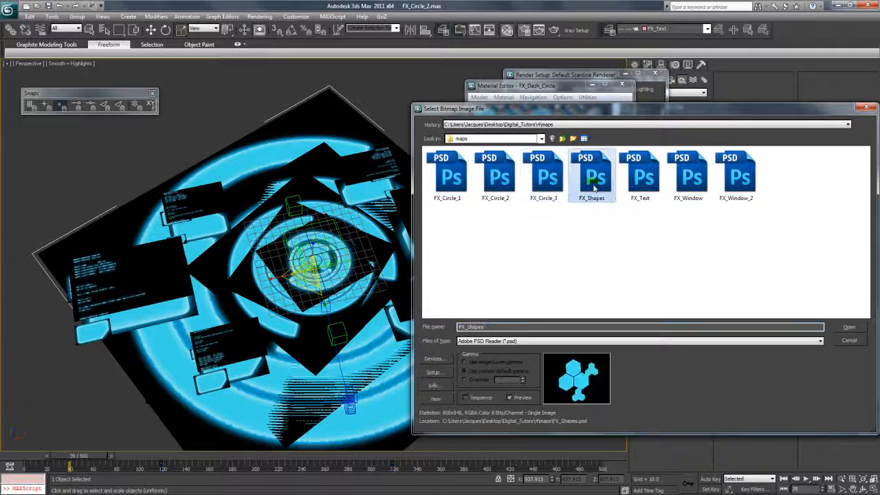
{"action": "left_click", "coordinate": [553, 184]}
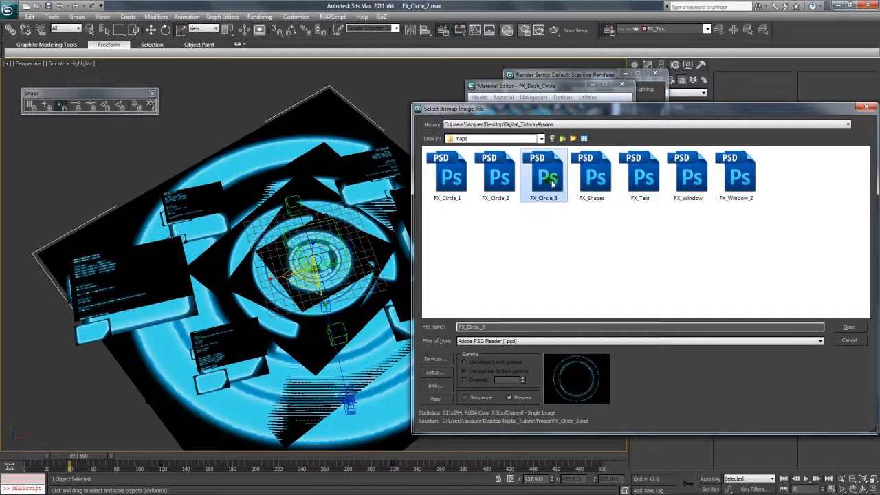
{"action": "double_click", "coordinate": [546, 184]}
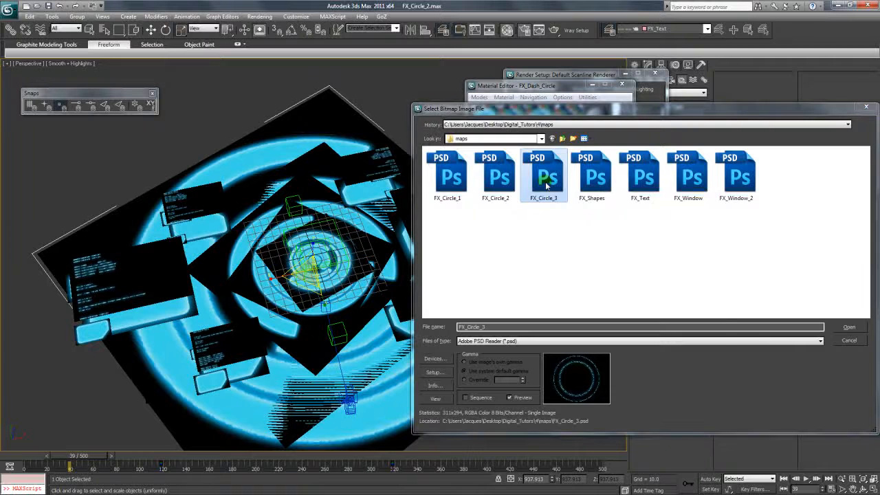
{"action": "left_click", "coordinate": [614, 338]}
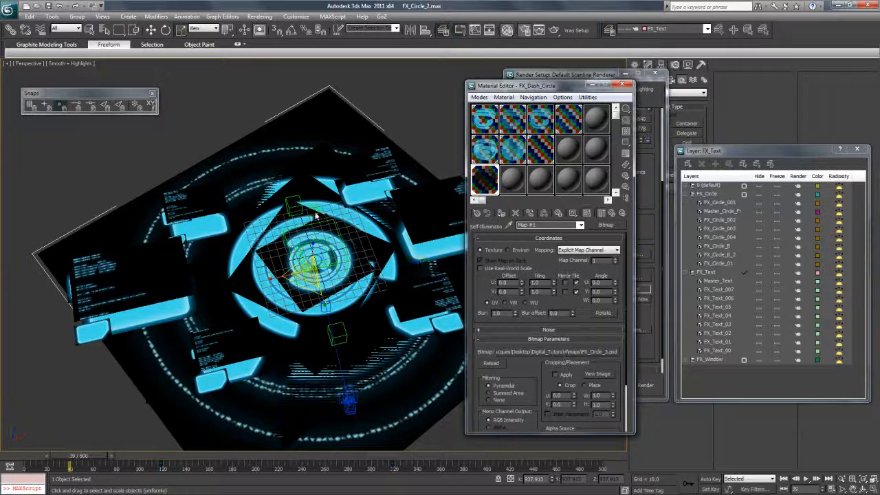
- Resize the dashed-circle plane and lift it upward
{"action": "left_click", "coordinate": [179, 31]}
{"action": "left_click_drag", "start_coordinate": [306, 271], "coordinate": [307, 290]}
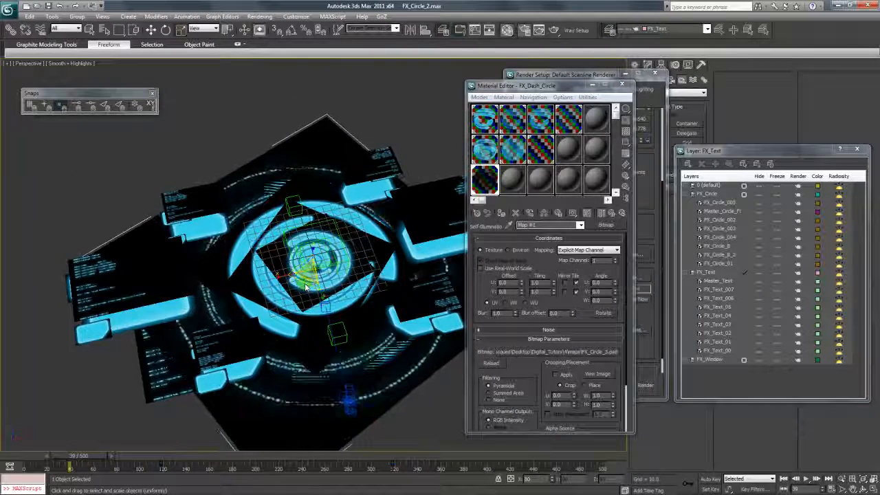
{"action": "key", "text": "w"}
{"action": "left_click_drag", "start_coordinate": [313, 253], "coordinate": [310, 242]}
- Inspect the FX_Dash_Circle material's opacity map in the Material Editor
{"action": "left_click", "coordinate": [313, 253]}
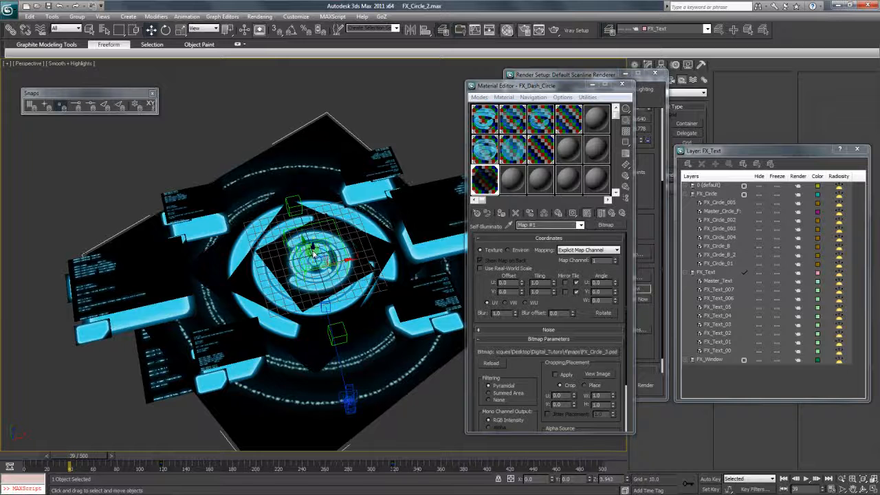
{"action": "left_click", "coordinate": [577, 323]}
{"action": "left_click", "coordinate": [581, 226]}
{"action": "left_click", "coordinate": [578, 232]}
{"action": "left_click", "coordinate": [612, 302]}
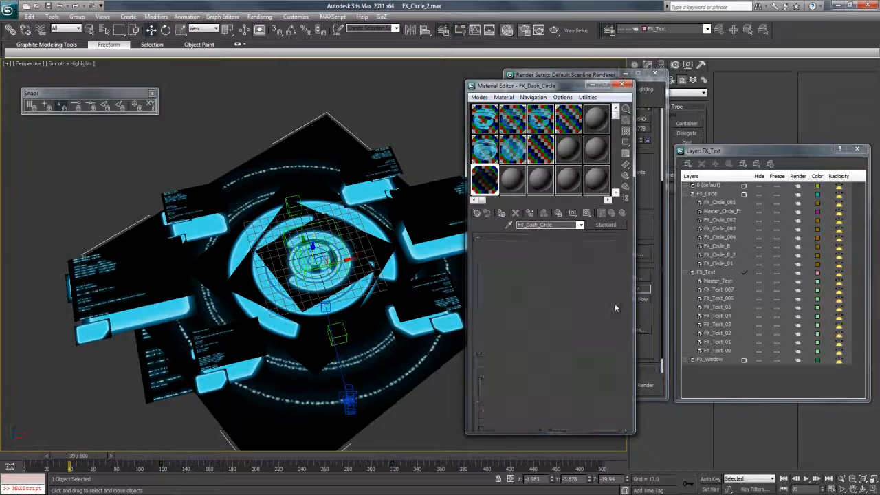
{"action": "left_click", "coordinate": [581, 226]}
{"action": "left_click", "coordinate": [577, 232]}
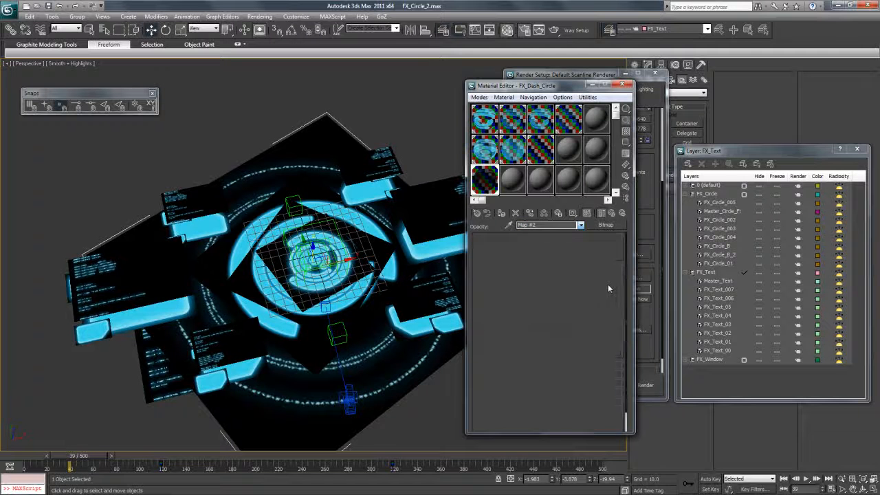
- Open FX_Circle_3 in Photoshop from the self-illumination bitmap's file browser
{"action": "left_click", "coordinate": [585, 350]}
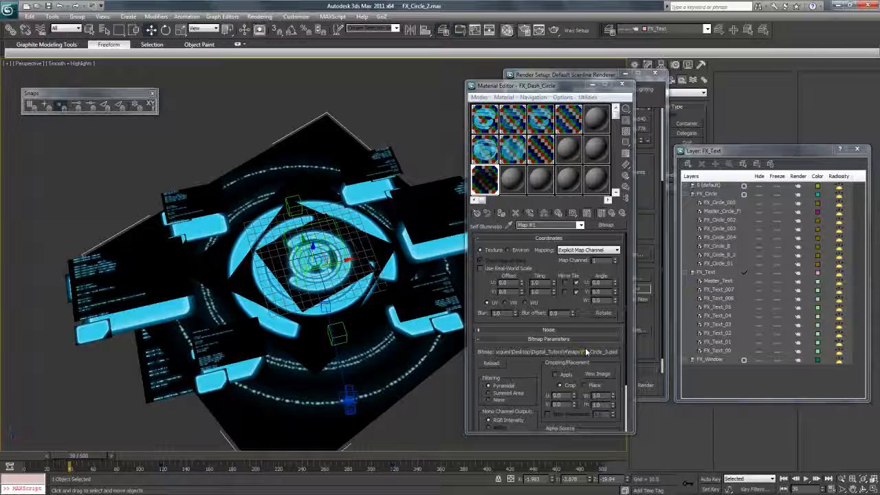
{"action": "left_click", "coordinate": [583, 192]}
{"action": "left_click", "coordinate": [549, 181]}
{"action": "right_click", "coordinate": [553, 187]}
{"action": "mouse_move", "coordinate": [502, 258]}
{"action": "left_click", "coordinate": [383, 268]}
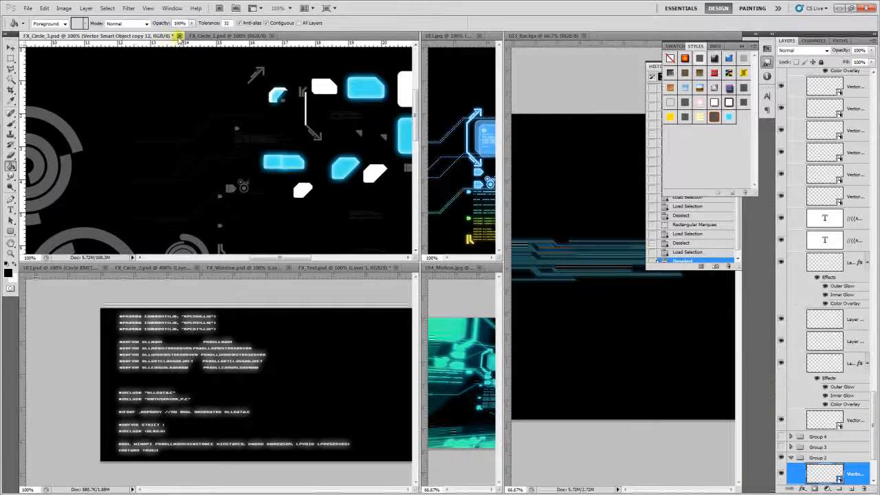
- Close FX_Circle_3 without saving and reopen FX_Circle_3.psd in Photoshop
{"action": "left_click", "coordinate": [179, 36]}
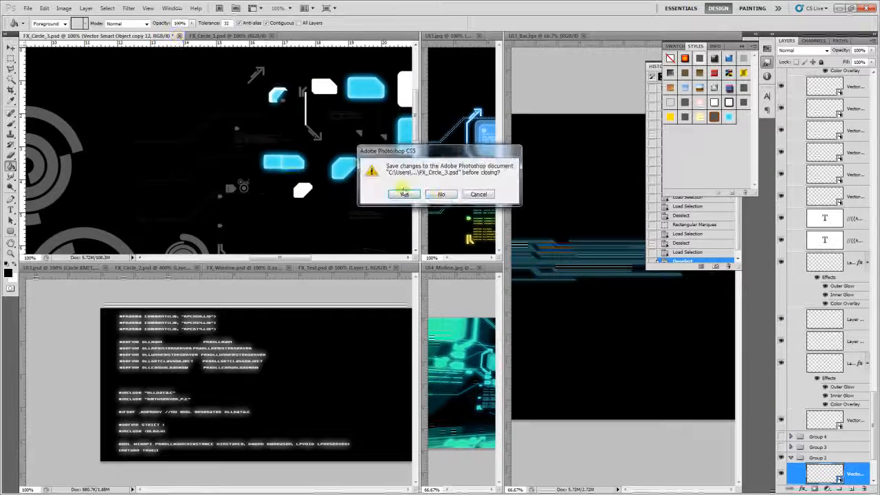
{"action": "key", "text": "n"}
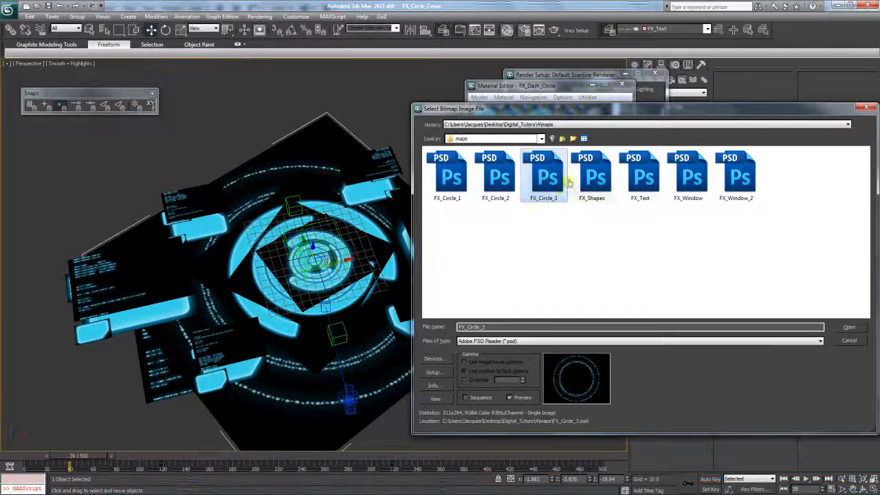
{"action": "right_click", "coordinate": [522, 224]}
{"action": "mouse_move", "coordinate": [503, 250]}
{"action": "left_click", "coordinate": [371, 254]}
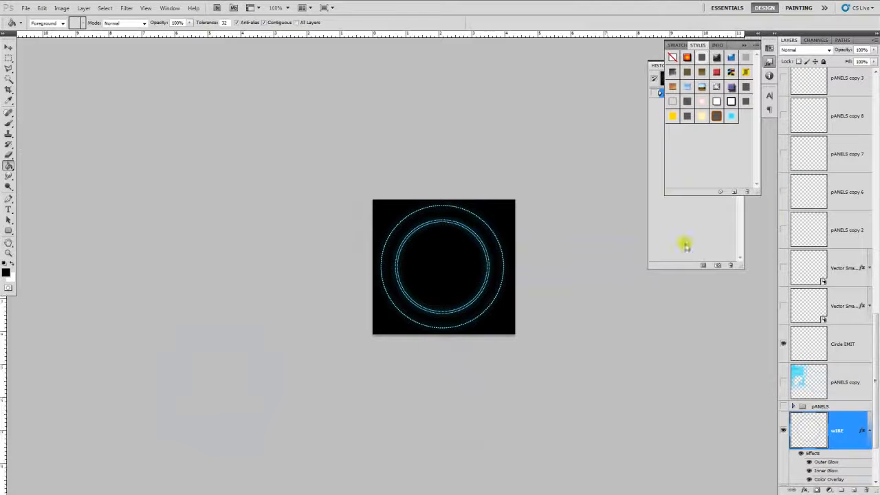
- Flatten the image and compare the Blue and Alpha 1 channels
{"action": "left_click", "coordinate": [84, 10]}
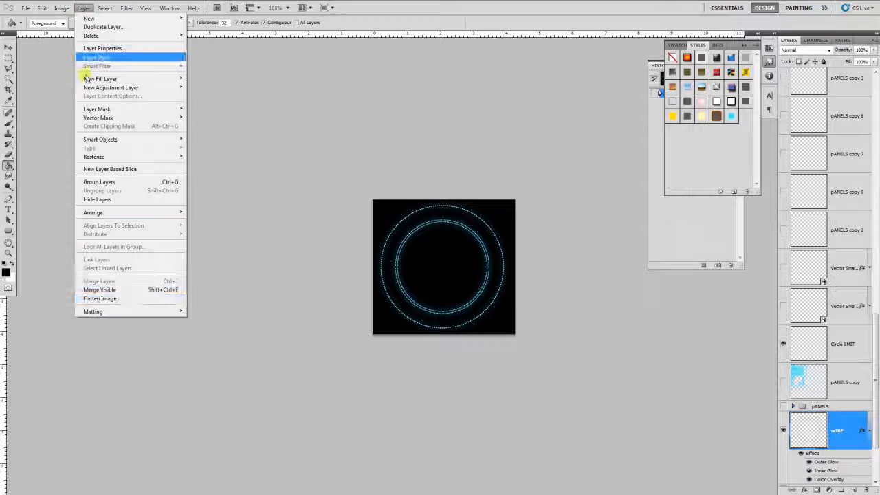
{"action": "left_click", "coordinate": [128, 300]}
{"action": "key", "text": "Return"}
{"action": "left_click", "coordinate": [816, 40]}
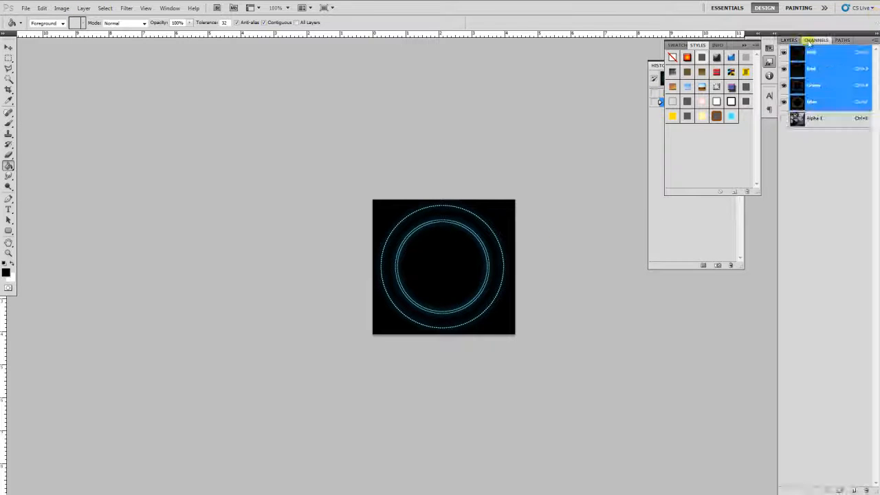
{"action": "left_click", "coordinate": [812, 101]}
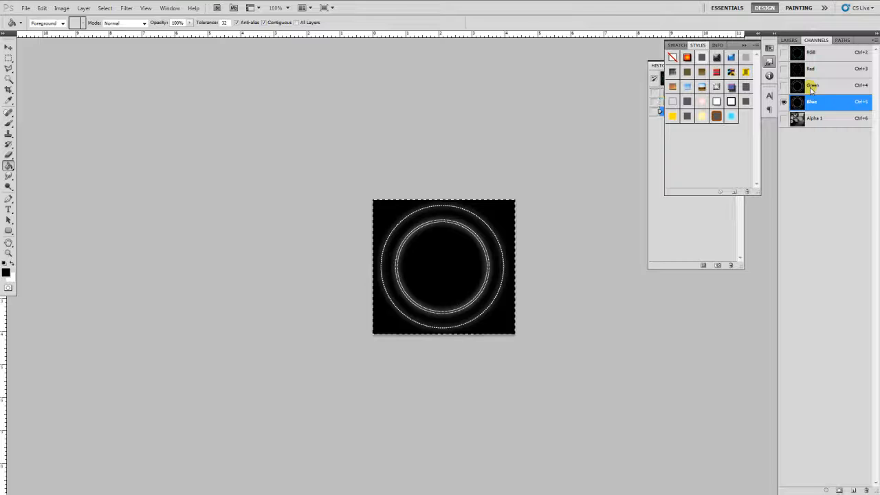
{"action": "left_click", "coordinate": [815, 118]}
{"action": "left_click", "coordinate": [819, 101]}
{"action": "left_click", "coordinate": [815, 119]}
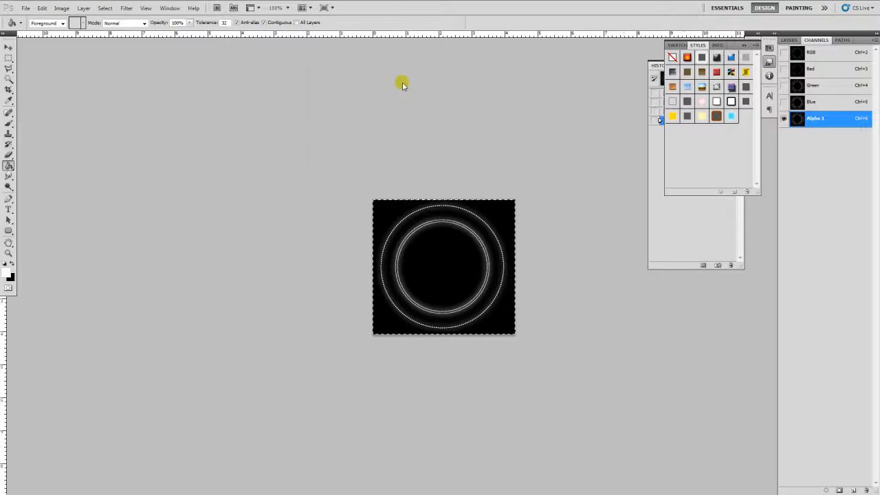
- Return to the RGB composite and duplicate the layer with Ctrl+J
{"action": "key", "text": "ctrl+shift+s"}
{"action": "left_click", "coordinate": [555, 241]}
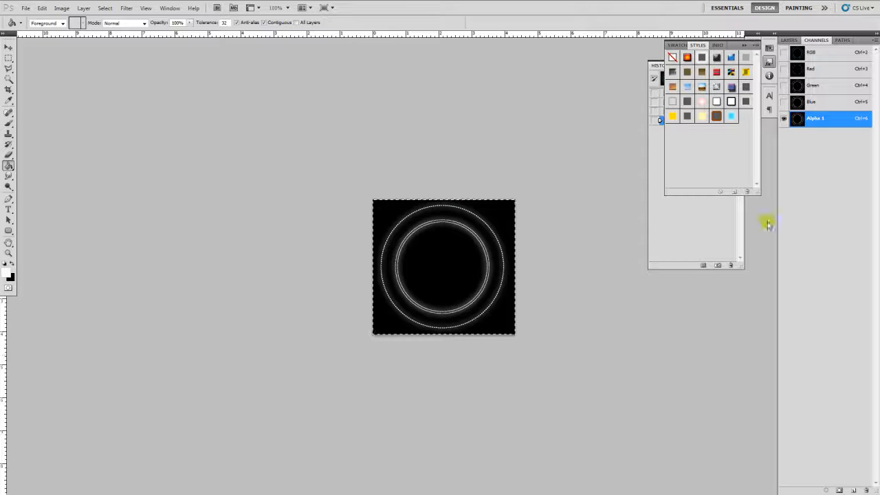
{"action": "left_click", "coordinate": [812, 53]}
{"action": "left_click", "coordinate": [789, 40]}
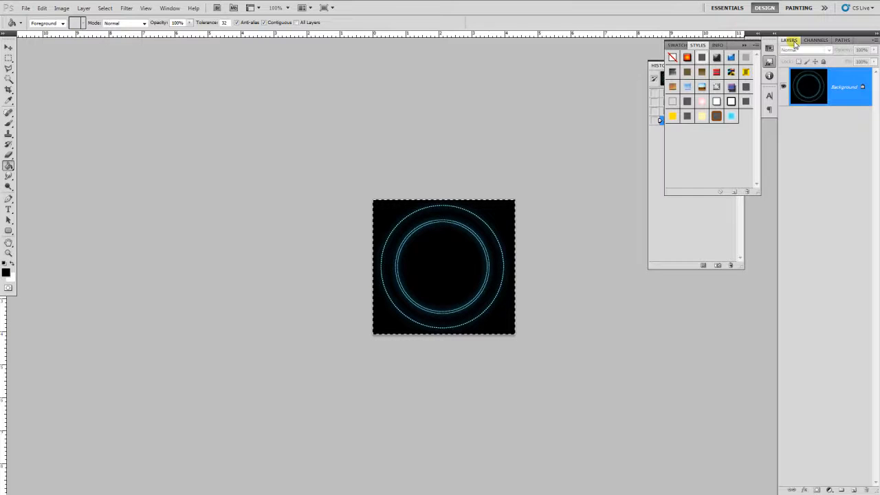
{"action": "key", "text": "ctrl+j"}
- Save the image as JPEG FX_Circle_3.jpg with default quality and return to 3ds Max
{"action": "key", "text": "ctrl+shift+s"}
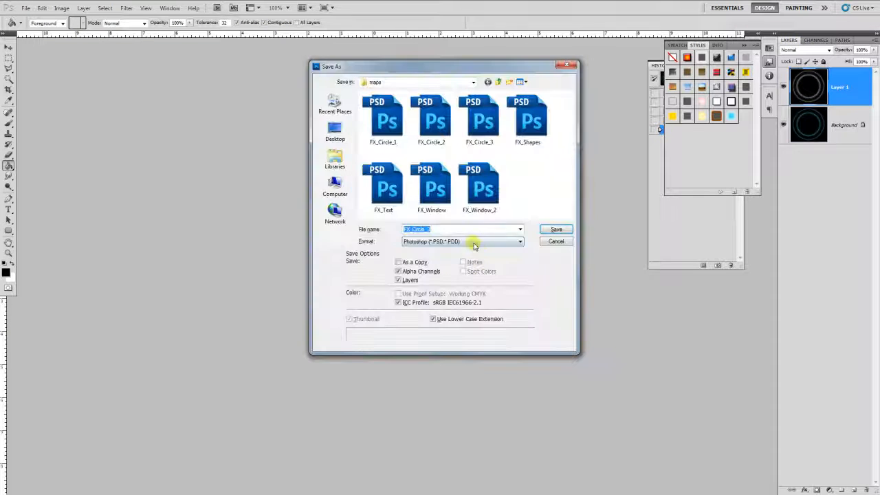
{"action": "left_click", "coordinate": [475, 242]}
{"action": "left_click", "coordinate": [453, 300]}
{"action": "left_click", "coordinate": [440, 229]}
{"action": "left_click", "coordinate": [427, 229]}
{"action": "key", "text": "Return"}
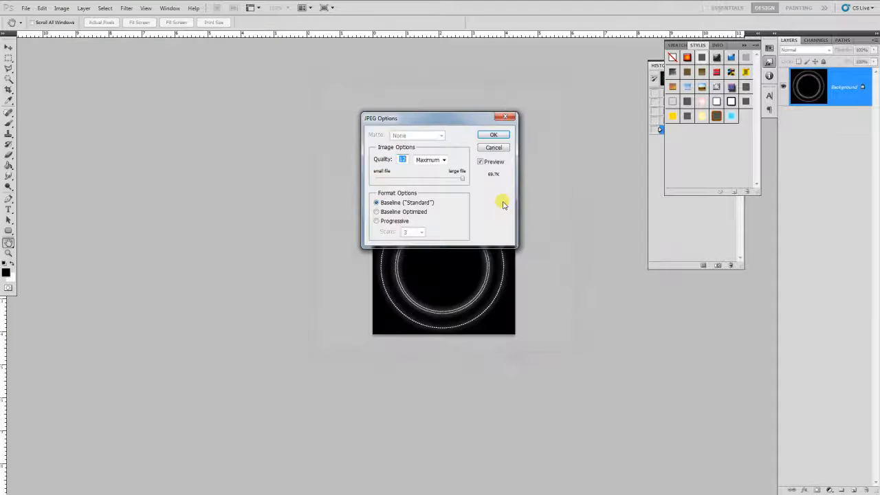
{"action": "left_click", "coordinate": [497, 133]}
{"action": "key", "text": "alt+Tab"}
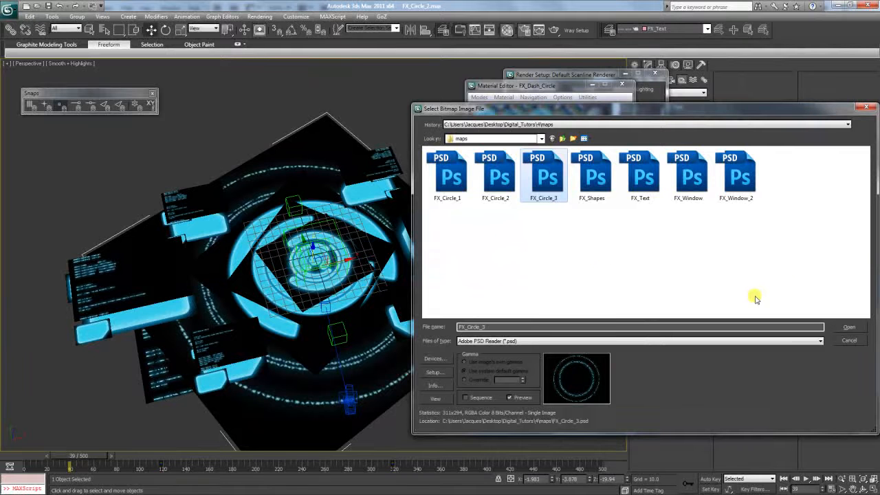
- Confirm FX_Circle_3 as the self-illumination bitmap and return to the FX_Dash_Circle material
{"action": "left_click", "coordinate": [849, 326]}
{"action": "left_click", "coordinate": [581, 225]}
{"action": "left_click", "coordinate": [575, 234]}
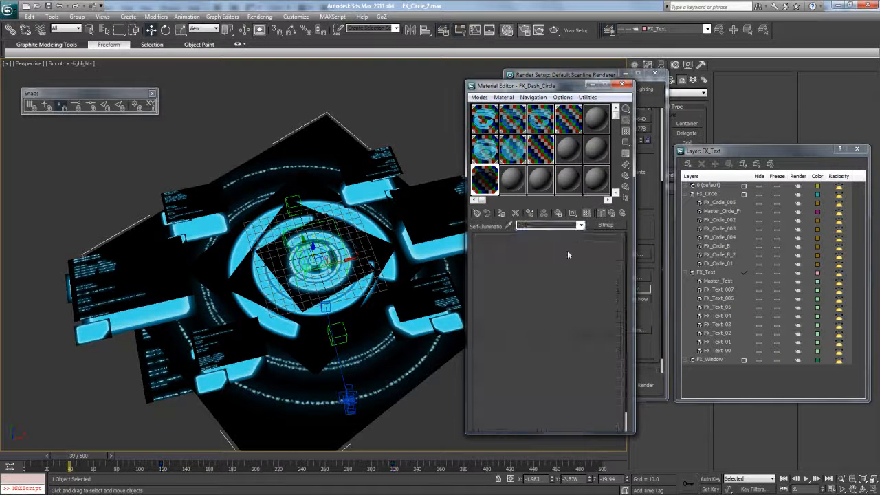
- Load FX_Circle_3 into the opacity bitmap and go back to the parent material
{"action": "scroll", "coordinate": [563, 314], "scroll_direction": "down", "scroll_amount": 1}
{"action": "left_click", "coordinate": [612, 292]}
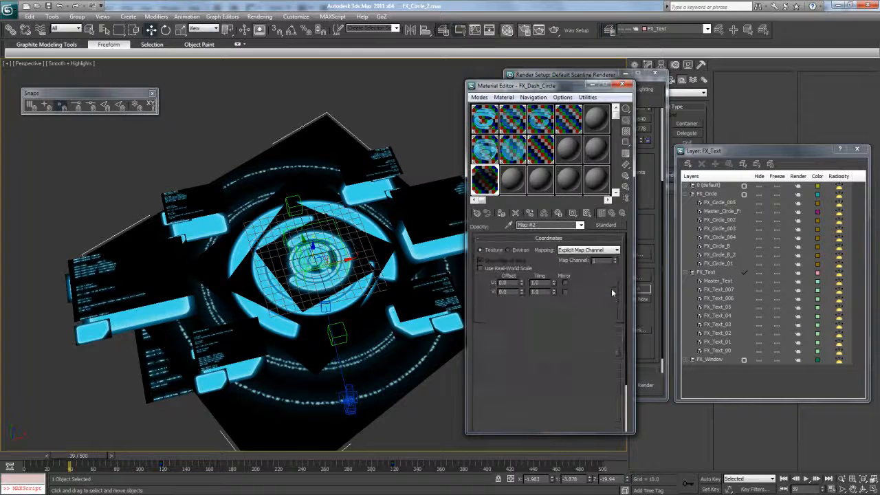
{"action": "left_click", "coordinate": [564, 351]}
{"action": "double_click", "coordinate": [541, 176]}
{"action": "left_click", "coordinate": [575, 225]}
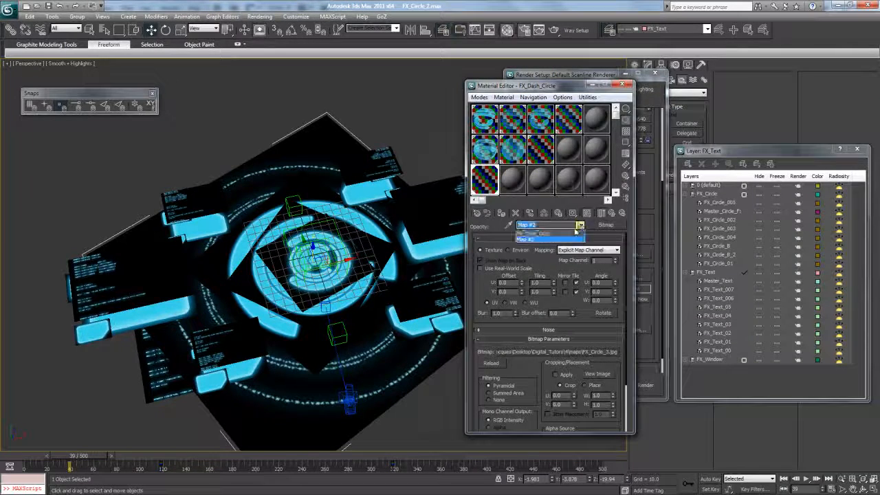
{"action": "left_click", "coordinate": [575, 234]}
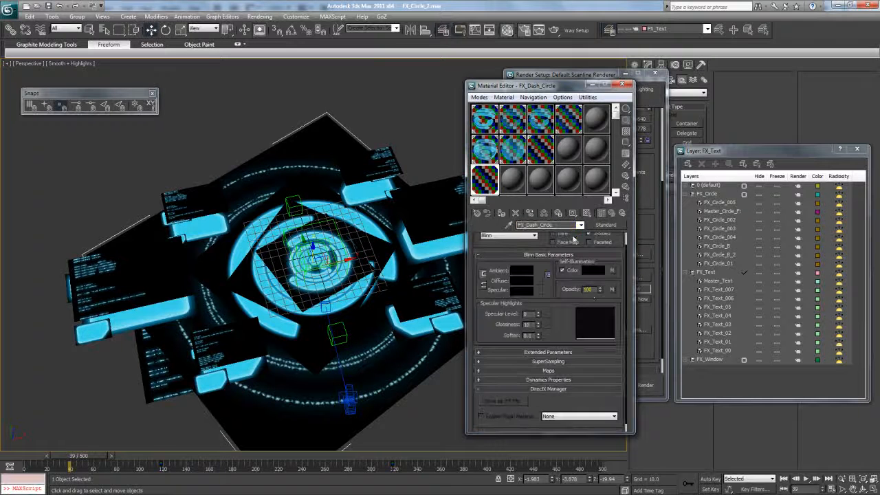
{"action": "left_click", "coordinate": [179, 30]}
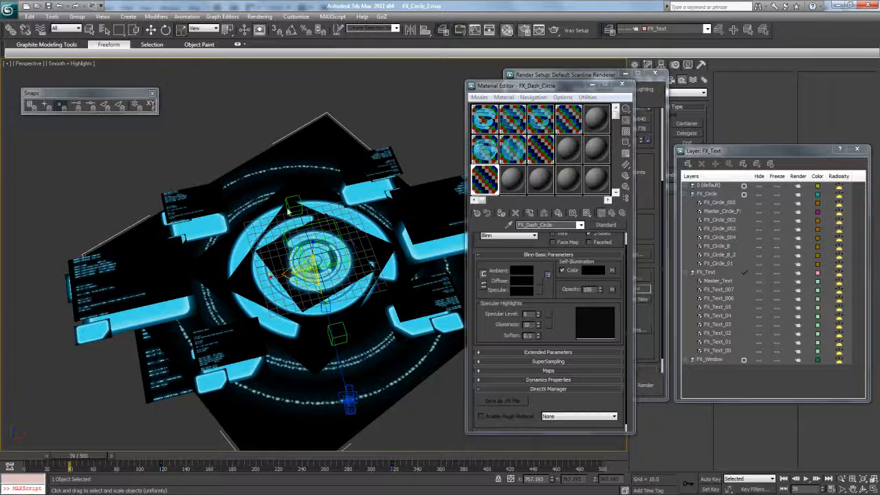
- Collapse the FX_Circle and FX_Text layers and create a new layer named FX_Dash
{"action": "left_click", "coordinate": [687, 194]}
{"action": "left_click", "coordinate": [687, 202]}
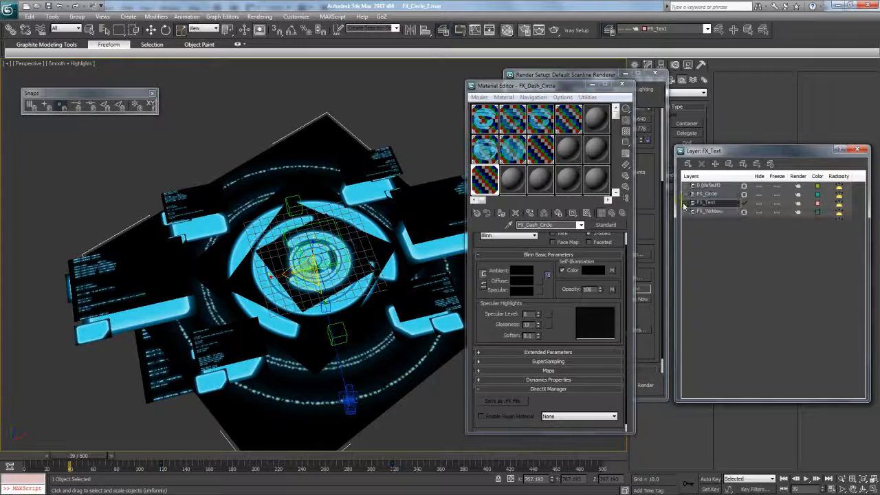
{"action": "left_click", "coordinate": [688, 163]}
{"action": "left_click", "coordinate": [709, 220]}
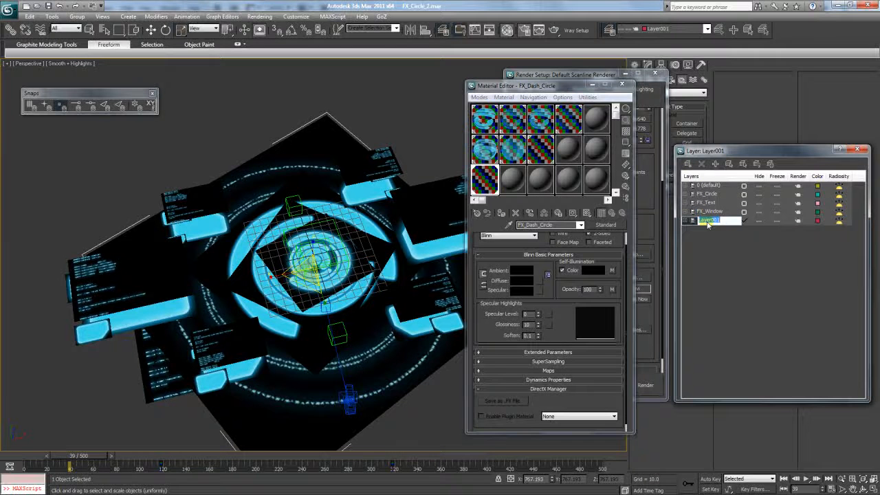
{"action": "key", "text": "Caps_Lock"}
{"action": "type", "text": "FX_"}
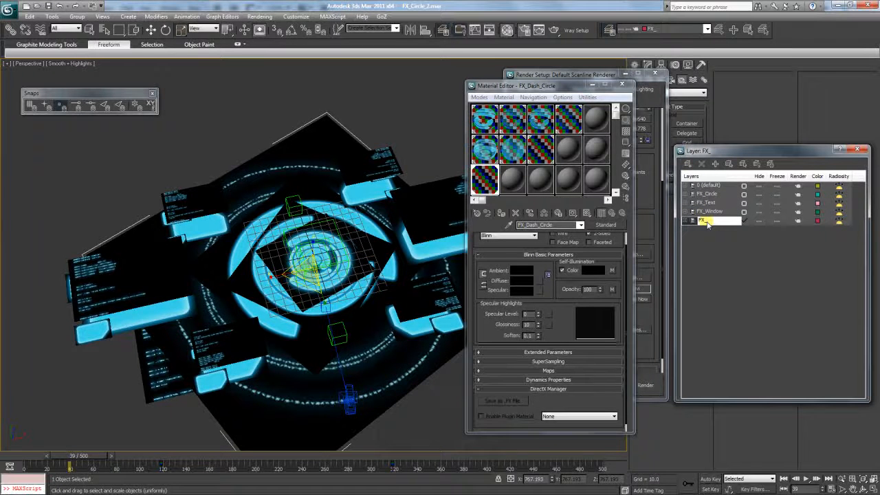
{"action": "type", "text": "D"}
{"action": "key", "text": "Caps_Lock"}
{"action": "type", "text": "ash"}
{"action": "key", "text": "Return"}
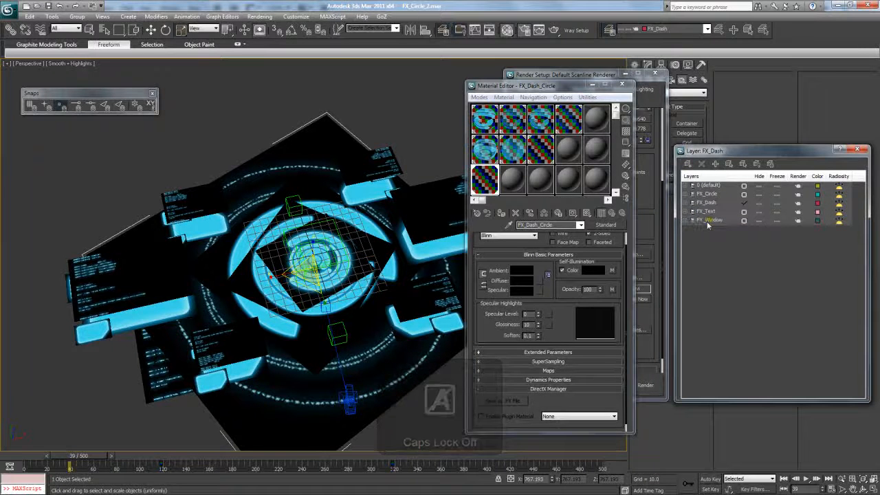
- Clone smaller copies of the circle plane, raise them, and shrink them over the cyan circle
{"action": "left_click_drag", "start_coordinate": [304, 276], "coordinate": [310, 295], "text": "shift"}
{"action": "key", "text": "Return"}
{"action": "key", "text": "w"}
{"action": "left_click_drag", "start_coordinate": [314, 254], "coordinate": [314, 243]}
{"action": "left_click", "coordinate": [440, 293]}
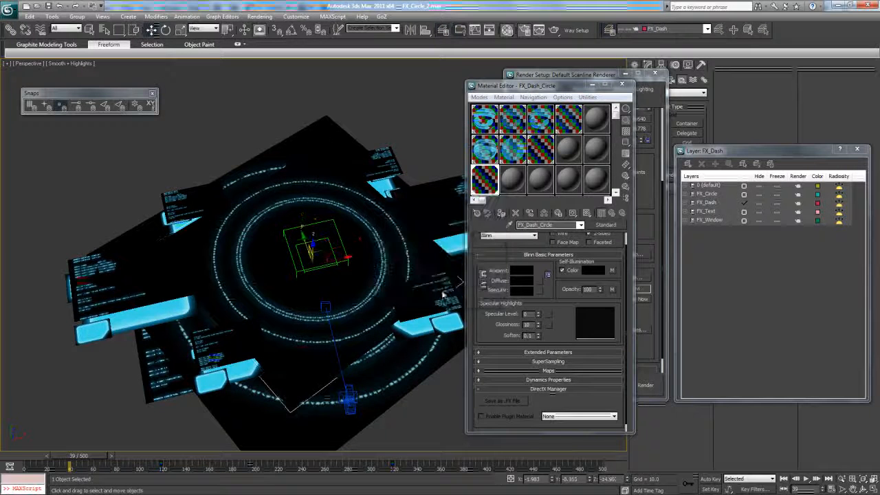
{"action": "key", "text": "r"}
{"action": "left_click_drag", "start_coordinate": [310, 247], "coordinate": [457, 189]}
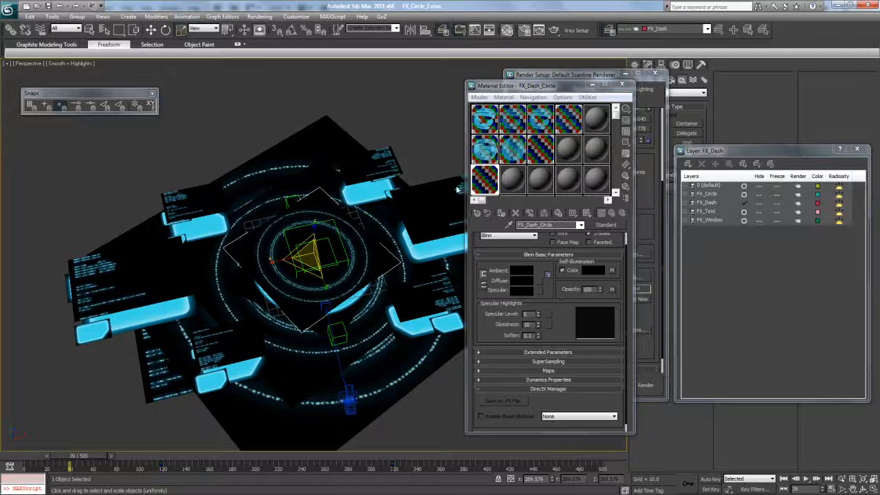
- Render a test frame of the HUD at the current output size, then close it
{"action": "left_click", "coordinate": [586, 76]}
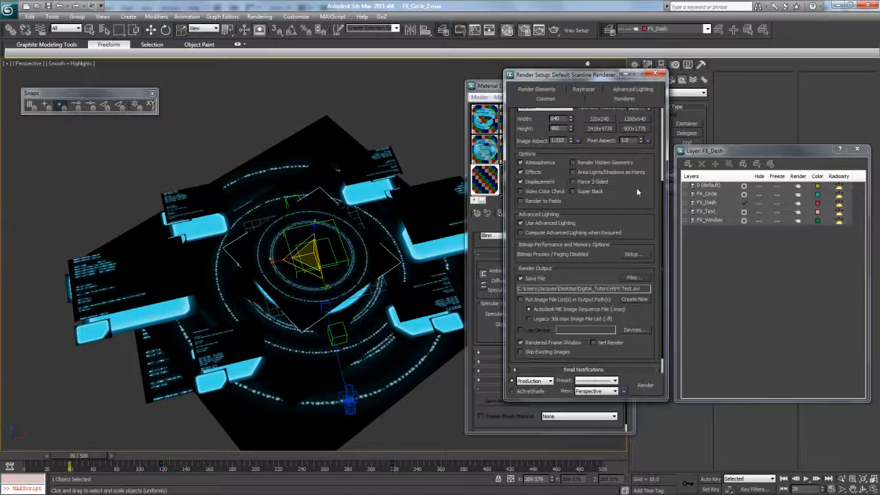
{"action": "scroll", "coordinate": [638, 193], "scroll_direction": "up", "scroll_amount": 5}
{"action": "scroll", "coordinate": [530, 206], "scroll_direction": "down", "scroll_amount": 5}
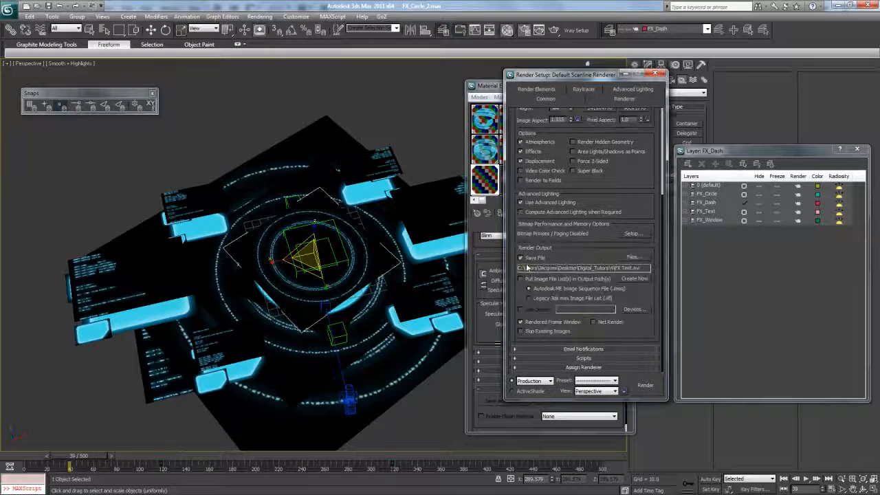
{"action": "left_click", "coordinate": [643, 389]}
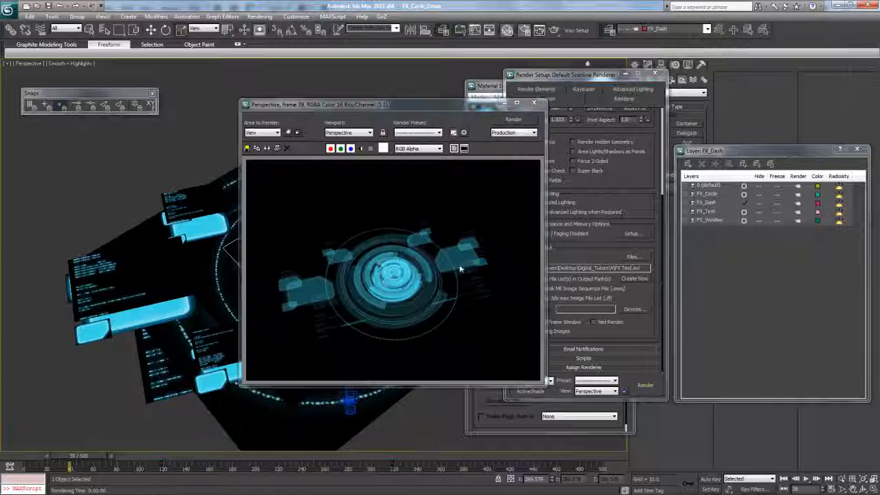
{"action": "scroll", "coordinate": [417, 280], "scroll_direction": "up", "scroll_amount": 2}
{"action": "scroll", "coordinate": [417, 277], "scroll_direction": "down", "scroll_amount": 3}
{"action": "scroll", "coordinate": [418, 278], "scroll_direction": "up", "scroll_amount": 3}
{"action": "scroll", "coordinate": [416, 271], "scroll_direction": "down", "scroll_amount": 3}
{"action": "left_click_drag", "start_coordinate": [440, 104], "coordinate": [492, 47]}
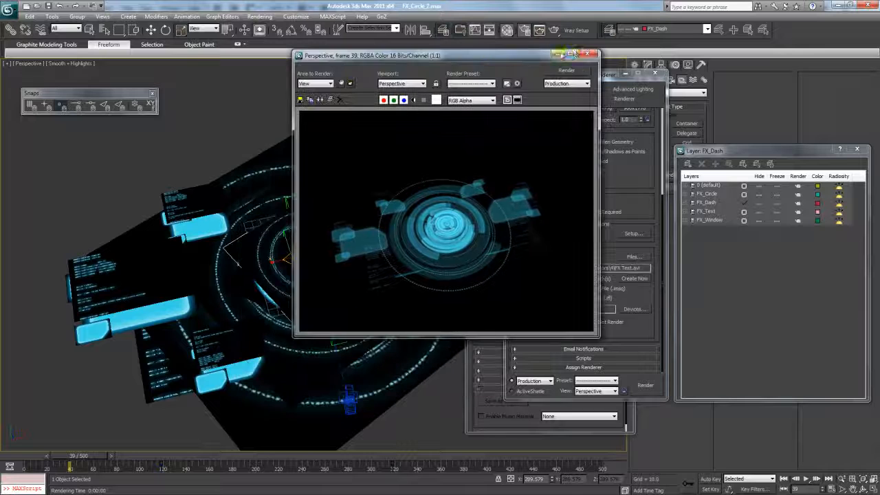
{"action": "left_click", "coordinate": [586, 47]}
- Set the output size to HDTV (video) with the 1280x720 preset
{"action": "left_click", "coordinate": [570, 179]}
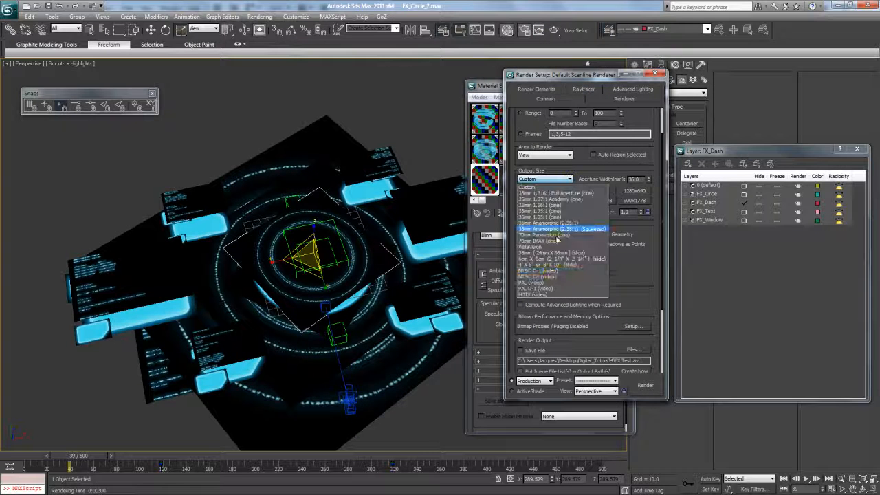
{"action": "left_click", "coordinate": [544, 288]}
{"action": "left_click", "coordinate": [598, 200]}
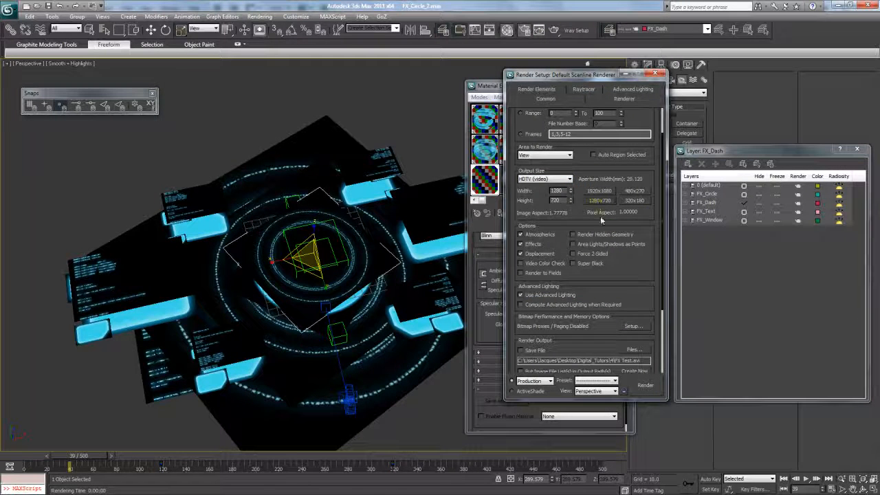
{"action": "scroll", "coordinate": [635, 301], "scroll_direction": "up", "scroll_amount": 2}
{"action": "scroll", "coordinate": [632, 289], "scroll_direction": "down", "scroll_amount": 1}
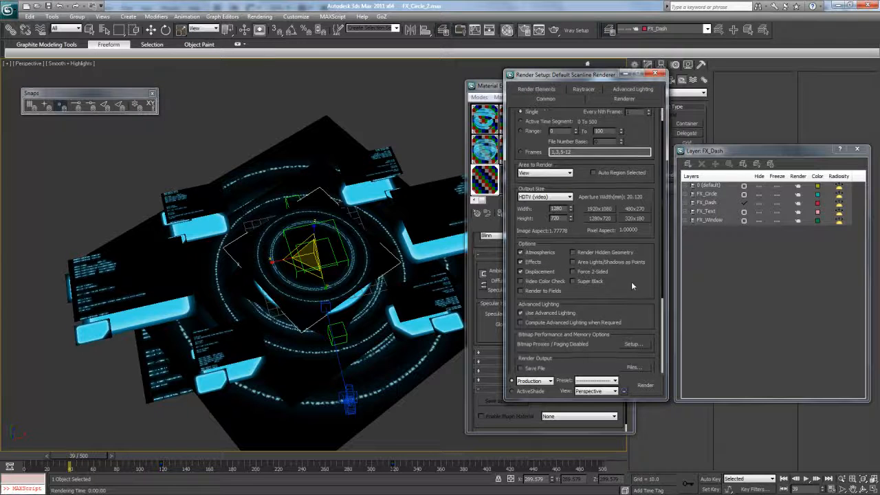
- Render the HUD at 1280x720 and view the frame full screen
{"action": "left_click", "coordinate": [646, 387]}
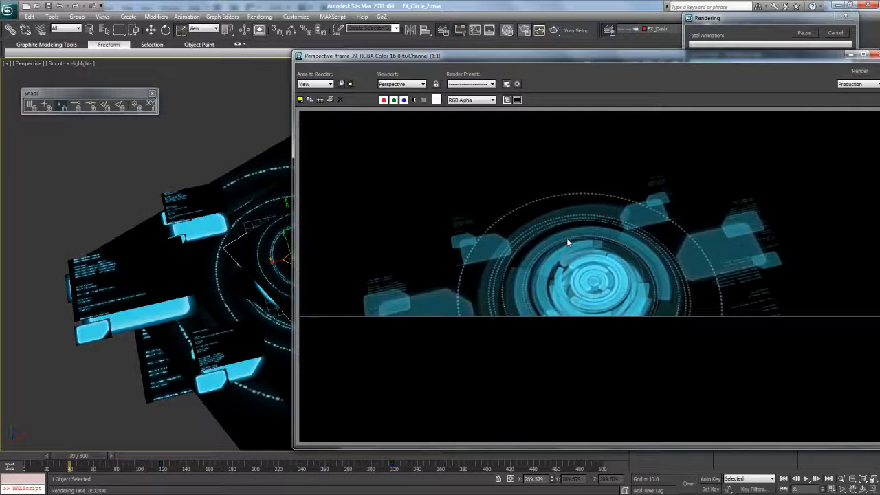
{"action": "left_click_drag", "start_coordinate": [543, 58], "coordinate": [377, 40]}
{"action": "double_click", "coordinate": [377, 40]}
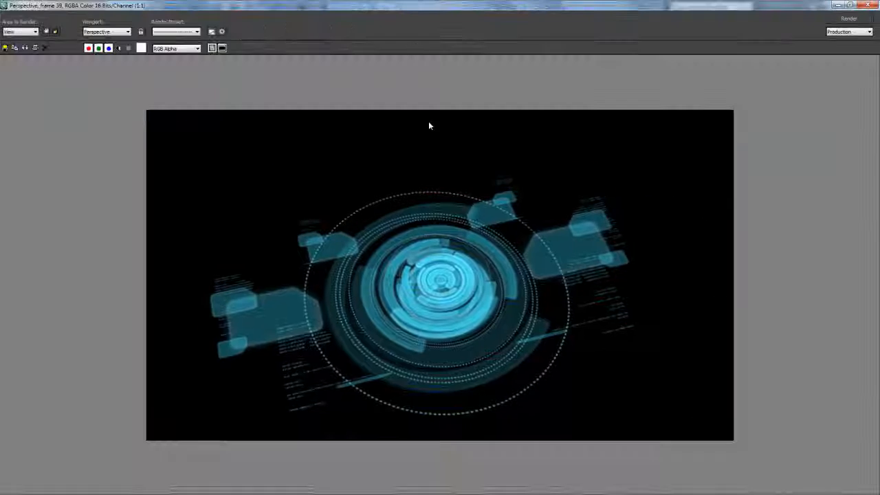
{"action": "scroll", "coordinate": [446, 270], "scroll_direction": "up", "scroll_amount": 2}
{"action": "scroll", "coordinate": [487, 144], "scroll_direction": "down", "scroll_amount": 2}
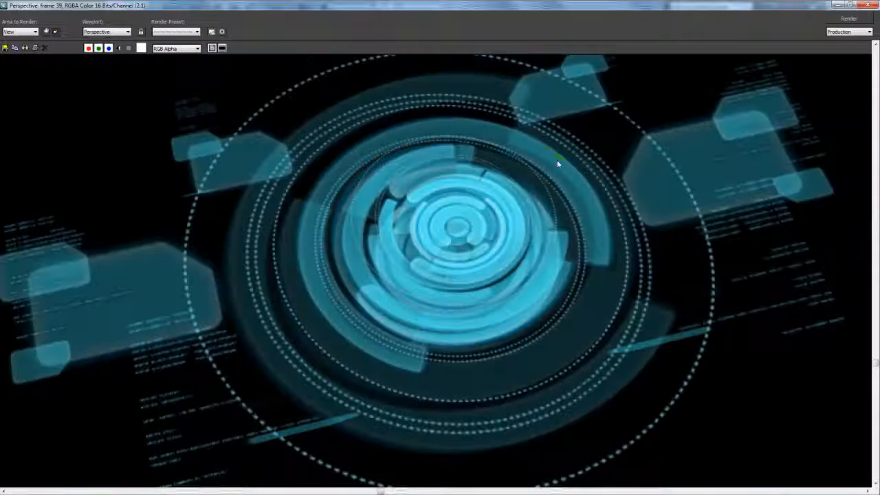
{"action": "scroll", "coordinate": [490, 224], "scroll_direction": "up", "scroll_amount": 1}
{"action": "scroll", "coordinate": [370, 218], "scroll_direction": "down", "scroll_amount": 1}
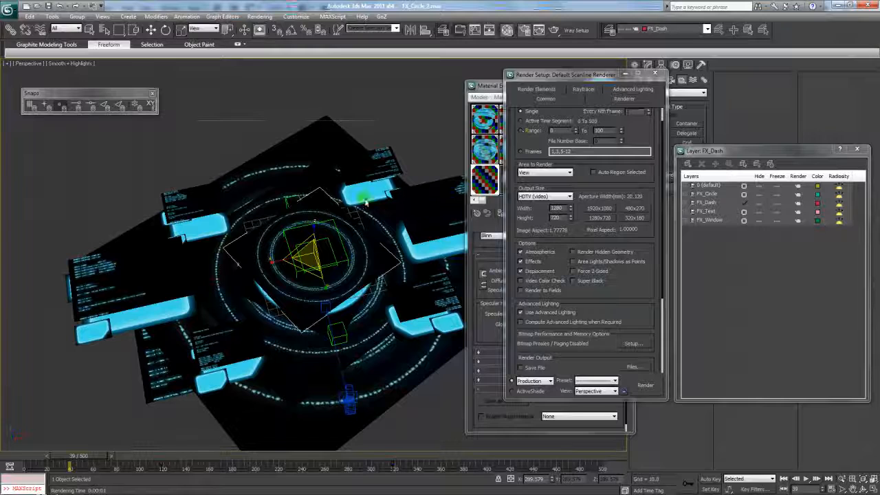
- Clone a smaller circle copy, FX_Circle_009, and lower it beneath the others
{"action": "middle_click_drag", "start_coordinate": [264, 153], "coordinate": [270, 170], "text": "alt"}
{"action": "left_click_drag", "start_coordinate": [306, 278], "coordinate": [308, 317], "text": "shift"}
{"action": "left_click", "coordinate": [441, 291]}
{"action": "key", "text": "w"}
{"action": "left_click_drag", "start_coordinate": [315, 253], "coordinate": [313, 264]}
- Render the HUD from a lower orbit angle, inspect it full screen, then close it
{"action": "left_click", "coordinate": [863, 489]}
{"action": "left_click_drag", "start_coordinate": [402, 350], "coordinate": [383, 310]}
{"action": "scroll", "coordinate": [357, 309], "scroll_direction": "up", "scroll_amount": 5}
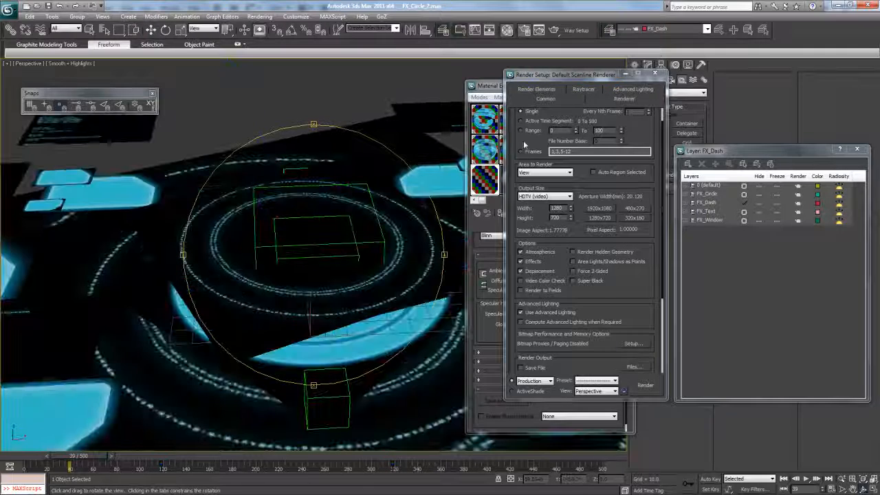
{"action": "left_click", "coordinate": [554, 29]}
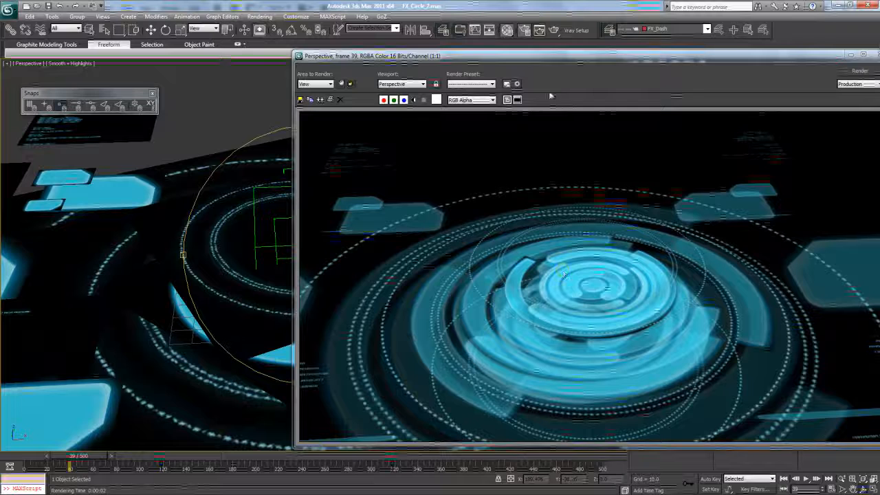
{"action": "double_click", "coordinate": [551, 60]}
{"action": "scroll", "coordinate": [419, 241], "scroll_direction": "down", "scroll_amount": 1}
{"action": "scroll", "coordinate": [481, 235], "scroll_direction": "up", "scroll_amount": 1}
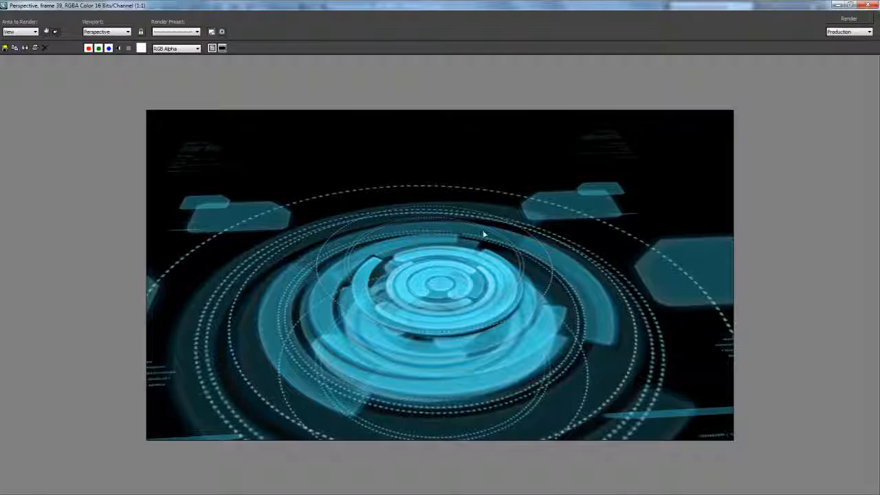
{"action": "left_click", "coordinate": [869, 5]}
{"action": "middle_click_drag", "start_coordinate": [342, 211], "coordinate": [303, 242], "text": "alt"}
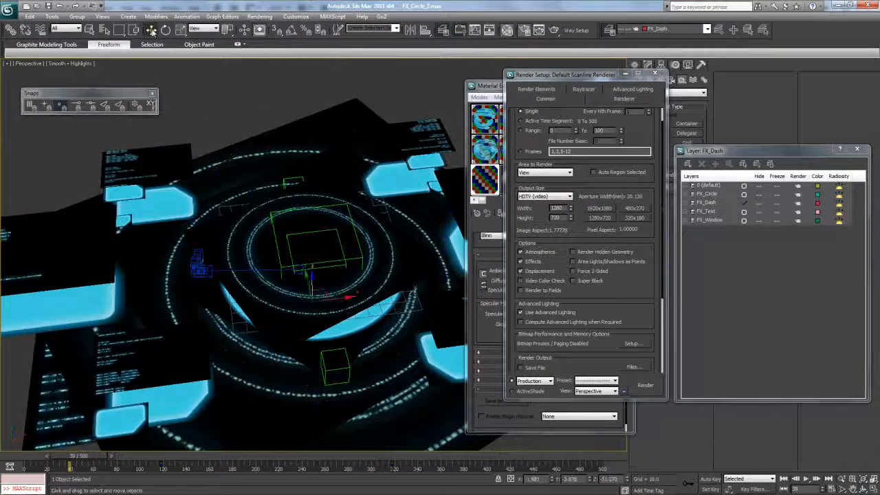